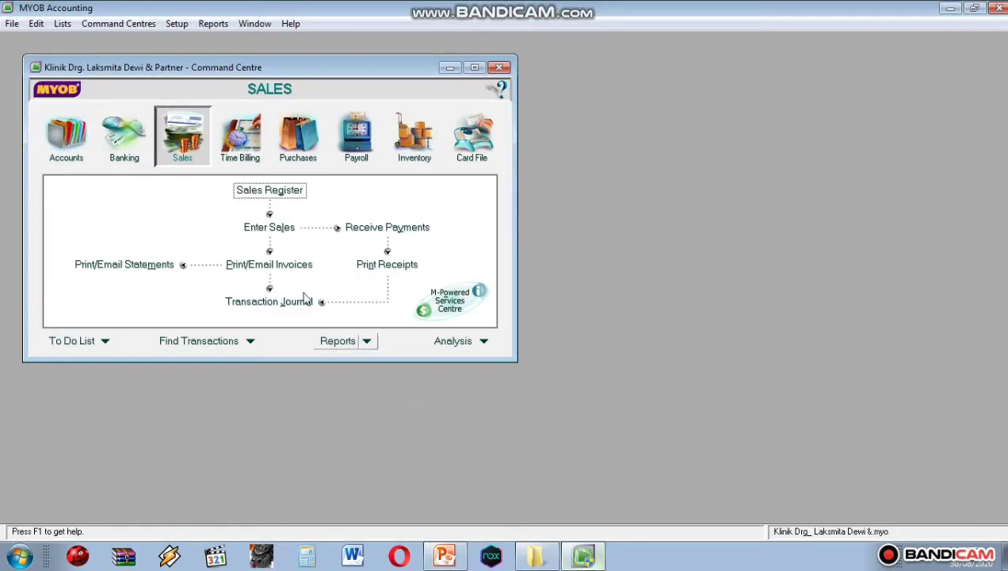
# Start a new sales invoice in the Sales command centre for the customer Pelanggan Tunai.
pyautogui.click(271, 228)
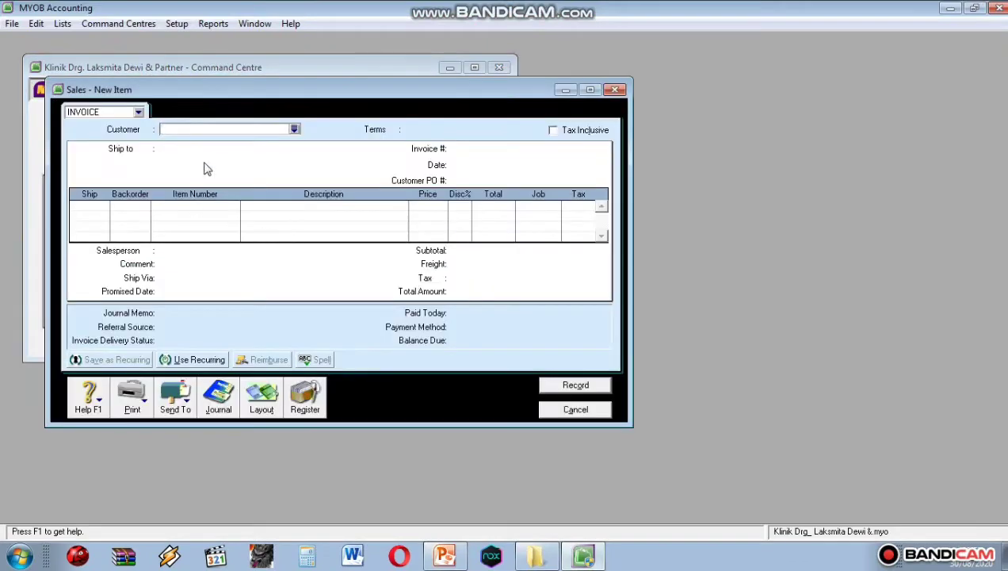
pyautogui.click(294, 129)
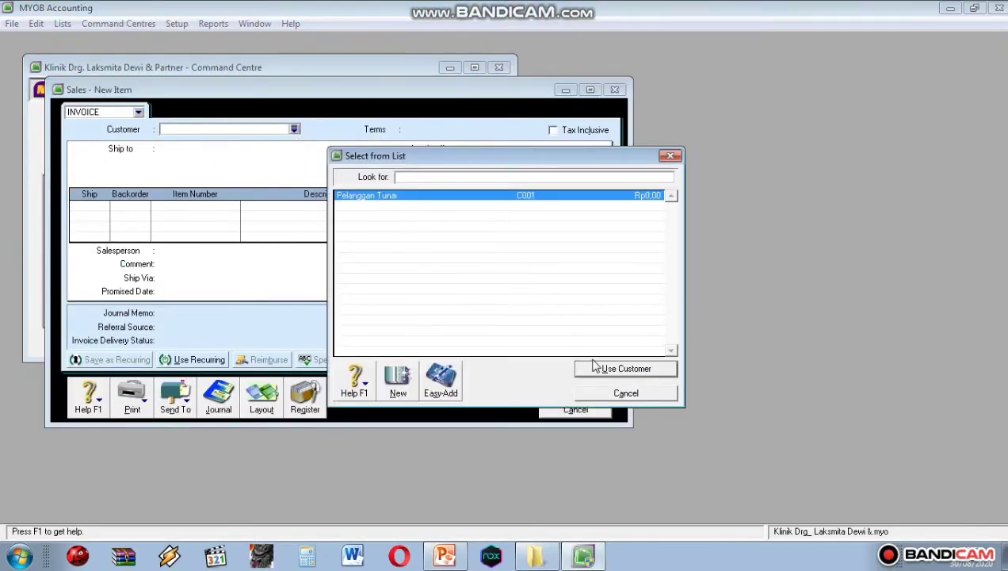
pyautogui.click(602, 369)
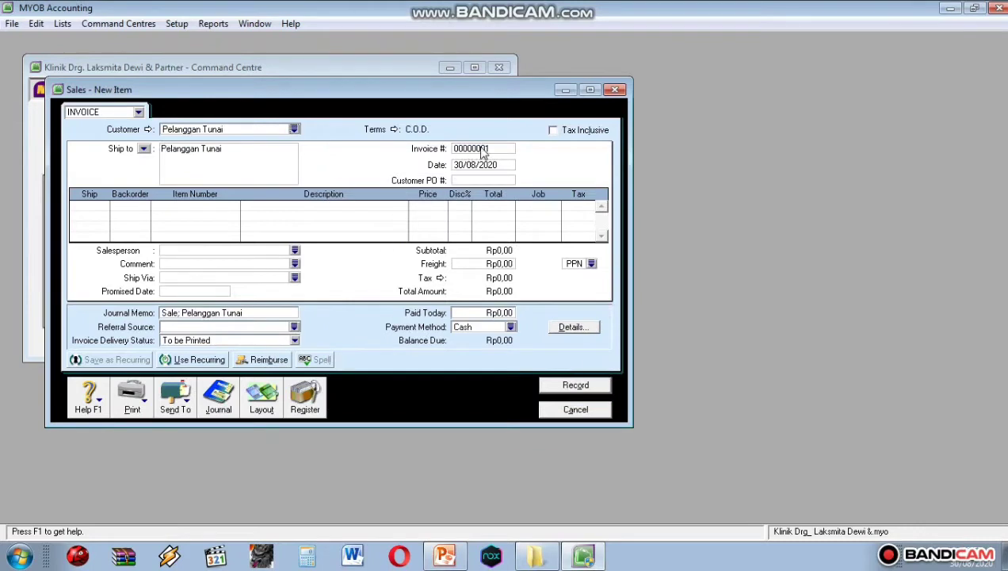
# Set the invoice number to BKM-01 and the invoice date to 01/12/2016.
pyautogui.click(474, 149)
pyautogui.press('BackSpace')
pyautogui.write('BKM')
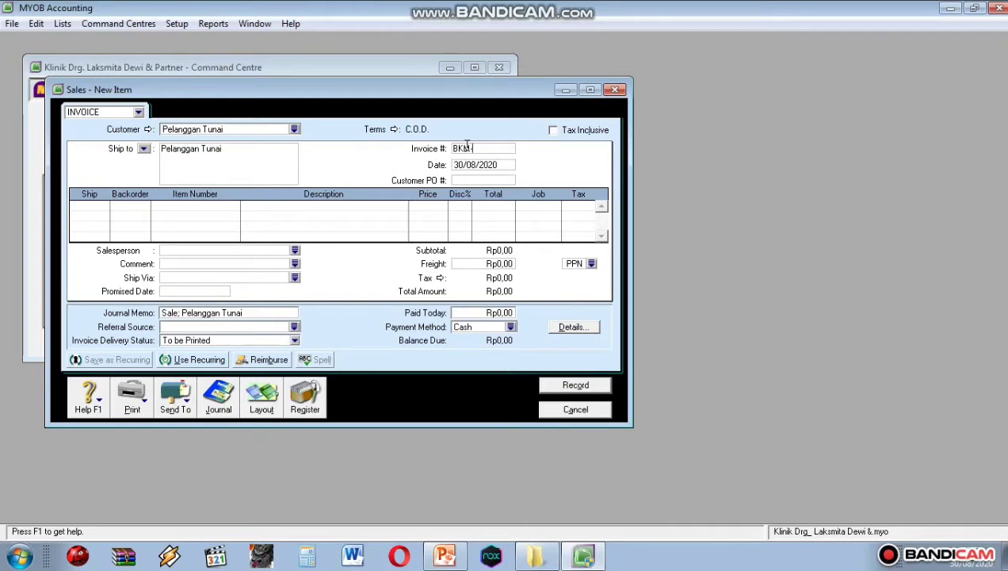
pyautogui.write('-01')
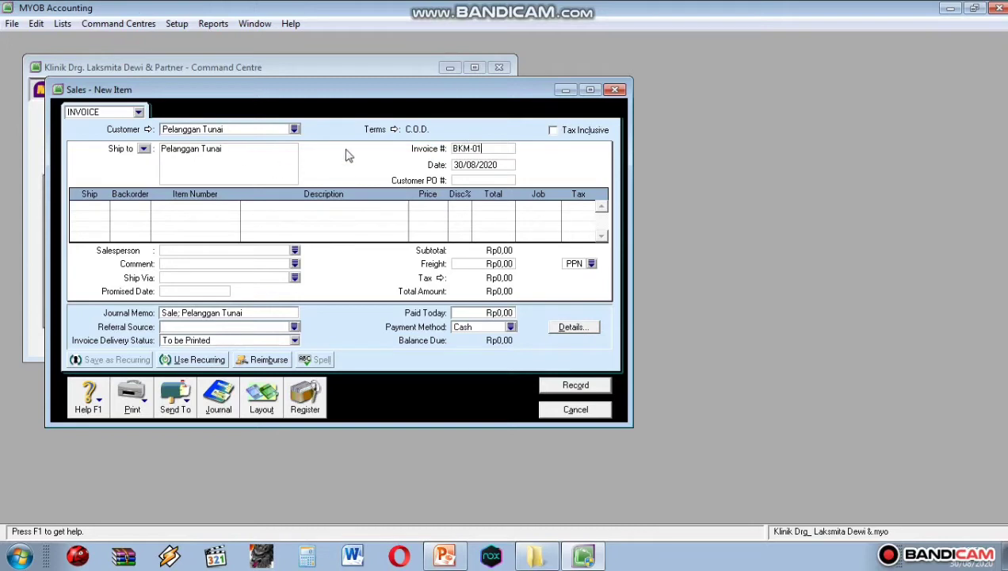
pyautogui.press('Tab')
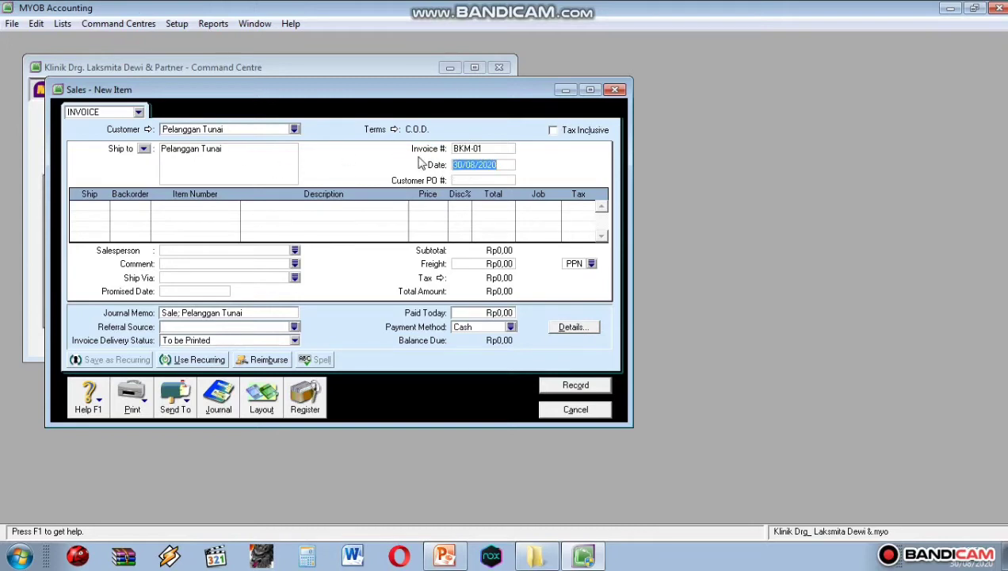
pyautogui.press('BackSpace')
pyautogui.write('01/12/2016')
# Fill the first invoice line with quantity 1 of item SV11 at a price of 350000.
pyautogui.click(93, 206)
pyautogui.write('1')
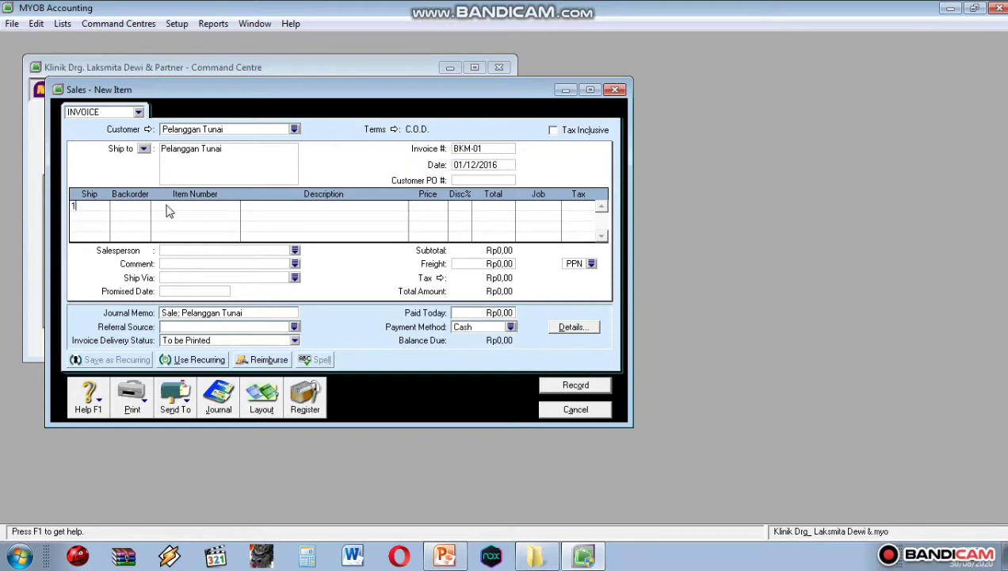
pyautogui.click(223, 206)
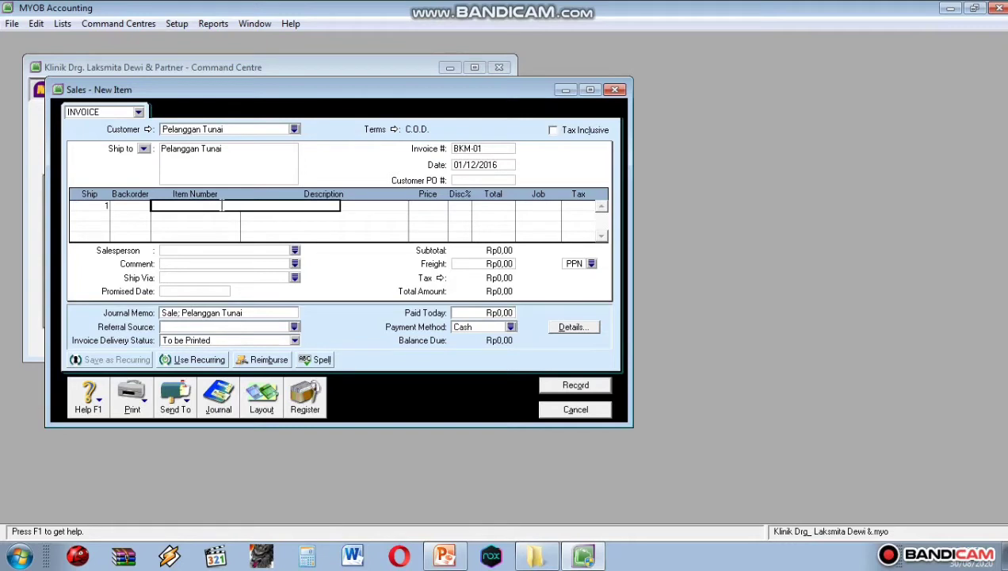
pyautogui.write('SV11')
pyautogui.press('Tab')
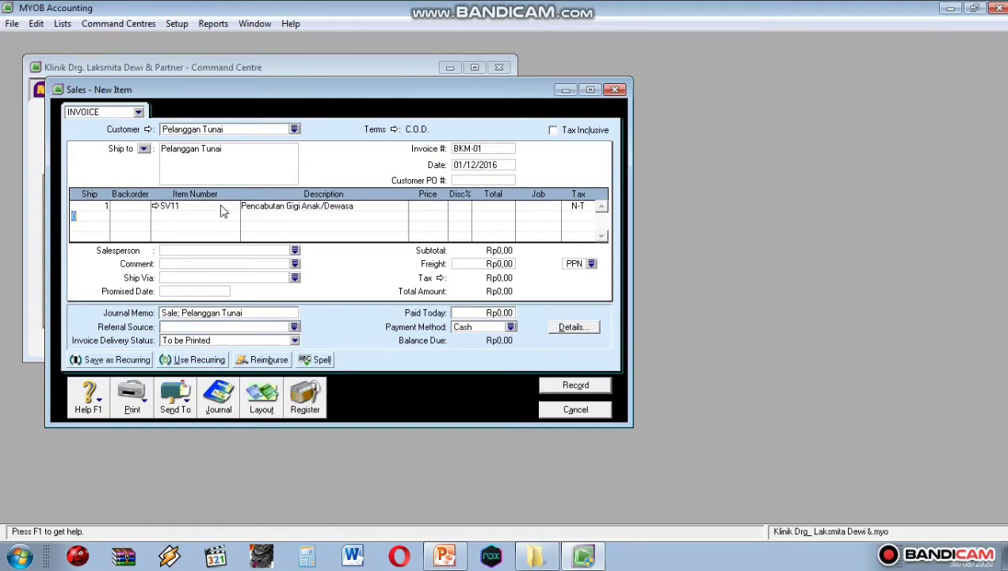
pyautogui.click(434, 207)
pyautogui.write('350000')
pyautogui.press('Return')
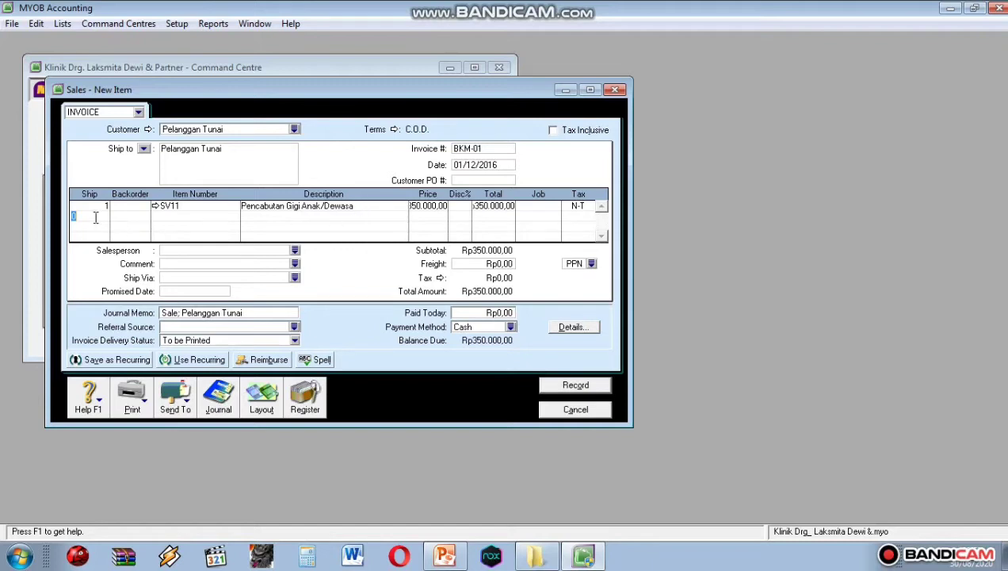
# Add a second invoice line with quantity 1 of item SL03 at a price of 200000.
pyautogui.write('1')
pyautogui.click(172, 218)
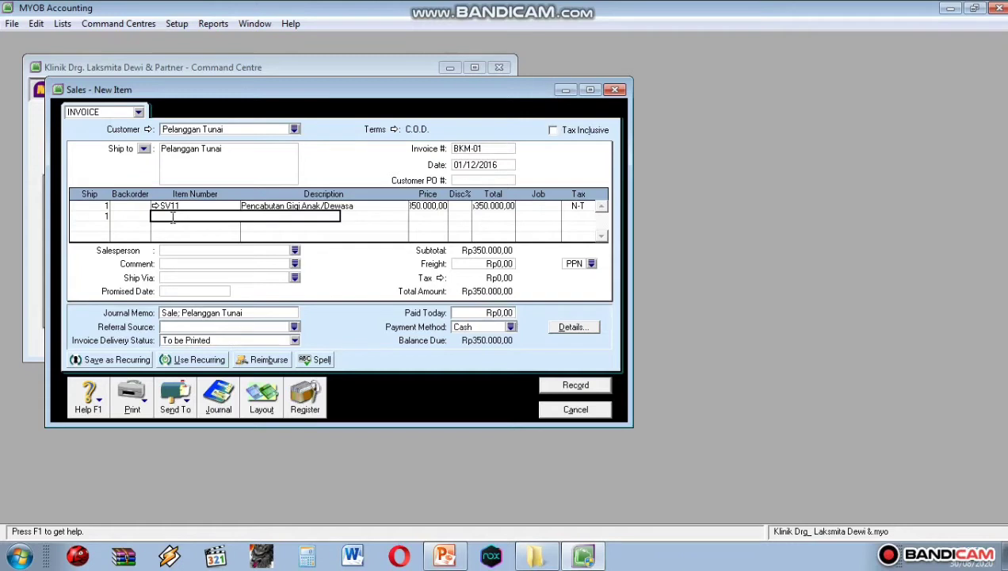
pyautogui.write('SL03')
pyautogui.press('Return')
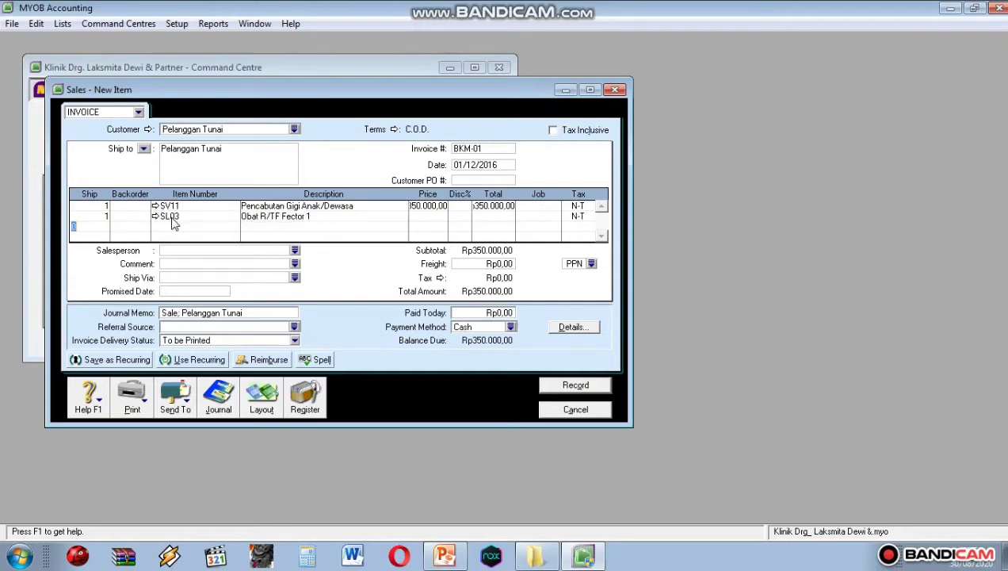
pyautogui.click(435, 216)
pyautogui.write('200000')
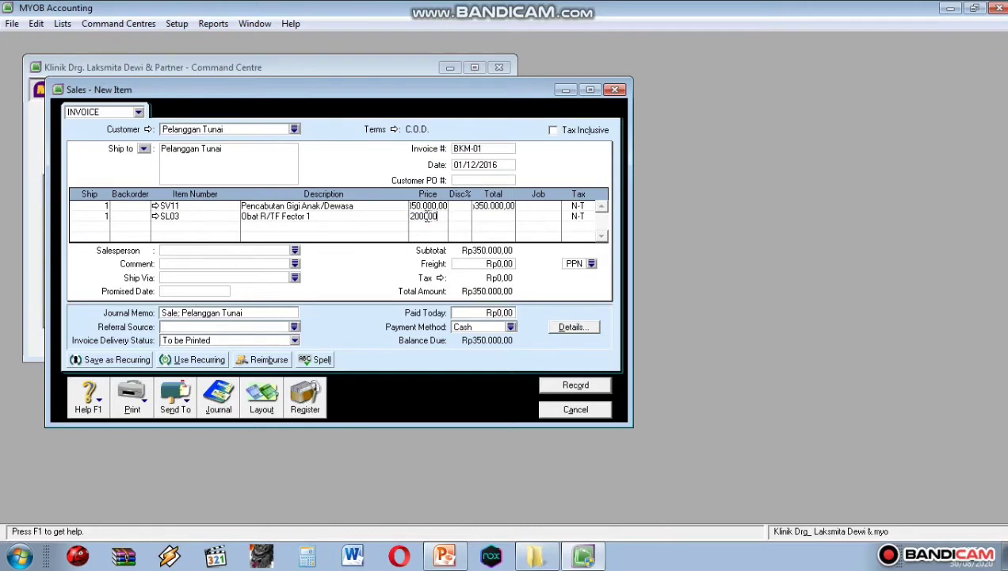
pyautogui.press('Return')
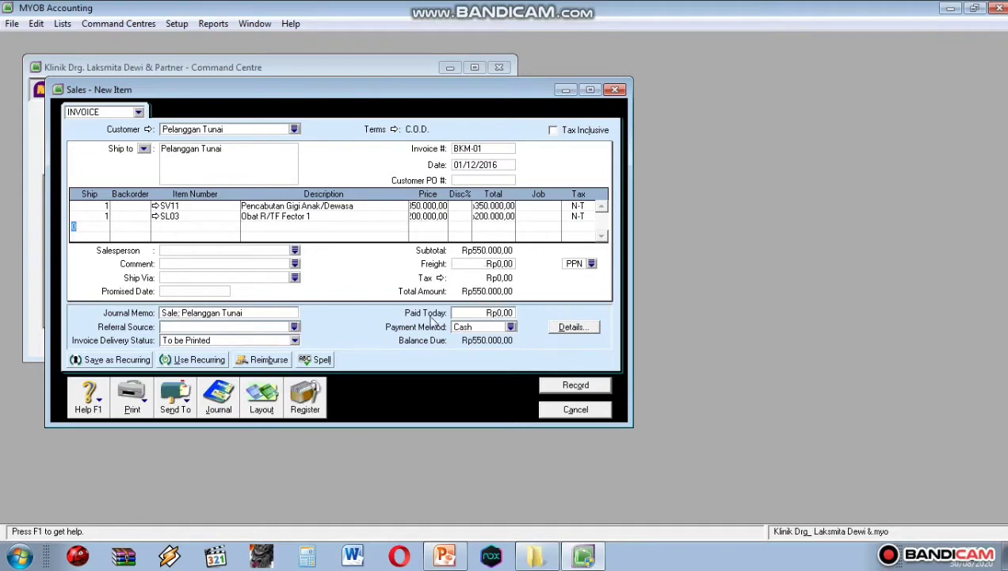
# Enter 550.000 as the amount paid today and choose Cash as the payment method.
pyautogui.click(471, 313)
pyautogui.write('550.0000')
pyautogui.press('Tab')
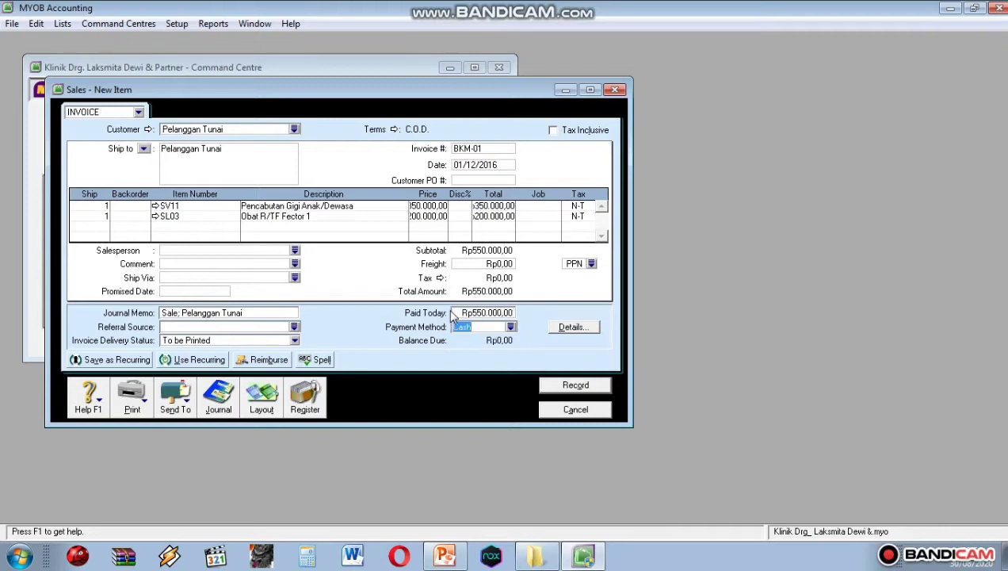
pyautogui.click(511, 326)
pyautogui.click(475, 219)
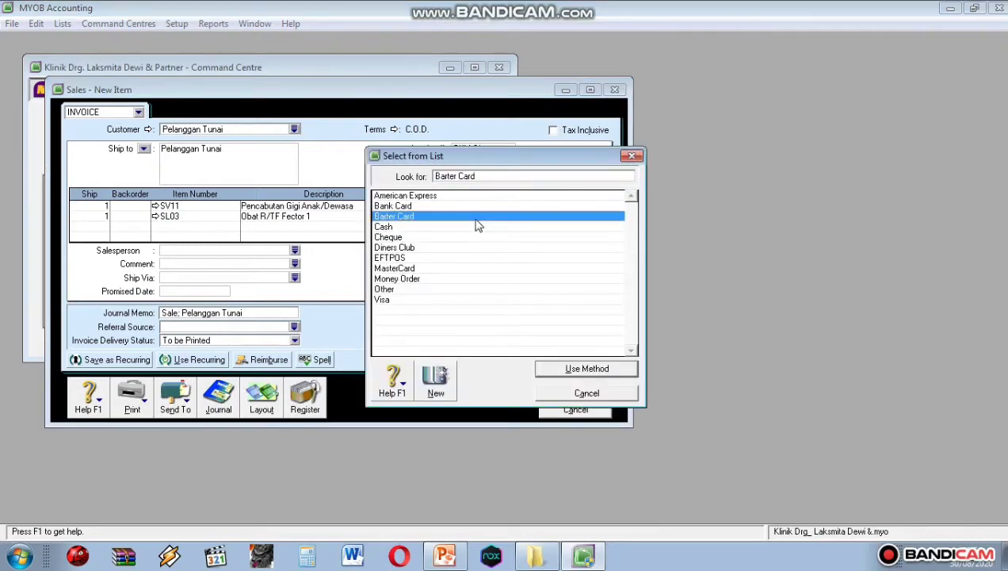
pyautogui.click(477, 227)
pyautogui.click(606, 372)
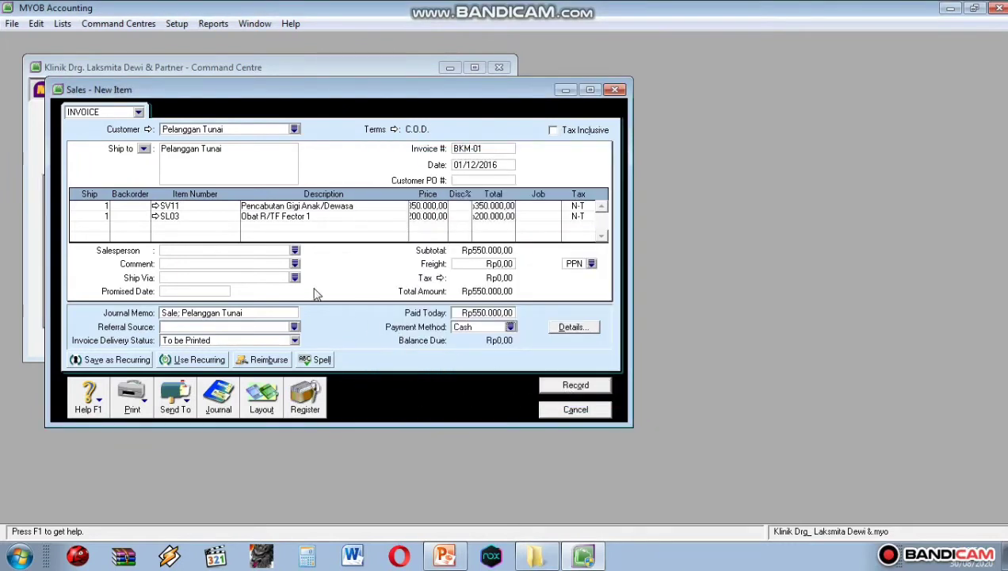
# Add the comment "Final Sale." to the invoice and record it.
pyautogui.click(295, 263)
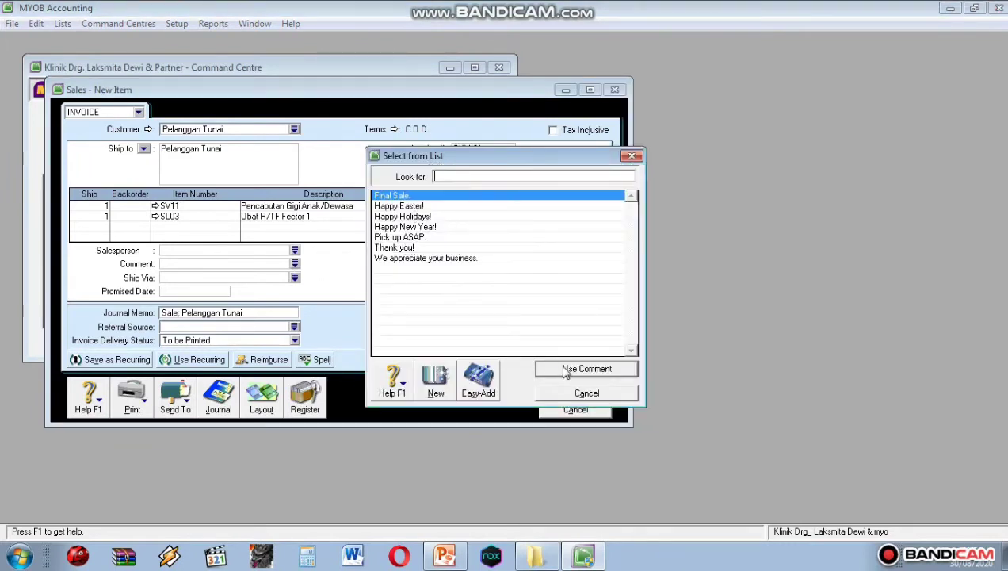
pyautogui.click(561, 368)
pyautogui.click(555, 388)
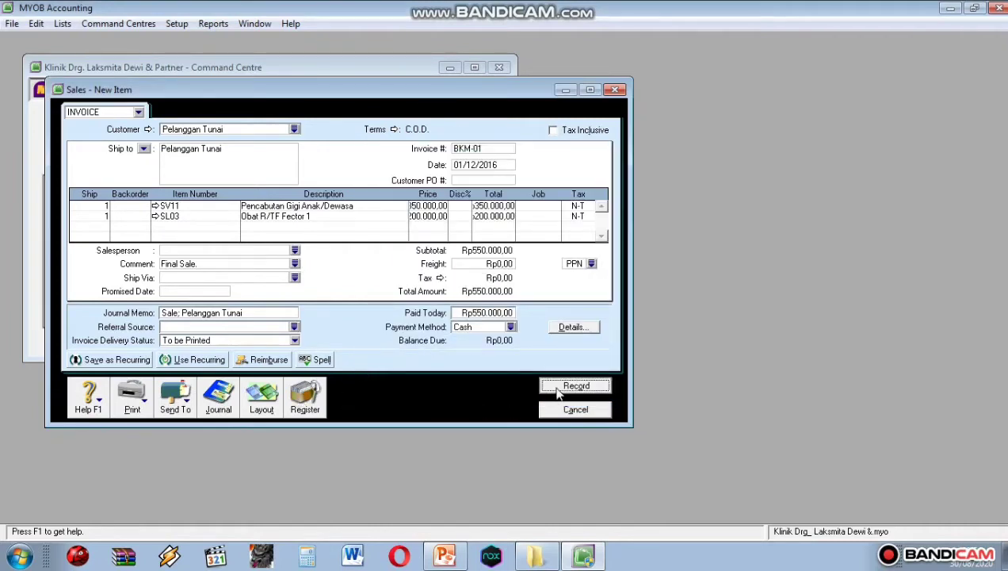
# Review the recorded sale in the transaction journal, and switch to PowerPoint to view the cash receipt voucher on slide 3.
pyautogui.click(228, 408)
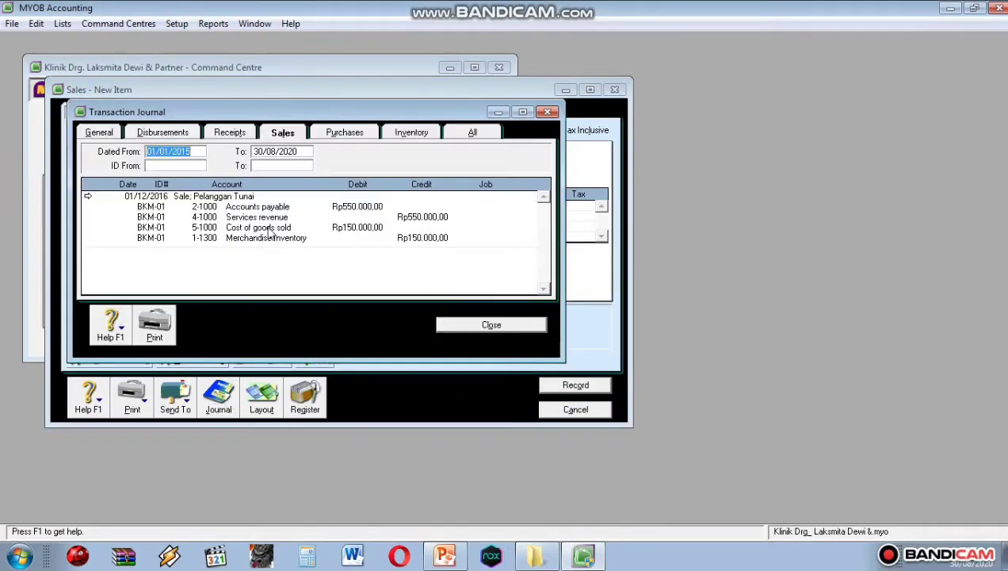
pyautogui.click(473, 324)
pyautogui.click(434, 557)
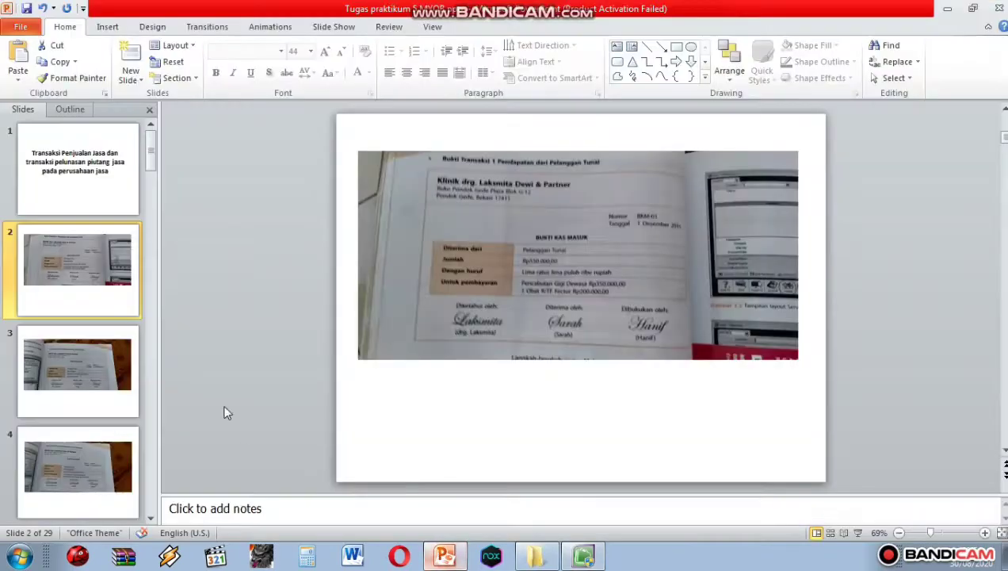
pyautogui.click(114, 361)
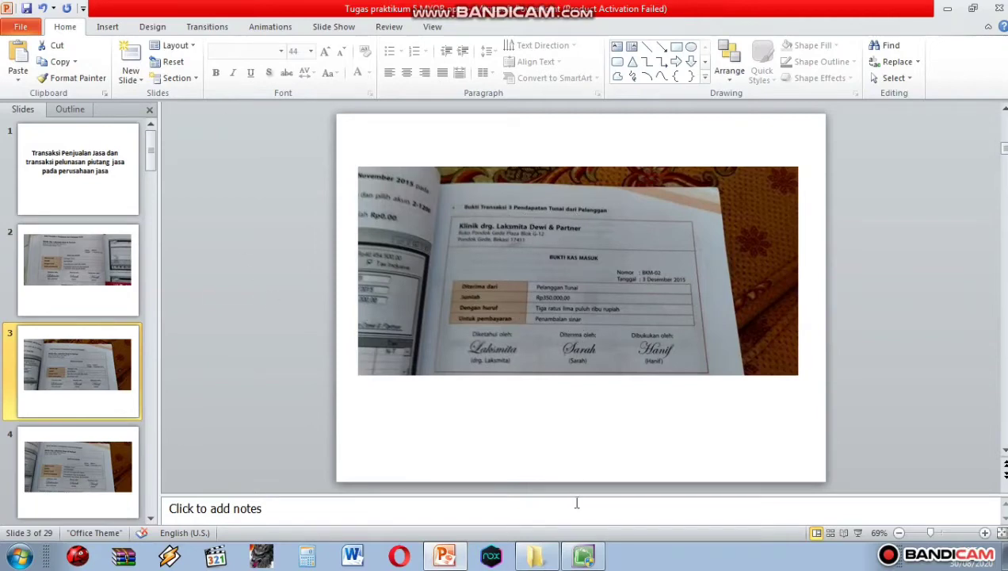
# Switch back to MYOB Accounting and choose Pelanggan Tunai as the customer of the new invoice.
pyautogui.click(583, 554)
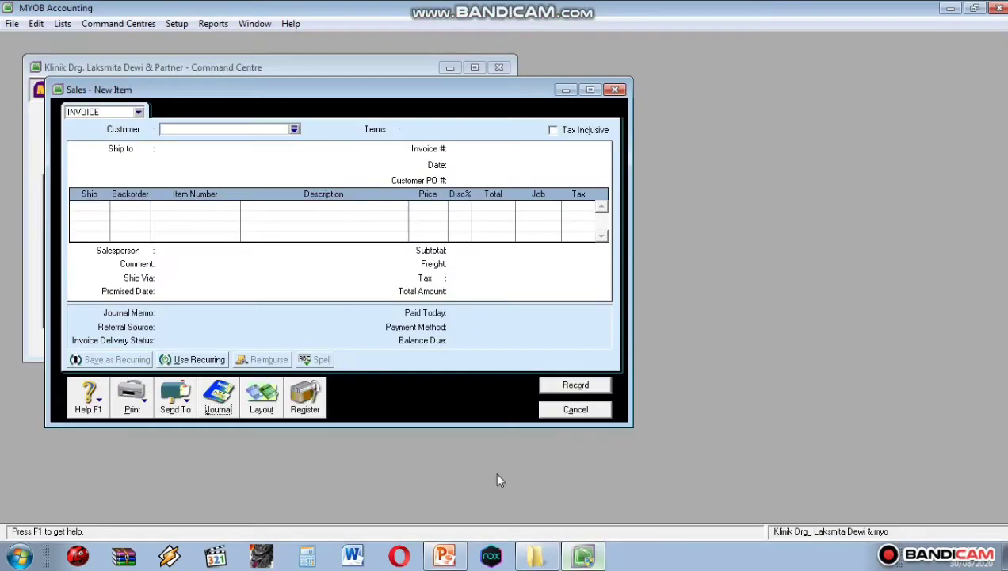
pyautogui.click(294, 129)
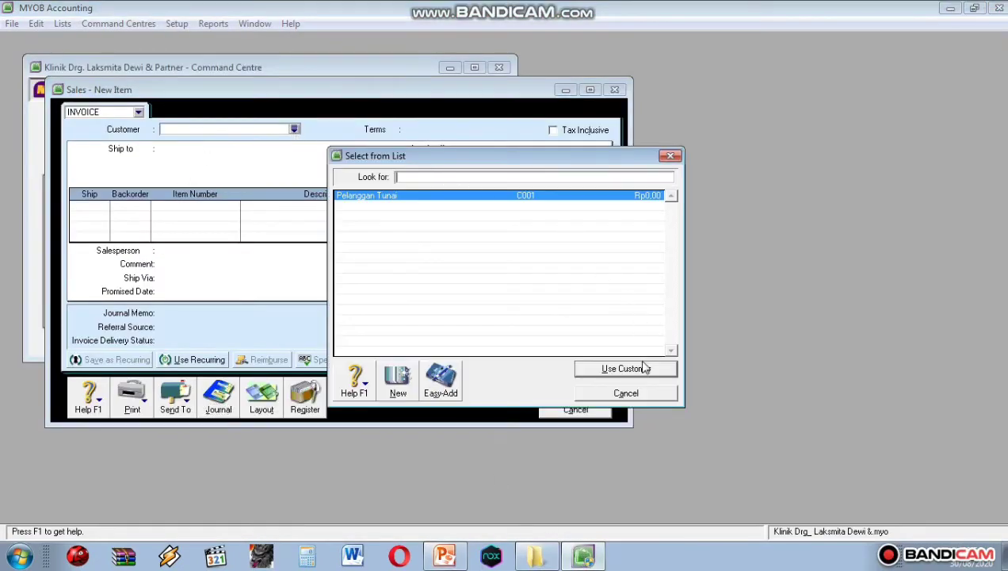
pyautogui.click(625, 368)
# Set the new invoice's number to BKM-02 and its date to 03/12/2015.
pyautogui.click(462, 149)
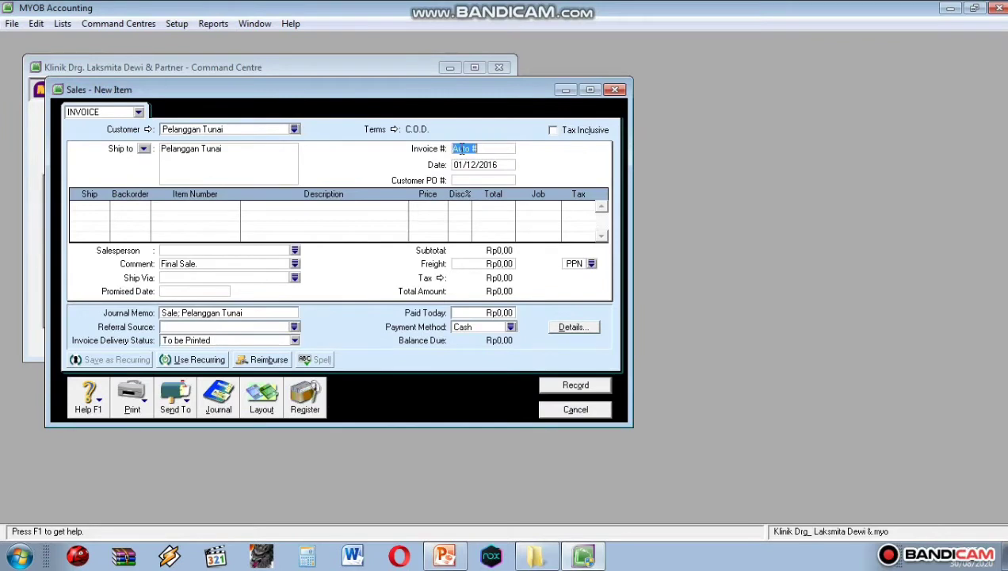
pyautogui.write('BKM')
pyautogui.write('-01')
pyautogui.press('Tab')
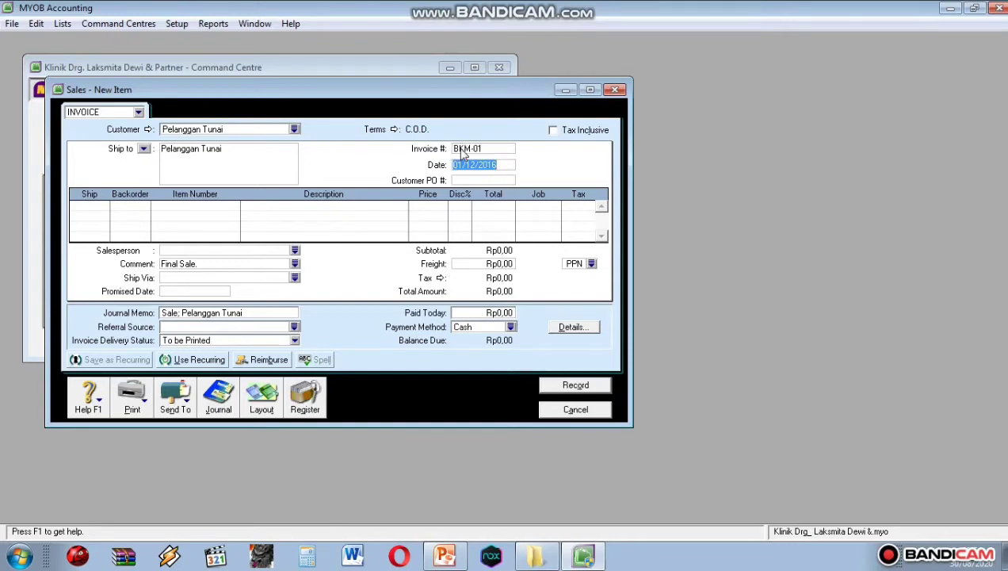
pyautogui.write('01/12/2015')
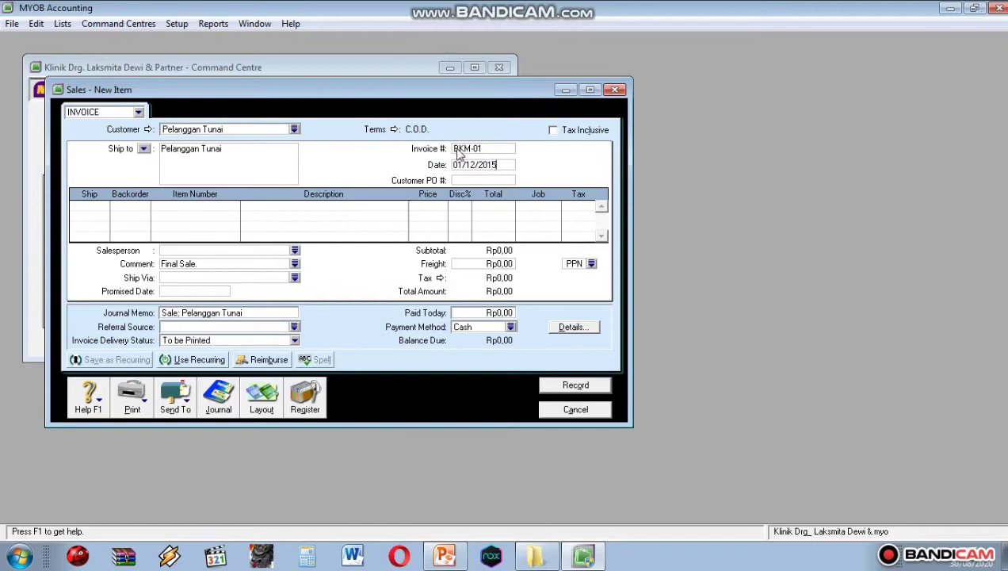
pyautogui.click(103, 205)
pyautogui.click(484, 148)
pyautogui.click(485, 148)
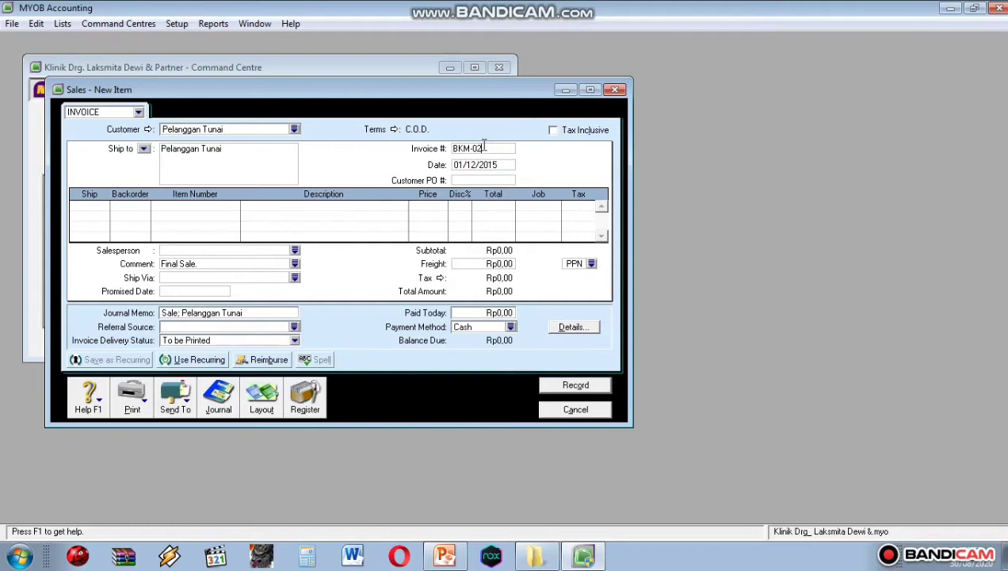
pyautogui.click(462, 163)
pyautogui.click(462, 163)
pyautogui.press('BackSpace')
pyautogui.write('3')
# Fill the first invoice line with quantity 1 of item SV08 at a price of 350000.
pyautogui.click(93, 208)
pyautogui.write('1')
pyautogui.click(209, 206)
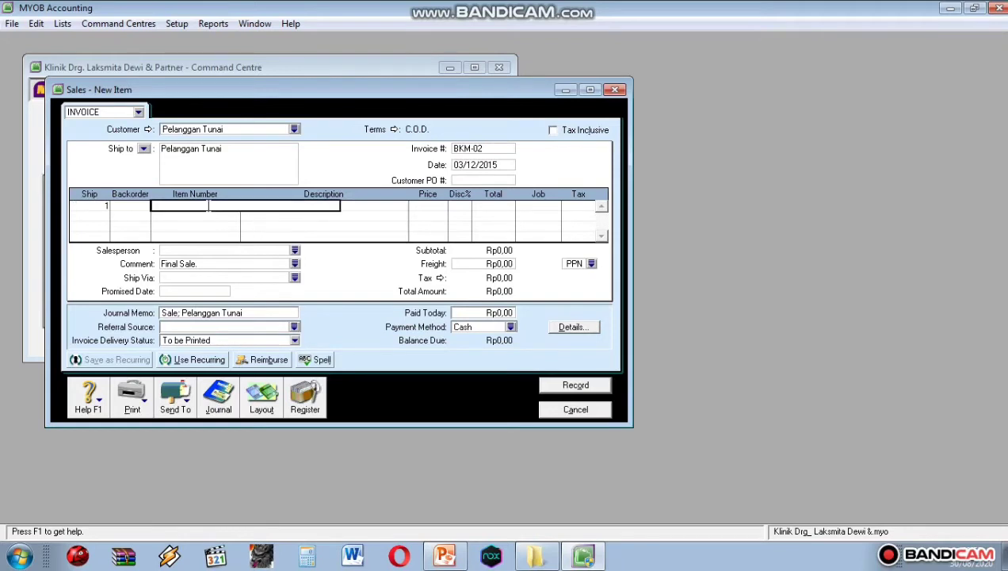
pyautogui.write('SV08')
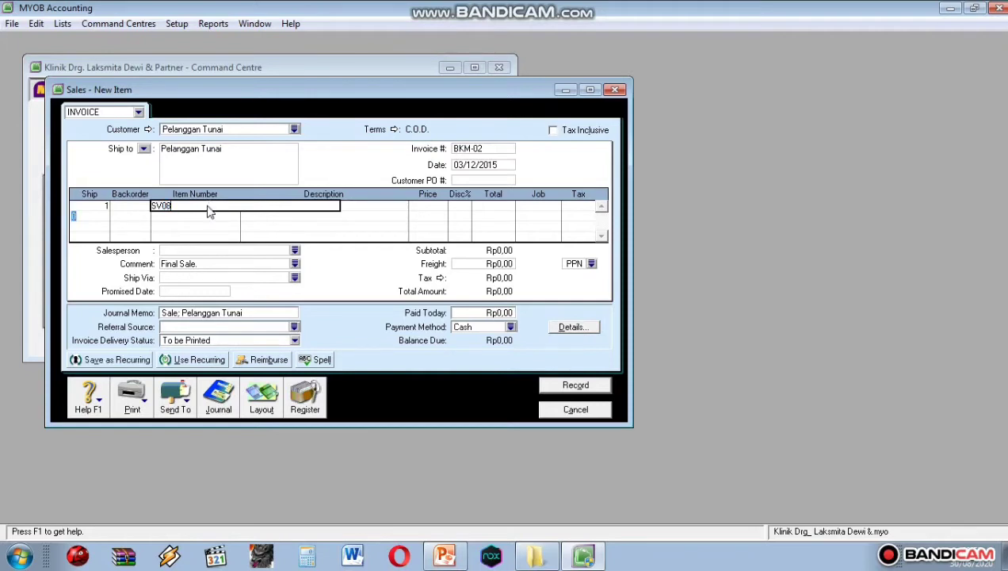
pyautogui.press('Tab')
pyautogui.click(432, 206)
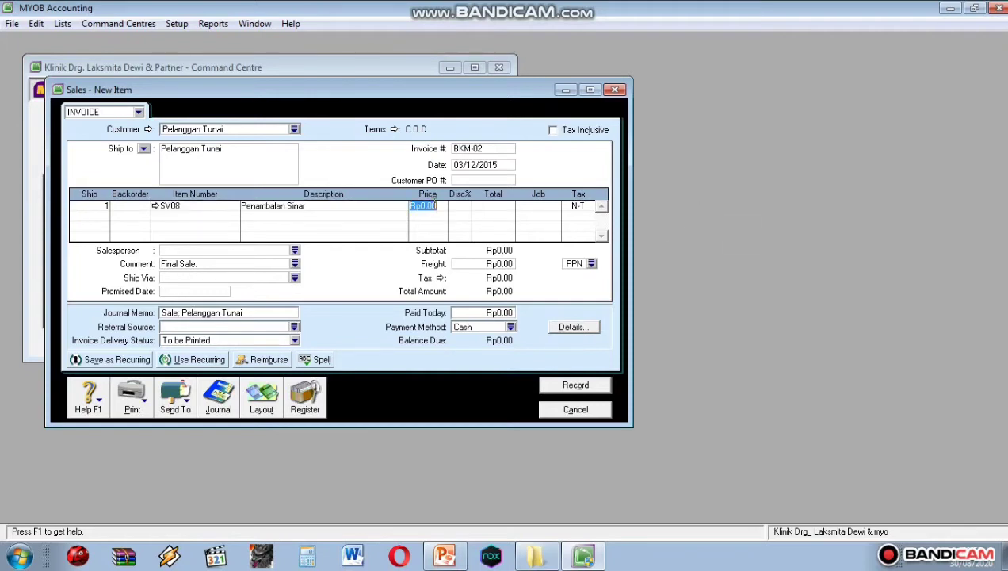
pyautogui.write('350000')
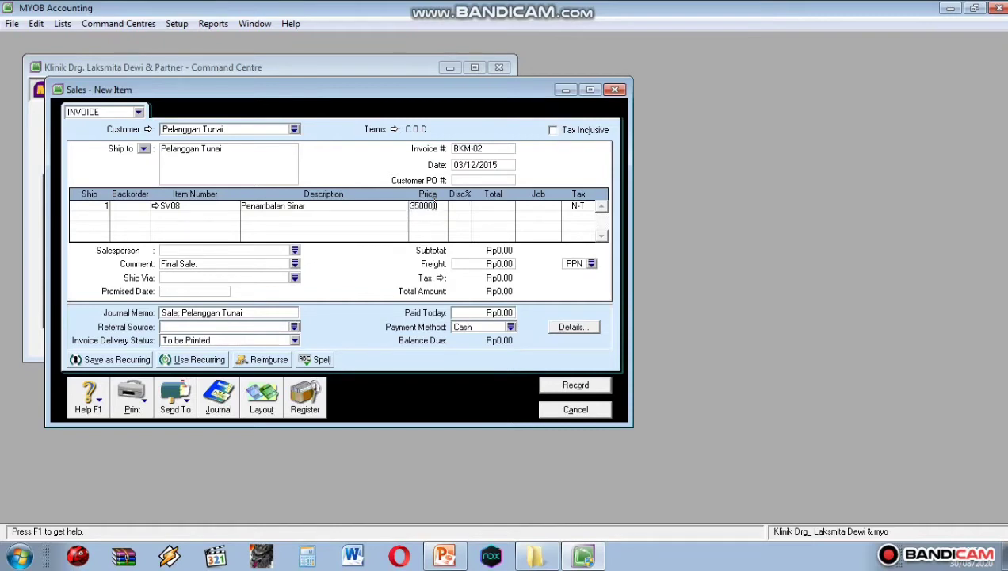
pyautogui.press('Return')
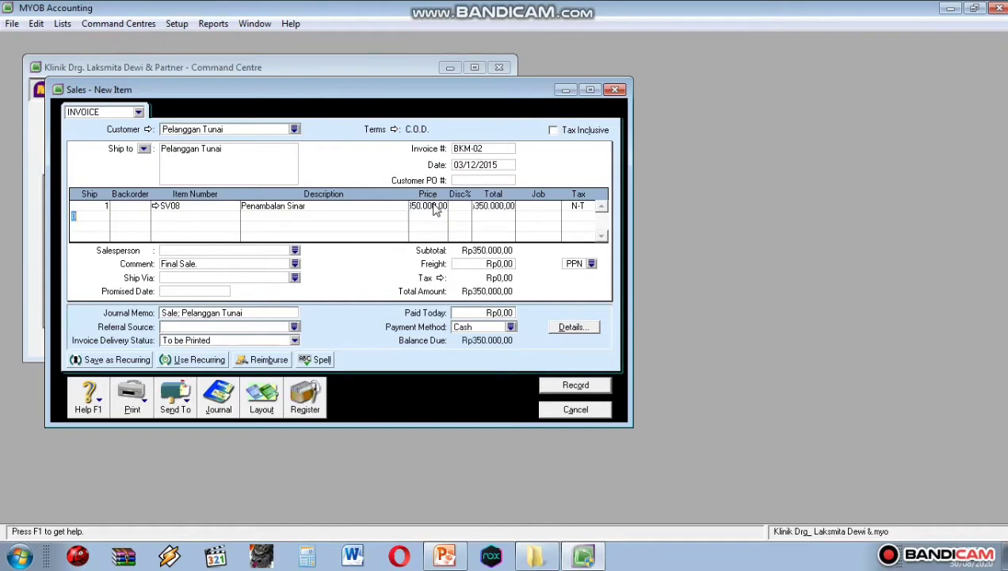
# Enter 350000 as the amount paid today and record the invoice.
pyautogui.click(503, 312)
pyautogui.write('350000')
pyautogui.press('Tab')
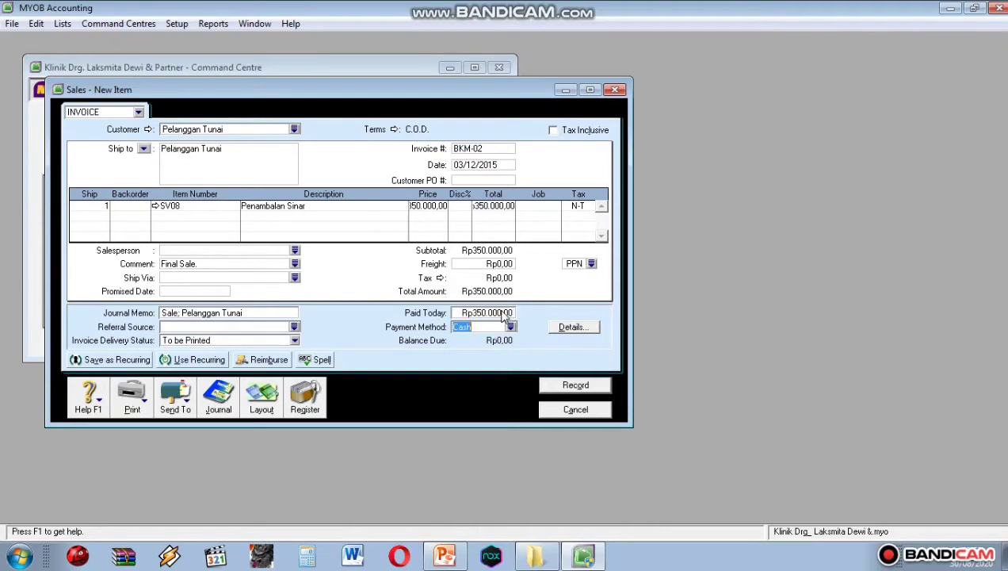
pyautogui.click(584, 385)
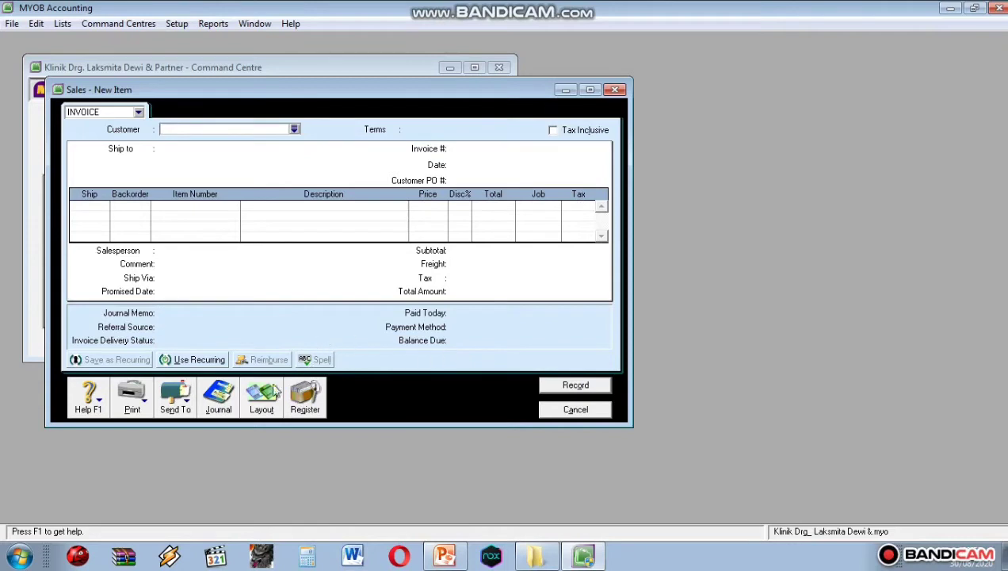
# Review the recorded BKM-02 sale in the sales transaction journal and switch to PowerPoint to view the voucher on slide 4.
pyautogui.click(216, 401)
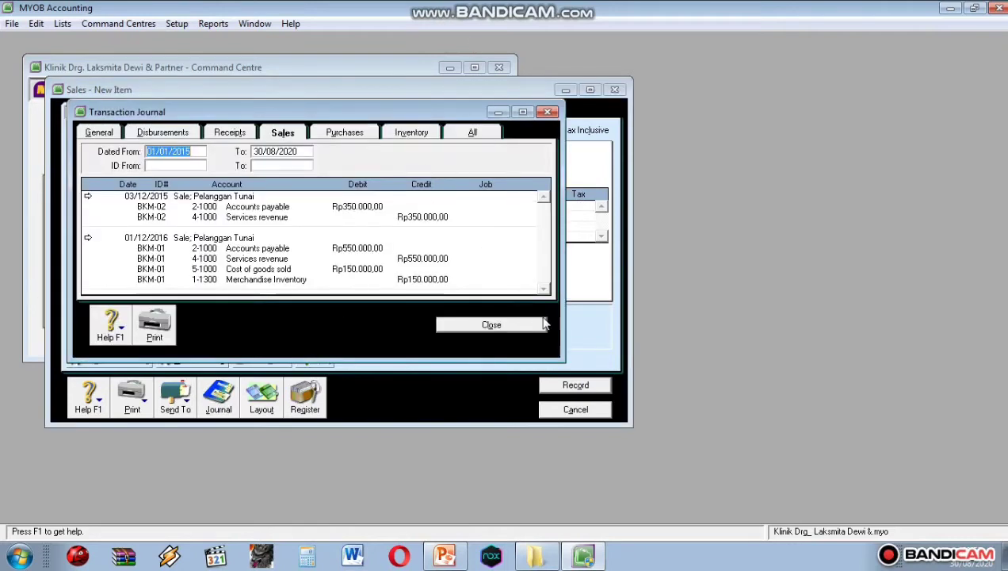
pyautogui.click(491, 325)
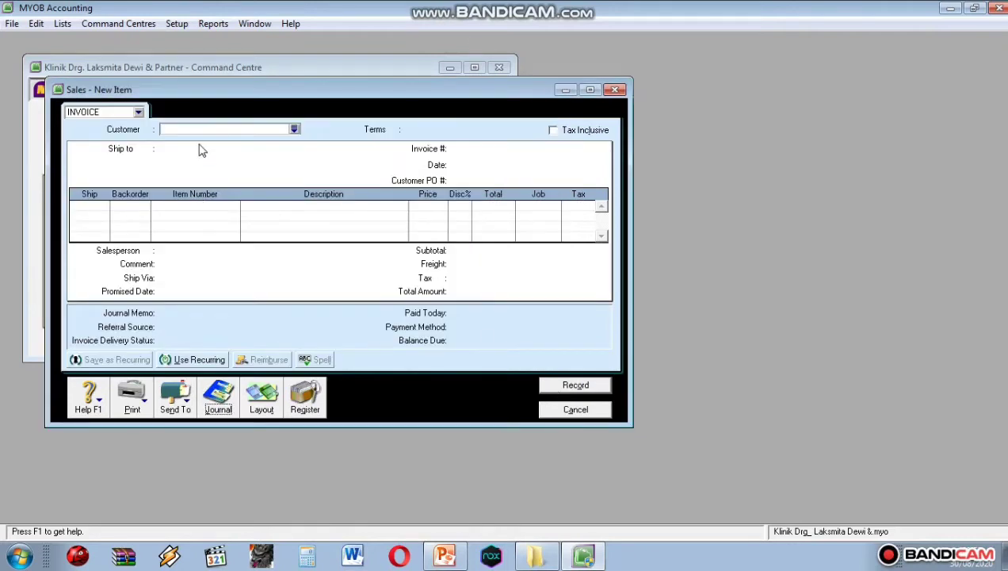
pyautogui.click(445, 555)
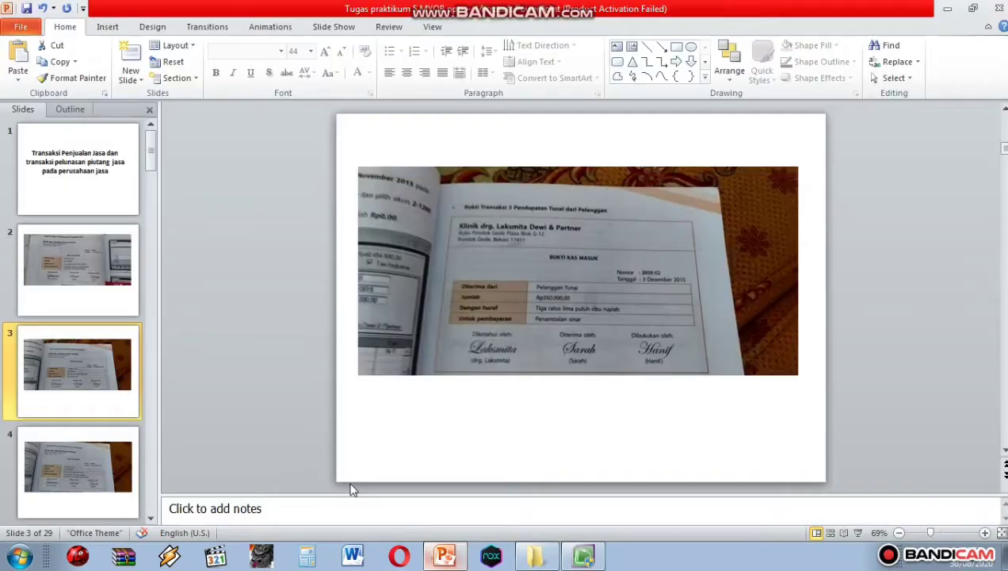
pyautogui.click(67, 433)
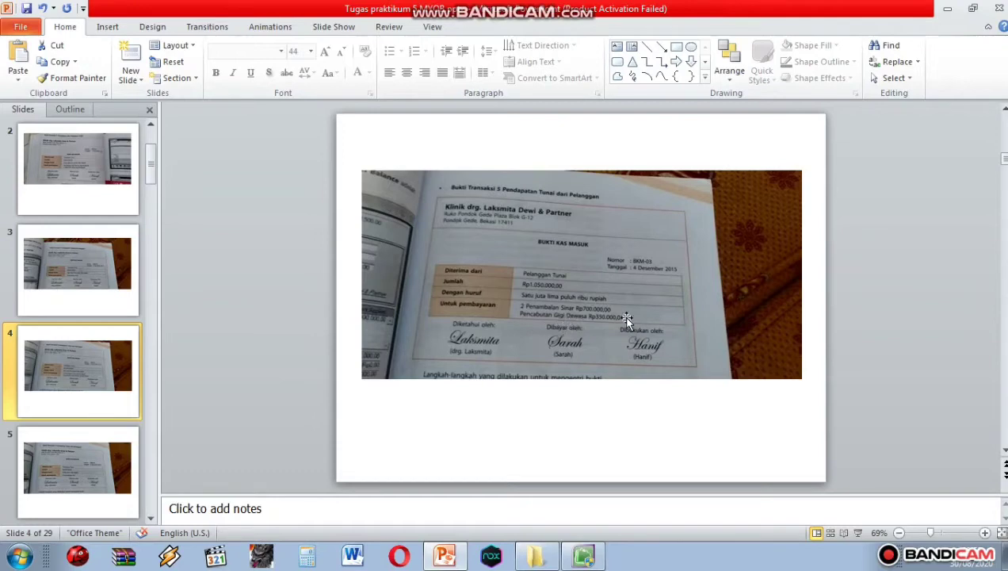
# Switch back to MYOB Accounting and choose Pelanggan Tunai as the customer of the new invoice.
pyautogui.click(586, 553)
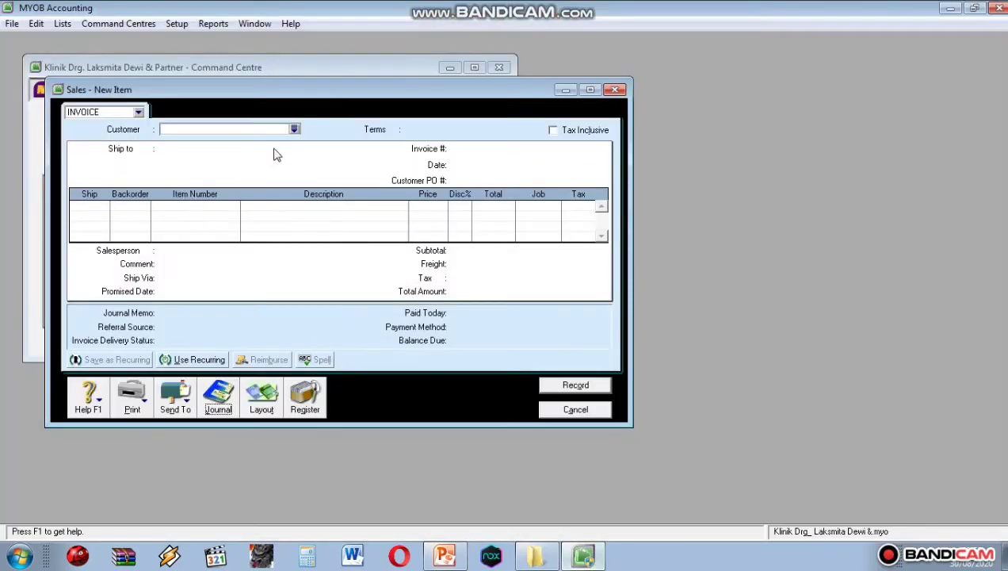
pyautogui.click(294, 128)
pyautogui.click(595, 370)
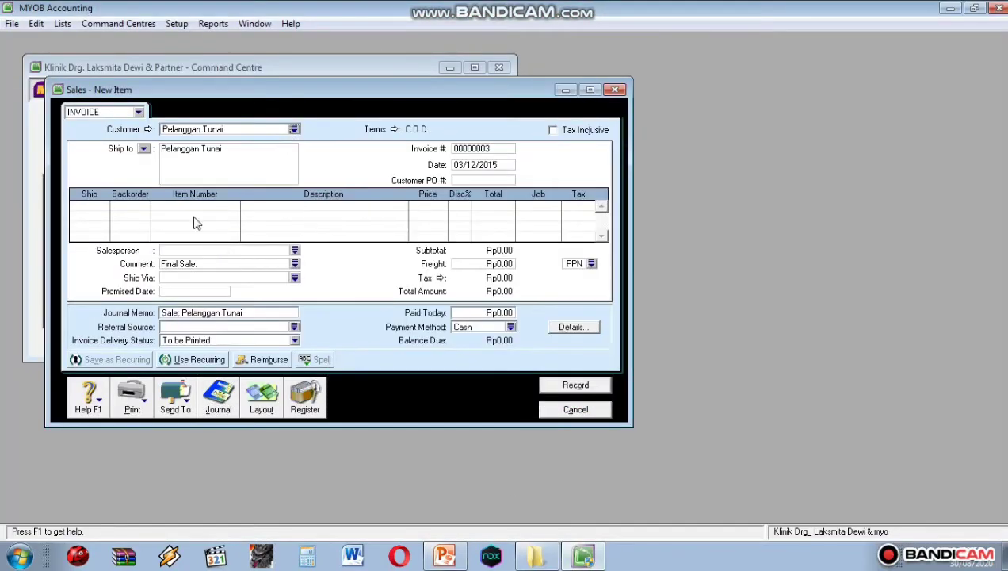
# Set the new invoice's number to BKM-03 and its date to 04/12/2015.
pyautogui.click(492, 148)
pyautogui.press('BackSpace')
pyautogui.write('BKM-03')
pyautogui.press('Tab')
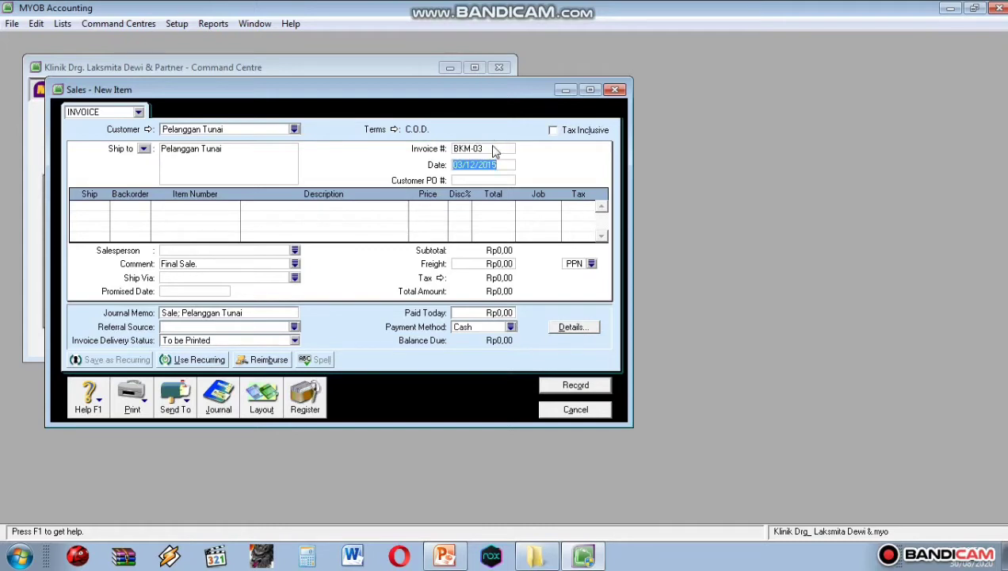
pyautogui.write('04/12/201')
# Fill the first invoice line with quantity 2 of item SV08 at a price of 350000.
pyautogui.click(106, 210)
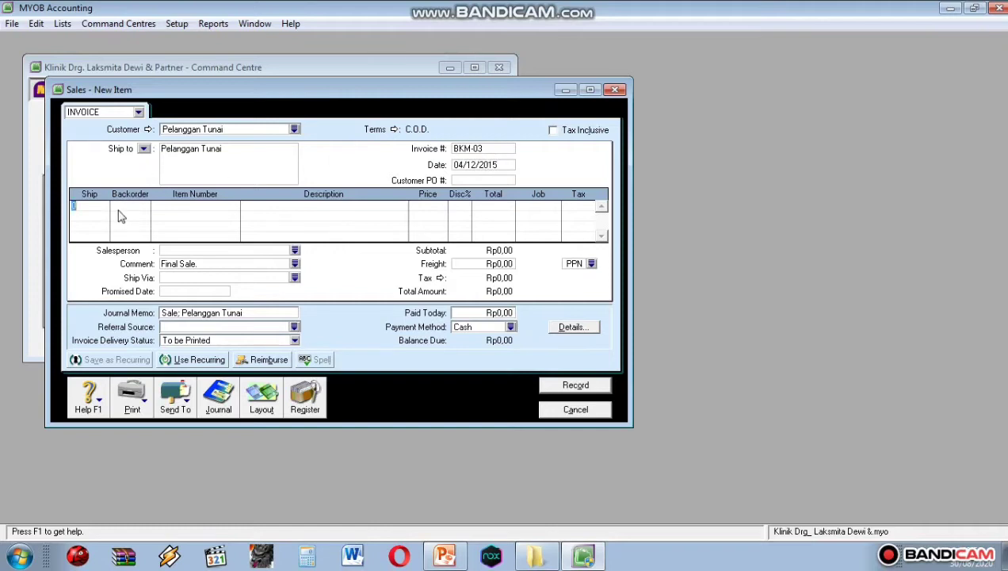
pyautogui.click(187, 205)
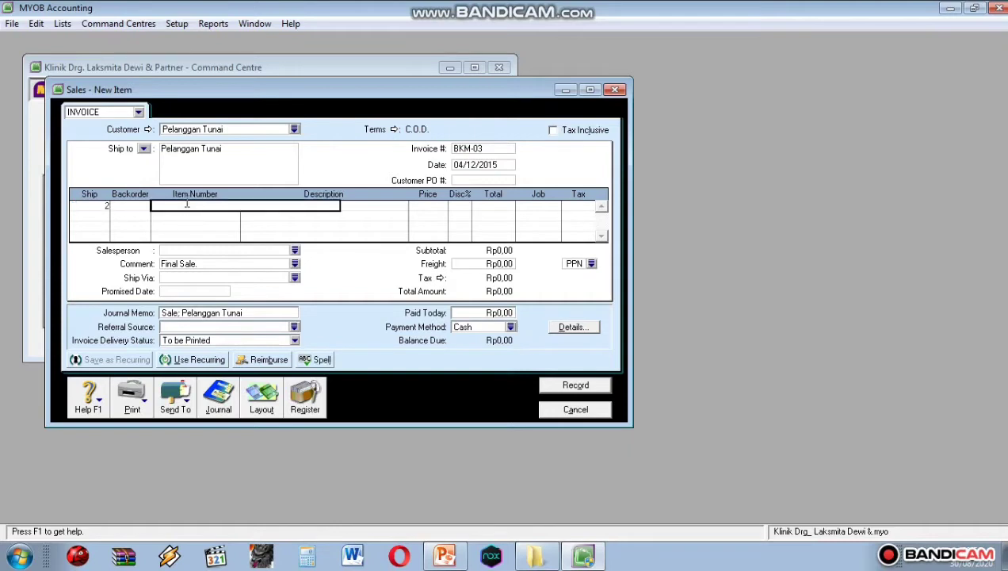
pyautogui.write('SV08')
pyautogui.press('Return')
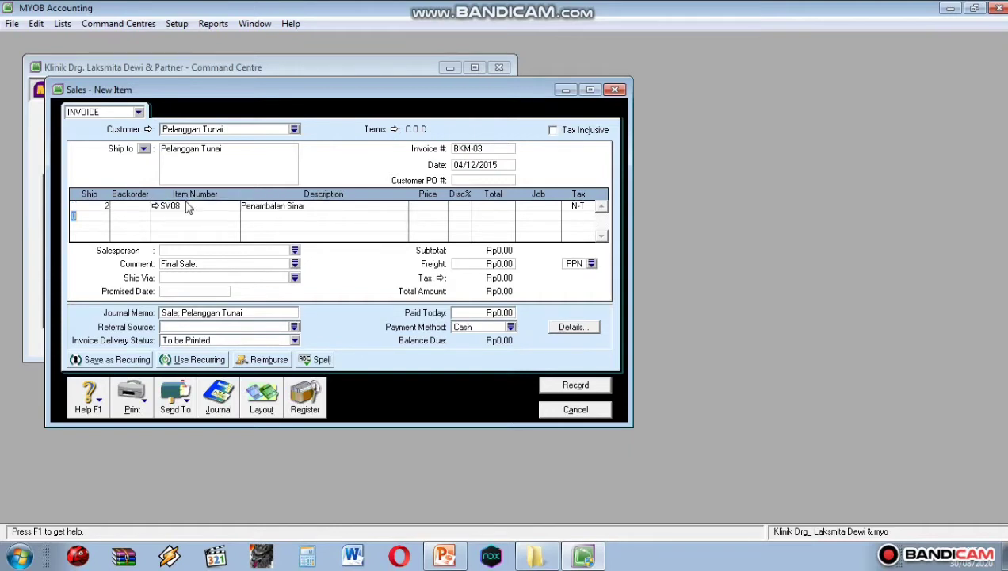
pyautogui.click(432, 206)
pyautogui.write('350000')
pyautogui.press('Return')
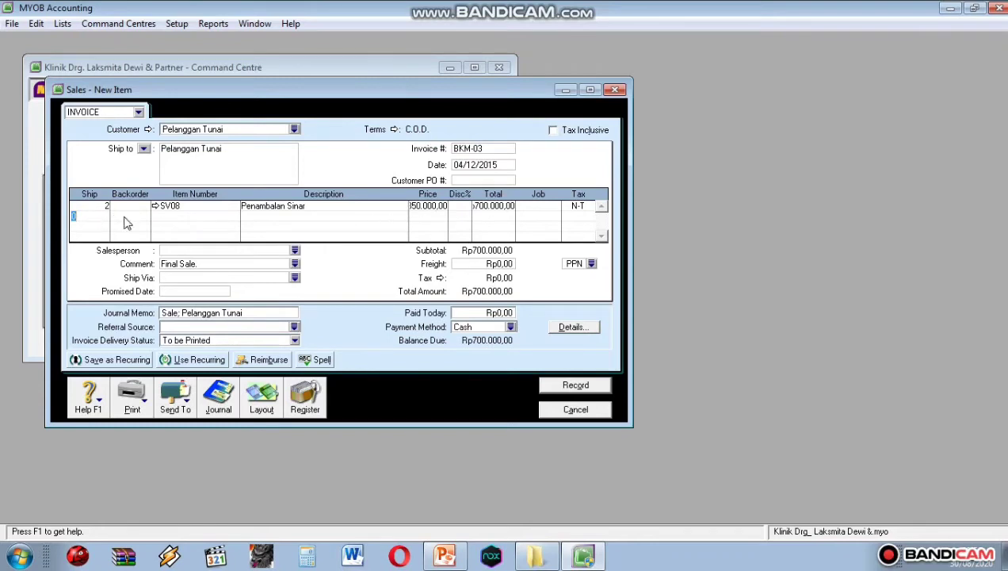
# Fill the second invoice line with quantity 1 of item SV11 at a price of 350000.
pyautogui.click(195, 215)
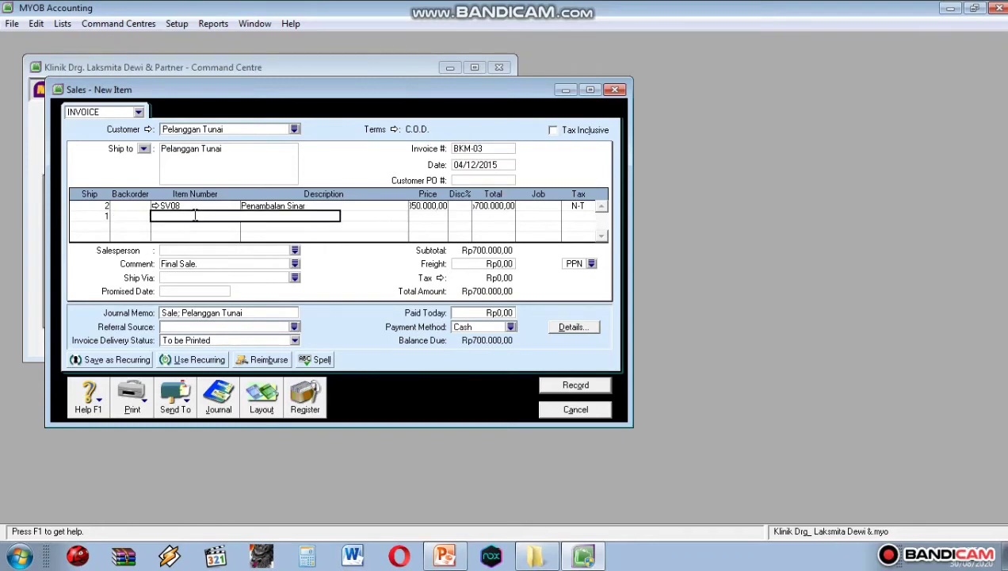
pyautogui.write('SV11')
pyautogui.press('Return')
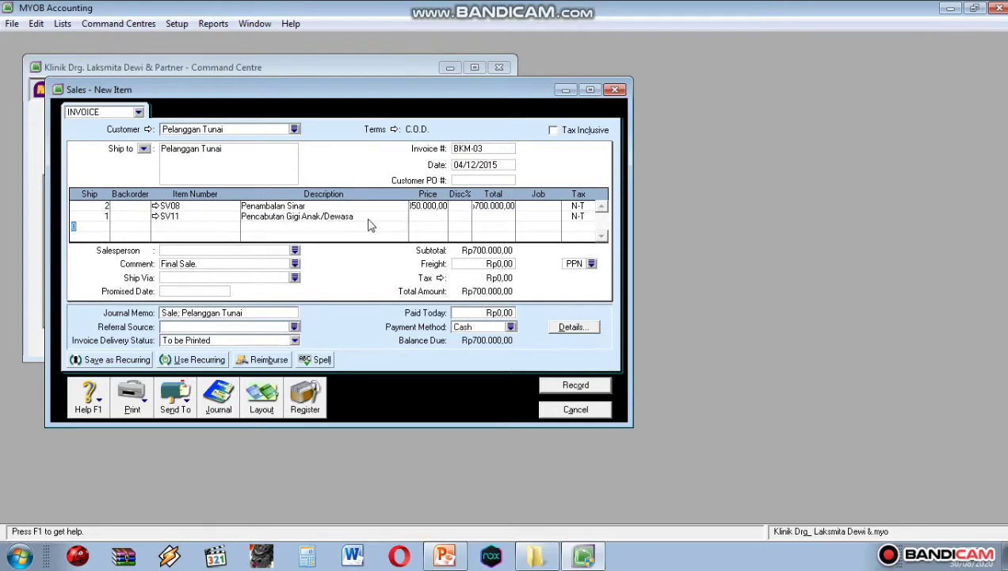
pyautogui.click(442, 216)
pyautogui.write('350000')
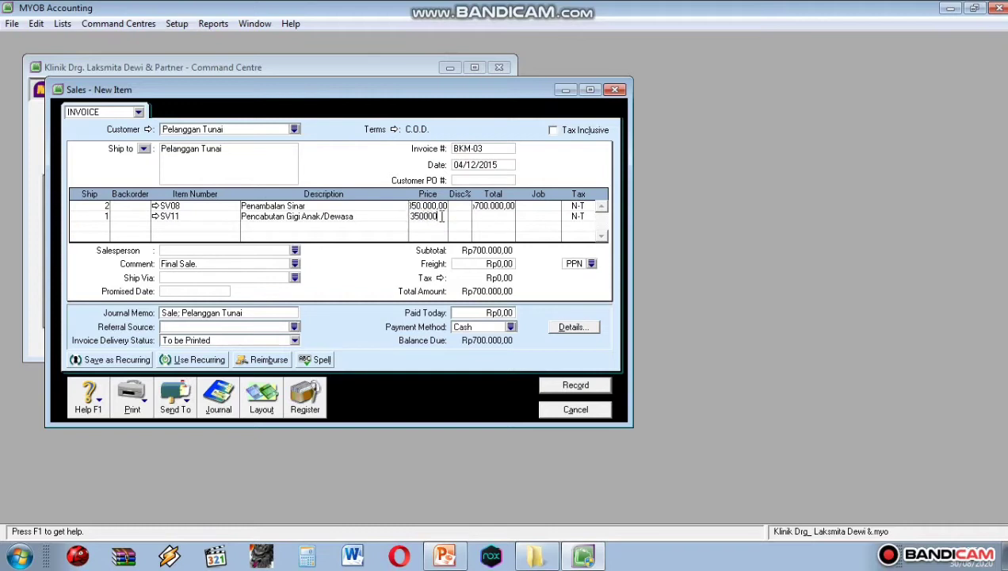
pyautogui.press('Return')
# Enter 1.050.000 as the amount paid today and record invoice BKM-03.
pyautogui.click(491, 312)
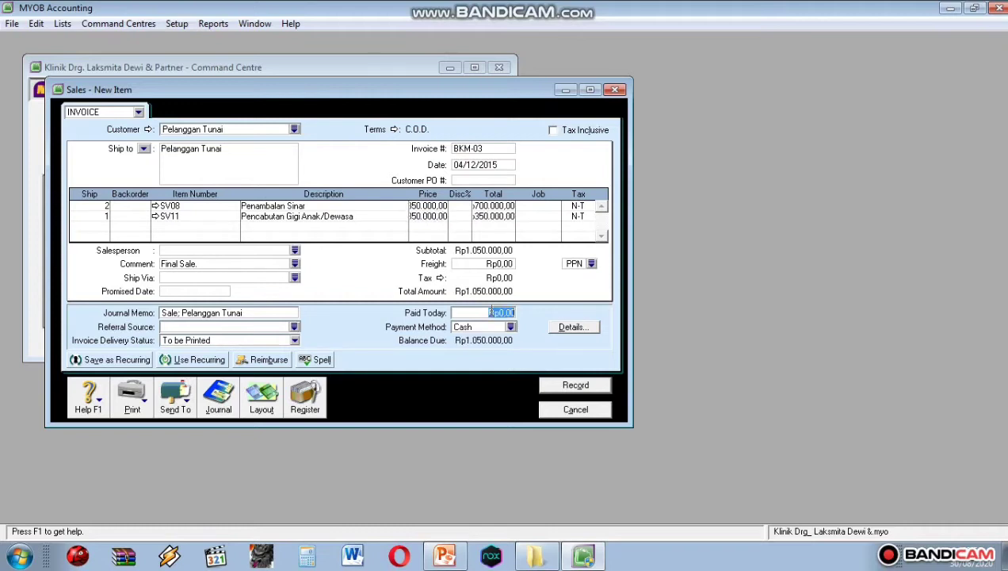
pyautogui.write('1.050.0')
pyautogui.write('00')
pyautogui.press('Tab')
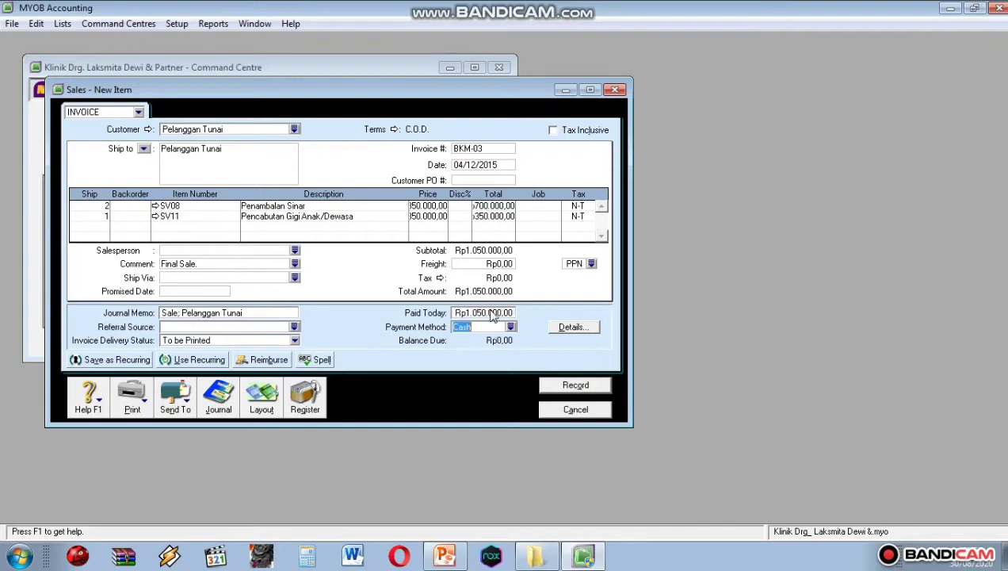
pyautogui.click(567, 388)
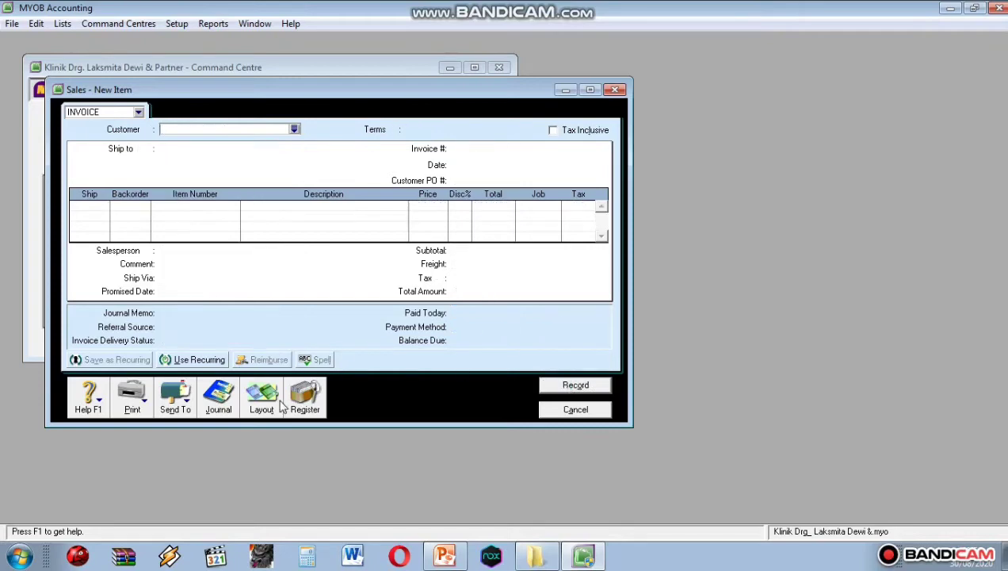
# Review the recorded BKM-03 sale in the sales transaction journal and switch to PowerPoint to view the voucher on slide 5.
pyautogui.click(220, 407)
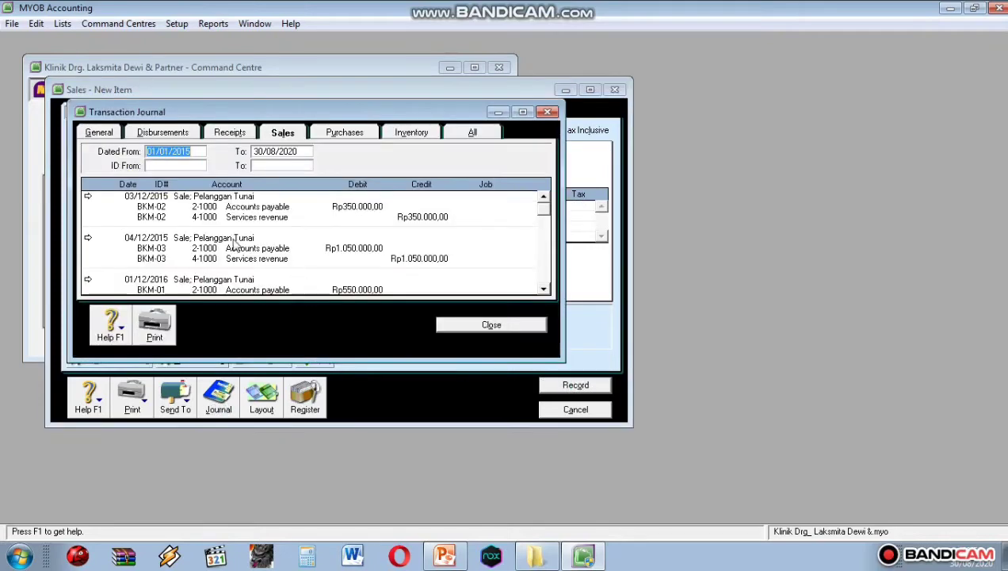
pyautogui.click(492, 325)
pyautogui.click(444, 555)
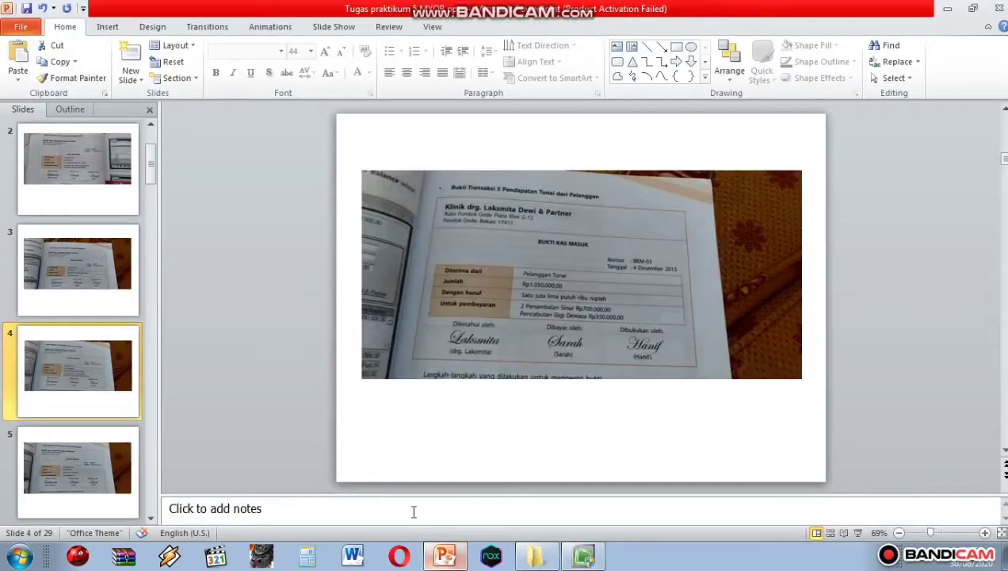
pyautogui.click(102, 465)
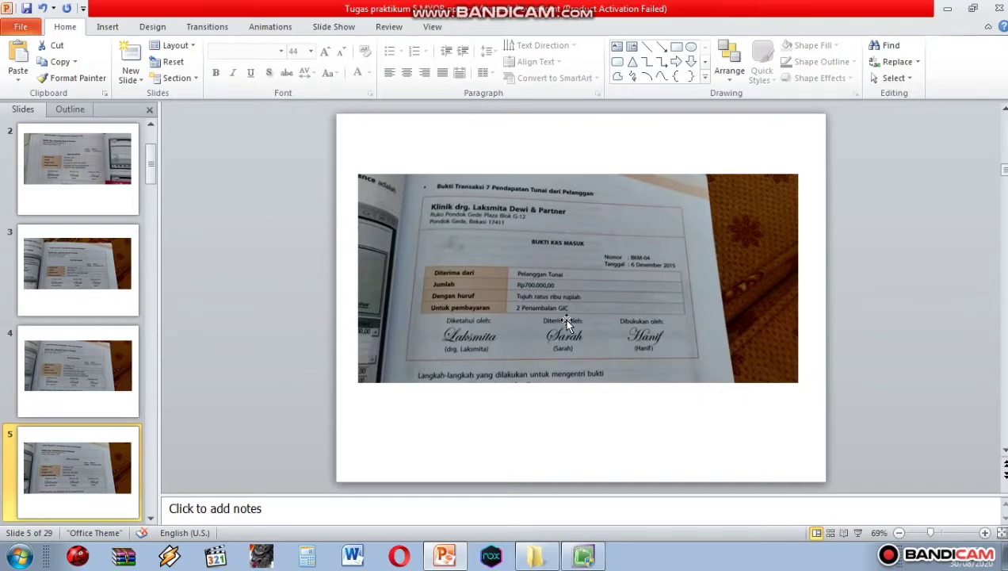
# Return to MYOB Accounting and select Pelanggan Tunai as the customer for the next sales invoice.
pyautogui.click(583, 555)
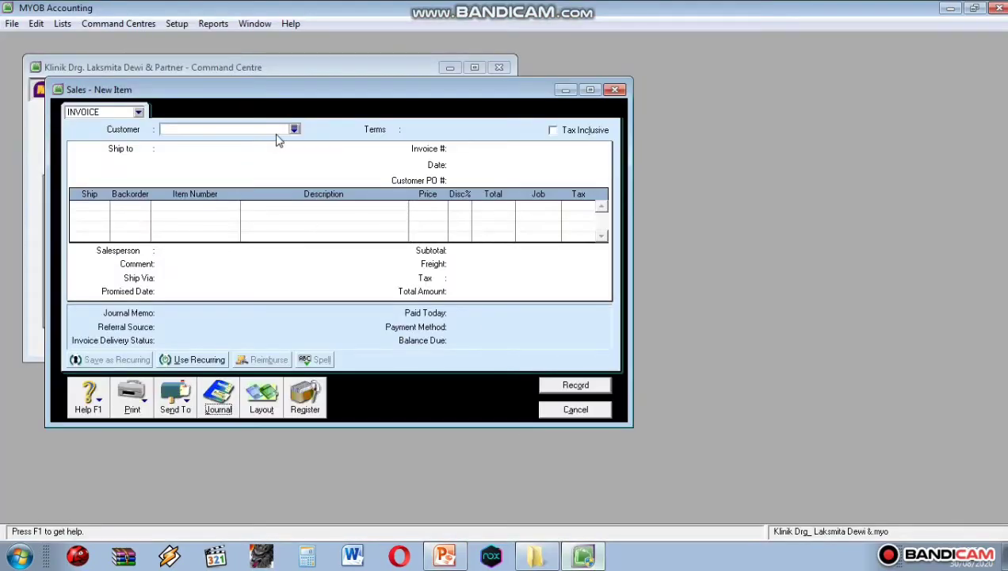
pyautogui.click(294, 129)
pyautogui.click(596, 368)
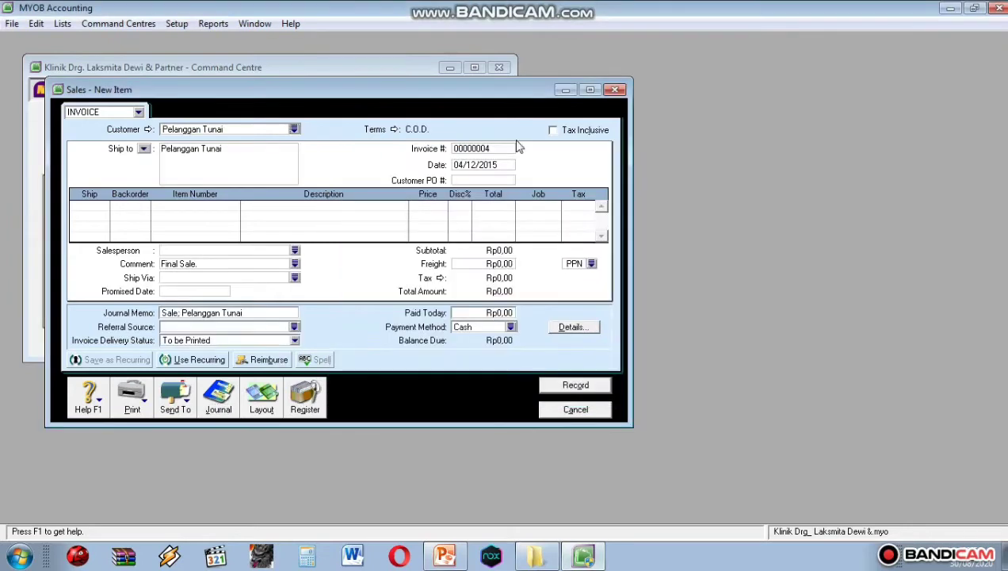
# Set the new invoice's number to BKM-04 and its date to 06/12/2015.
pyautogui.click(501, 150)
pyautogui.press('BackSpace')
pyautogui.write('BKM-04')
pyautogui.press('Tab')
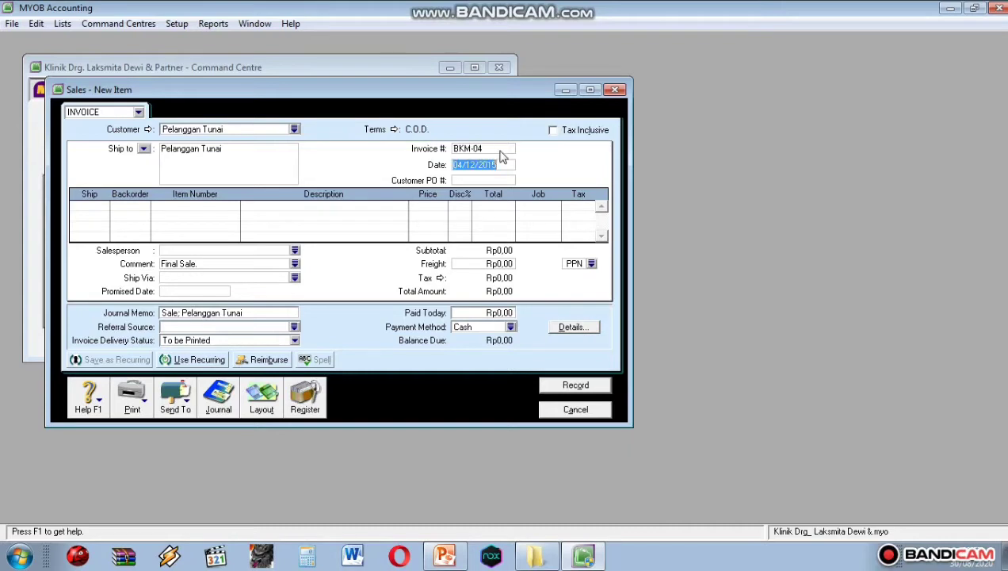
pyautogui.write('06/12/2015')
# Fill the first invoice line with quantity 2 of item SV07 at a price of 350000.
pyautogui.click(103, 204)
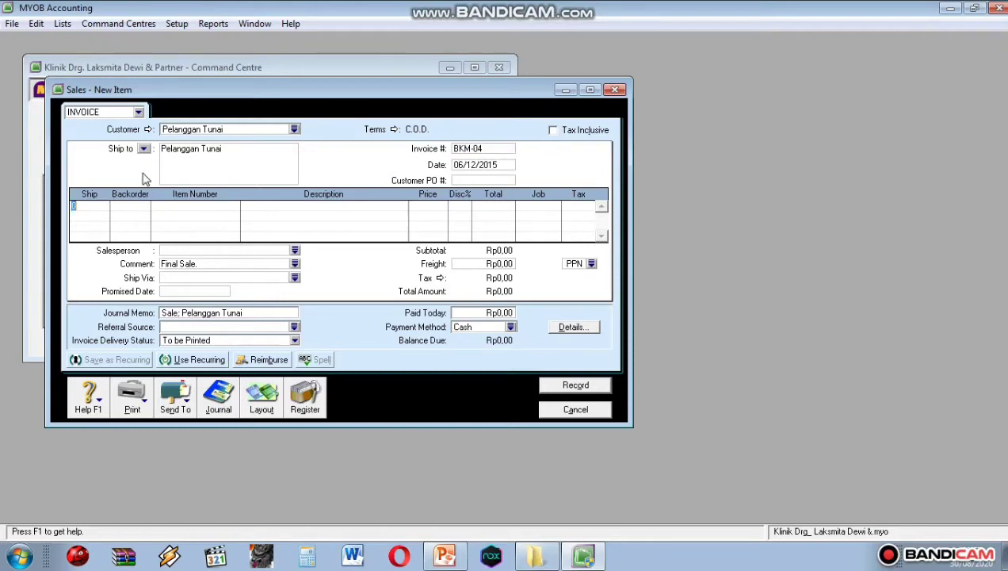
pyautogui.write('2')
pyautogui.click(180, 205)
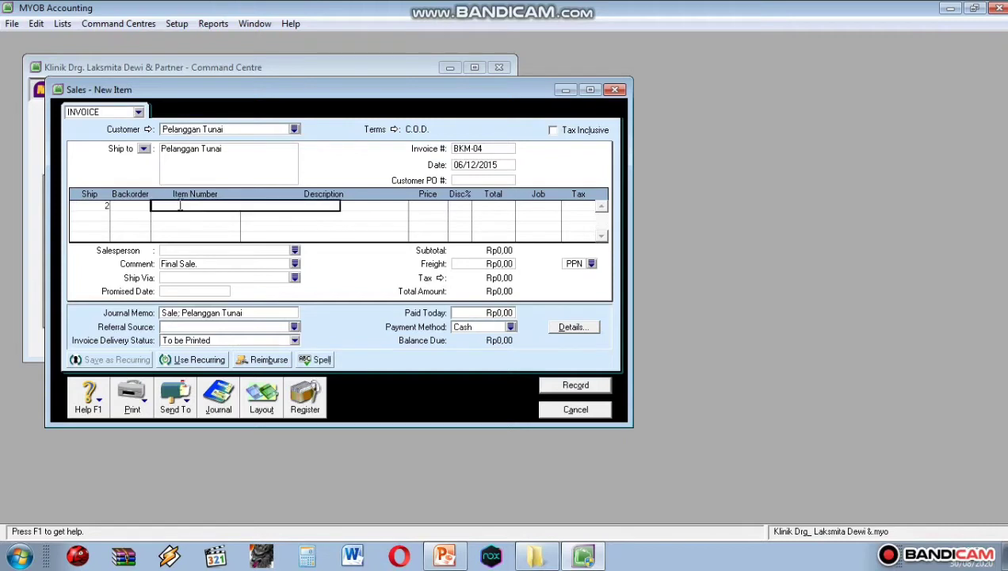
pyautogui.write('SV07')
pyautogui.press('Tab')
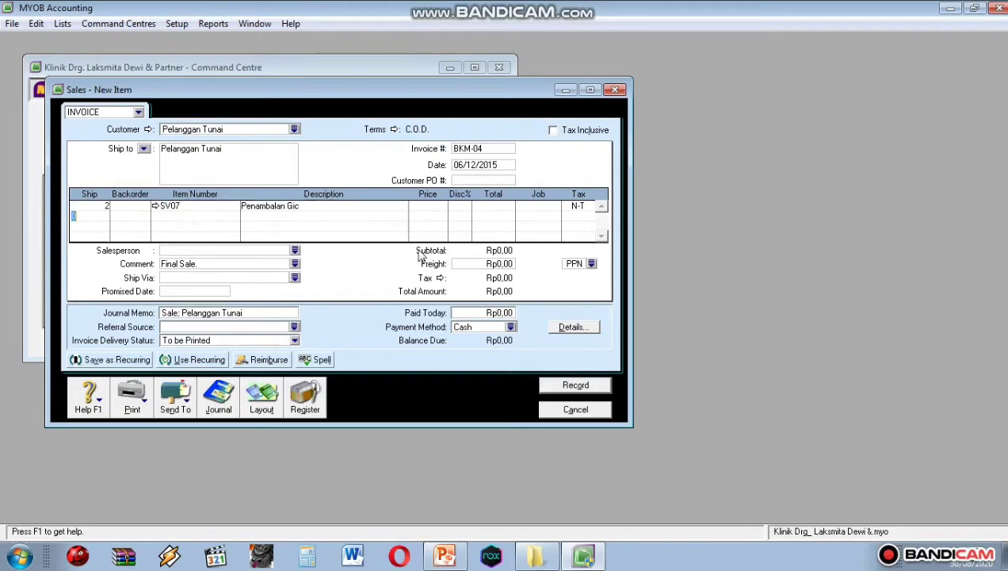
pyautogui.click(428, 206)
pyautogui.write('350000')
pyautogui.press('Tab')
# Enter 700000 as the amount paid today and record invoice BKM-04.
pyautogui.click(506, 314)
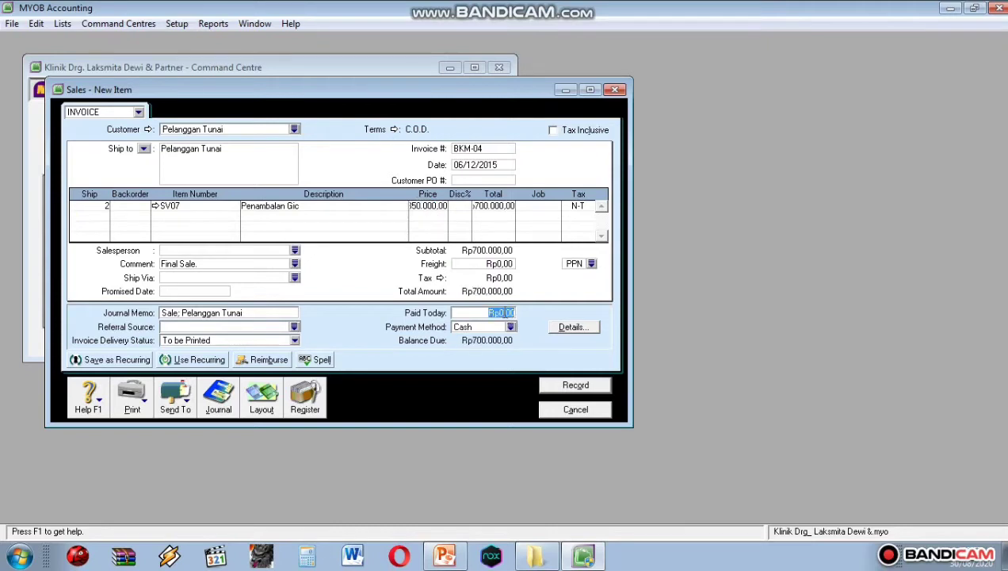
pyautogui.write('700000')
pyautogui.press('Tab')
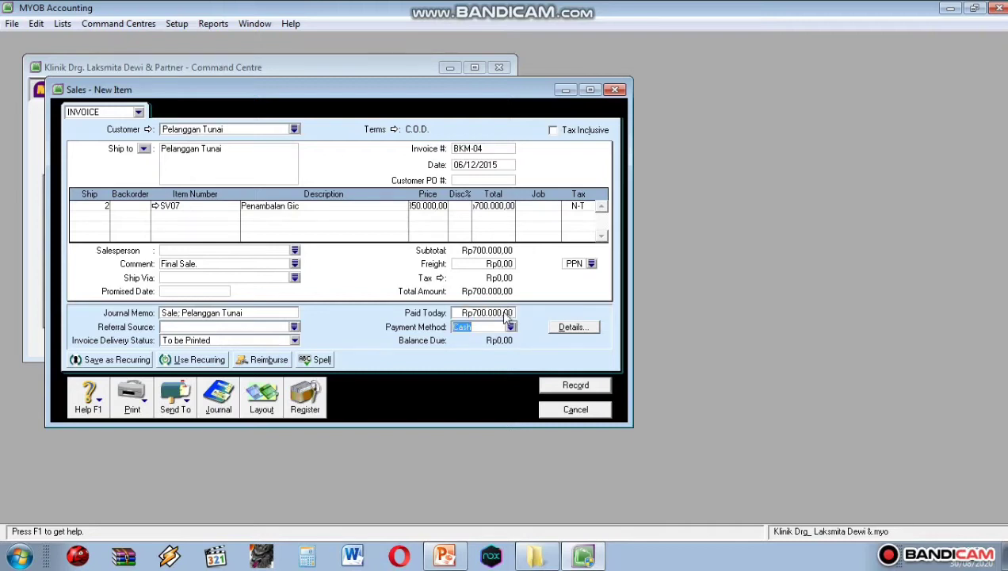
pyautogui.click(559, 386)
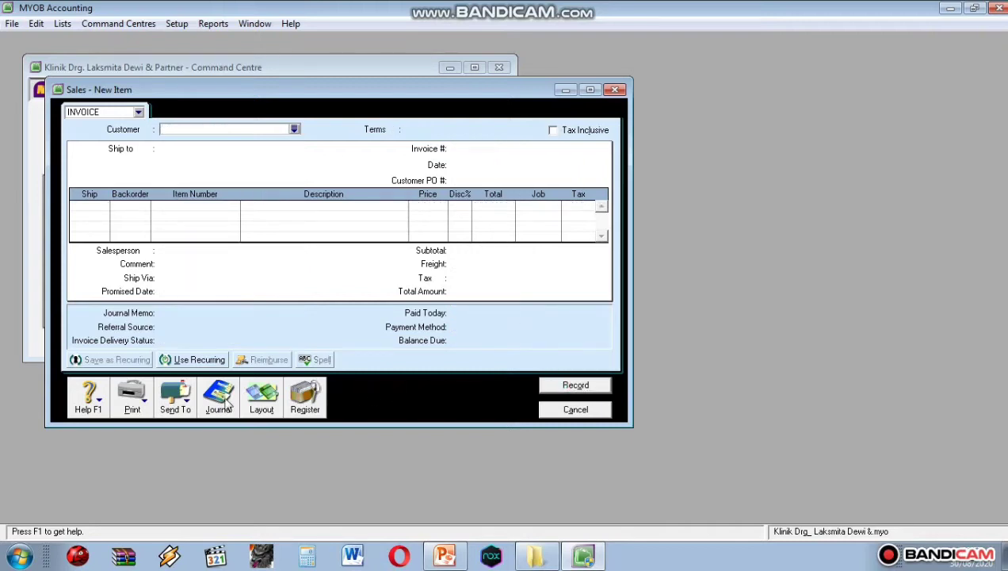
# Review the recorded sales in the sales transaction journal and switch to PowerPoint to view the BKM-05 voucher on slide 6.
pyautogui.click(222, 400)
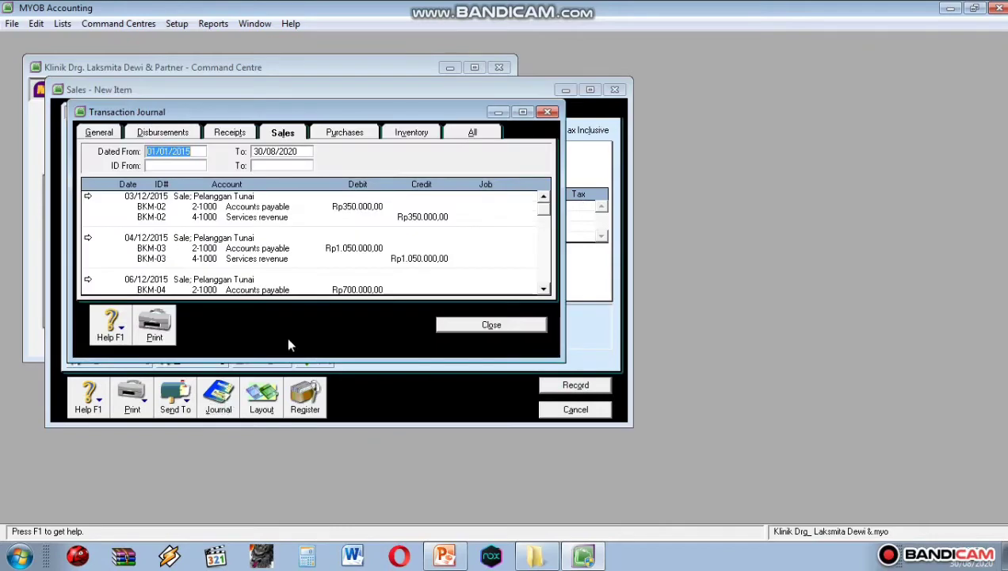
pyautogui.click(546, 112)
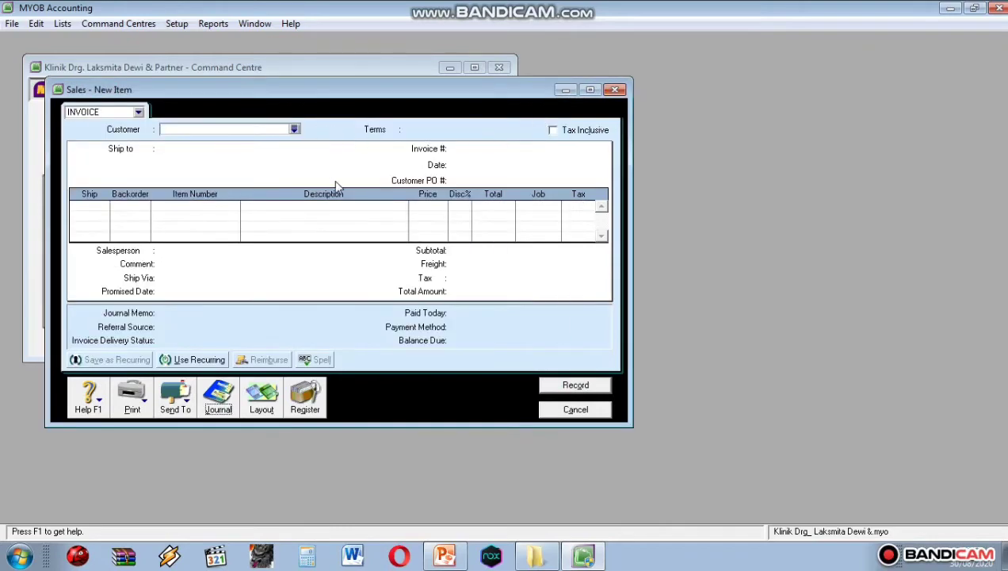
pyautogui.click(444, 555)
pyautogui.scroll(-1, 132, 430)
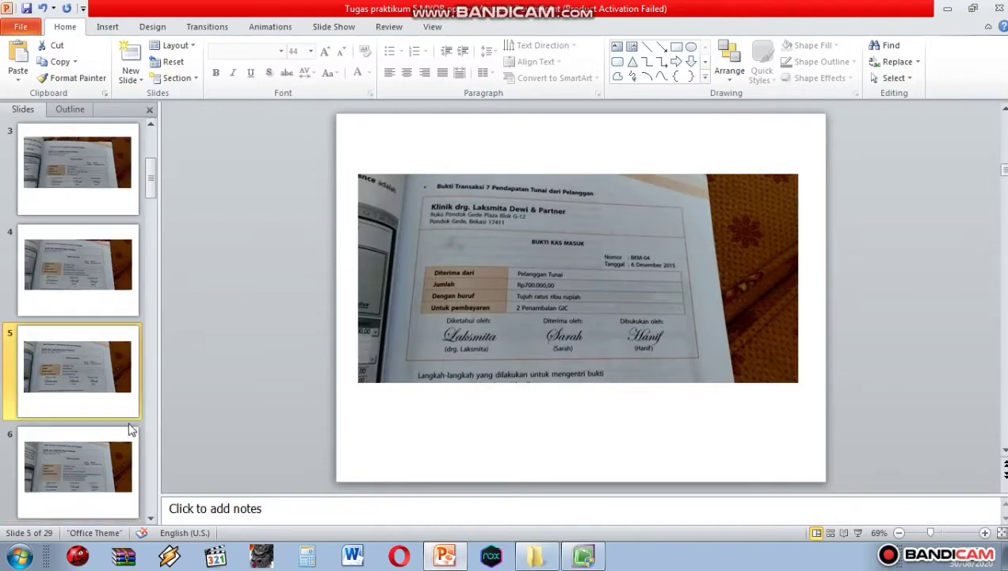
pyautogui.scroll(-1, 132, 430)
pyautogui.click(108, 397)
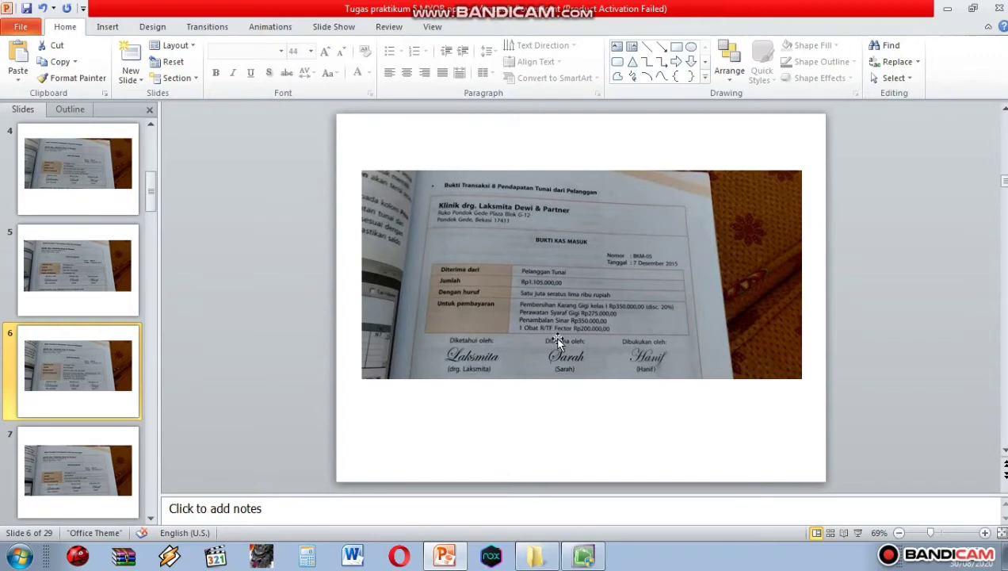
# Switch back to MYOB Accounting and choose Pelanggan Tunai as the customer of the invoice for voucher BKM-05.
pyautogui.click(583, 555)
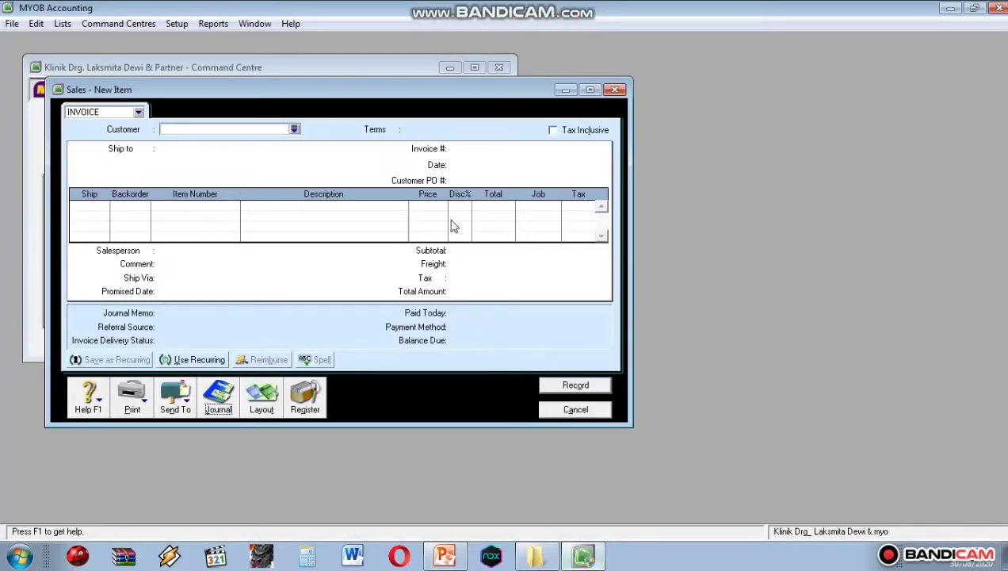
pyautogui.click(291, 130)
pyautogui.click(612, 369)
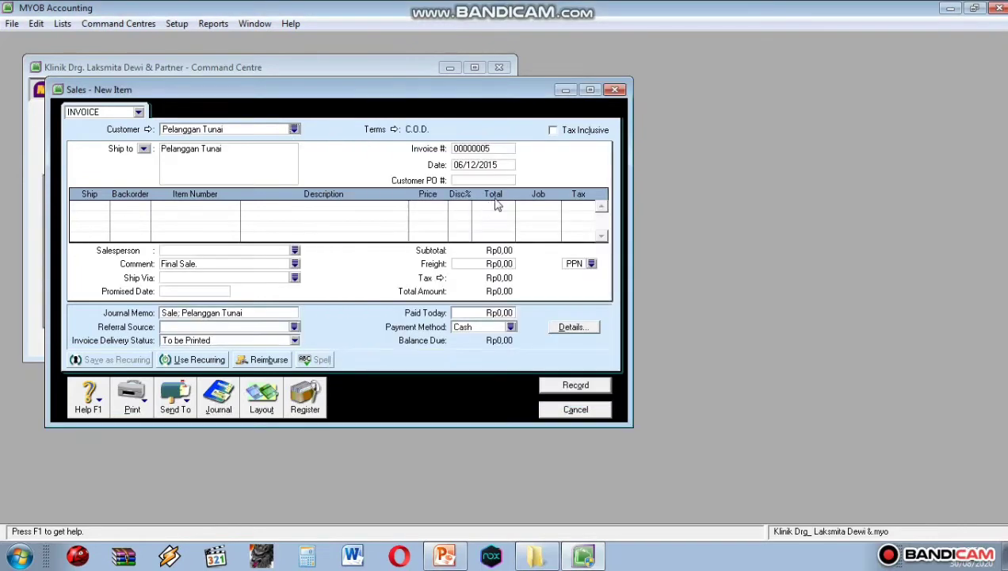
# Set the invoice number to BKM-05 and its date to 07/12/2015.
pyautogui.click(491, 147)
pyautogui.press('BackSpace')
pyautogui.write('BKM-05')
pyautogui.press('Tab')
pyautogui.write('0')
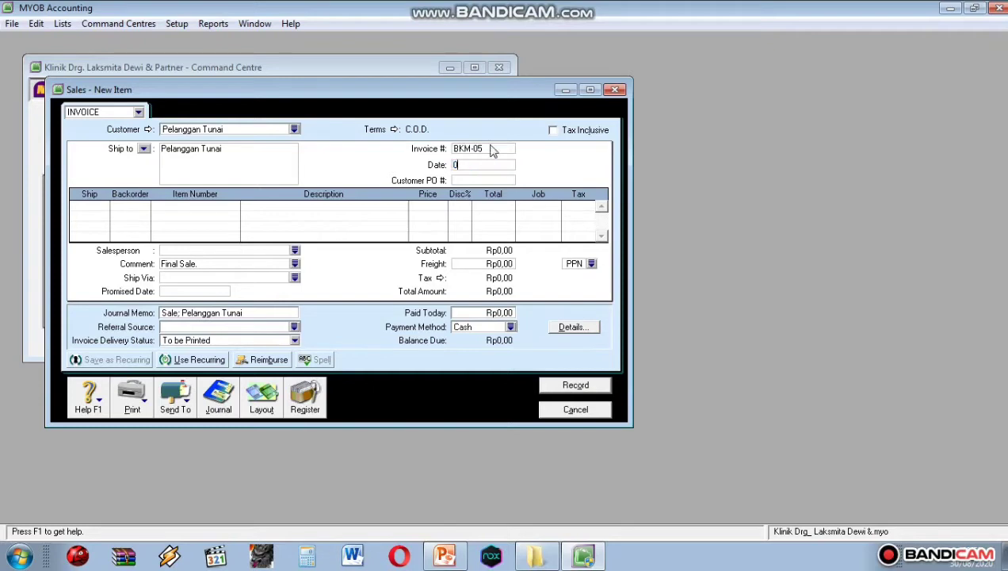
pyautogui.write('7/12/2015')
# Fill the first invoice line with quantity 1 of item SV03 at a price of 350000 with a 20% discount.
pyautogui.click(95, 206)
pyautogui.write('1')
pyautogui.click(214, 208)
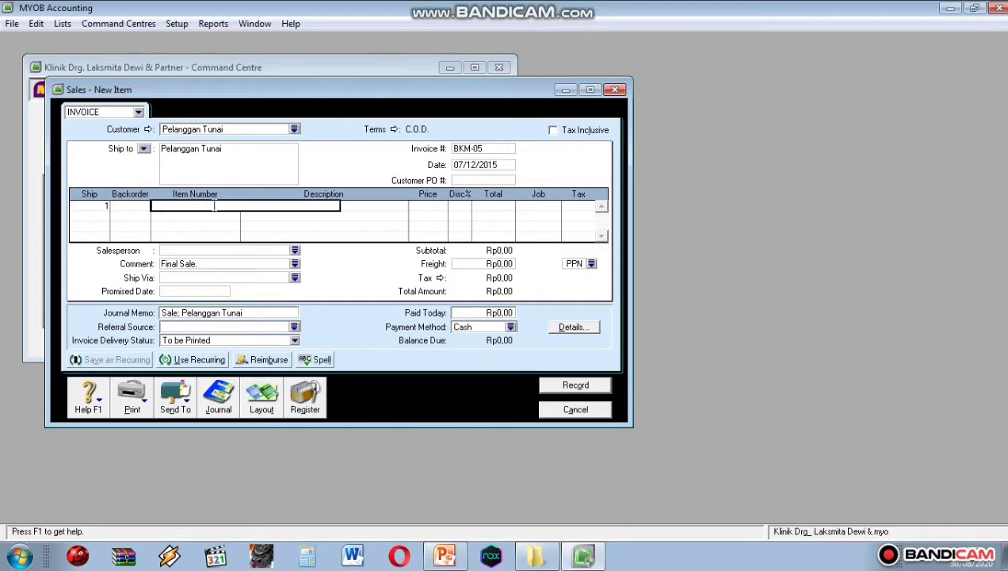
pyautogui.write('SV03')
pyautogui.press('Tab')
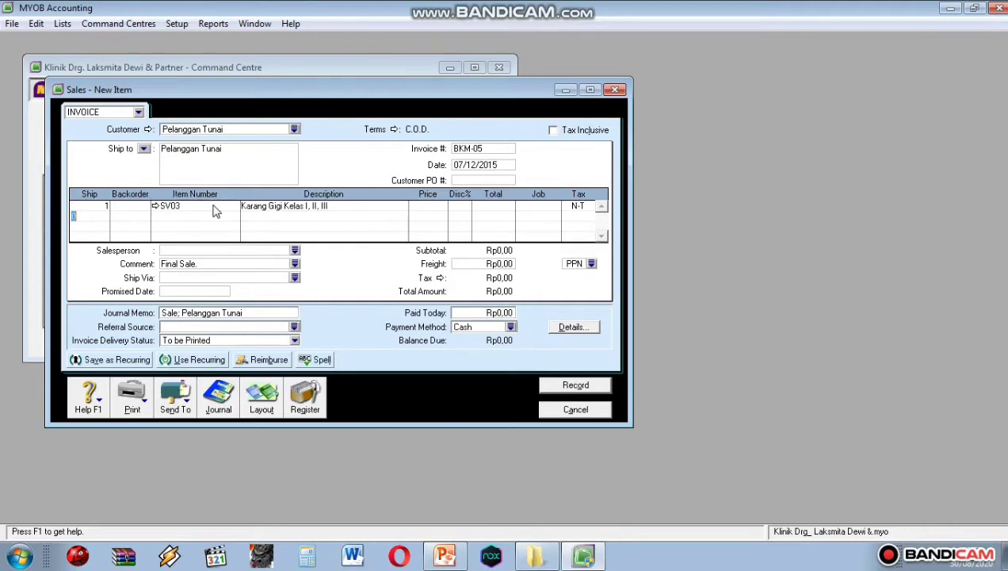
pyautogui.click(441, 205)
pyautogui.write('350000')
pyautogui.press('Tab')
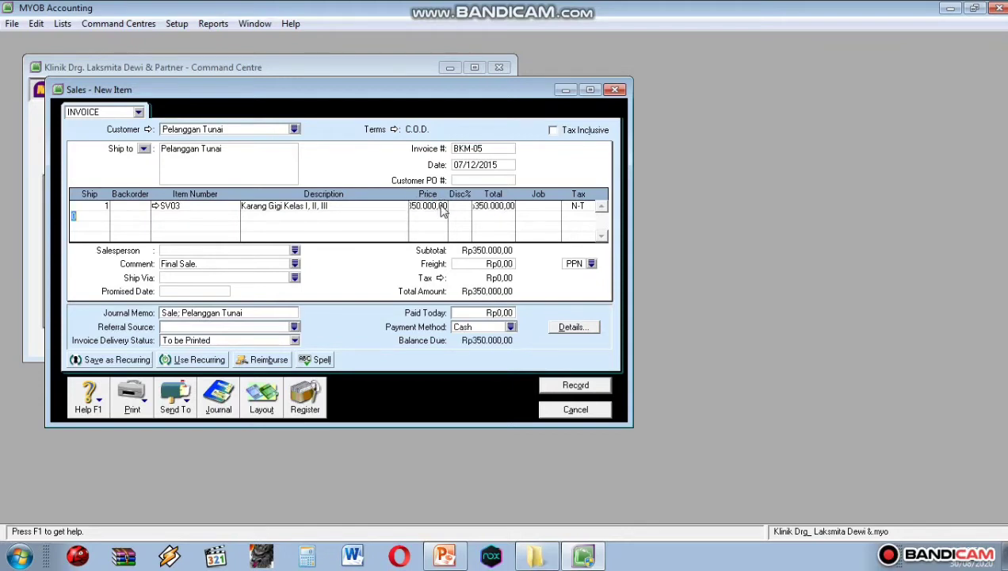
pyautogui.write('20')
pyautogui.press('Return')
# Add a second invoice line with quantity 1 of item SV05 at a price of 275000.
pyautogui.write('1')
pyautogui.click(179, 215)
pyautogui.write('SV05')
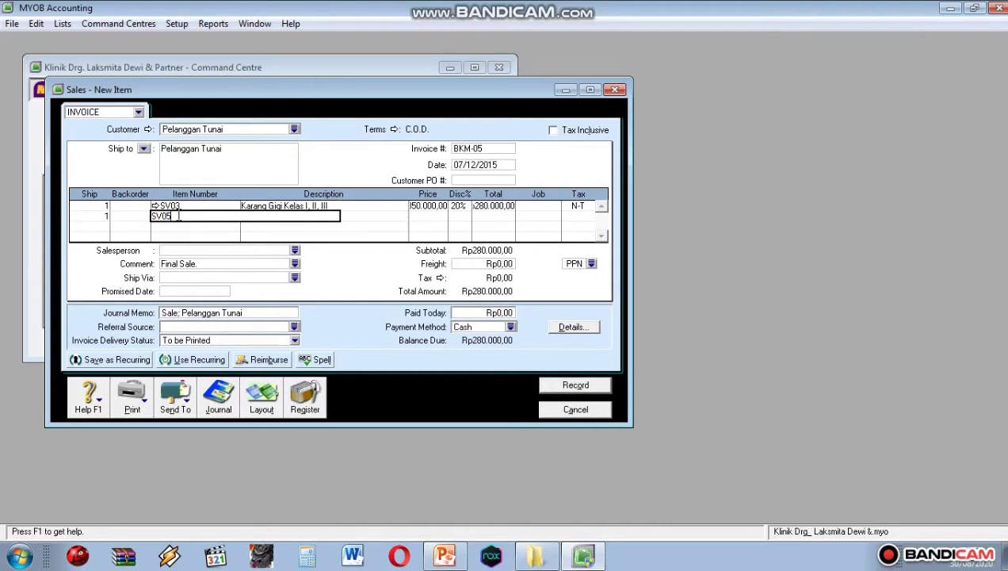
pyautogui.press('Return')
pyautogui.click(429, 216)
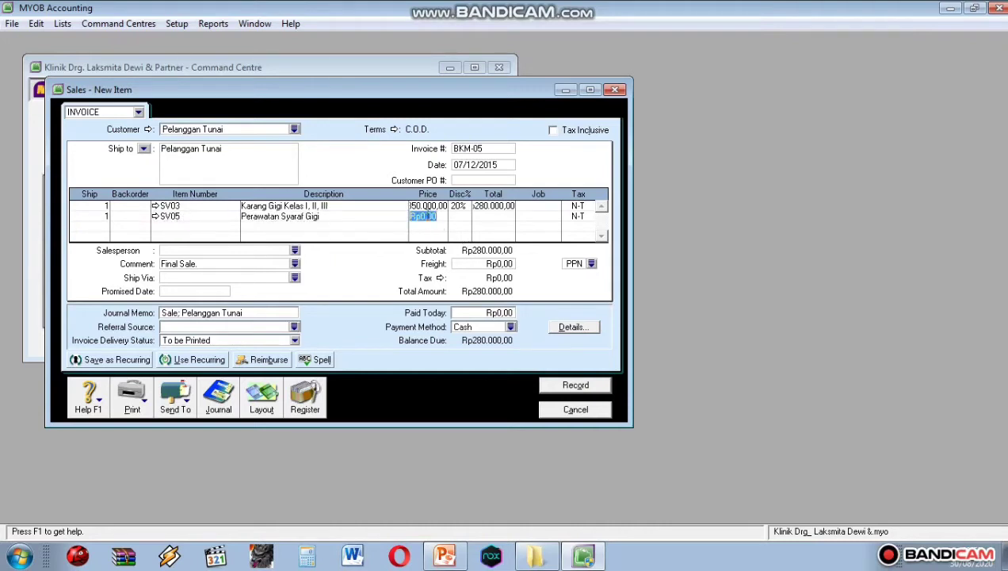
pyautogui.write('275000')
pyautogui.press('Return')
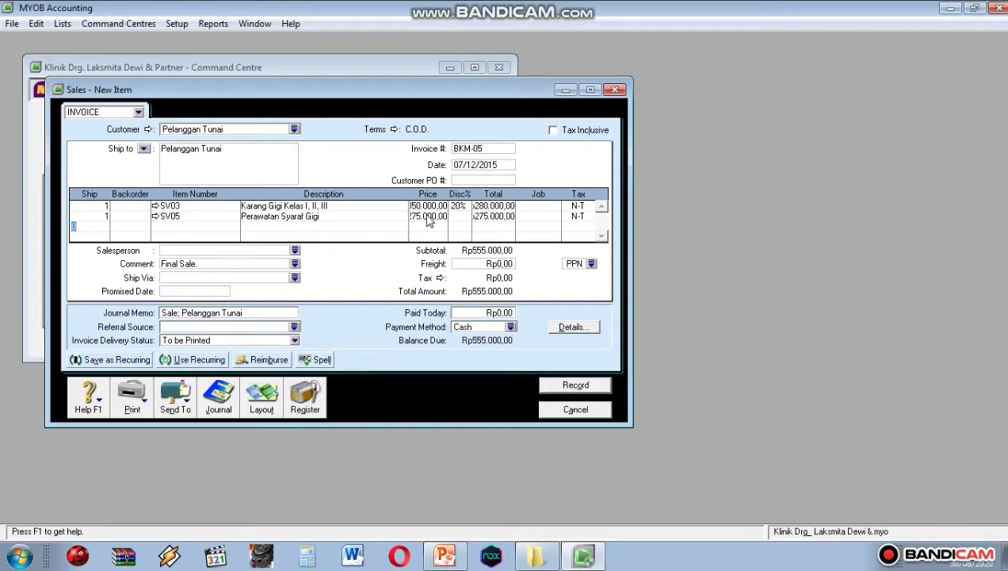
# Add a third invoice line with quantity 1 of item SV08 at a price of 350.000.
pyautogui.write('1')
pyautogui.click(198, 225)
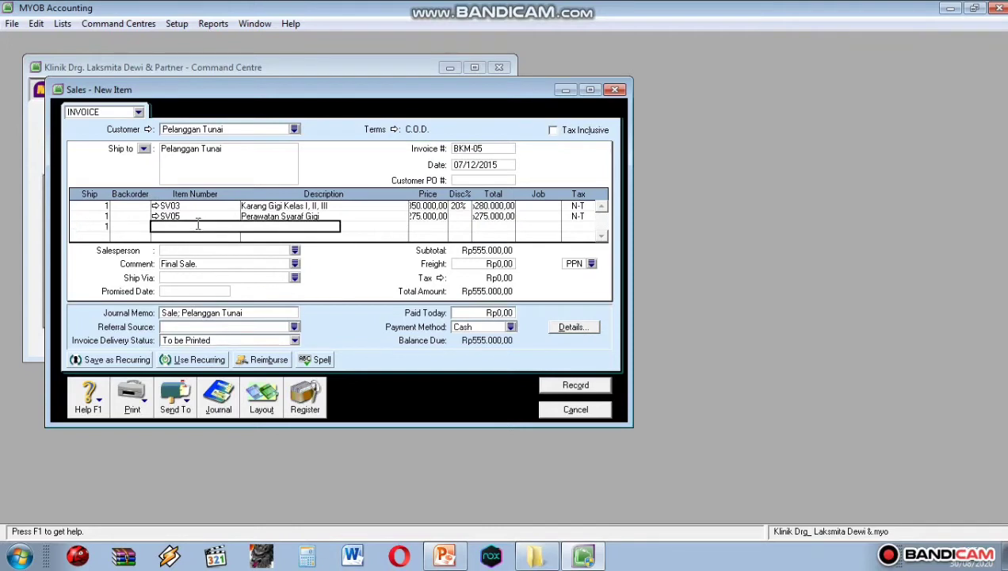
pyautogui.write('SV08')
pyautogui.press('Return')
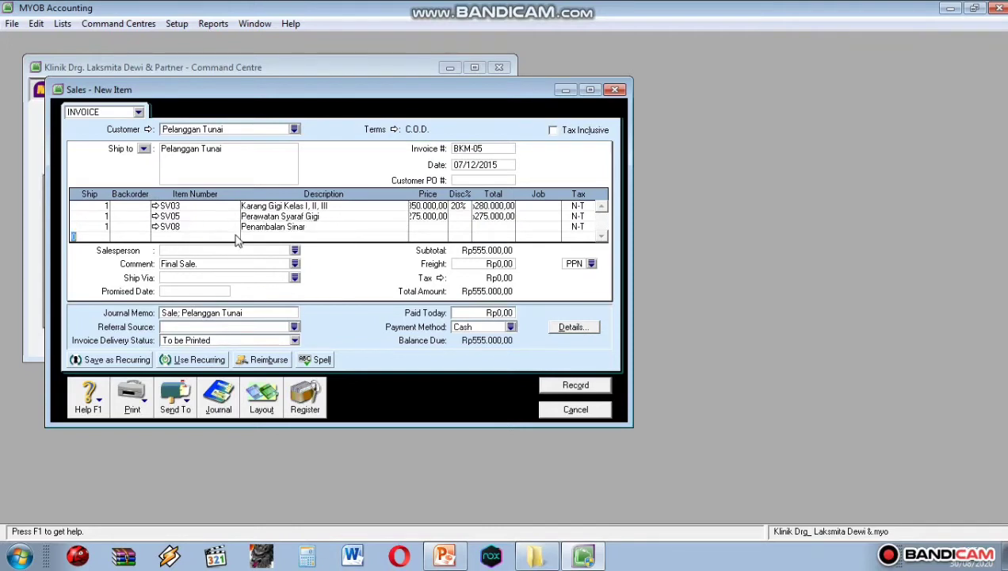
pyautogui.click(443, 228)
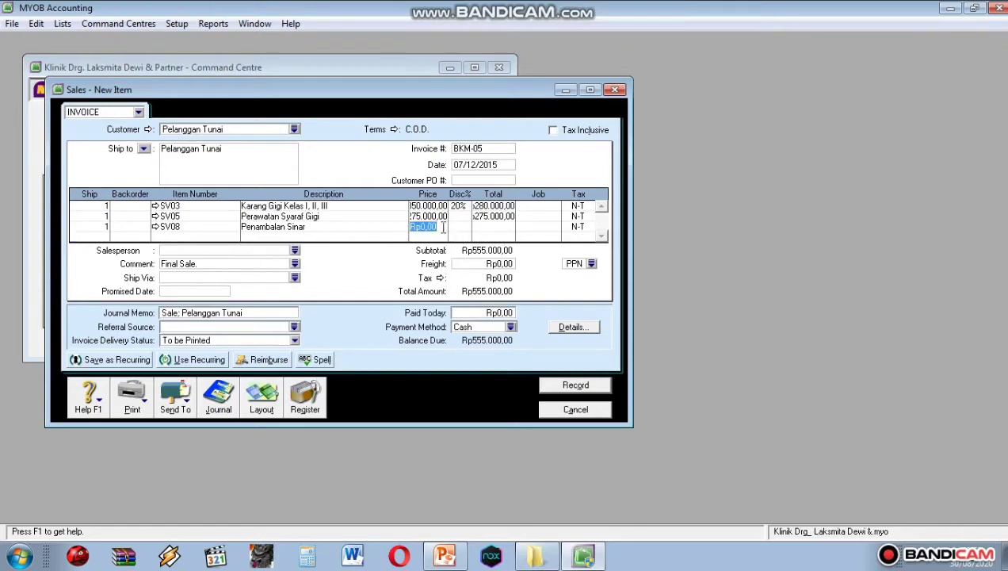
pyautogui.write('350.000')
pyautogui.press('Return')
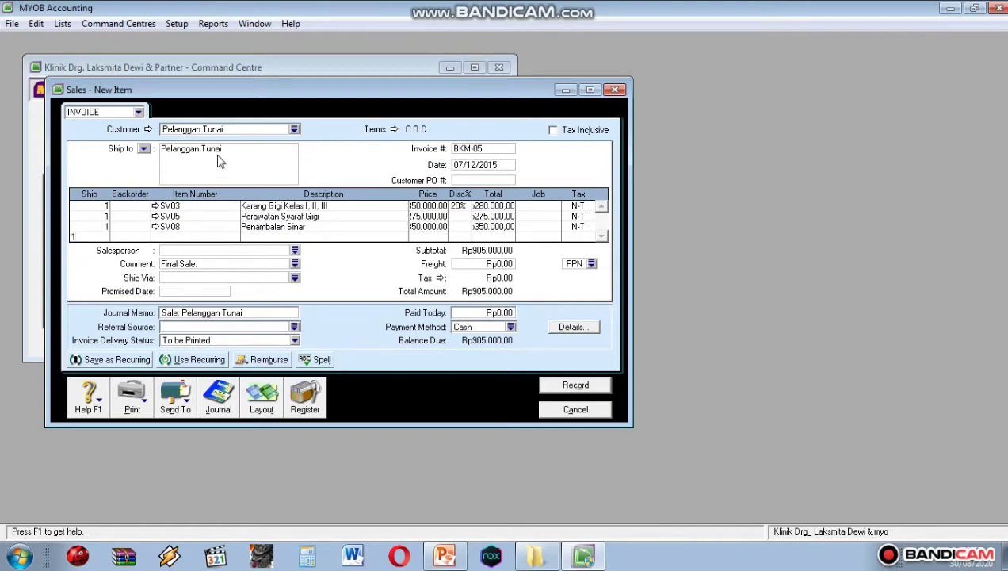
# Add a fourth invoice line with quantity 1 of item SL03 at a price of 200000.
pyautogui.click(190, 237)
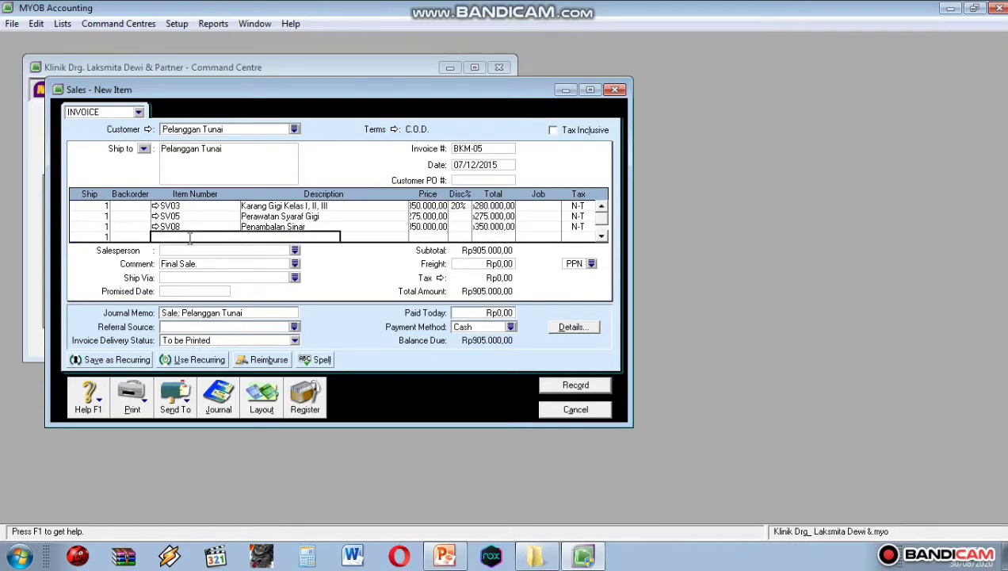
pyautogui.write('SL03')
pyautogui.press('Return')
pyautogui.click(438, 227)
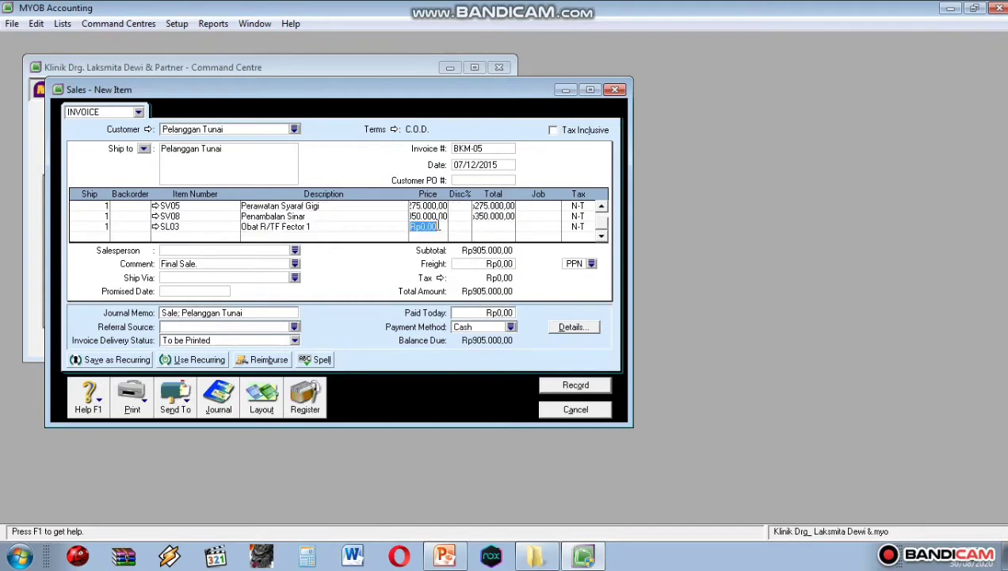
pyautogui.write('200000')
pyautogui.press('Tab')
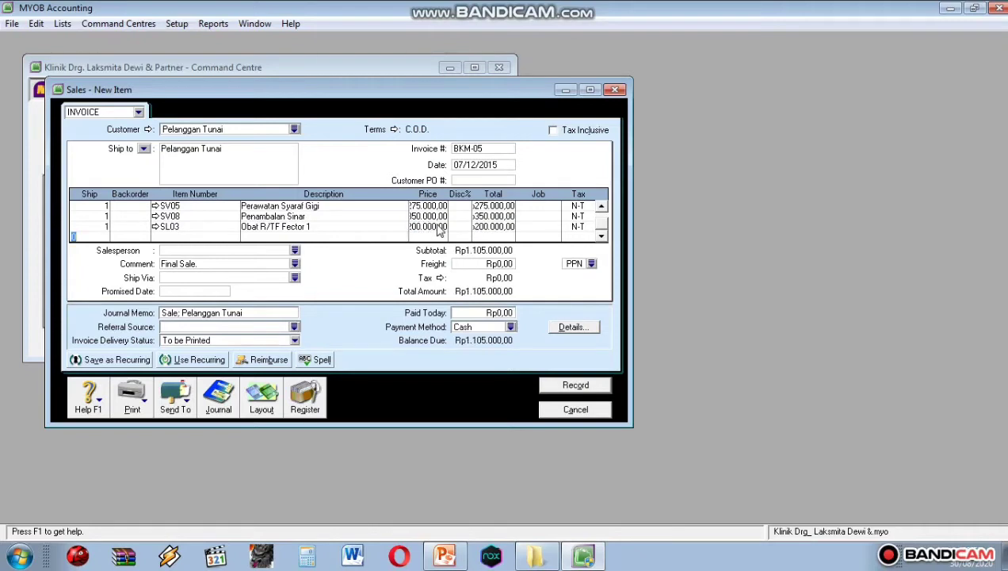
# Enter 1.105.000 as the amount paid today and record invoice BKM-05.
pyautogui.click(501, 312)
pyautogui.write('1.')
pyautogui.write('105.000')
pyautogui.press('Tab')
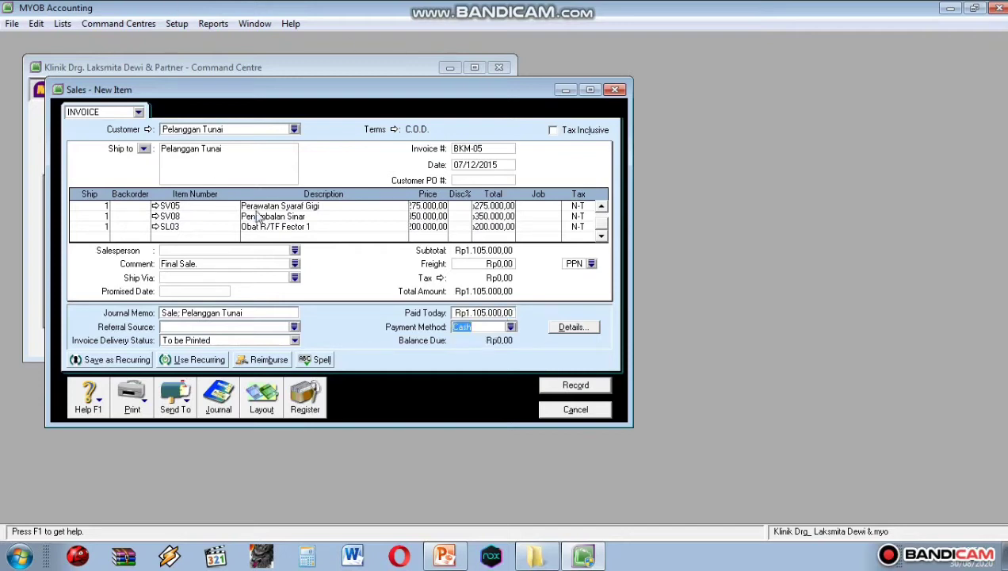
pyautogui.click(576, 385)
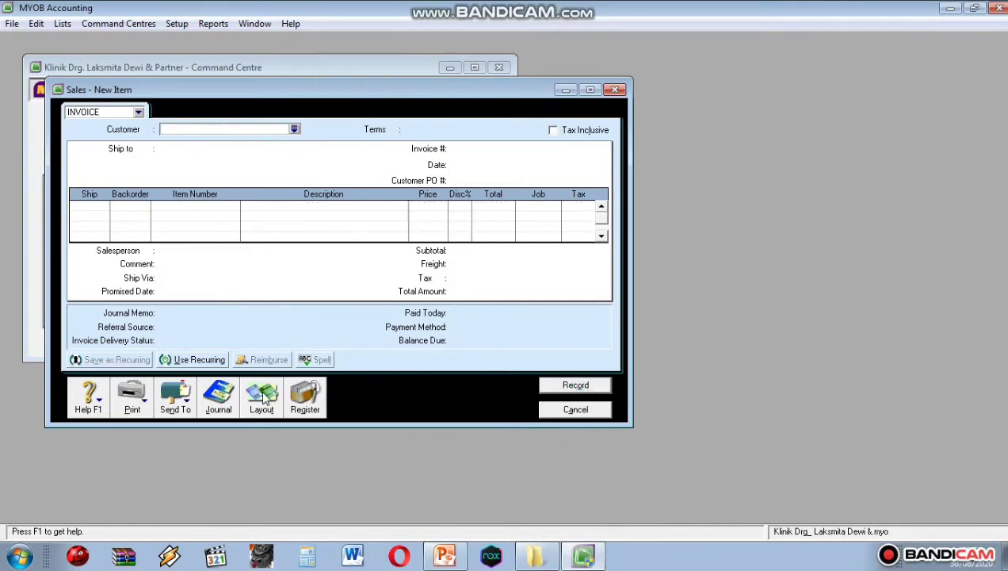
# Check the sales transaction journal, close it, and switch to PowerPoint to view the BKM-06 voucher on slide 7.
pyautogui.click(220, 394)
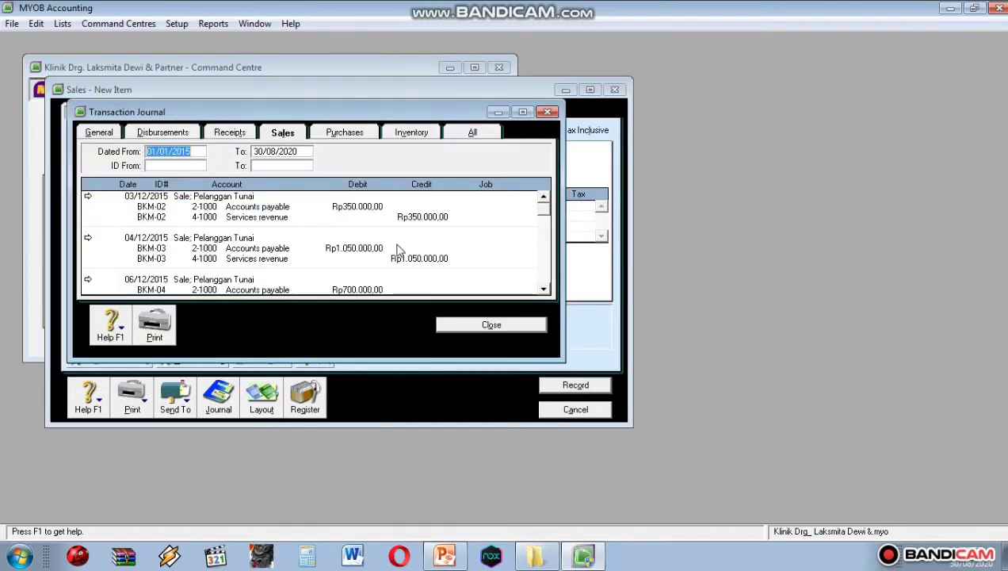
pyautogui.click(479, 326)
pyautogui.click(444, 555)
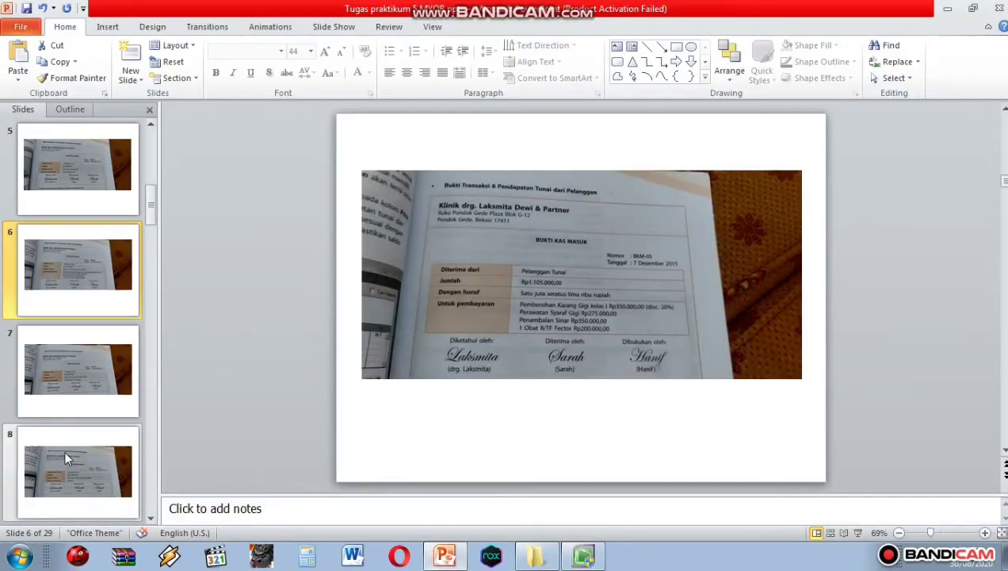
pyautogui.click(69, 456)
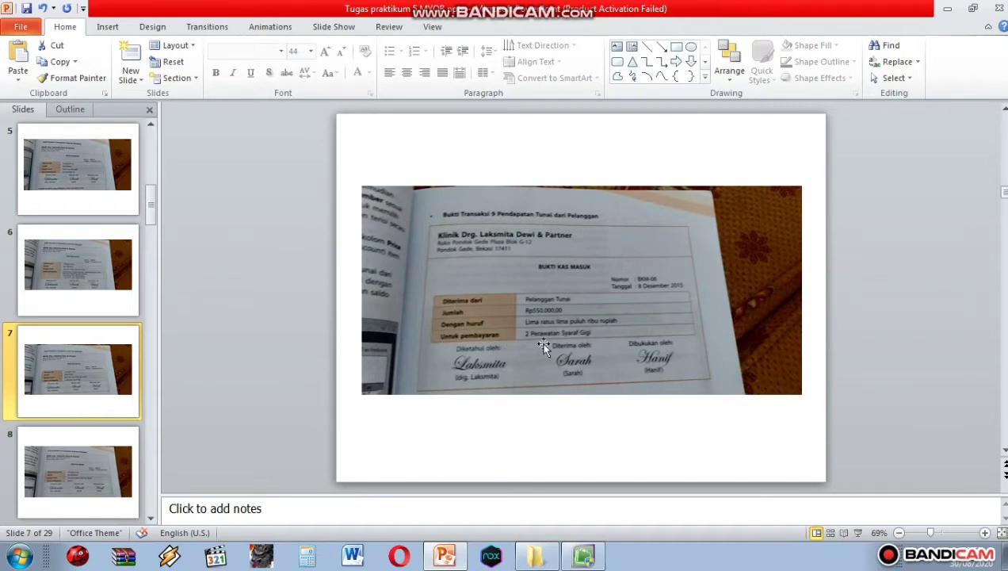
# Switch back to MYOB Accounting and choose Pelanggan Tunai as the customer of the invoice for voucher BKM-06.
pyautogui.click(583, 555)
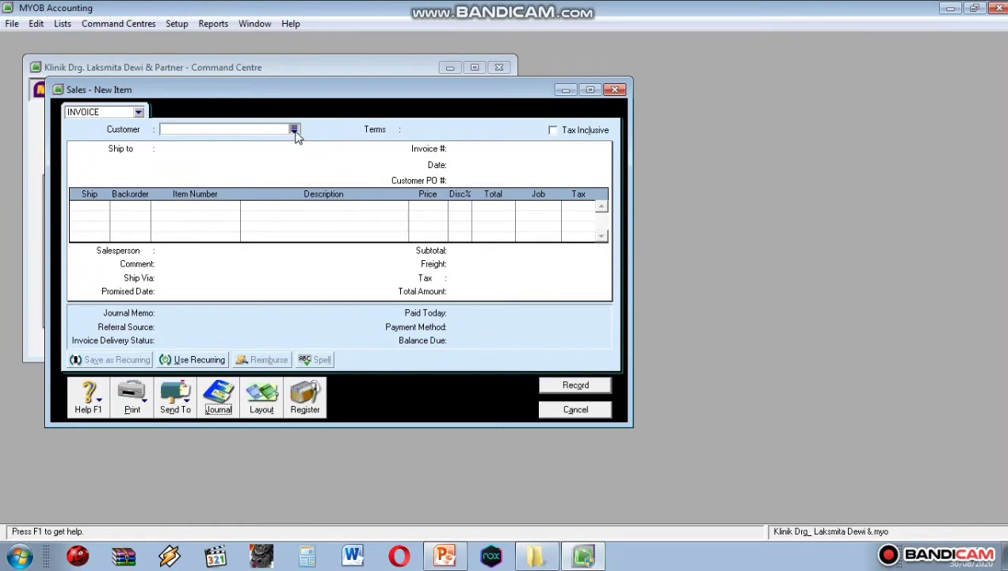
pyautogui.click(294, 130)
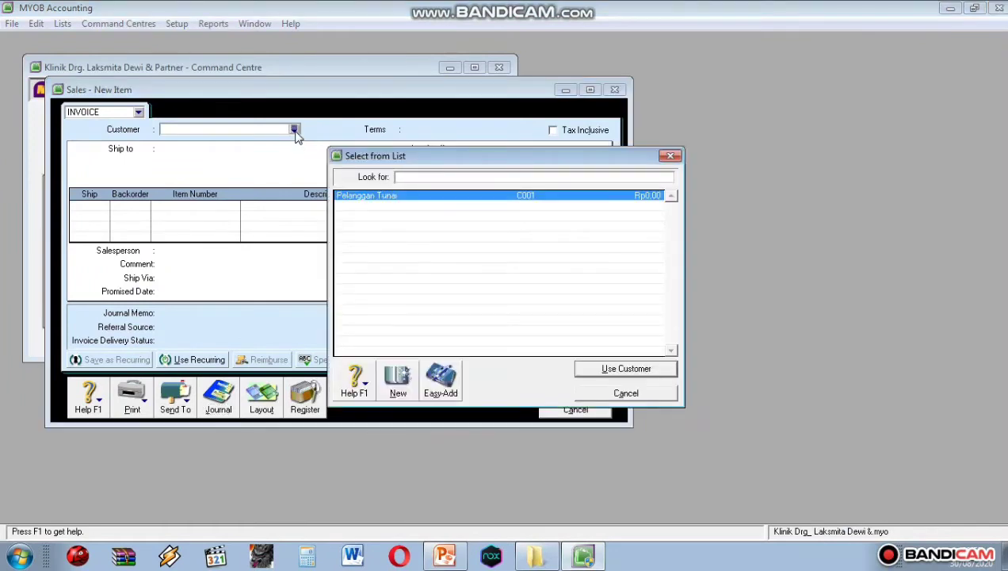
pyautogui.click(606, 369)
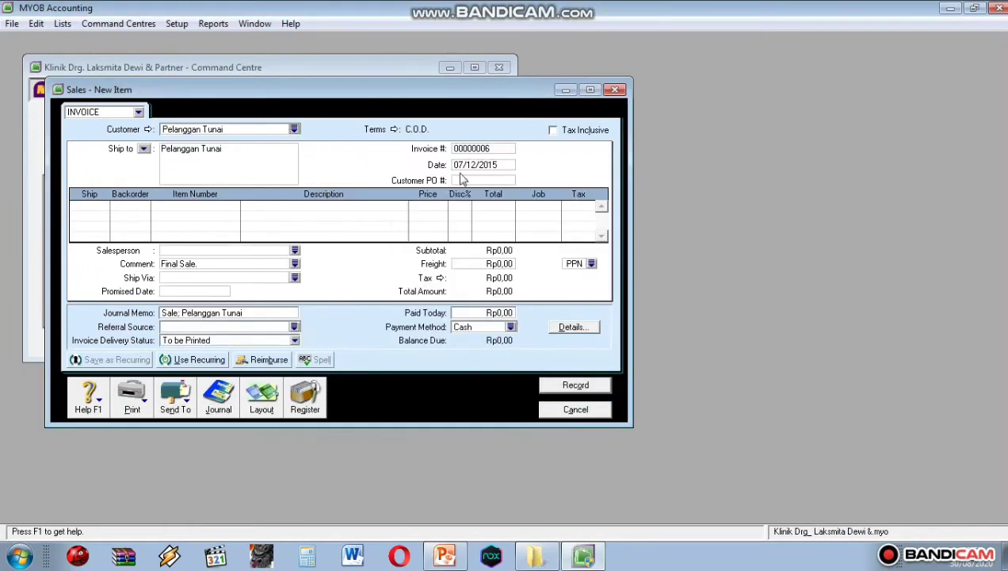
# Set the invoice number to BKM-06 and its date to 08/12/2015.
pyautogui.click(462, 149)
pyautogui.press('BackSpace')
pyautogui.write('BKM-06')
pyautogui.press('Tab')
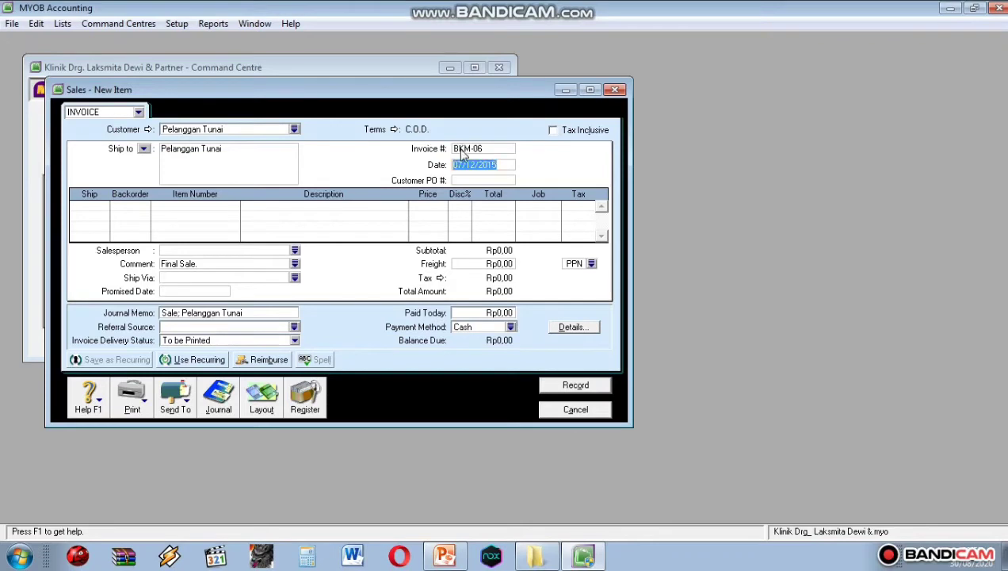
pyautogui.write('0')
pyautogui.write('8/12/2016')
pyautogui.write('5')
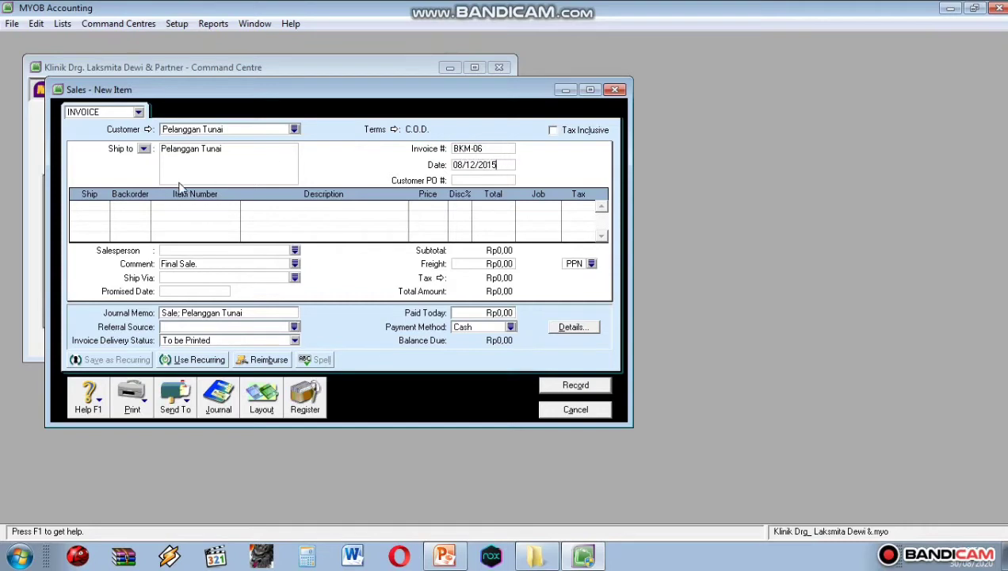
# Fill the first invoice line with quantity 2 of item SV05 at a price of 275000.
pyautogui.click(92, 207)
pyautogui.click(172, 204)
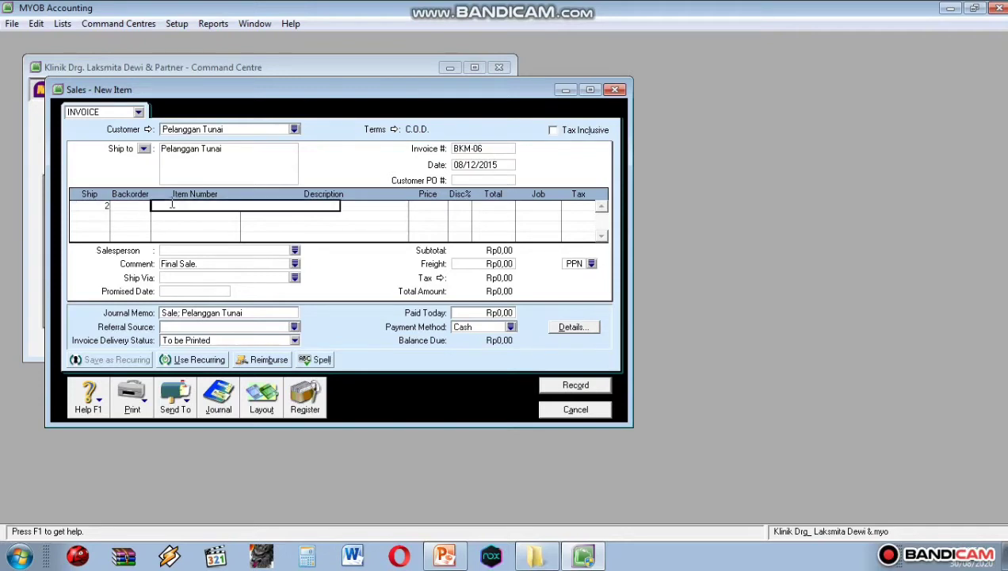
pyautogui.write('SV05')
pyautogui.press('Return')
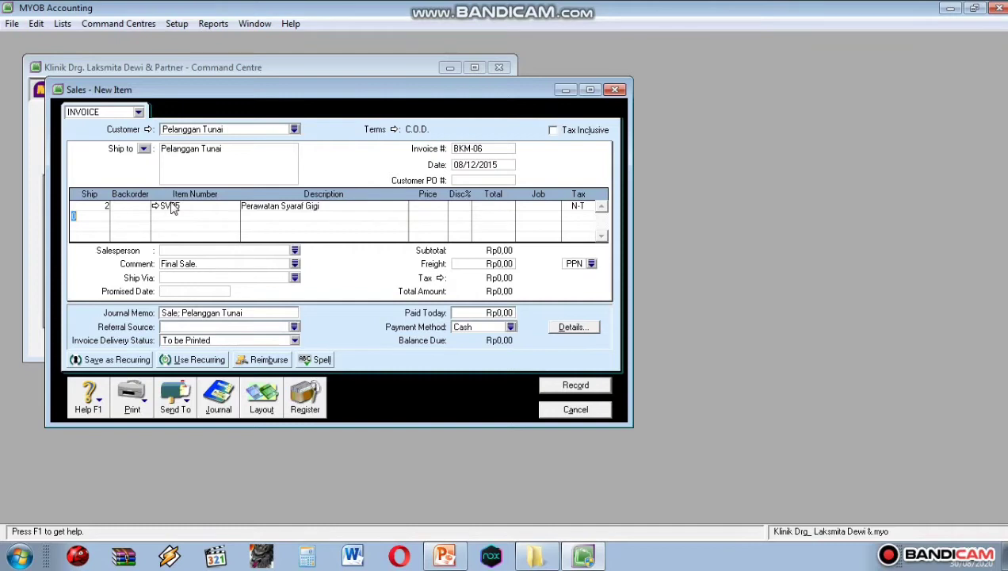
pyautogui.click(422, 206)
pyautogui.write('275000')
pyautogui.press('Return')
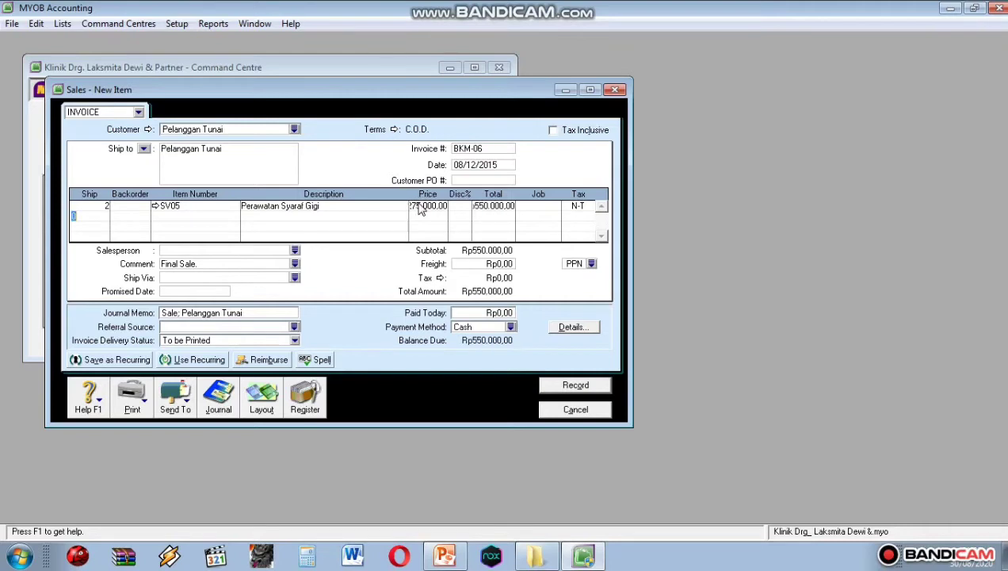
# Enter 550.000 as the amount paid today and record invoice BKM-06.
pyautogui.click(496, 314)
pyautogui.write('550.000')
pyautogui.press('Tab')
pyautogui.click(578, 384)
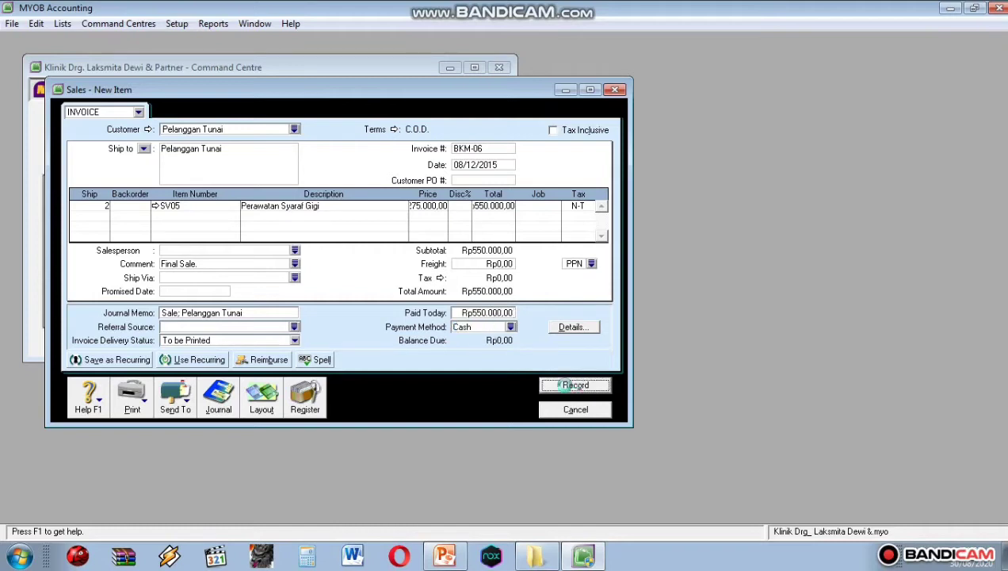
# Check the sales transaction journal, close it, and switch to PowerPoint to view the BKM-07 voucher on slide 8.
pyautogui.click(229, 390)
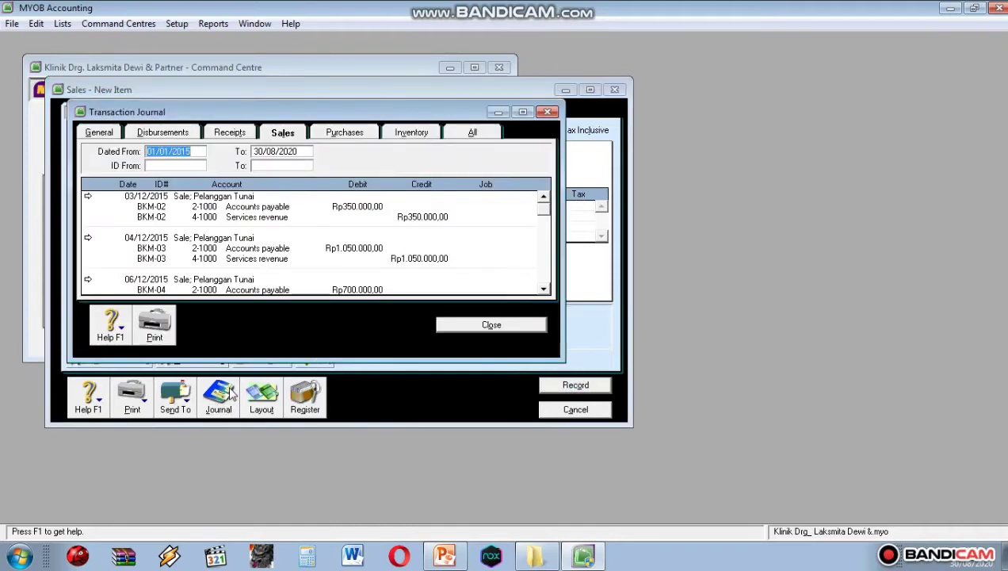
pyautogui.click(479, 325)
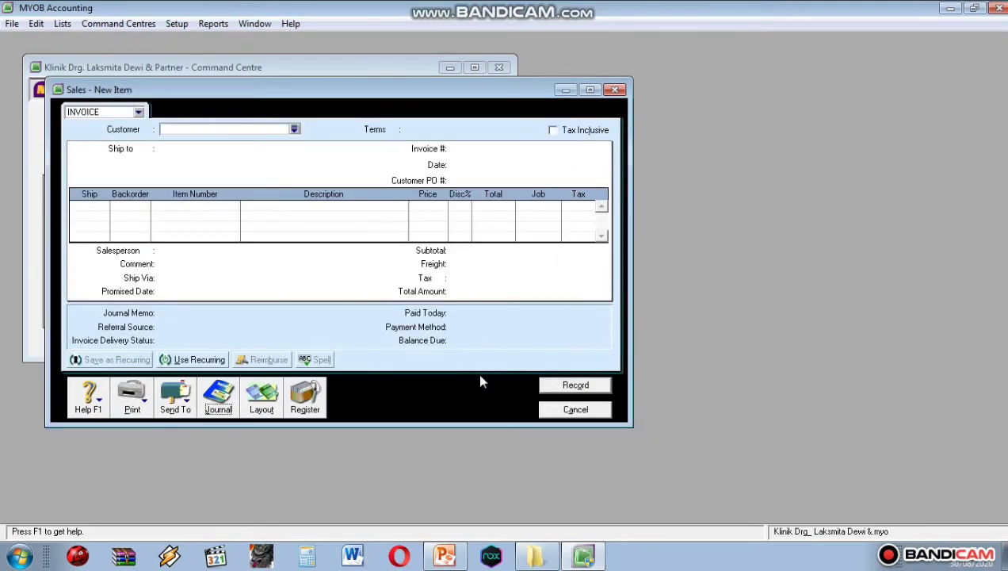
pyautogui.click(445, 555)
pyautogui.scroll(-1, 169, 331)
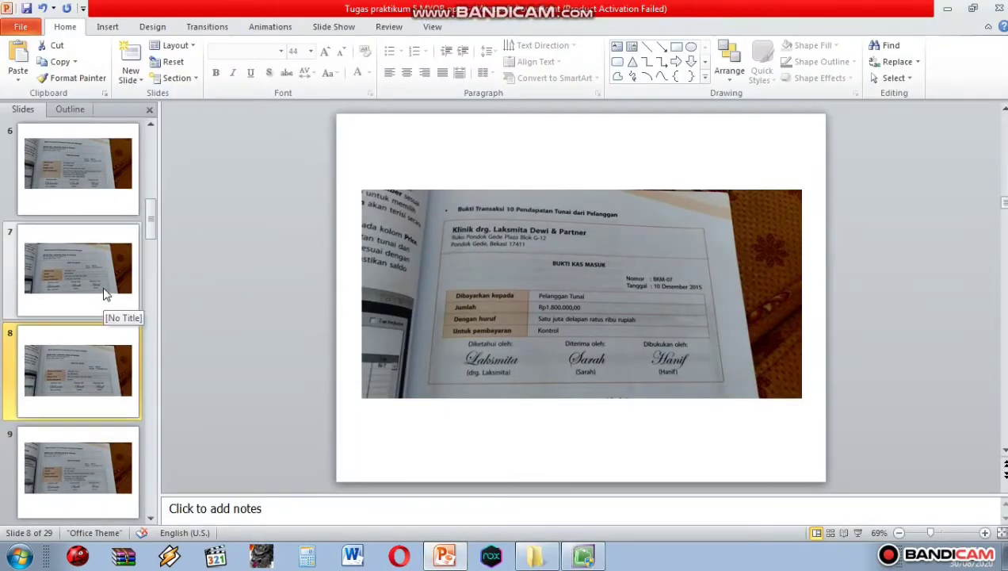
pyautogui.click(105, 293)
pyautogui.click(99, 366)
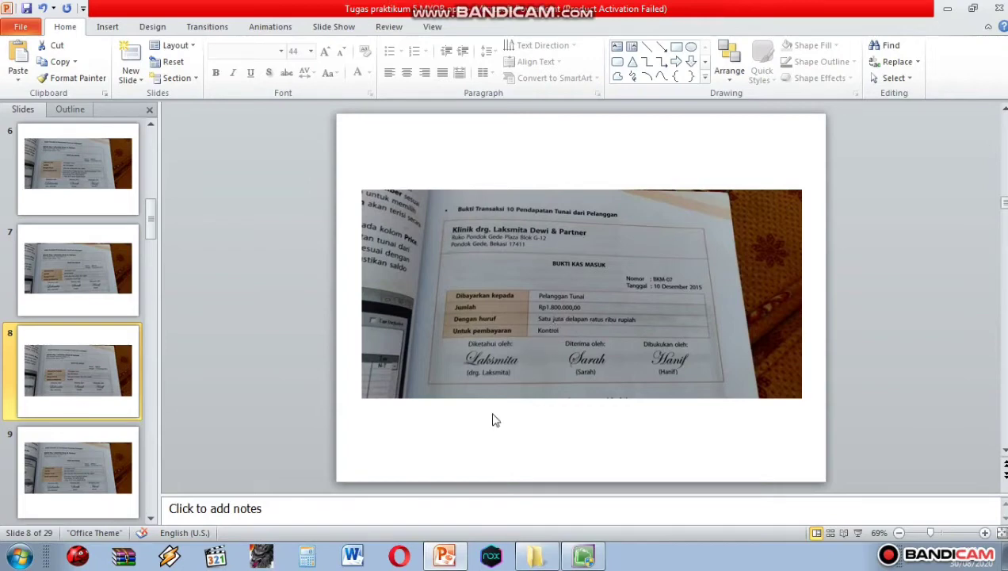
# Switch back to MYOB Accounting and choose Pelanggan Tunai as the customer of the invoice for voucher BKM-07.
pyautogui.click(571, 550)
pyautogui.click(294, 128)
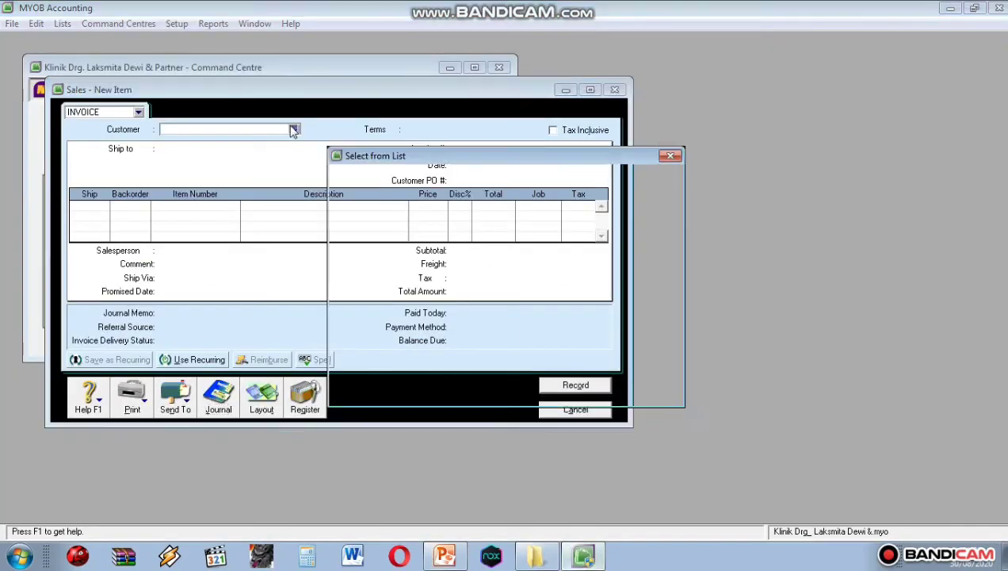
pyautogui.click(590, 371)
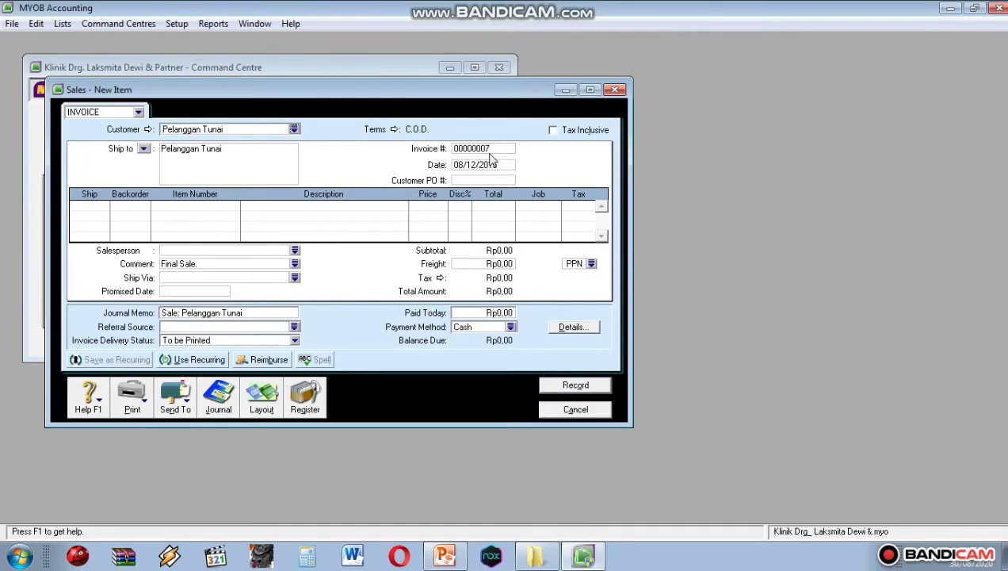
# Set the invoice number to BKM-07 and the date to 10/12/2015.
pyautogui.click(491, 148)
pyautogui.press('BackSpace')
pyautogui.write('BKM-07')
pyautogui.press('Tab')
pyautogui.write('10/')
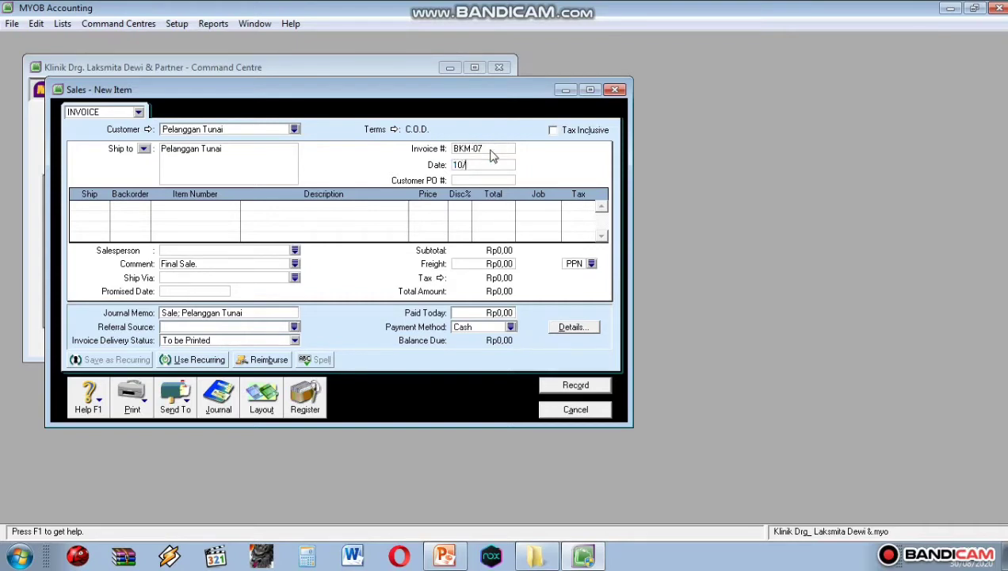
pyautogui.write('12/2015')
# Fill the first invoice line with quantity 1 of item SV15 (Kontrol) at a price of 1.800.000.
pyautogui.click(88, 204)
pyautogui.write('1')
pyautogui.click(204, 204)
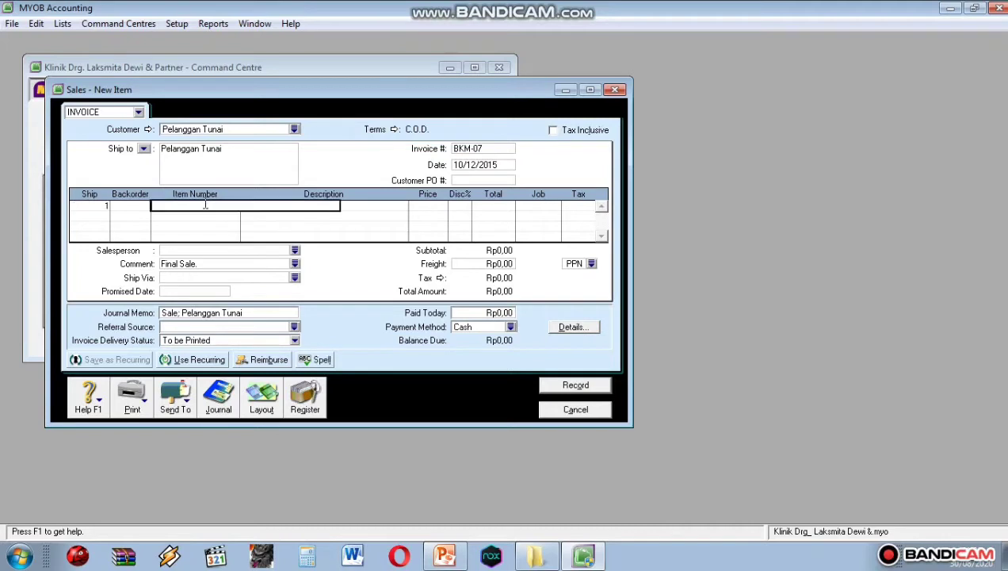
pyautogui.write('SV15')
pyautogui.press('Tab')
pyautogui.click(439, 205)
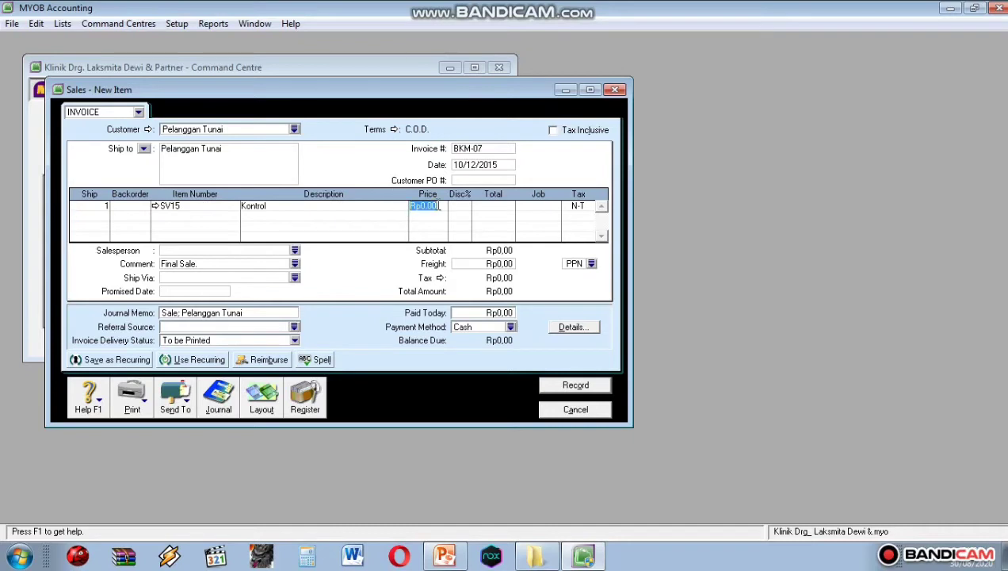
pyautogui.write('8800000')
pyautogui.press('Return')
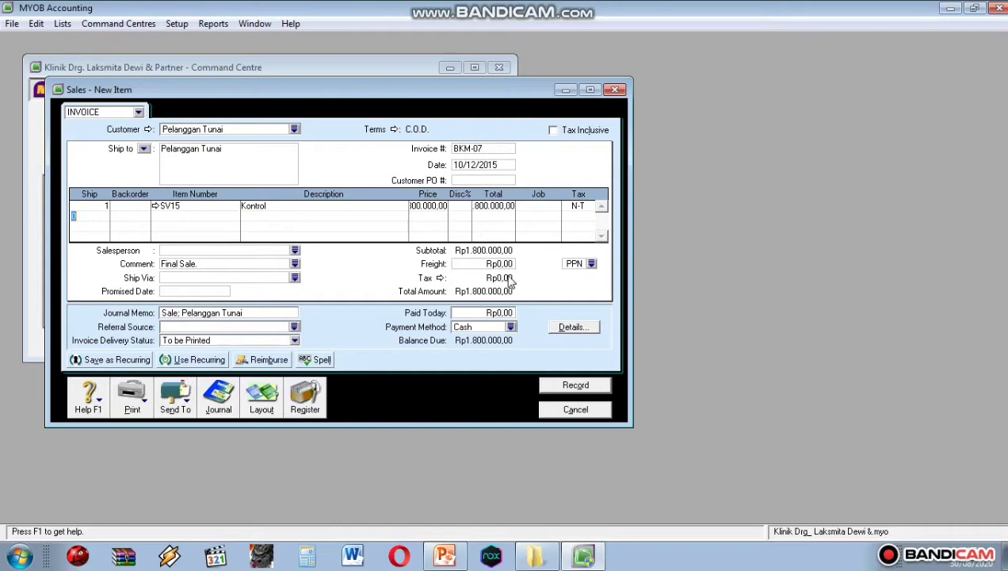
# Enter 1800000 as the amount paid today and record invoice BKM-07.
pyautogui.click(493, 314)
pyautogui.write('1800000')
pyautogui.press('Tab')
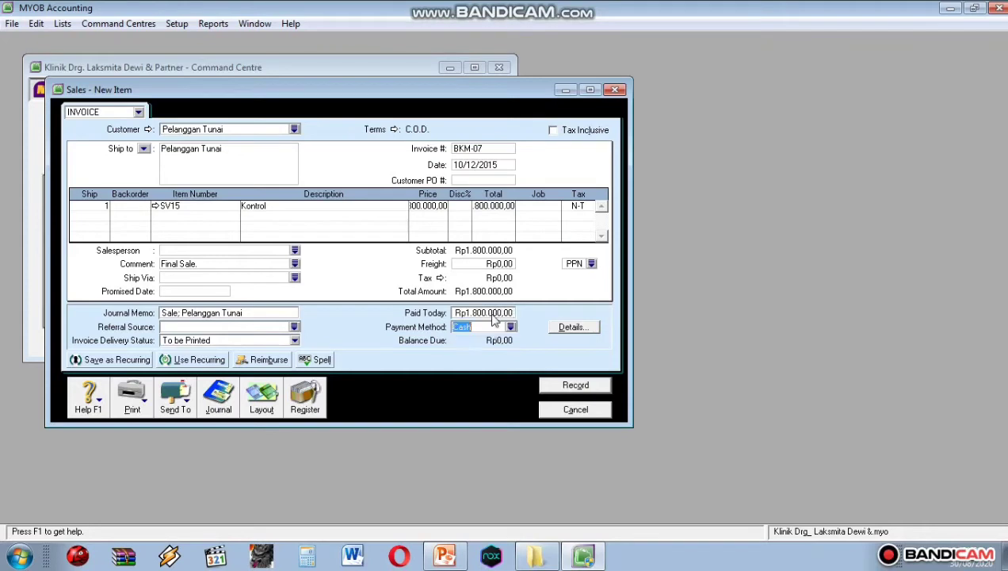
pyautogui.click(575, 384)
# Review the BKM-07 entry among the sales transactions in the transaction journal and close the journal.
pyautogui.click(213, 394)
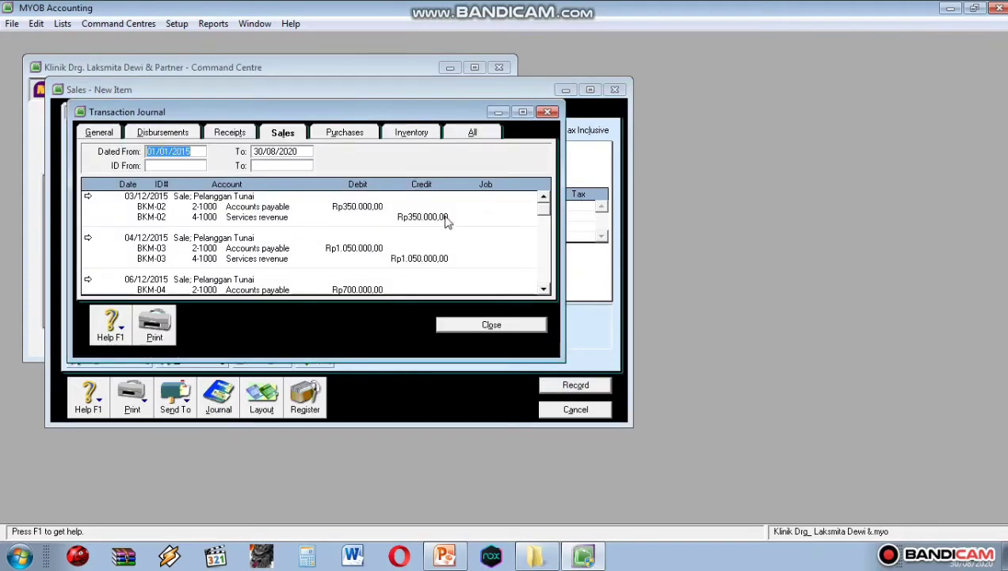
pyautogui.click(546, 290)
pyautogui.click(546, 289)
pyautogui.click(545, 289)
pyautogui.click(546, 289)
pyautogui.click(545, 289)
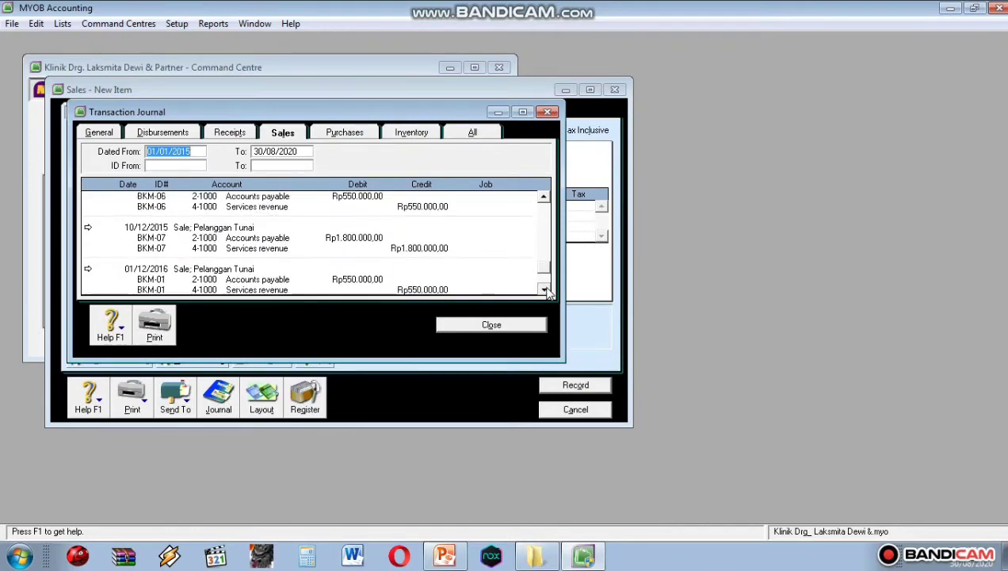
pyautogui.click(546, 290)
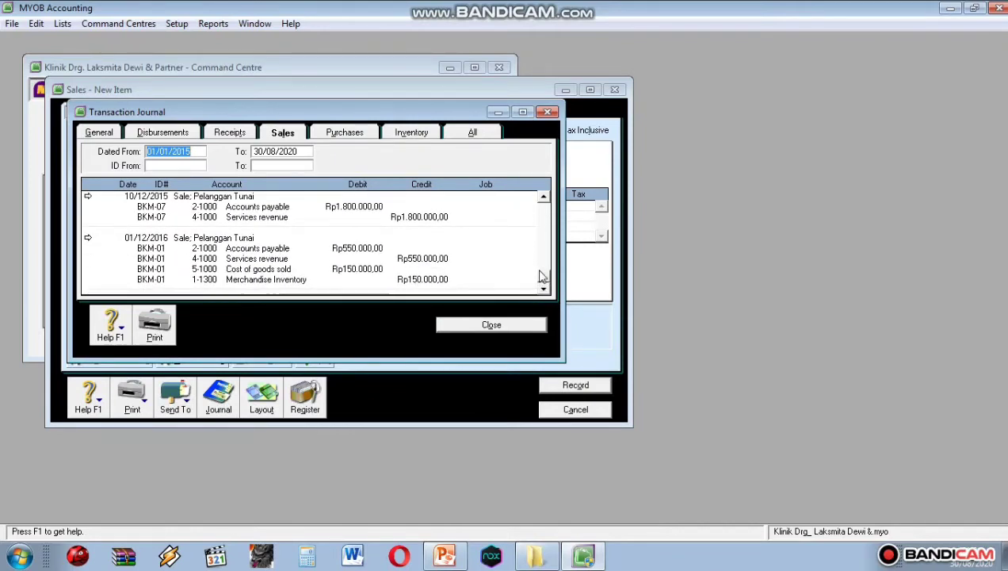
pyautogui.moveTo(547, 279); pyautogui.dragTo(534, 209)
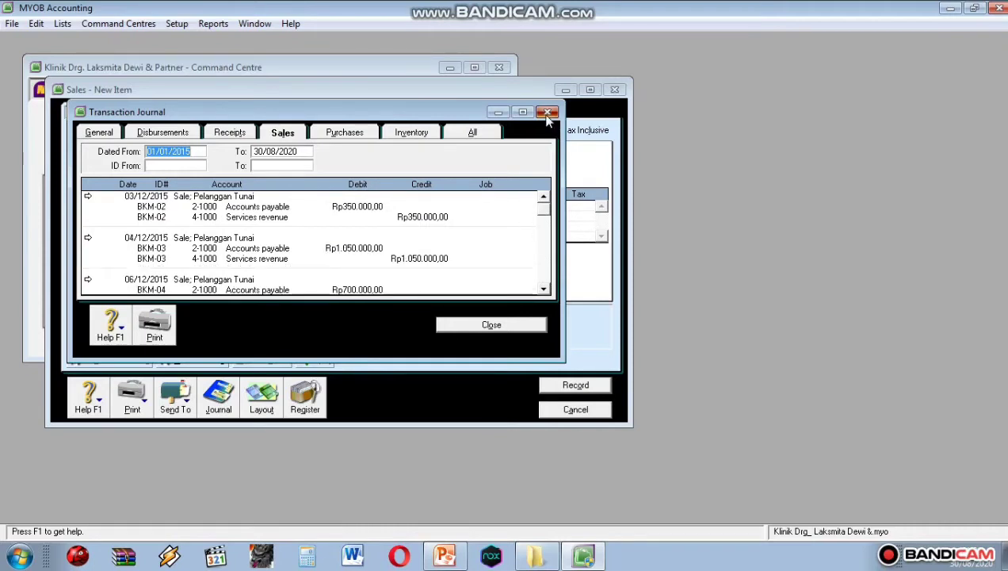
pyautogui.moveTo(544, 211); pyautogui.dragTo(545, 269)
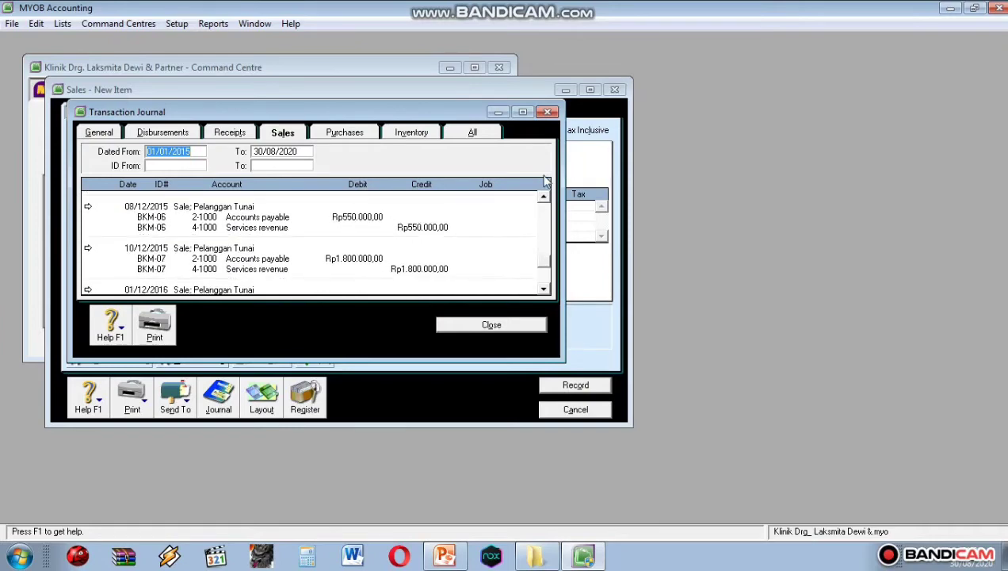
pyautogui.click(547, 111)
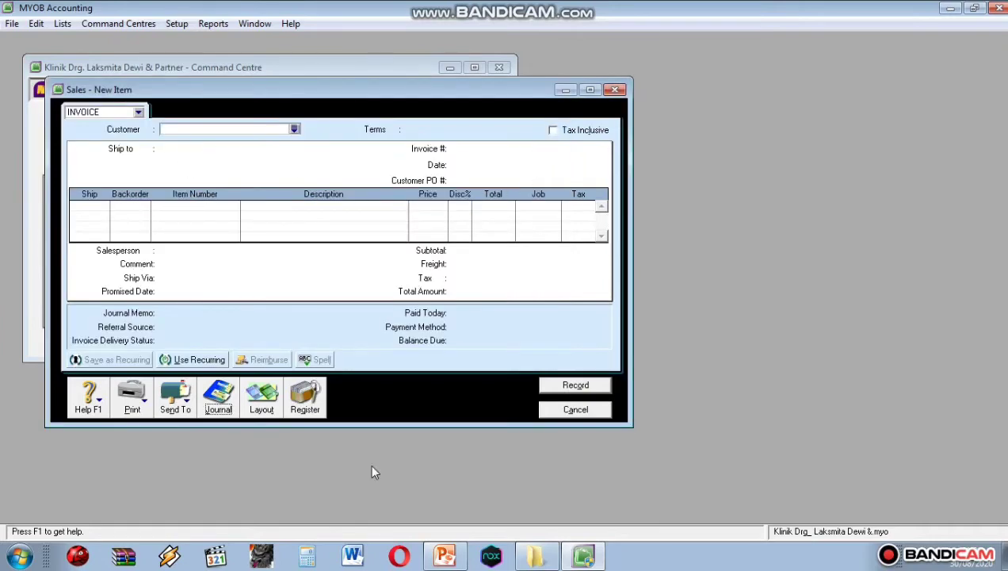
# View the BKM-08 voucher on slide 9 in PowerPoint, and choose Pelanggan Tunai as the new invoice's customer back in MYOB Accounting.
pyautogui.click(445, 554)
pyautogui.click(113, 472)
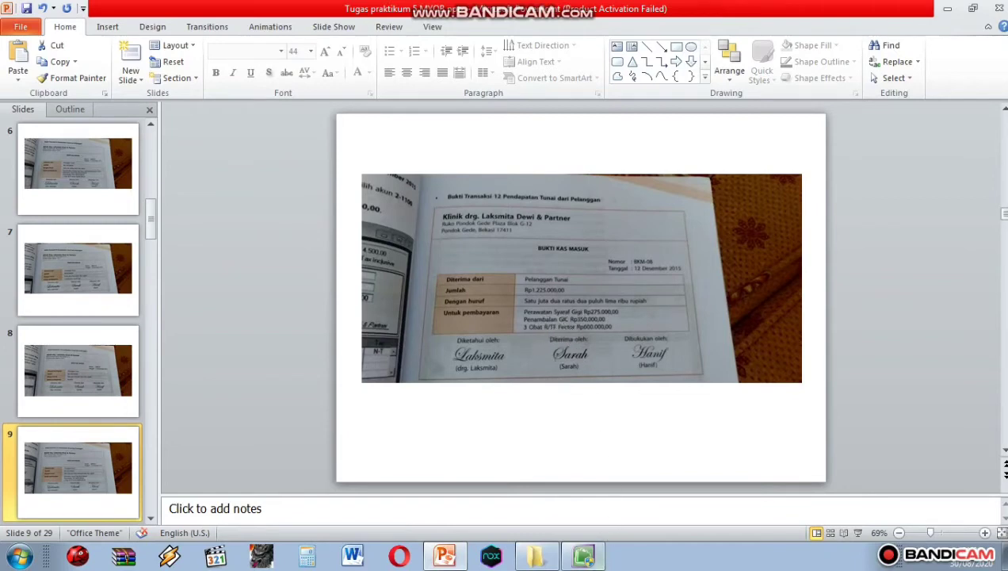
pyautogui.hotkey('alt', 'Tab')
pyautogui.click(294, 129)
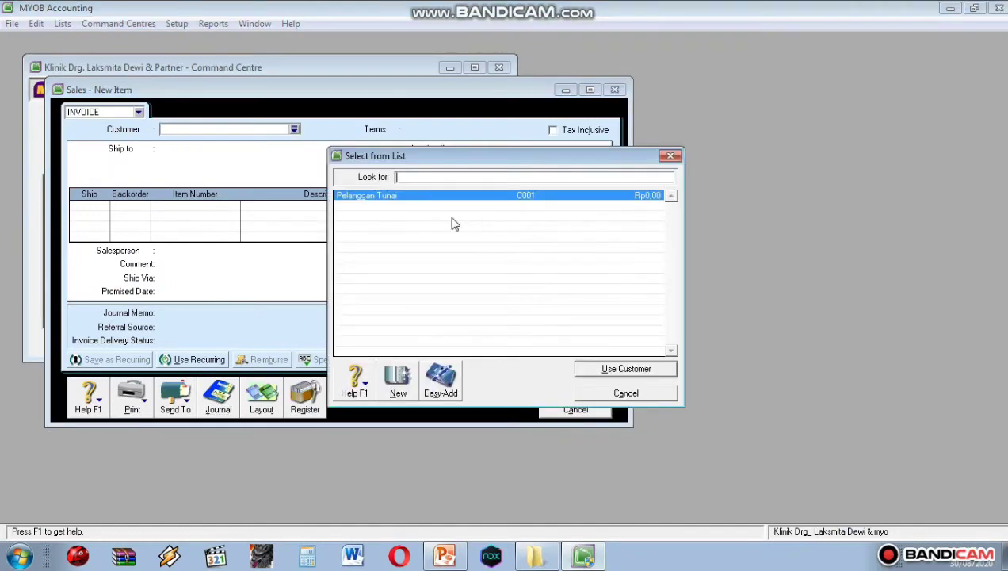
pyautogui.click(630, 368)
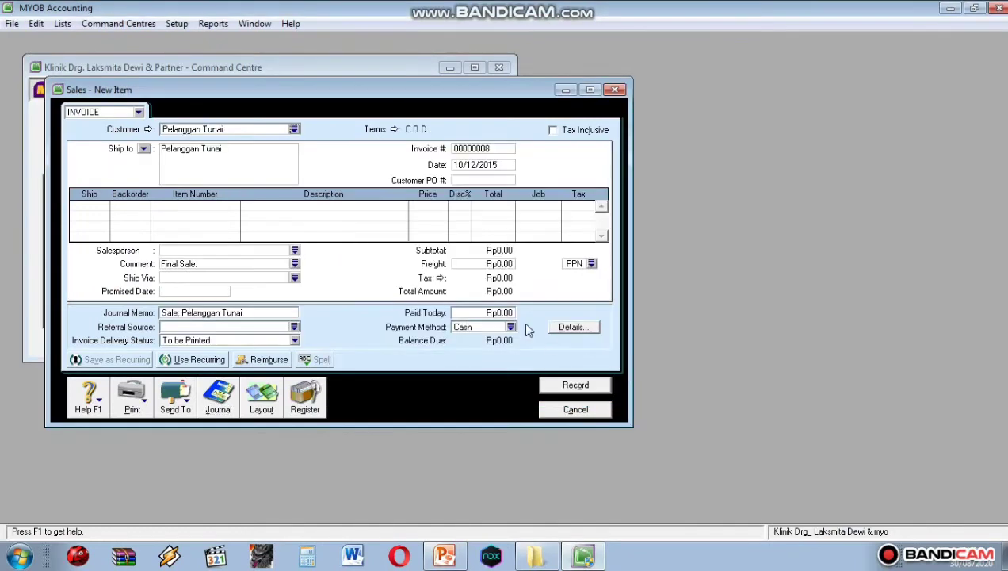
# Set the invoice number to BKM-08 and the date to 12/12/2015.
pyautogui.click(478, 149)
pyautogui.press('BackSpace')
pyautogui.write('BKM-08')
pyautogui.press('Tab')
pyautogui.write('12')
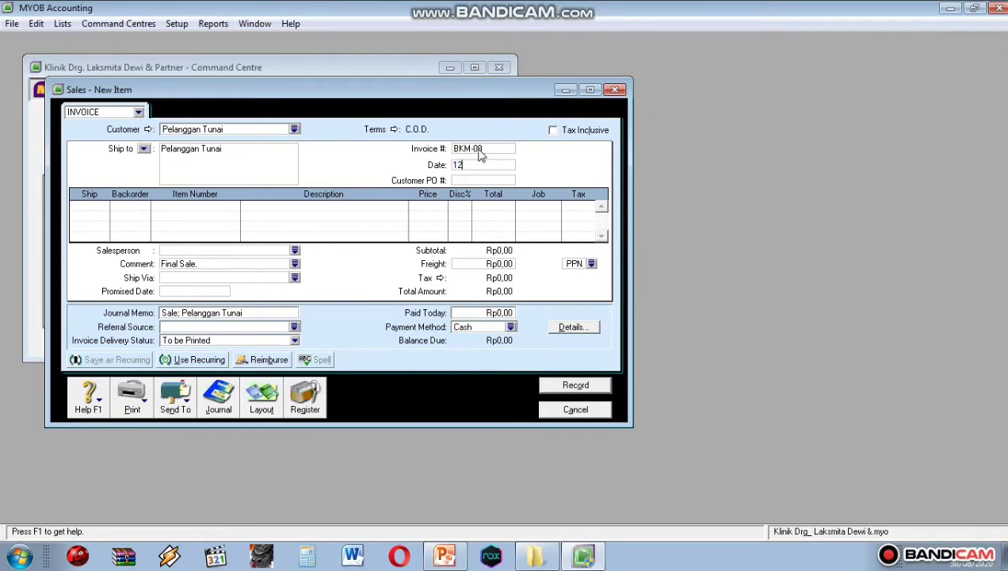
pyautogui.write('/12/2015')
# Fill the first invoice line with quantity 1 of item SV05 (Perawatan Syaraf Gigi) at a price of 275000.
pyautogui.click(103, 206)
pyautogui.write('1')
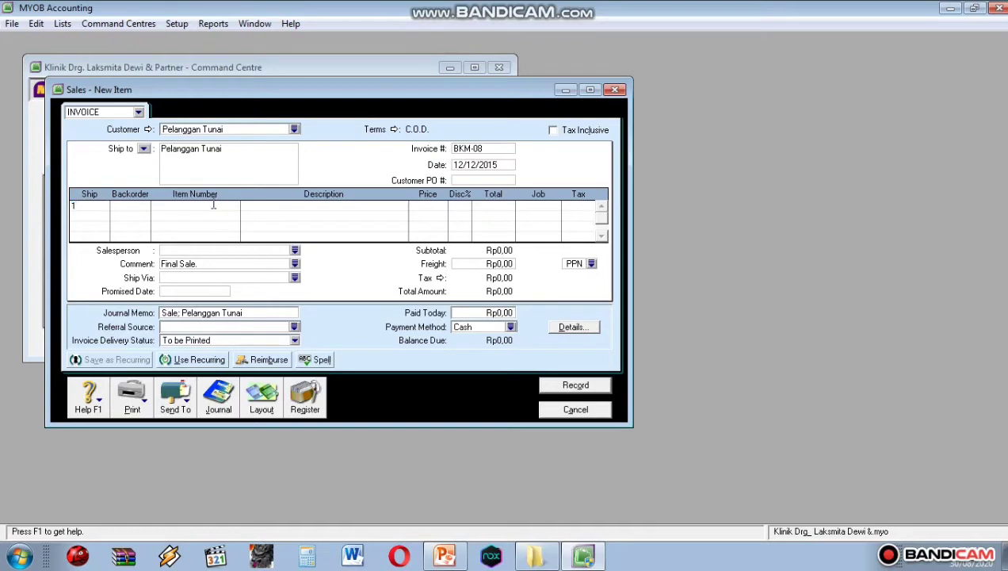
pyautogui.click(220, 205)
pyautogui.write('SV0')
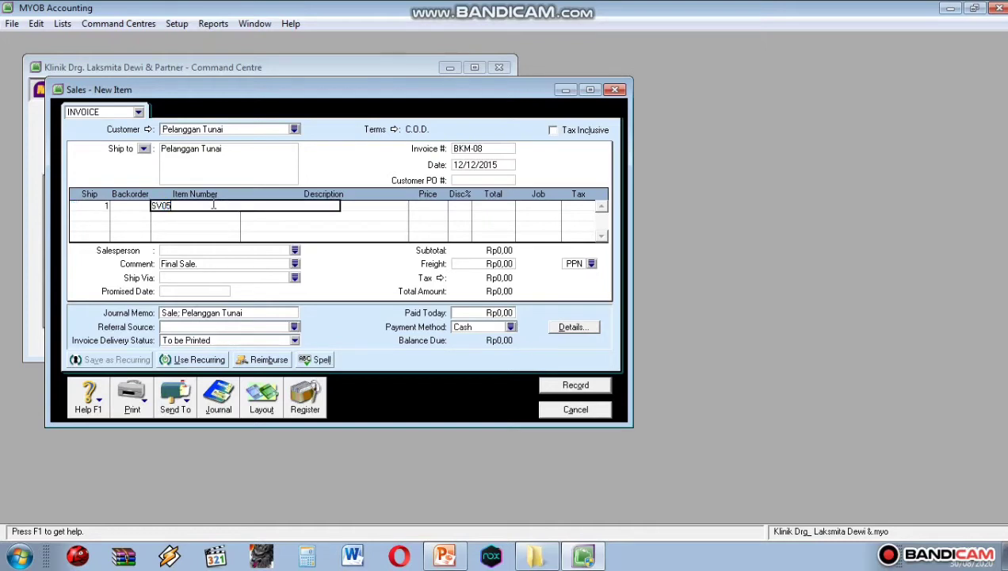
pyautogui.write('5')
pyautogui.press('Tab')
pyautogui.click(438, 205)
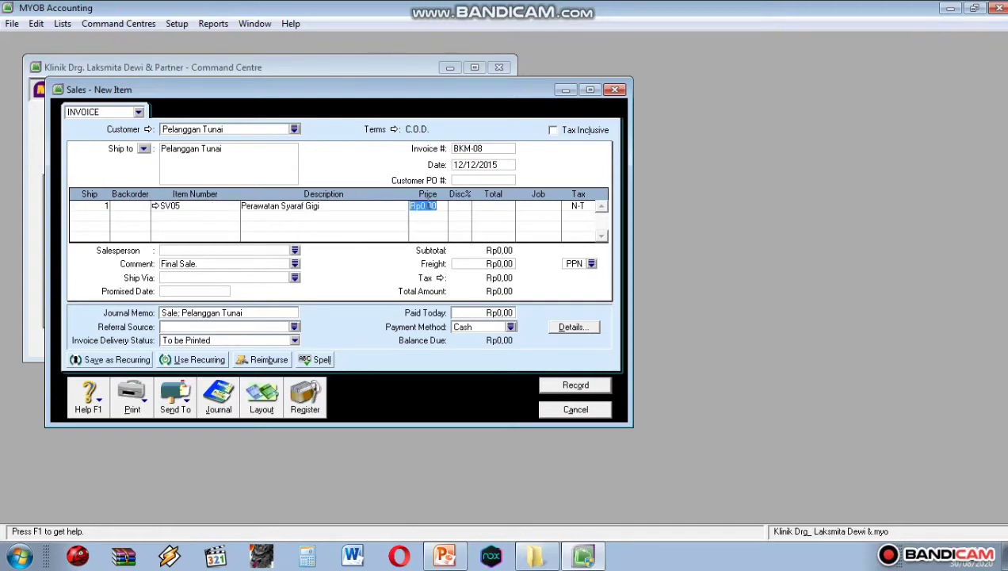
pyautogui.write('275000')
pyautogui.press('Return')
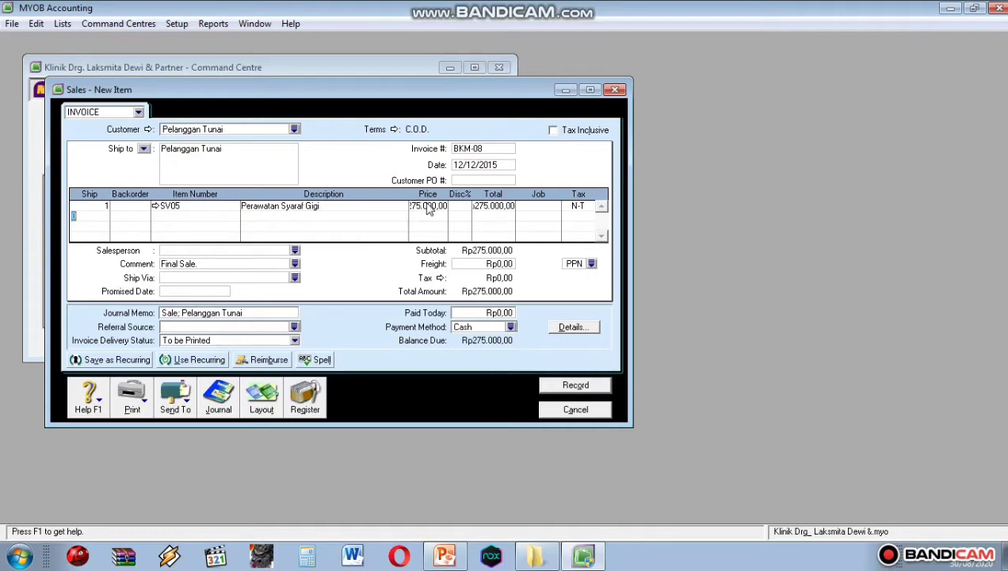
# Fill the second invoice line with quantity 1 of item SV07 (Penambalan Gic) at a price of 350.000.
pyautogui.write('1')
pyautogui.click(172, 215)
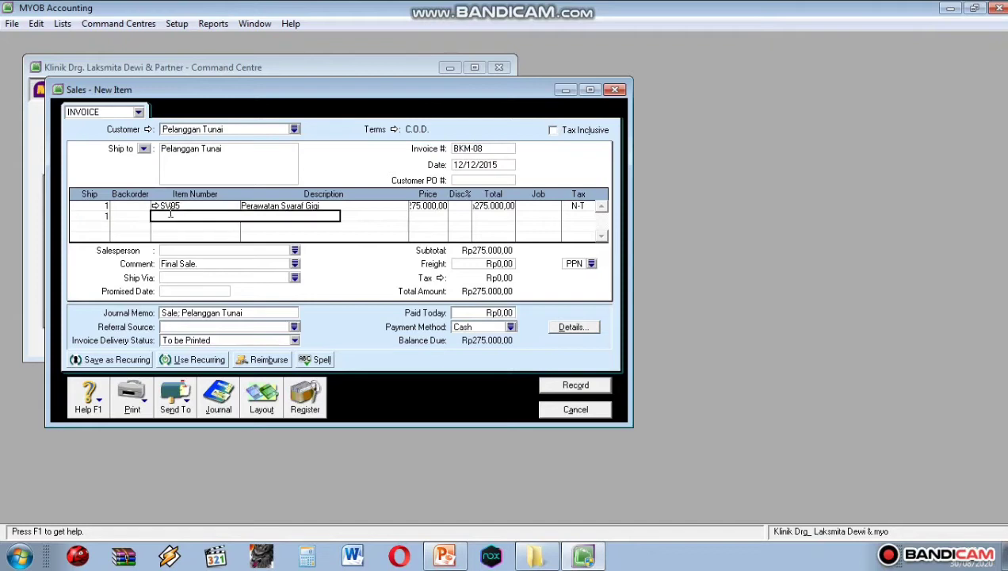
pyautogui.write('SV07')
pyautogui.press('Return')
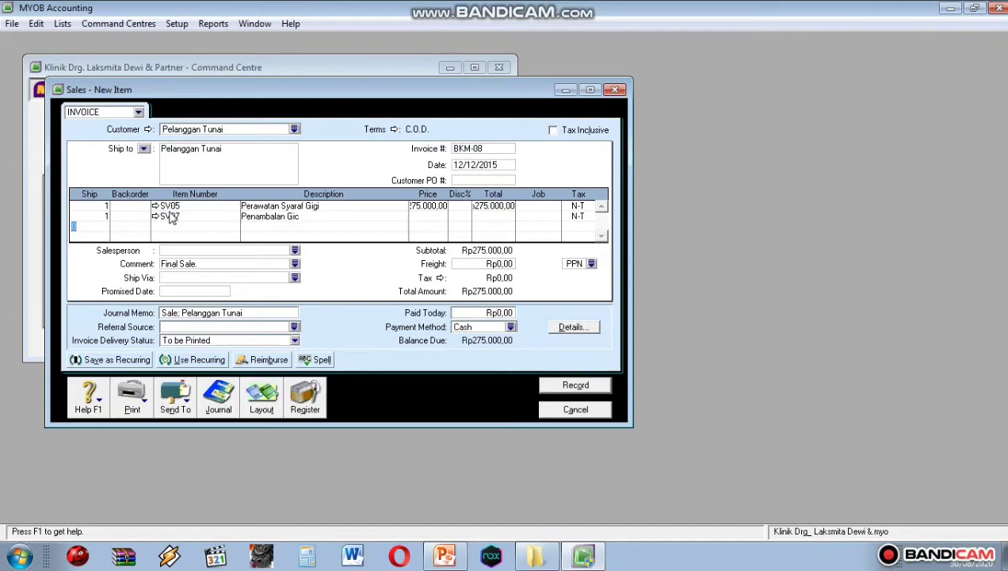
pyautogui.click(442, 216)
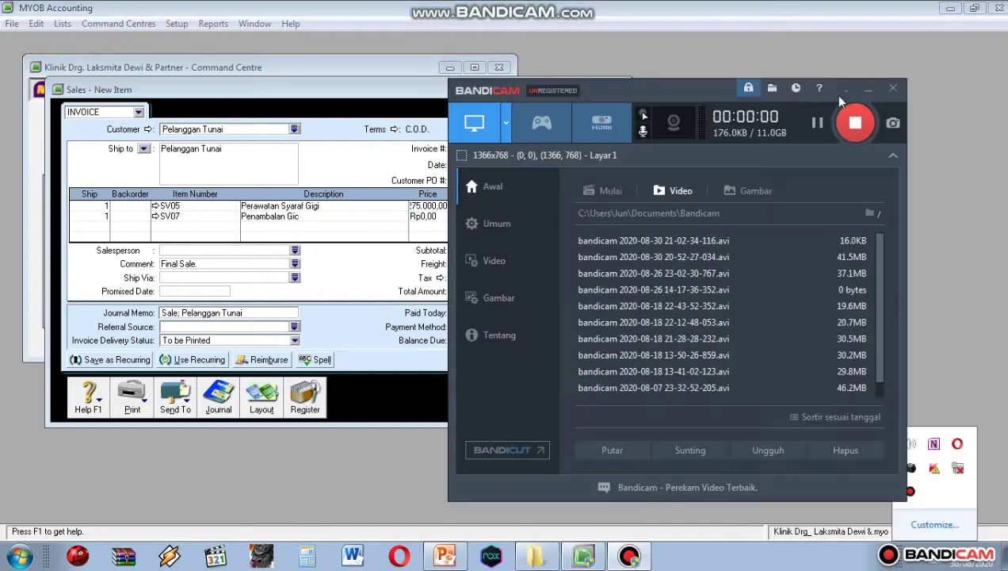
pyautogui.click(845, 87)
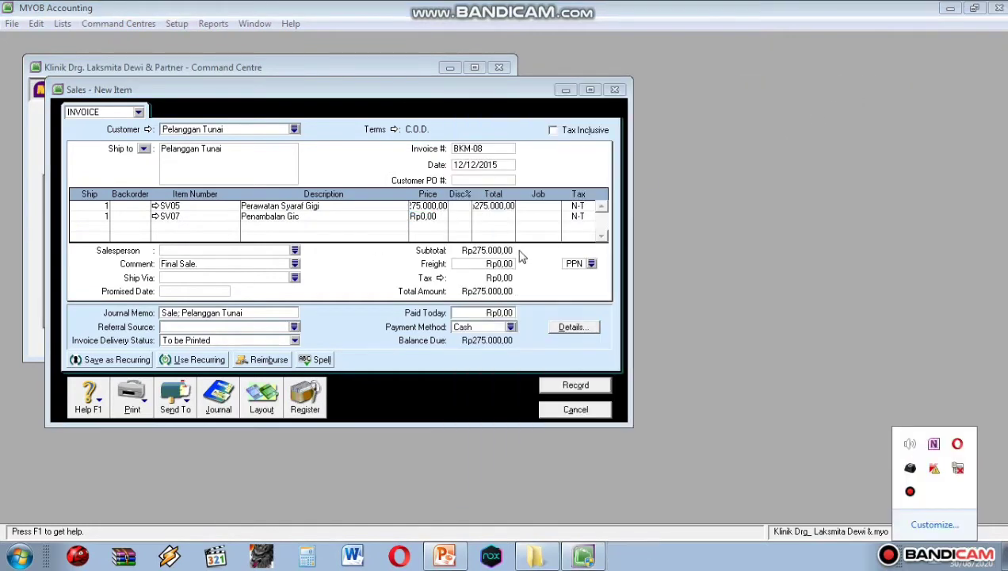
pyautogui.click(473, 221)
pyautogui.write('35')
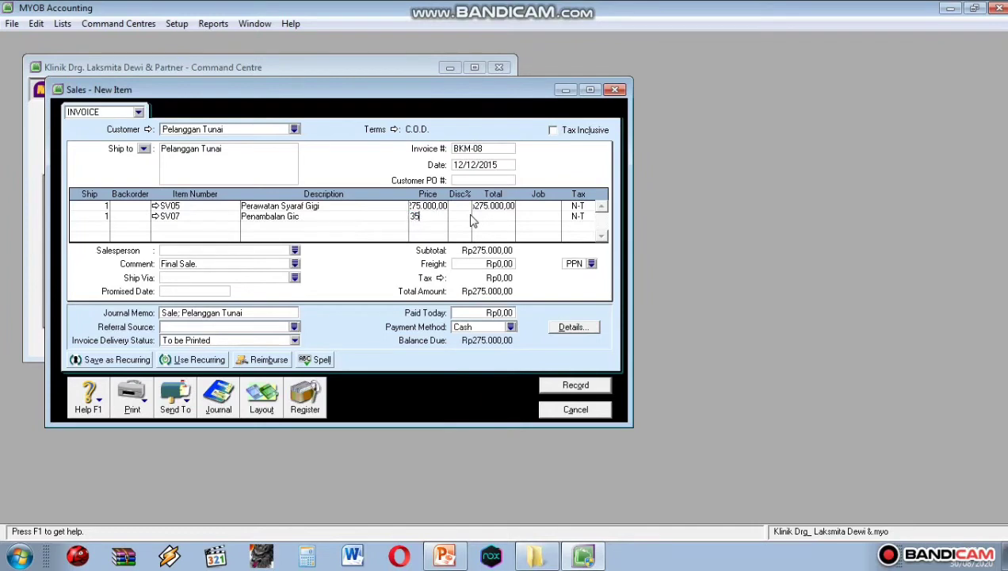
pyautogui.write('0.00000')
pyautogui.press('Return')
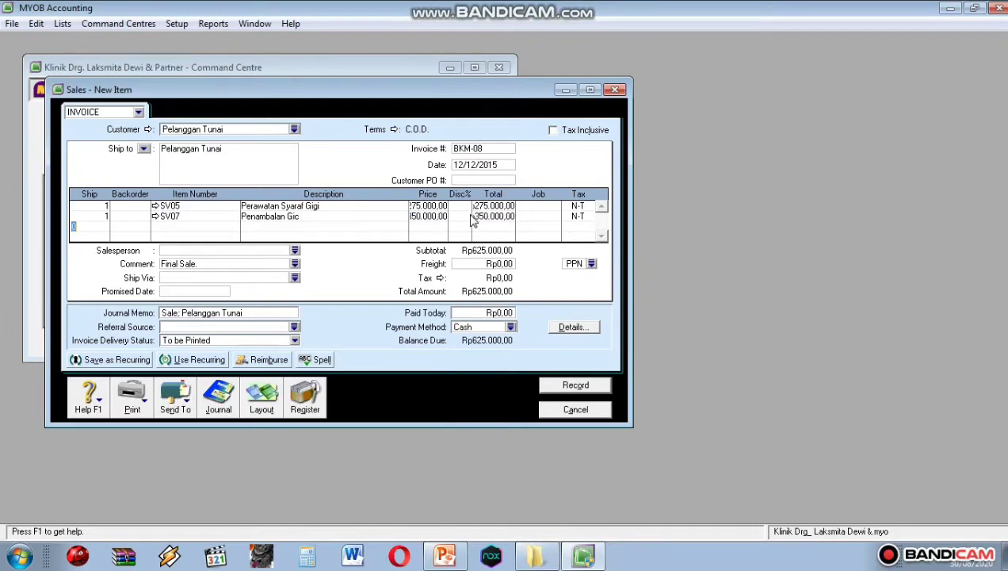
# Set the quantity of the third invoice line to 3.
pyautogui.write('2')
pyautogui.press('BackSpace')
pyautogui.write('3')
pyautogui.click(158, 228)
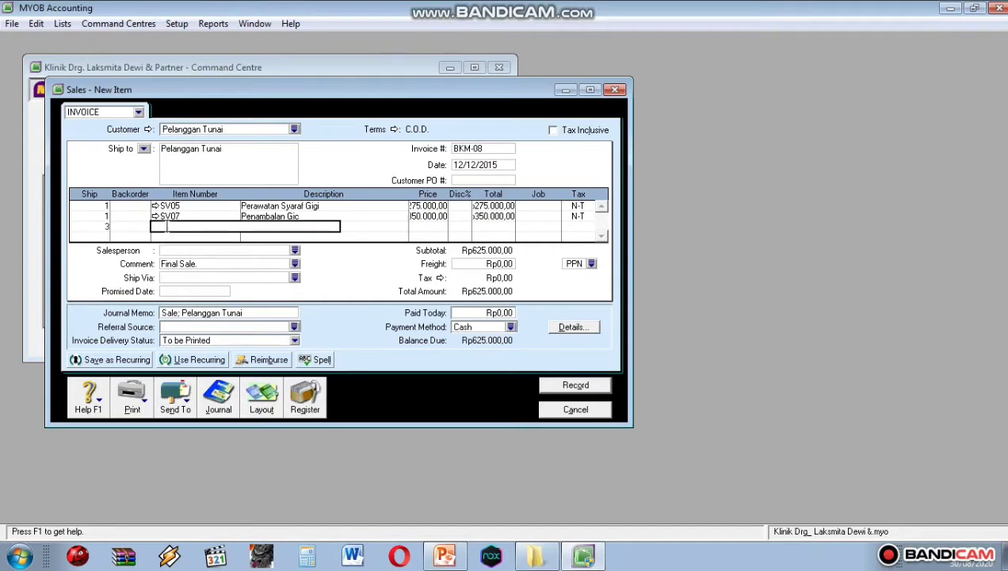
pyautogui.write('SV')
pyautogui.write('10')
pyautogui.press('Tab')
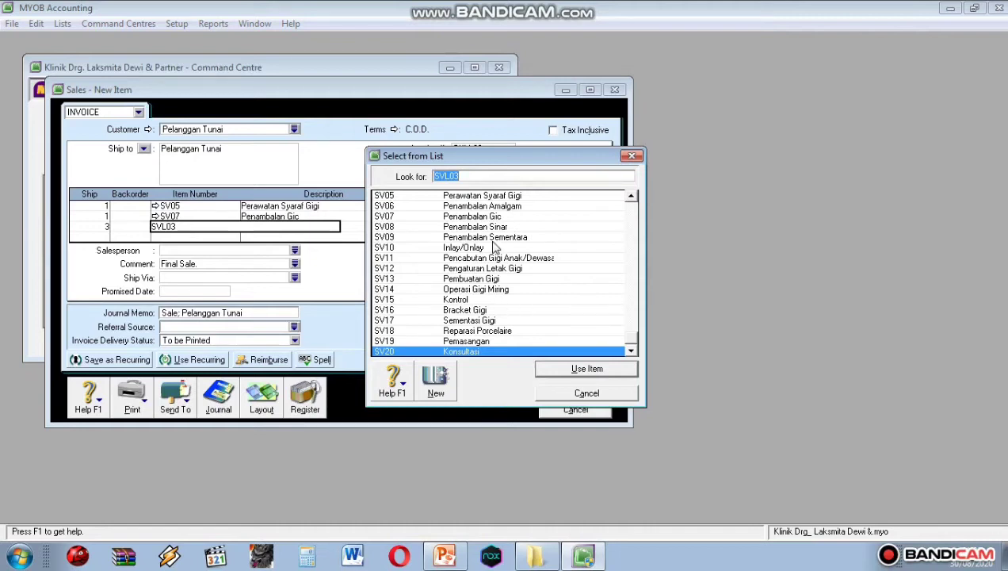
pyautogui.click(630, 156)
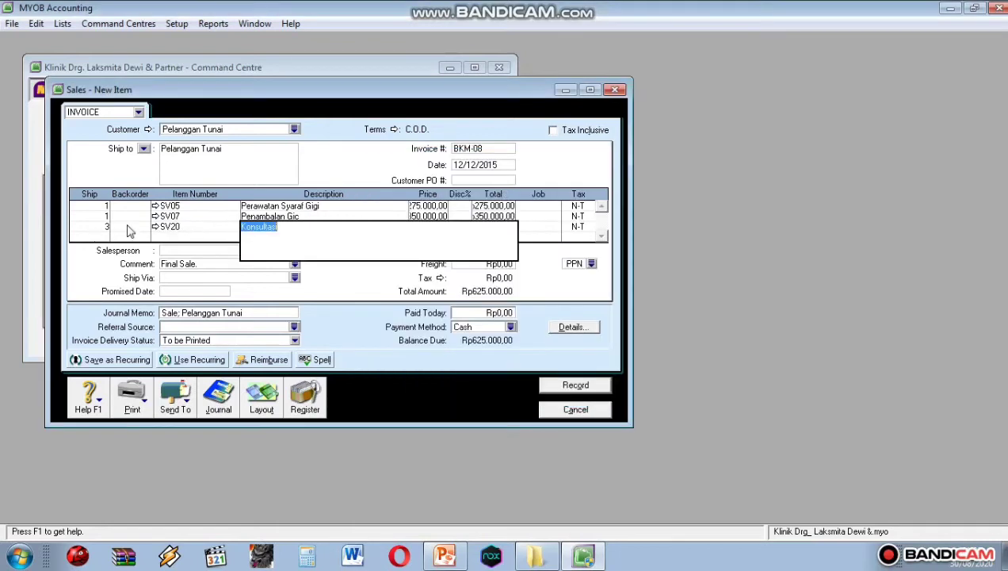
# Set the third invoice line's item to SL03 (Obat R/TF Fector 1) with a price of 200000.
pyautogui.click(187, 227)
pyautogui.press('BackSpace')
pyautogui.write('S')
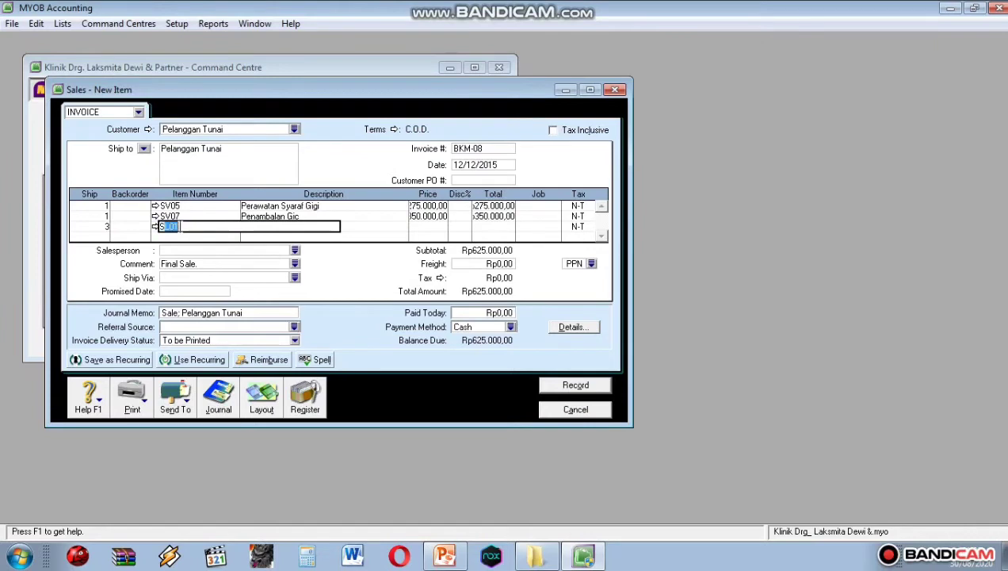
pyautogui.write('L03')
pyautogui.press('Tab')
pyautogui.click(428, 227)
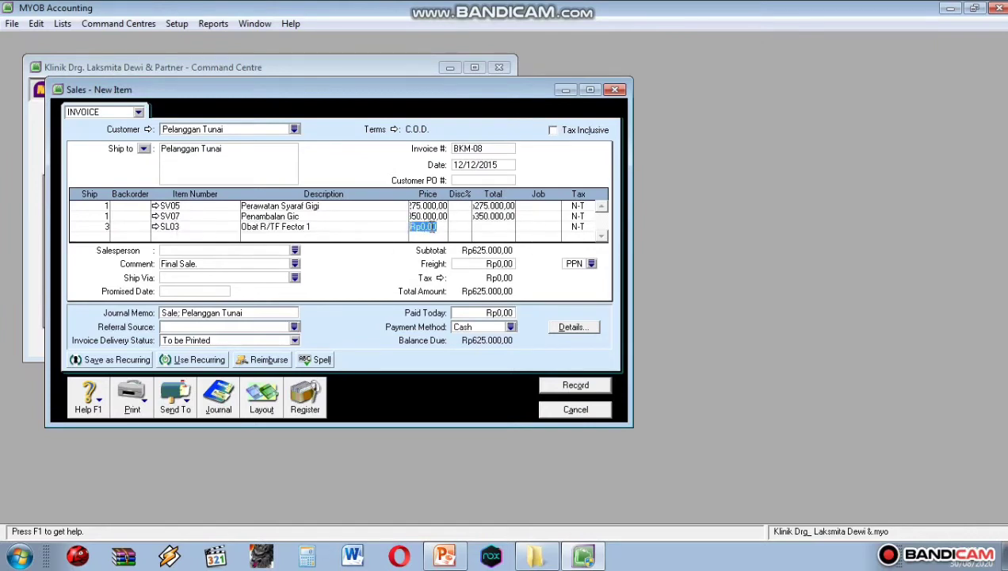
pyautogui.write('200000')
pyautogui.press('Return')
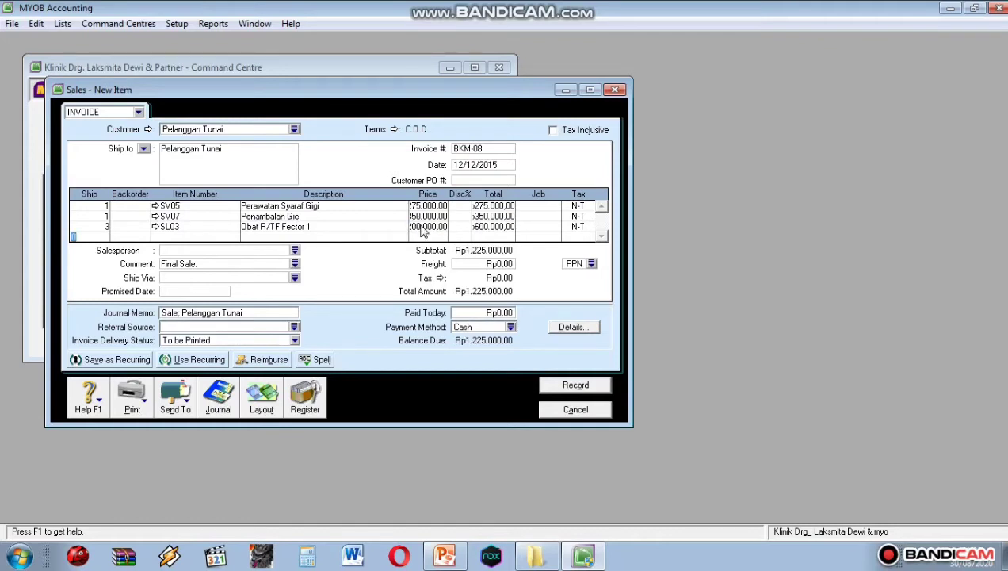
# Enter 1.225.000 as the amount paid today and record invoice BKM-08.
pyautogui.click(495, 312)
pyautogui.write('125')
pyautogui.write('5000')
pyautogui.press('Tab')
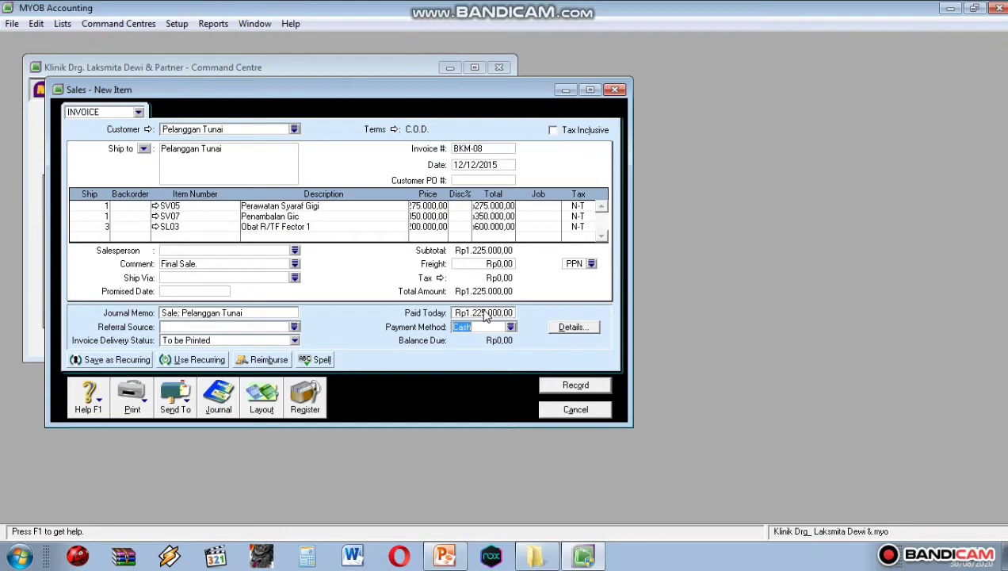
pyautogui.click(561, 386)
# Review the BKM-08 entry among the sales transactions in the transaction journal.
pyautogui.click(218, 400)
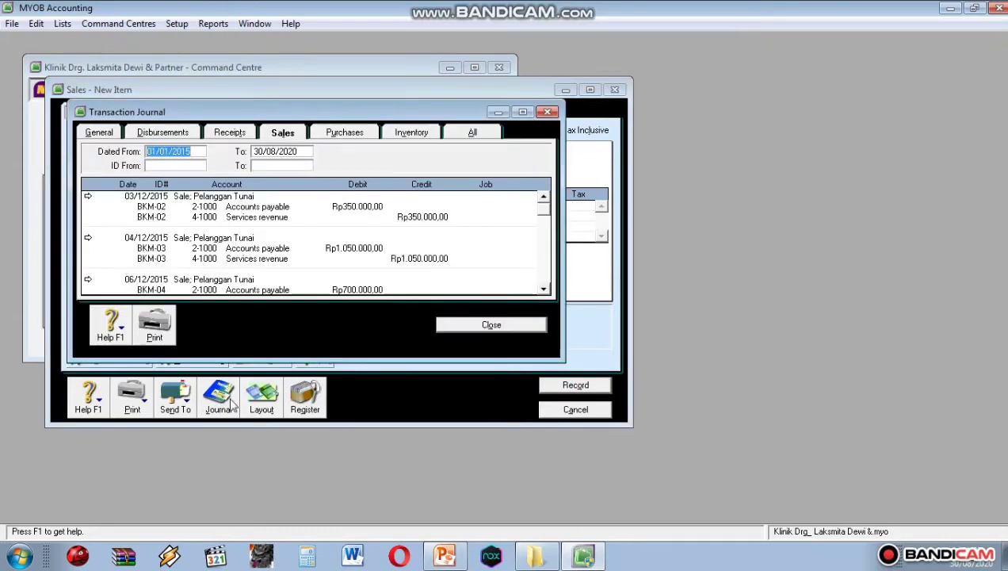
pyautogui.moveTo(542, 230); pyautogui.dragTo(549, 274)
pyautogui.click(544, 197)
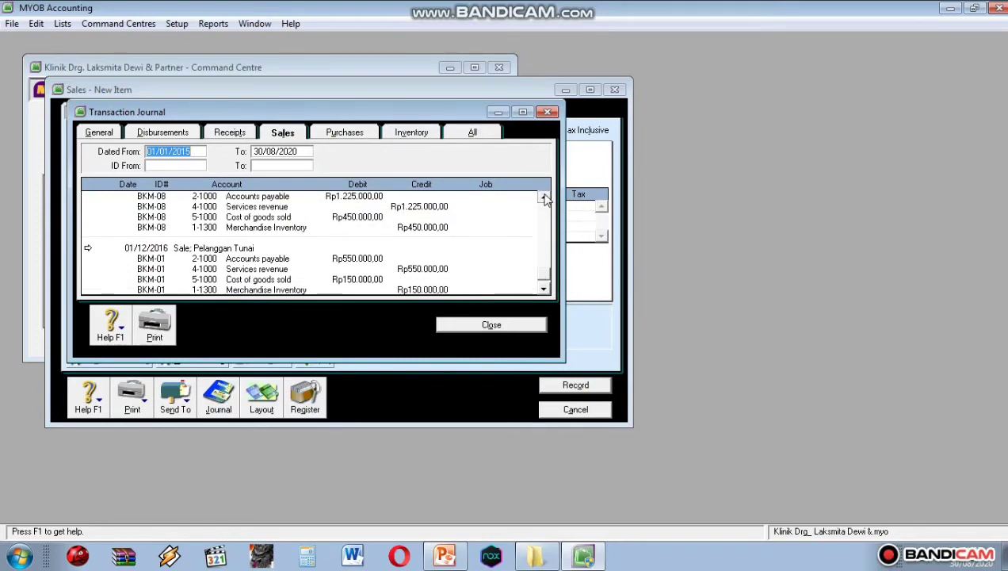
pyautogui.click(544, 197)
pyautogui.click(544, 197)
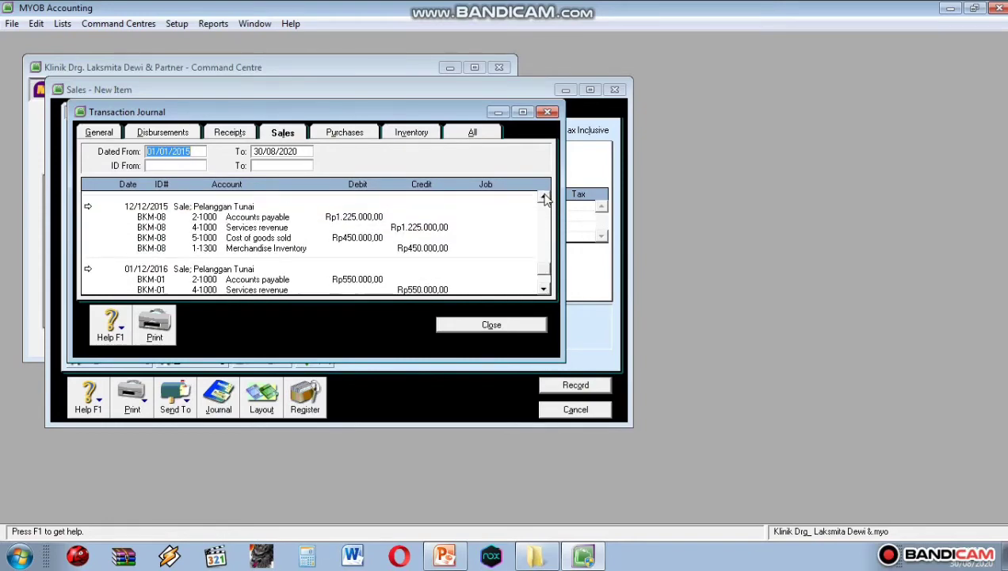
# Close the journal, read the BKM-09 cash receipt on slide 10 in PowerPoint, and return to MYOB Accounting.
pyautogui.click(521, 327)
pyautogui.click(447, 557)
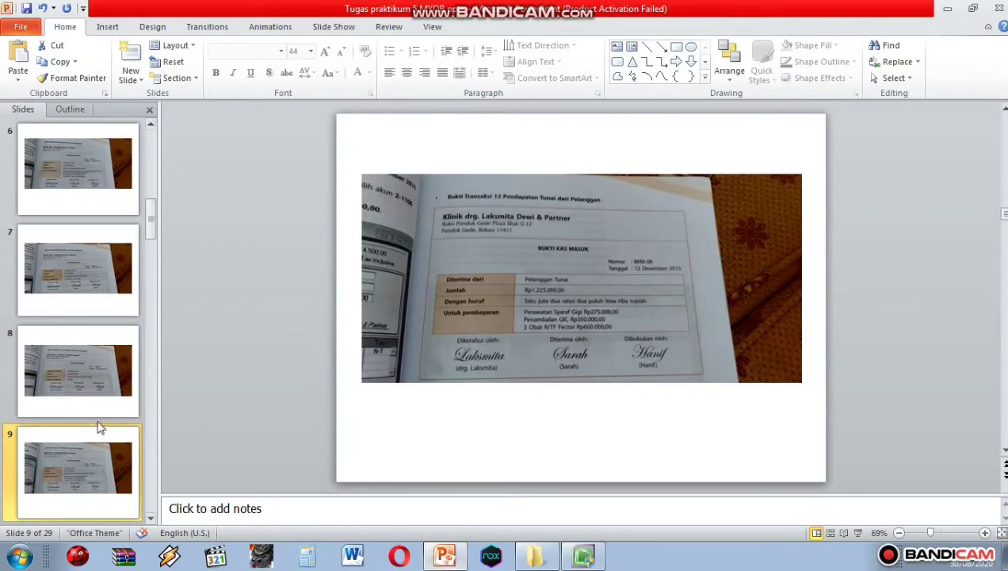
pyautogui.scroll(-1, 89, 281)
pyautogui.click(86, 273)
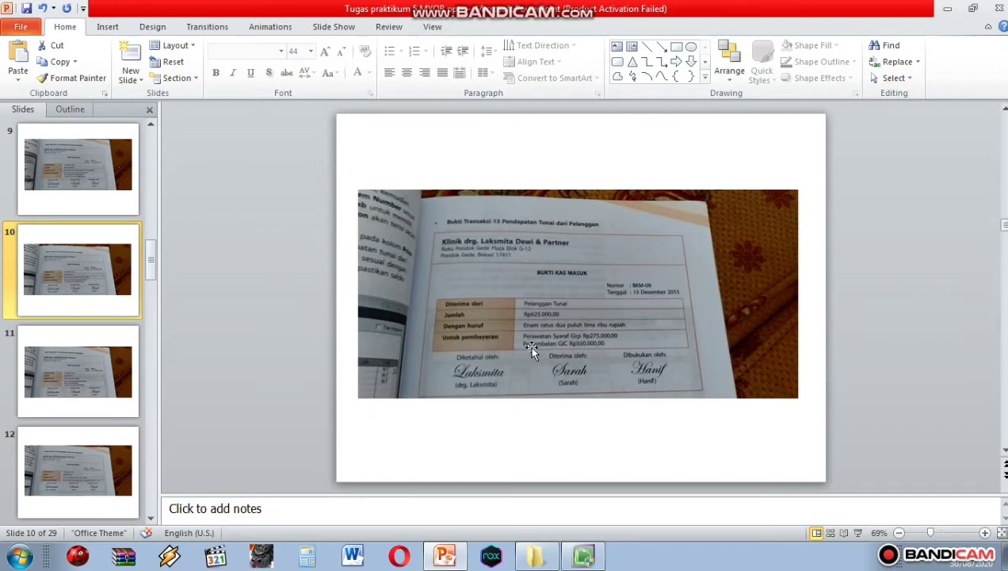
pyautogui.click(583, 556)
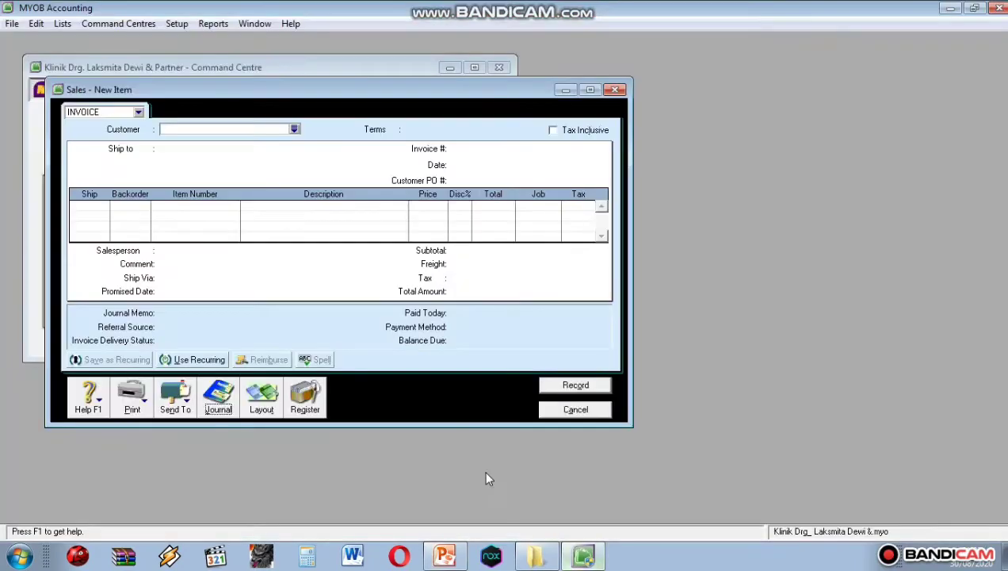
# Start a sales invoice for customer Pelanggan Tunai with invoice number BKM-09 and date 12/12/2015.
pyautogui.click(294, 130)
pyautogui.click(630, 370)
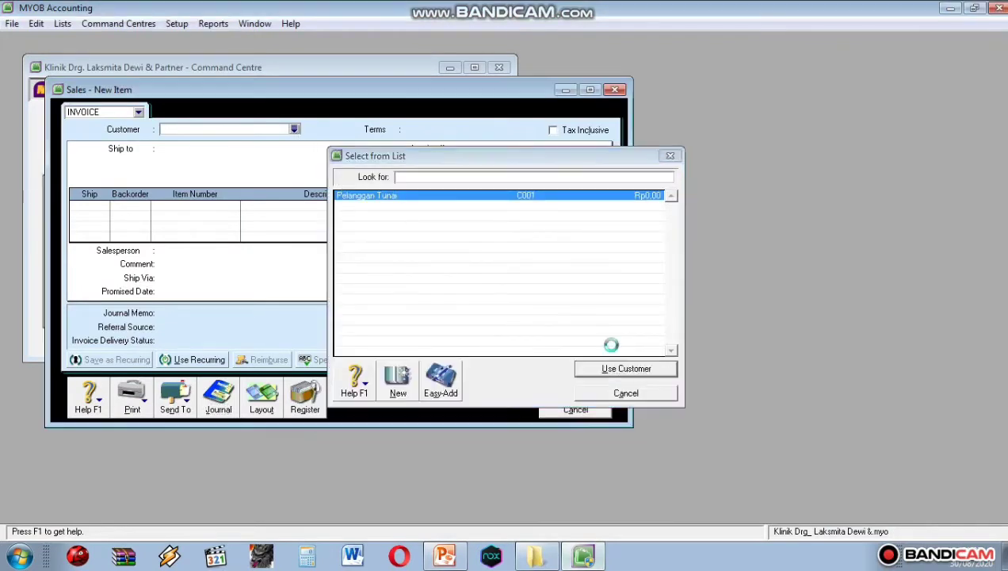
pyautogui.press('BackSpace')
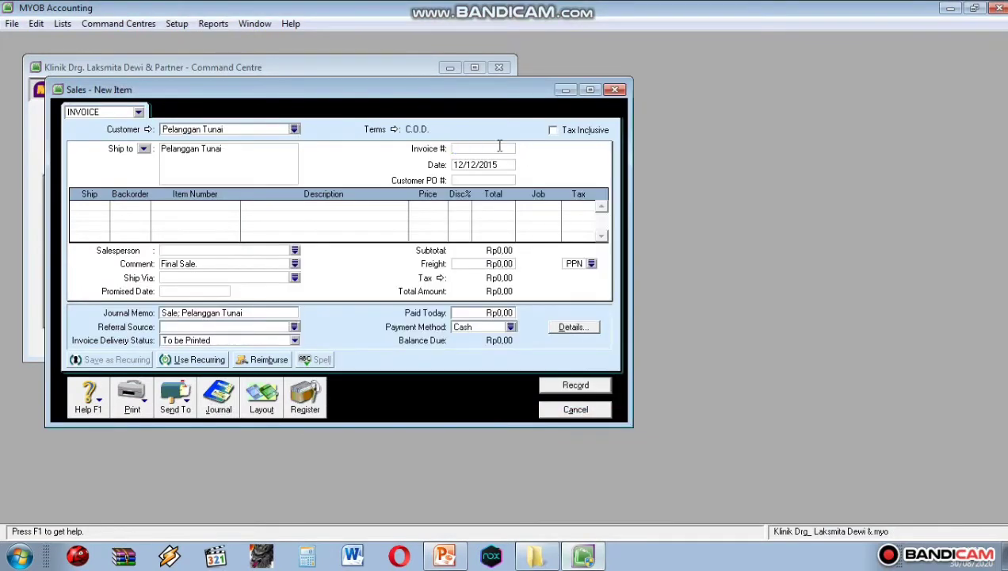
pyautogui.write('BKM-09')
pyautogui.press('Tab')
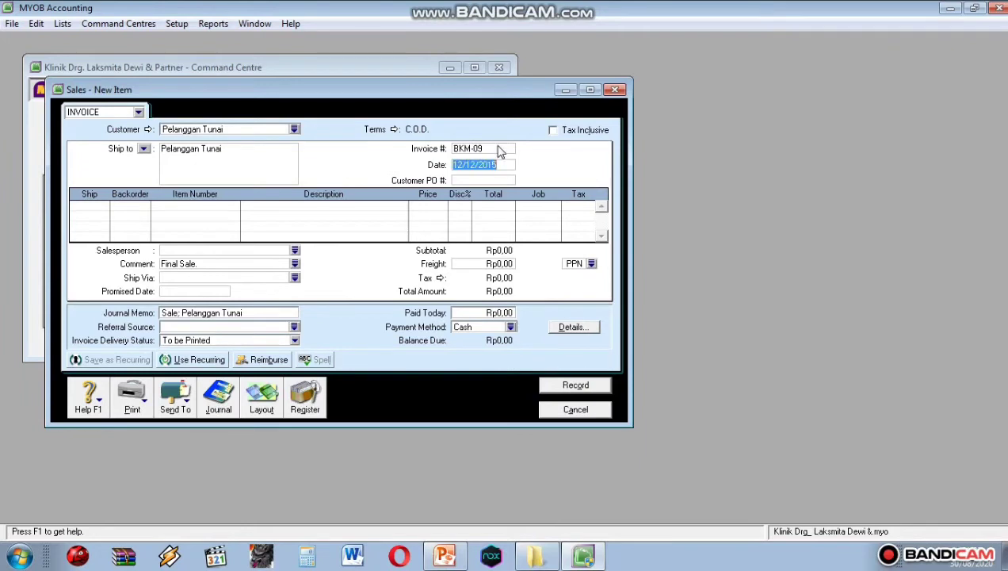
pyautogui.write('12/12/2015')
# Fill the first invoice line with quantity 1 of item SV05 (Perawatan Syaraf Gigi) at a price of 275.000.
pyautogui.click(84, 206)
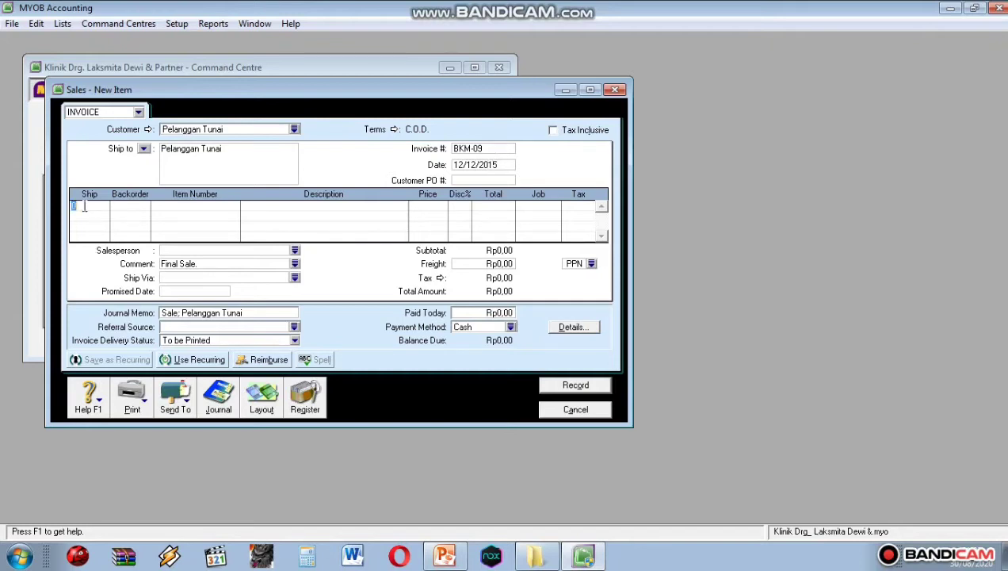
pyautogui.write('1')
pyautogui.click(166, 206)
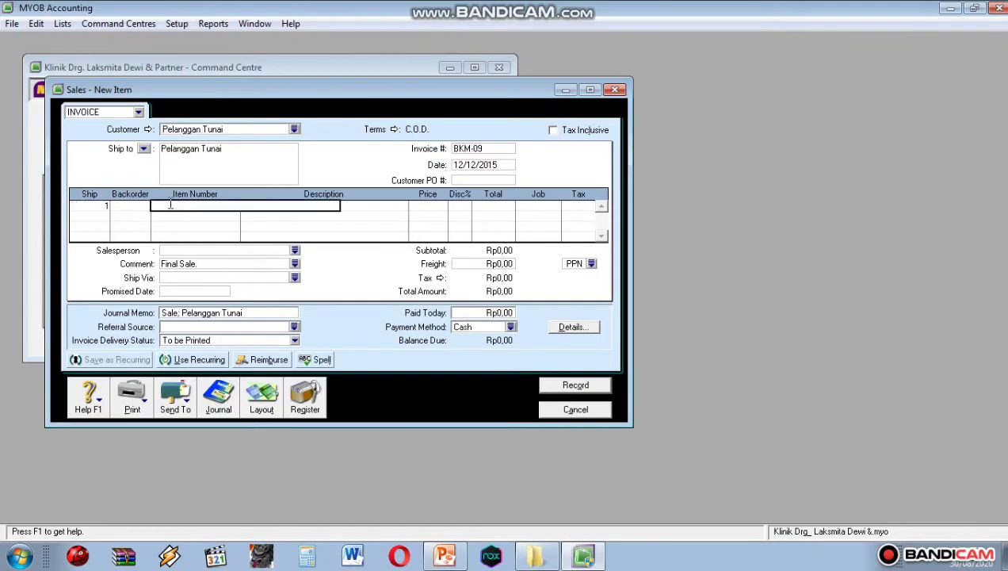
pyautogui.write('SV05')
pyautogui.press('Return')
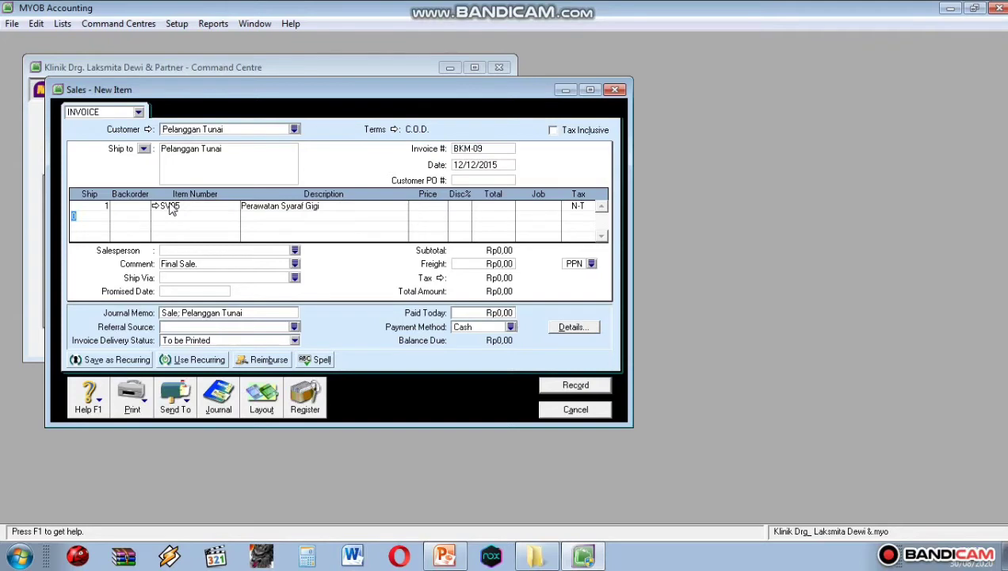
pyautogui.click(432, 208)
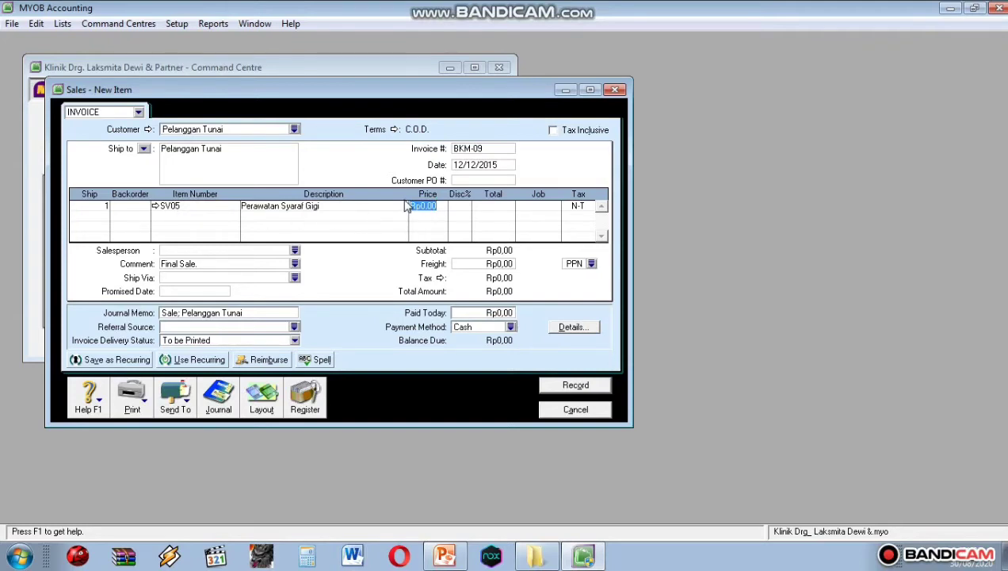
pyautogui.write('275.000')
pyautogui.press('Return')
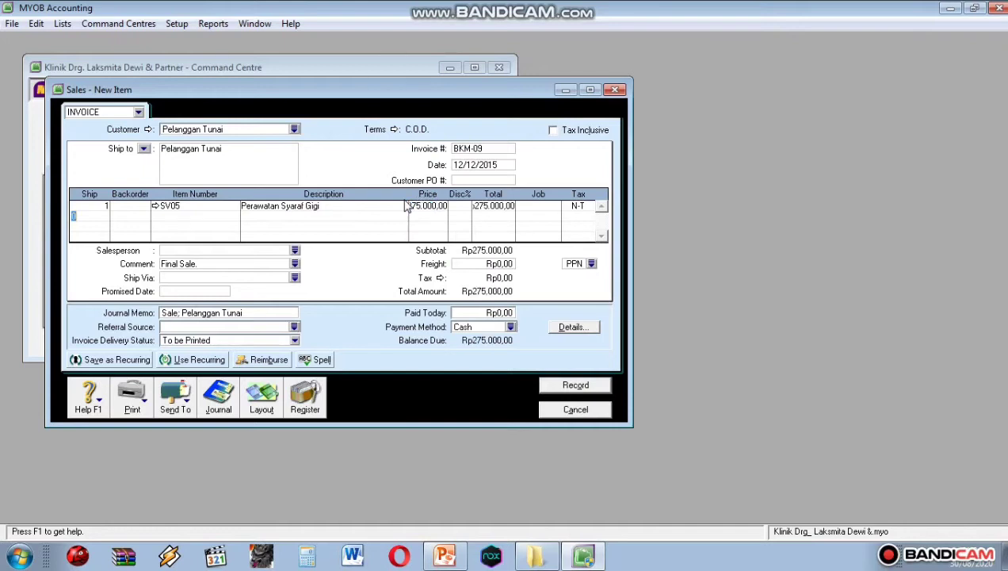
# Add a second invoice line with quantity 1 of item SV07 (Penambalan Gic) at a price of 350000.
pyautogui.write('1')
pyautogui.click(220, 215)
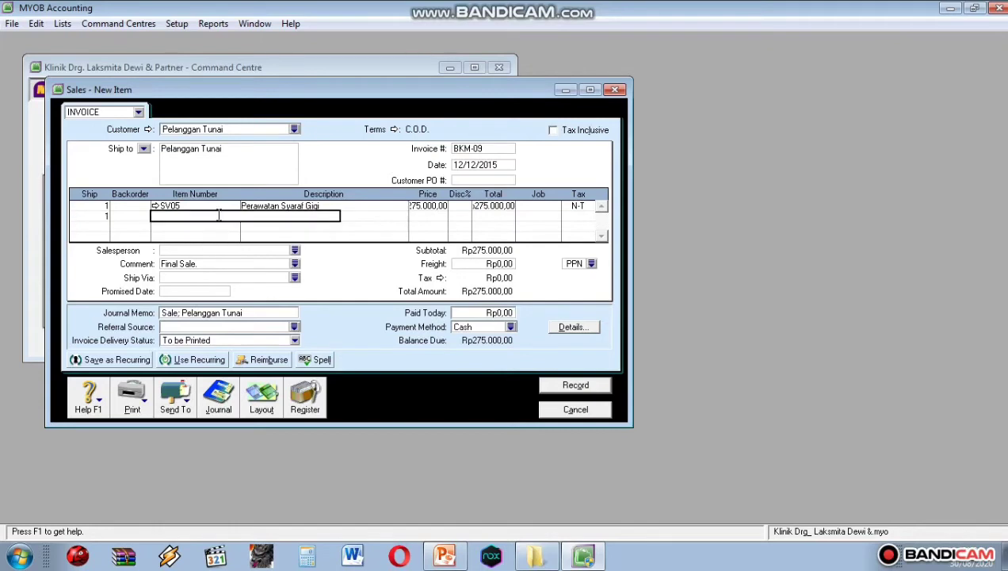
pyautogui.write('SV07')
pyautogui.press('Tab')
pyautogui.click(428, 216)
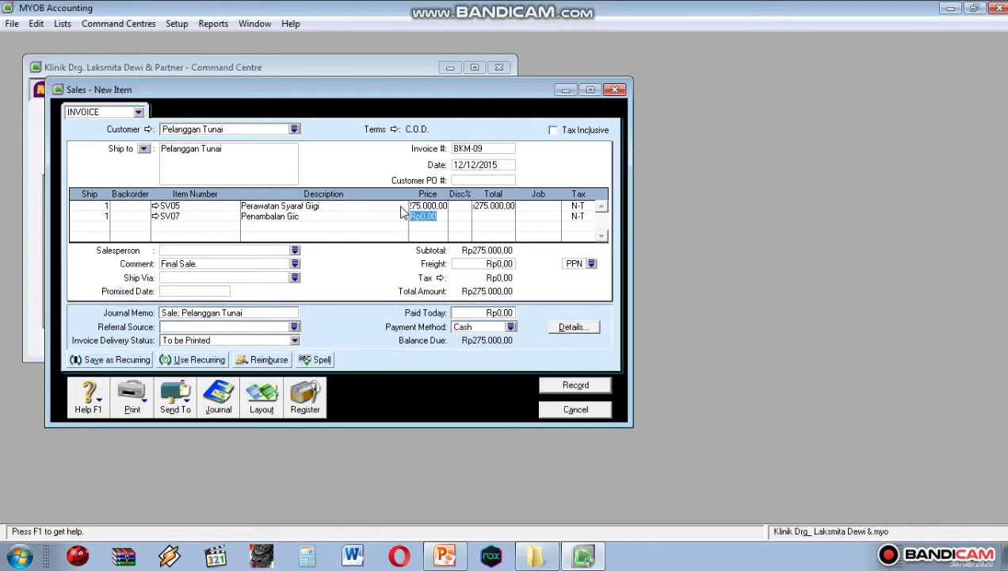
pyautogui.write('350000')
pyautogui.press('Tab')
# Enter 625000 as the amount paid today and record invoice BKM-09.
pyautogui.click(489, 313)
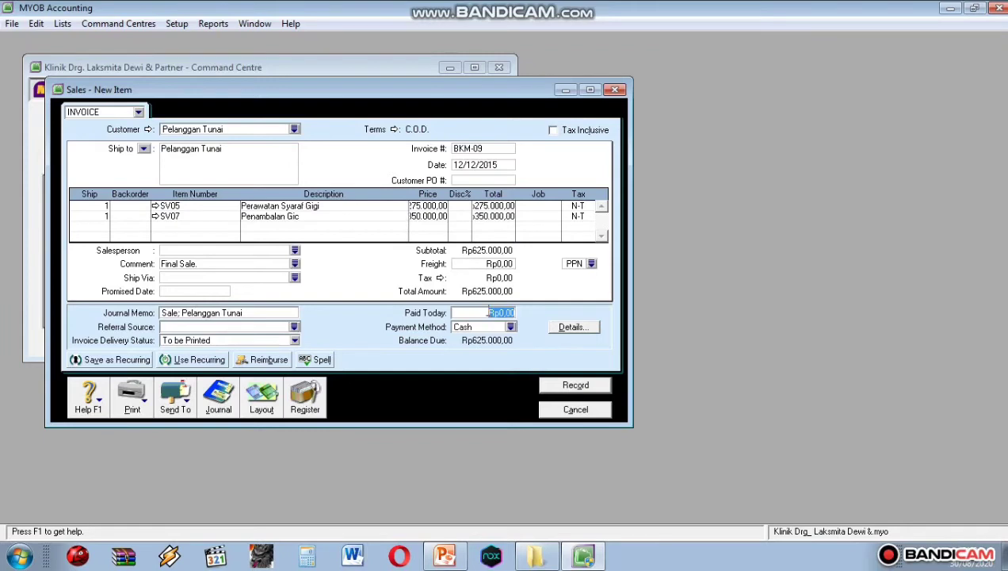
pyautogui.write('625000')
pyautogui.press('Tab')
pyautogui.click(569, 384)
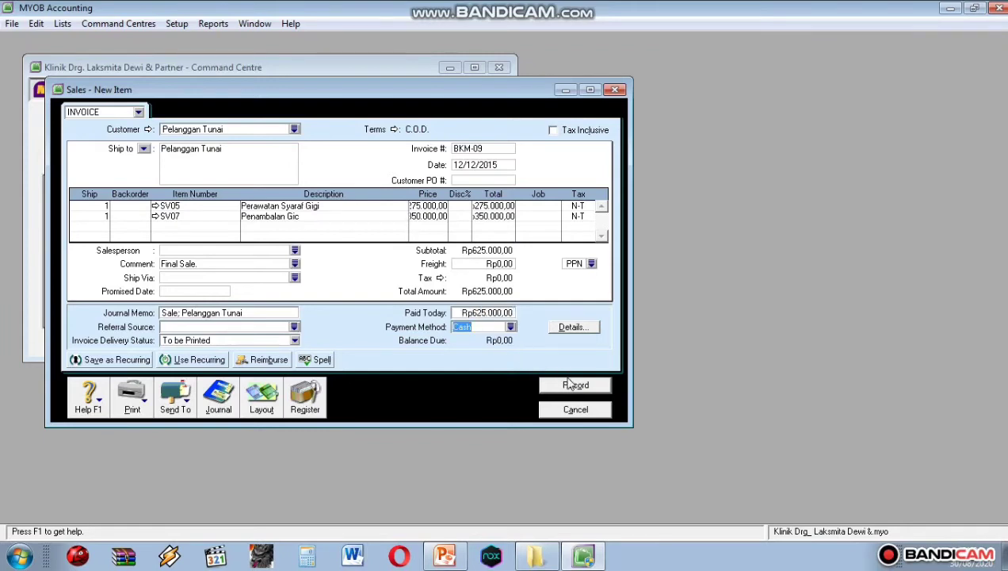
# Review the BKM-09 entry among the sales transactions in the transaction journal, and close the journal.
pyautogui.click(217, 396)
pyautogui.scroll(-1, 545, 218)
pyautogui.scroll(-5, 545, 218)
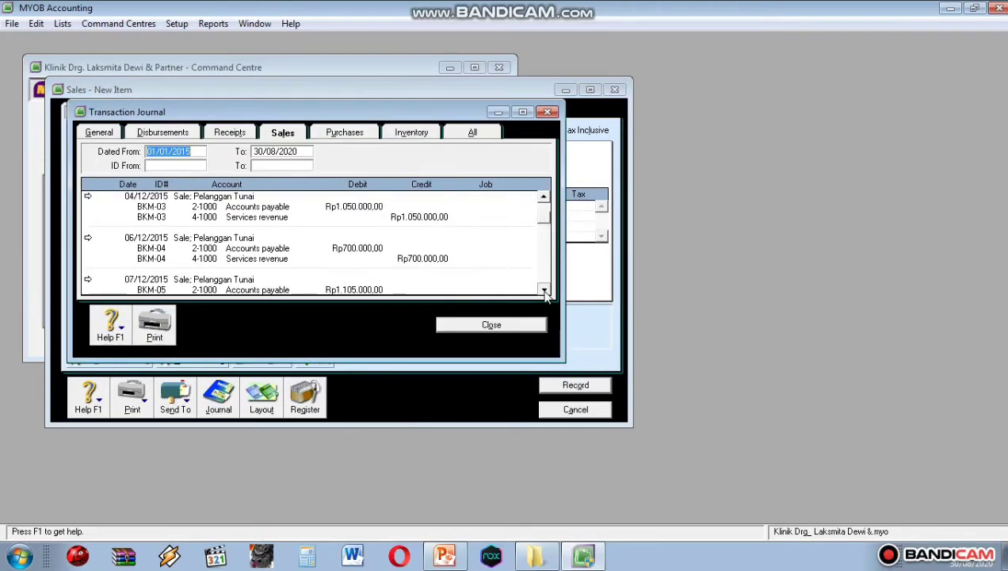
pyautogui.scroll(-4, 545, 238)
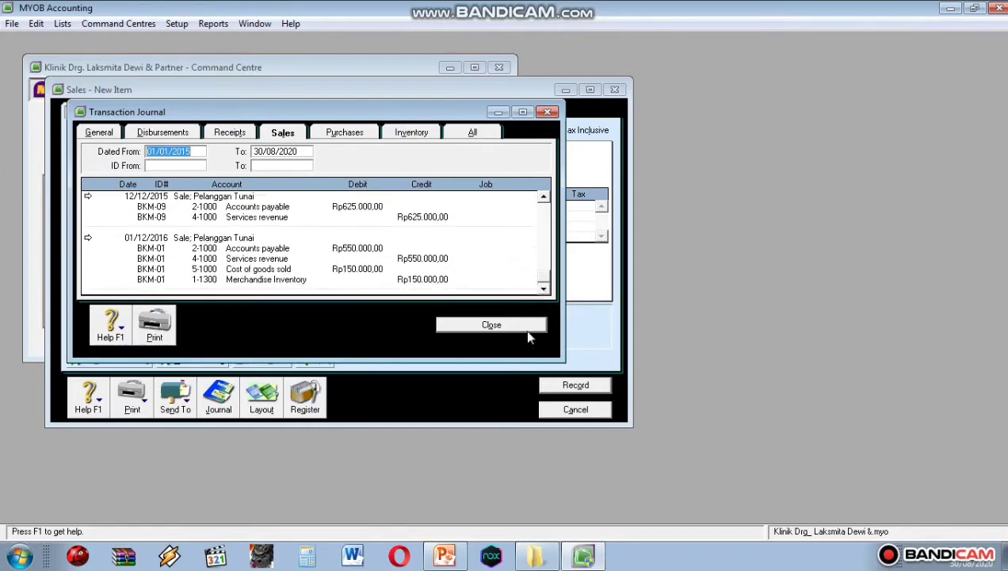
pyautogui.click(522, 328)
# Switch to PowerPoint to read the BKM-10 cash receipt on slide 11, and return to MYOB Accounting.
pyautogui.click(444, 555)
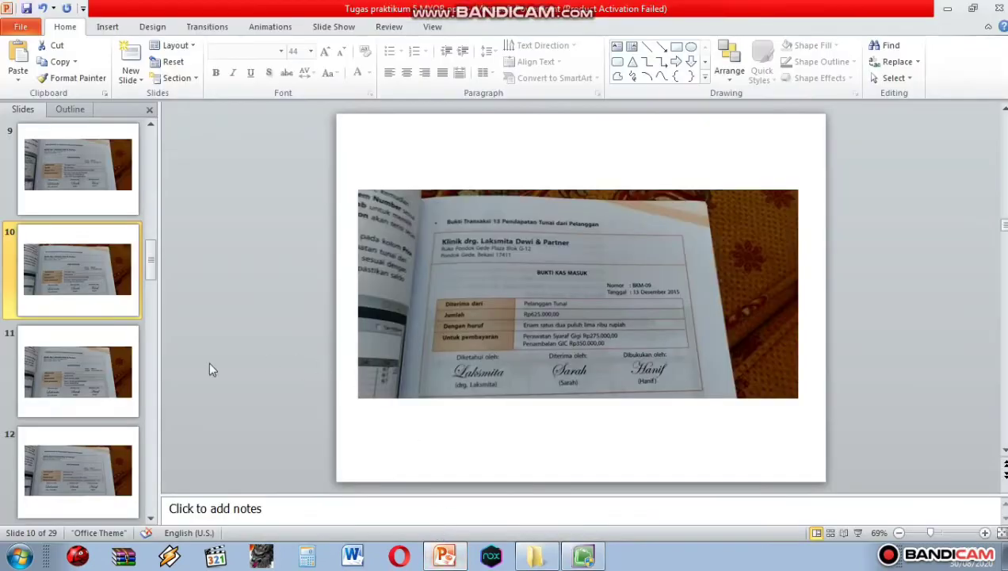
pyautogui.click(106, 377)
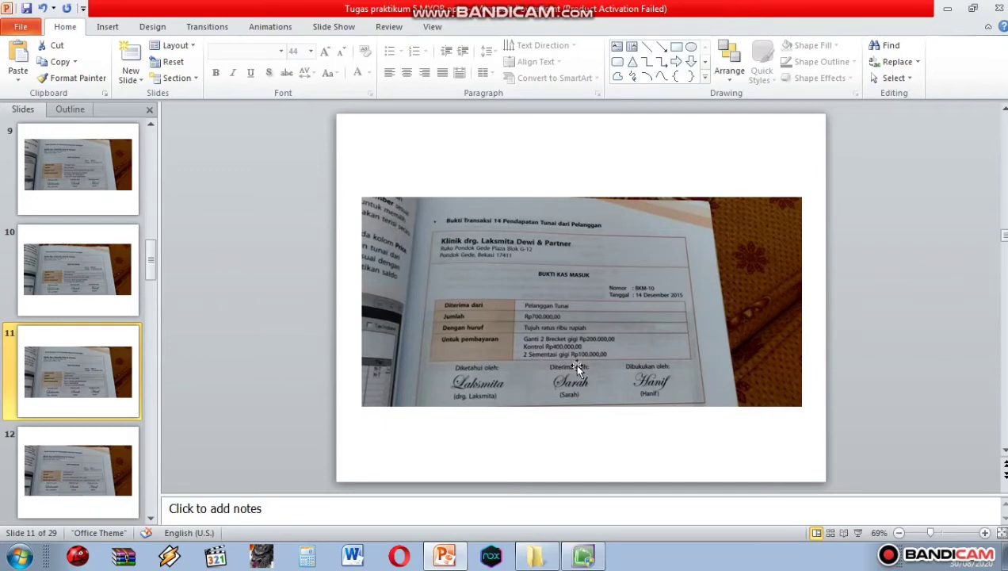
pyautogui.click(585, 557)
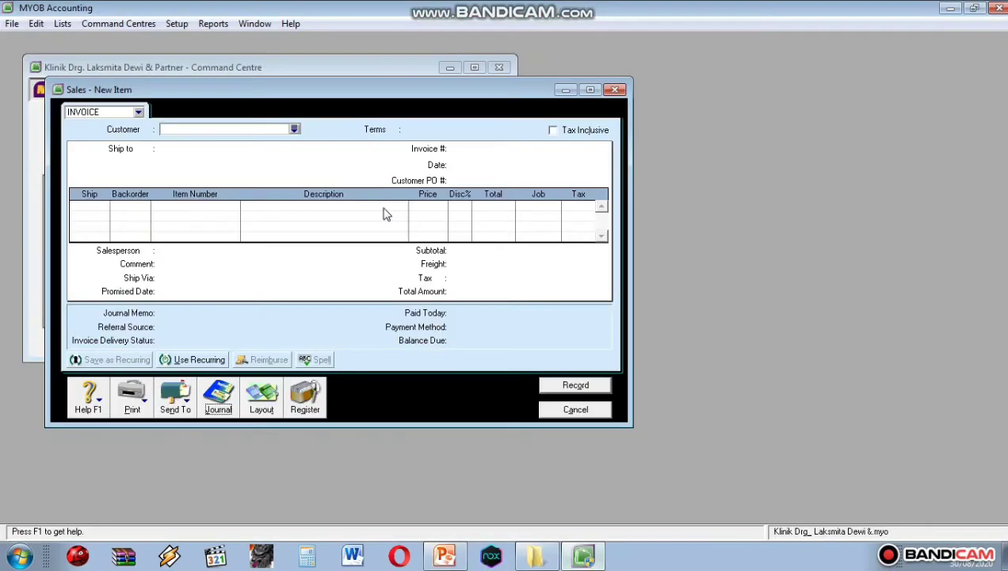
# Start a sales invoice for customer Pelanggan Tunai with invoice number BKM-10 and date 14/12/2015.
pyautogui.click(294, 129)
pyautogui.click(604, 372)
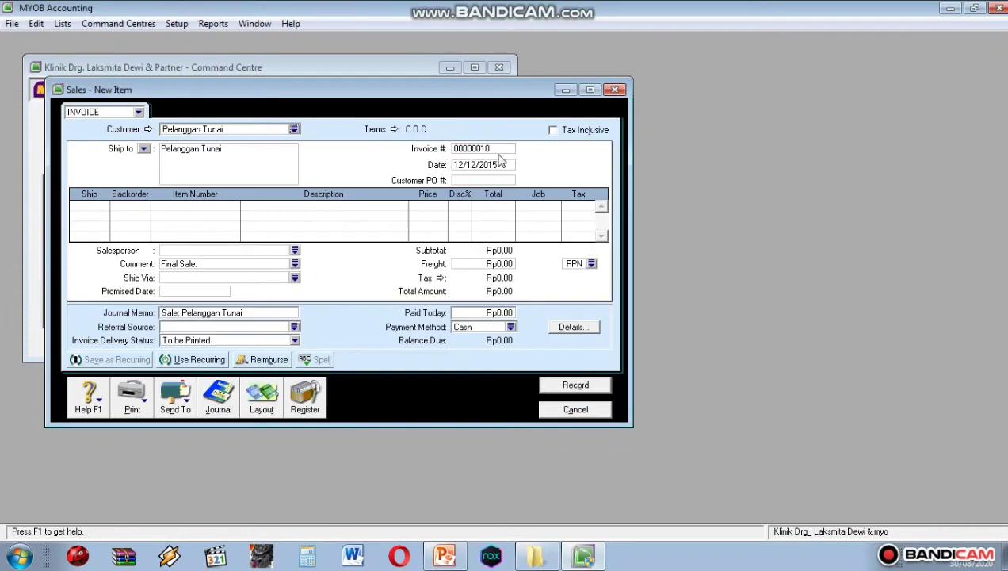
pyautogui.doubleClick(499, 148)
pyautogui.press('BackSpace')
pyautogui.write('BKM-10')
pyautogui.press('Tab')
pyautogui.write('12/12/12015')
pyautogui.click(459, 165)
pyautogui.press('BackSpace')
pyautogui.write('4')
# Fill the first invoice line with quantity 2 of item SV16 (Bracket Gigi) at a price of 100000.
pyautogui.click(103, 204)
pyautogui.write('2')
pyautogui.click(196, 207)
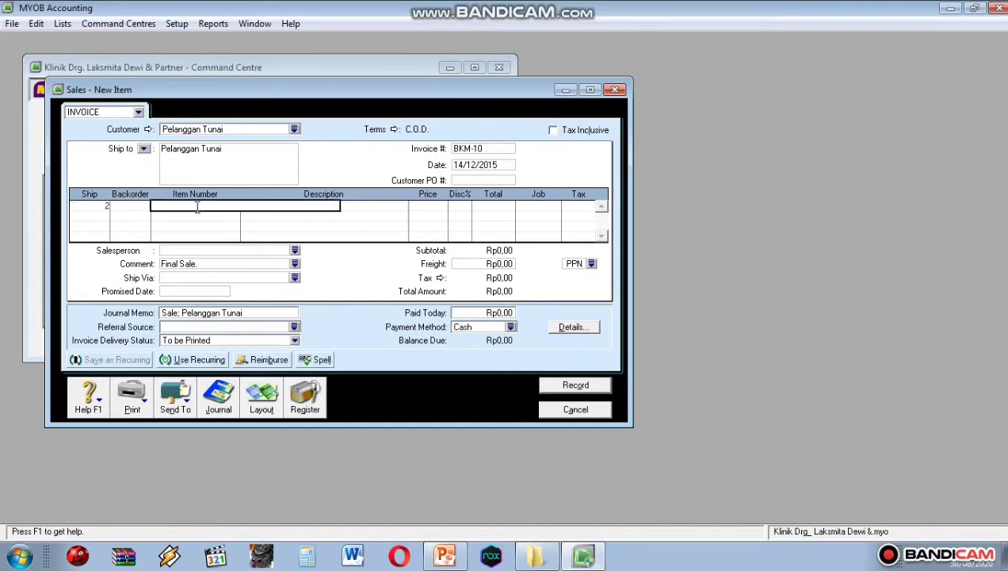
pyautogui.write('SV16')
pyautogui.press('Return')
pyautogui.click(428, 207)
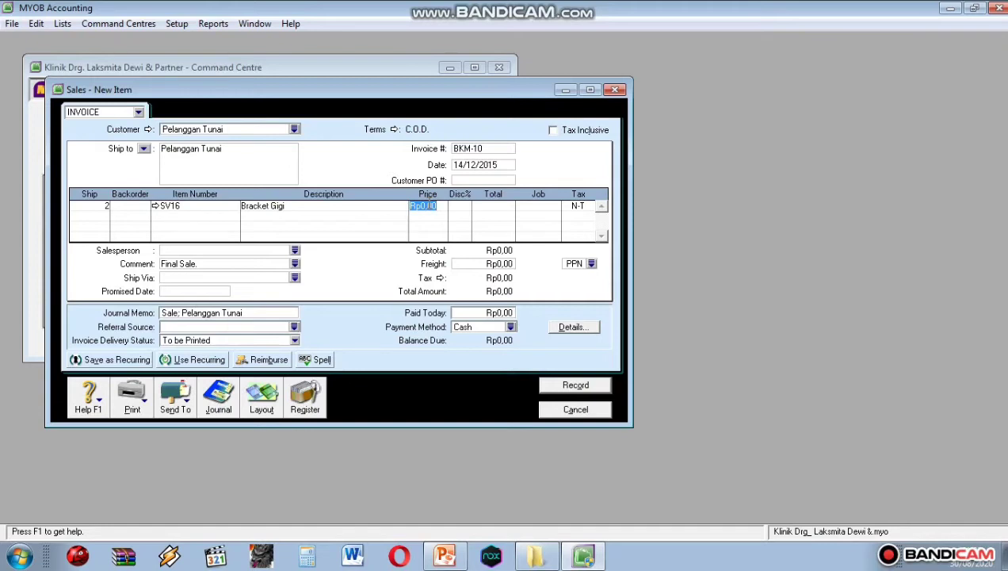
pyautogui.write('100000')
pyautogui.press('Return')
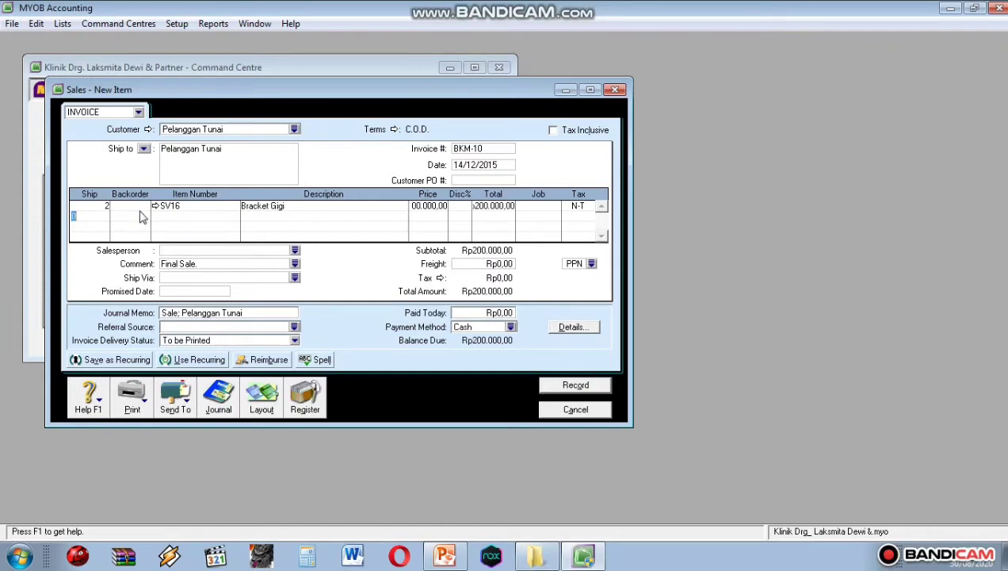
# Add a second invoice line with quantity 1 of item SV15 (Kontrol) at a price of 400000.
pyautogui.write('1')
pyautogui.click(169, 216)
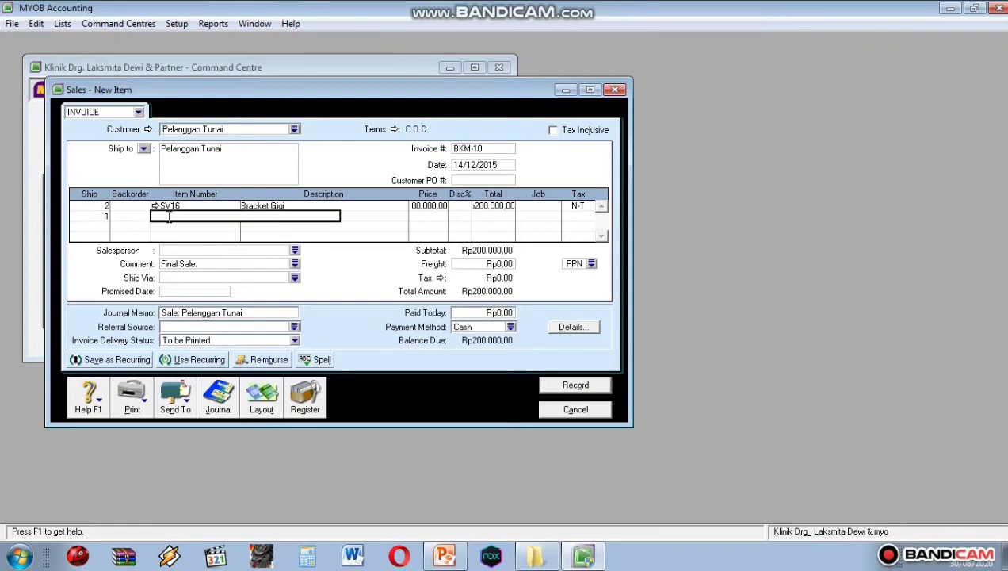
pyautogui.write('SV15')
pyautogui.press('Tab')
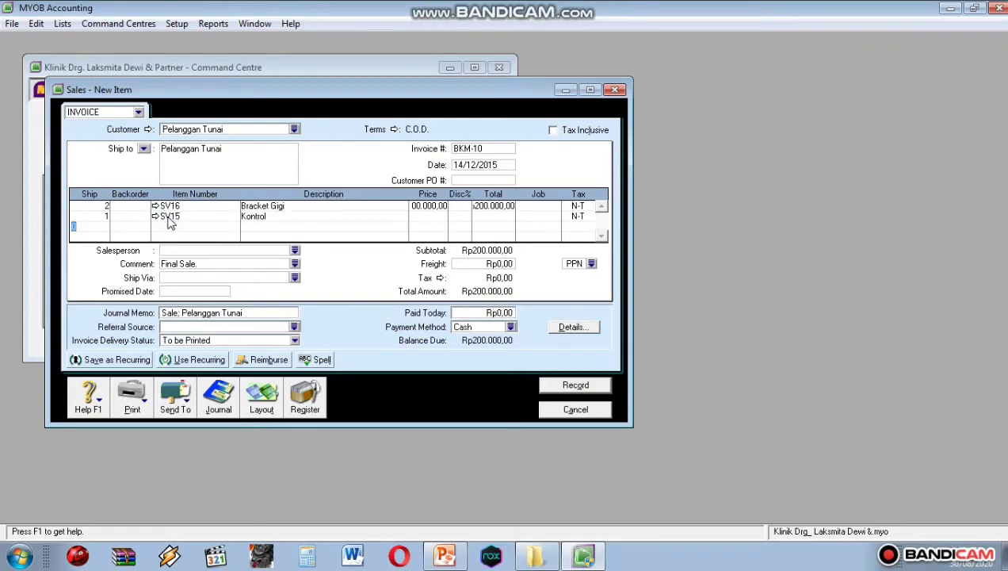
pyautogui.click(436, 217)
pyautogui.write('400000')
pyautogui.press('Return')
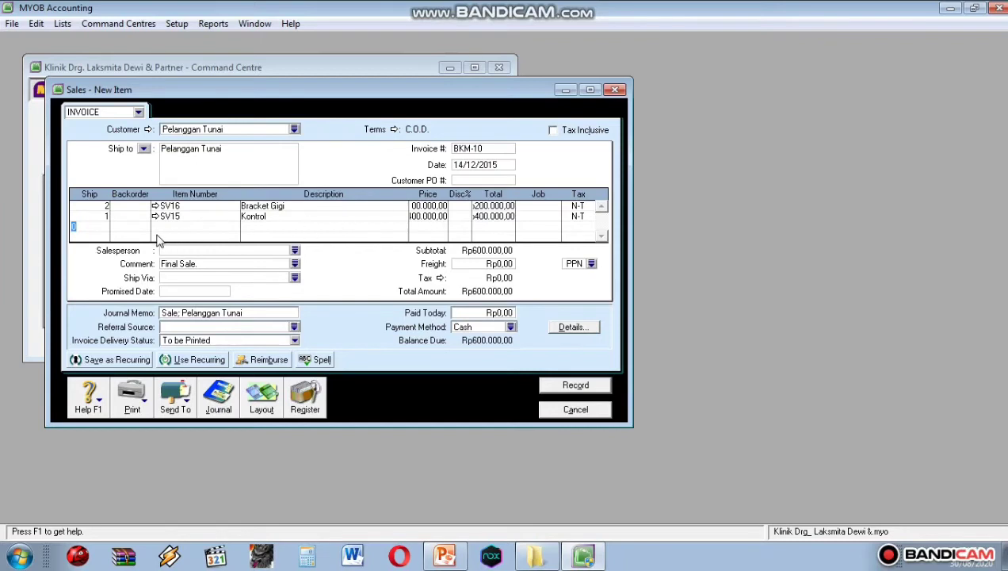
# Add a third invoice line with quantity 2 of item SV17 (Sementasi Gigi) at a price of 50000.
pyautogui.write('2')
pyautogui.click(192, 227)
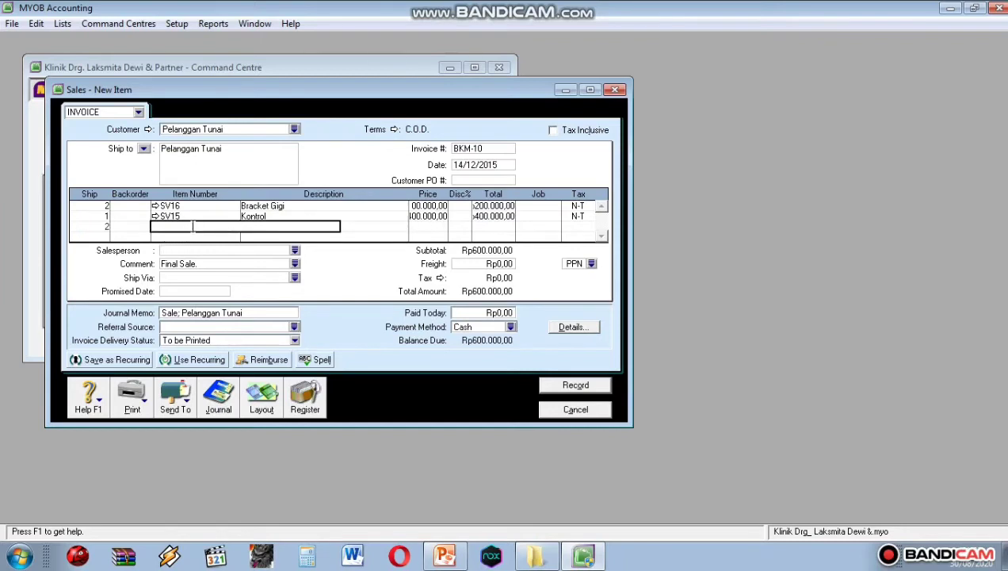
pyautogui.write('SV17')
pyautogui.press('Return')
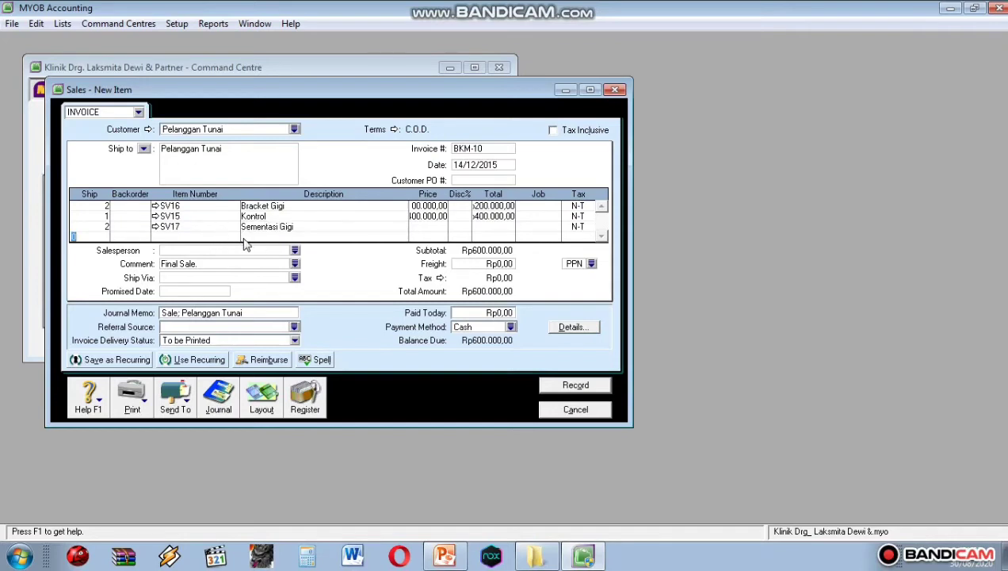
pyautogui.click(427, 227)
pyautogui.write('50000')
pyautogui.press('Return')
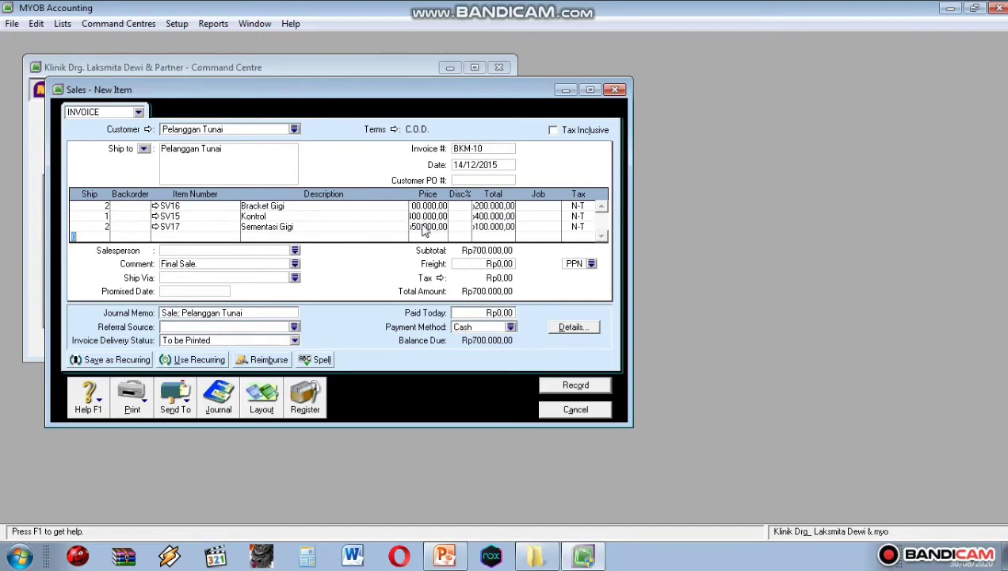
# Enter 700.000 as the amount paid today and record invoice BKM-10.
pyautogui.click(496, 314)
pyautogui.write('400000')
pyautogui.press('Tab')
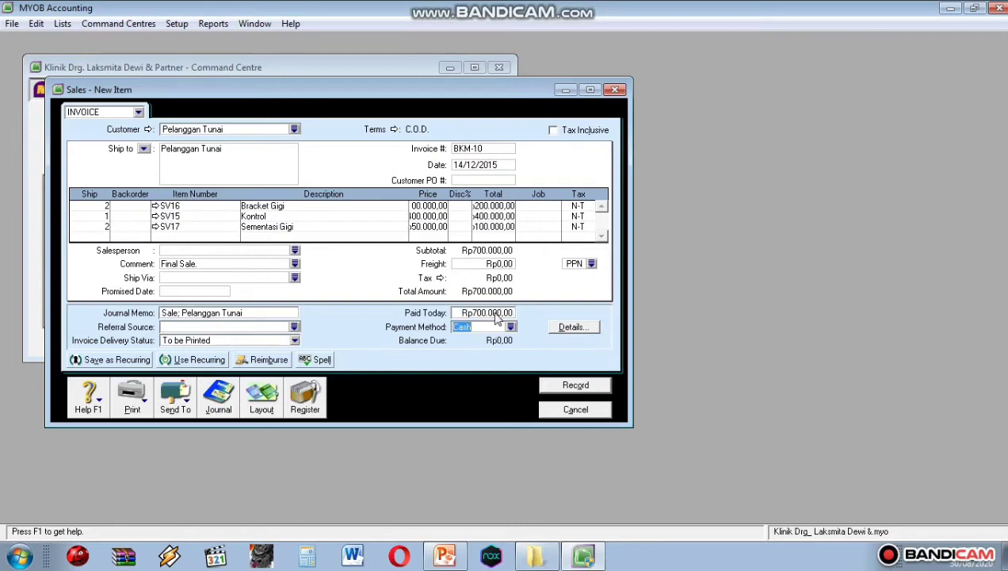
pyautogui.click(569, 386)
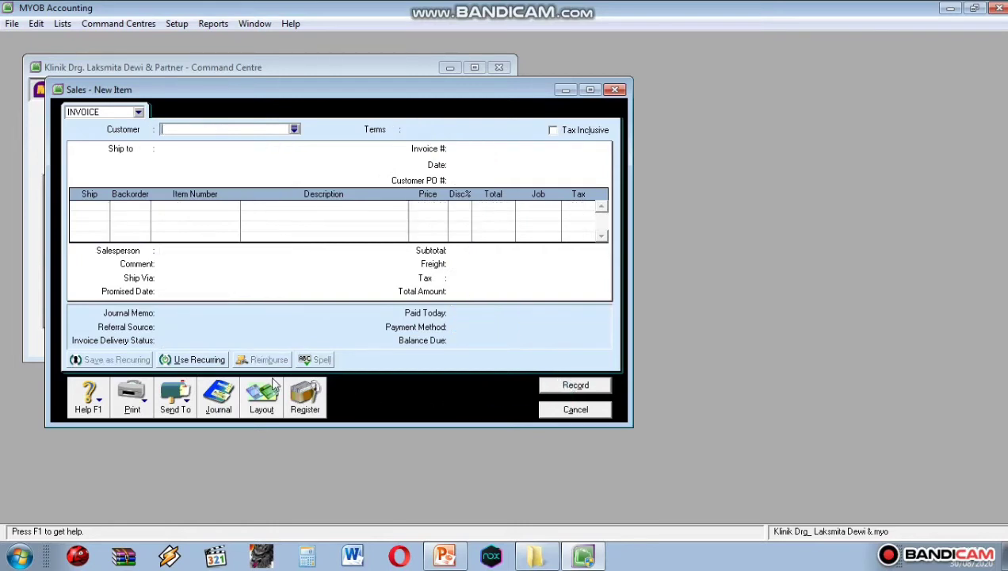
# Review the recorded sales in the transaction journal and close it.
pyautogui.click(220, 396)
pyautogui.scroll(-3, 552, 294)
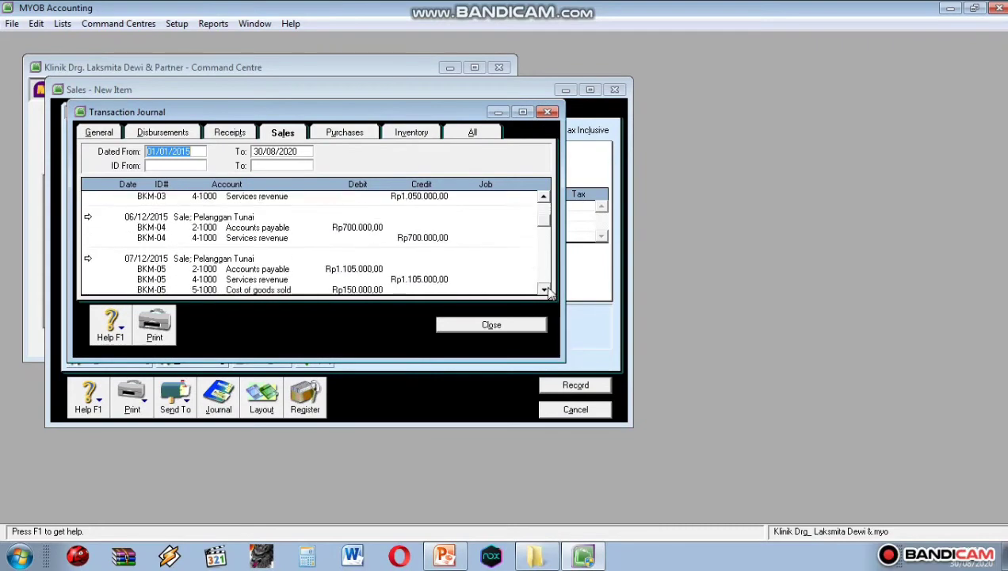
pyautogui.scroll(-5, 543, 290)
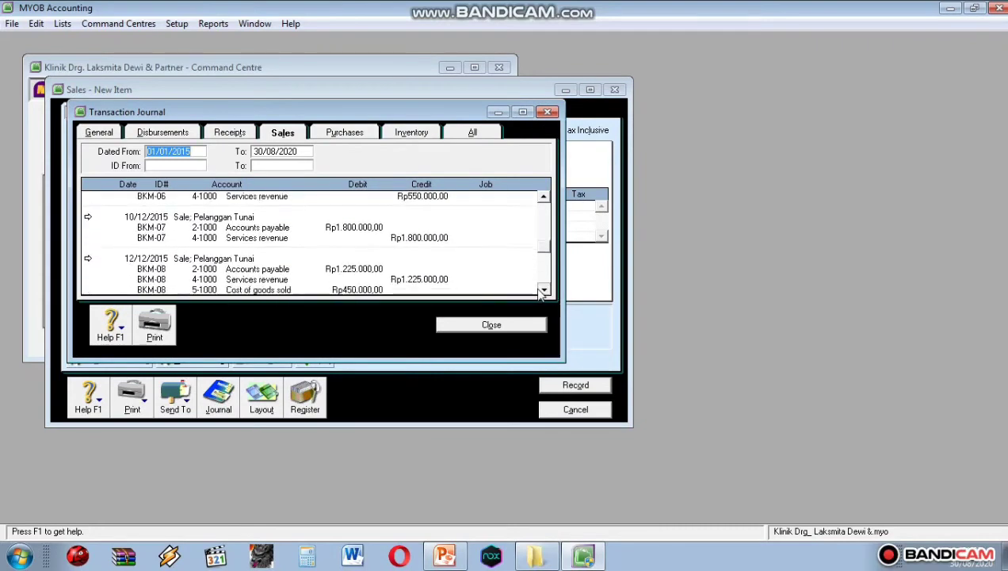
pyautogui.scroll(-1, 544, 290)
pyautogui.click(522, 325)
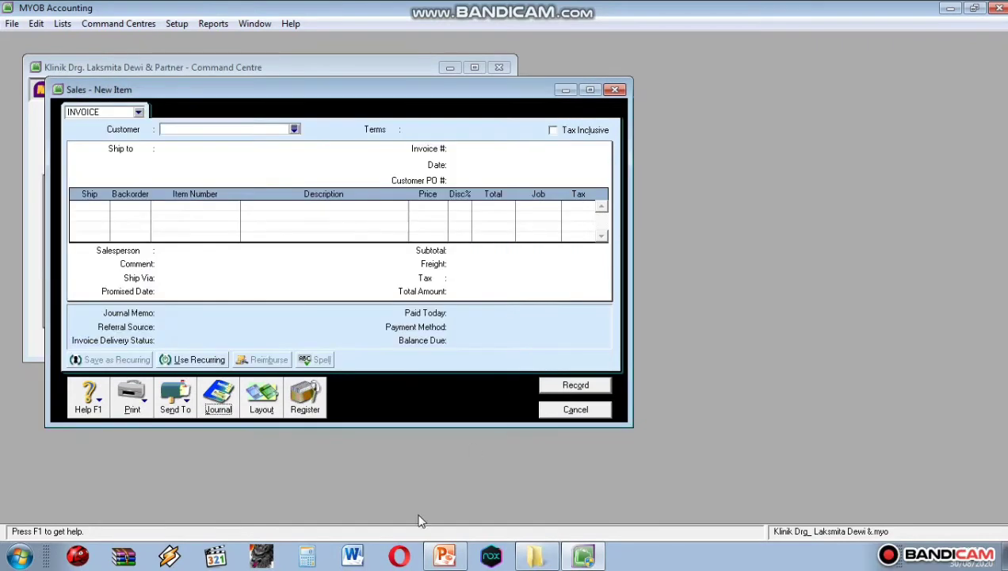
# Consult voucher BKM-11 on slide 12 in PowerPoint and start invoice BKM-11 for Pelanggan Tunai dated 14/12/2015 in MYOB.
pyautogui.click(445, 555)
pyautogui.scroll(-2, 109, 388)
pyautogui.click(99, 299)
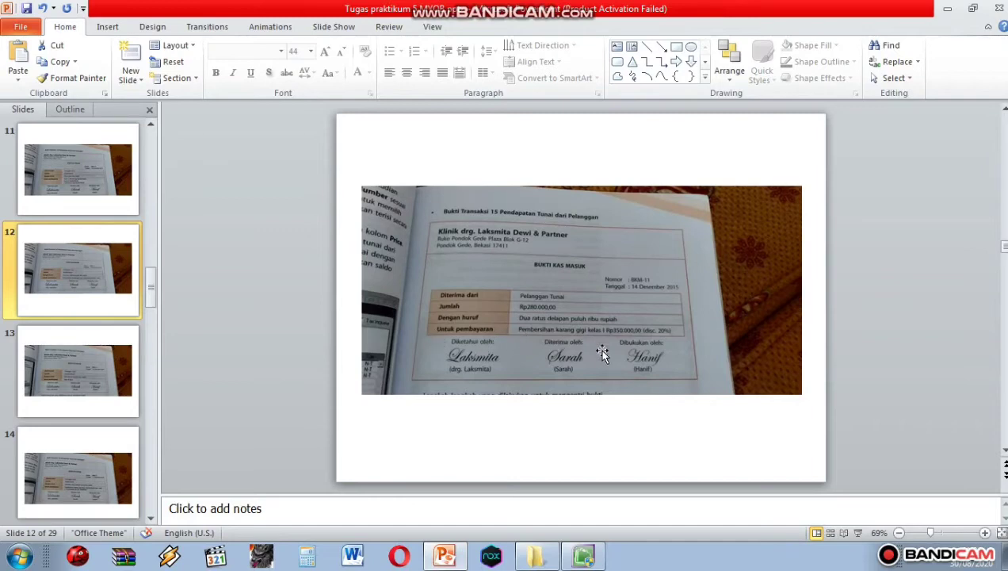
pyautogui.click(583, 554)
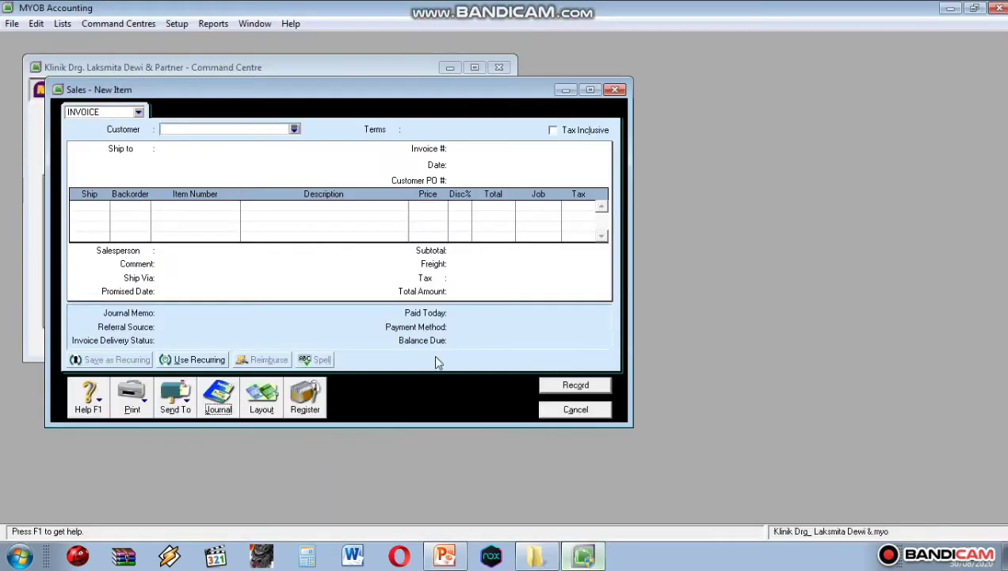
pyautogui.click(294, 129)
pyautogui.click(475, 149)
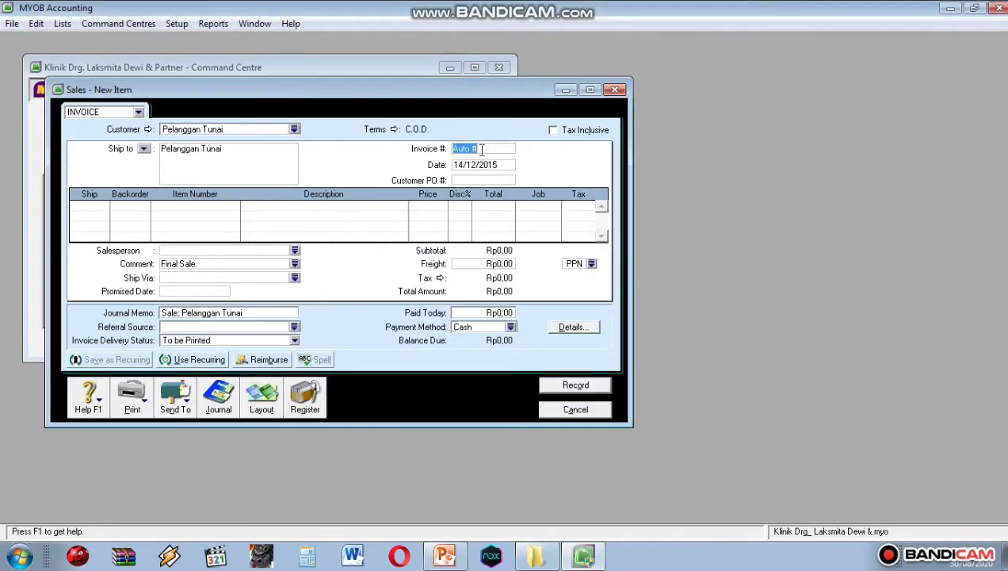
pyautogui.press('BackSpace')
pyautogui.write('BKM-11')
pyautogui.press('Tab')
pyautogui.write('1')
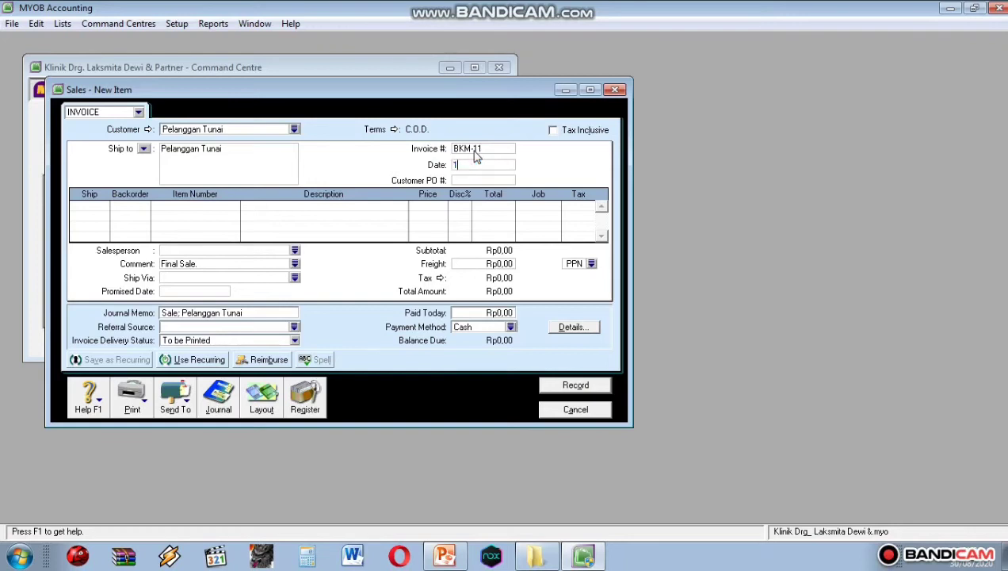
pyautogui.write('4/12/2015')
# Add an invoice line with quantity 1 of item SV03 (Karang Gigi Kelas I, II, III) at a price of 350.000 with 20% discount.
pyautogui.click(90, 206)
pyautogui.write('1')
pyautogui.click(181, 206)
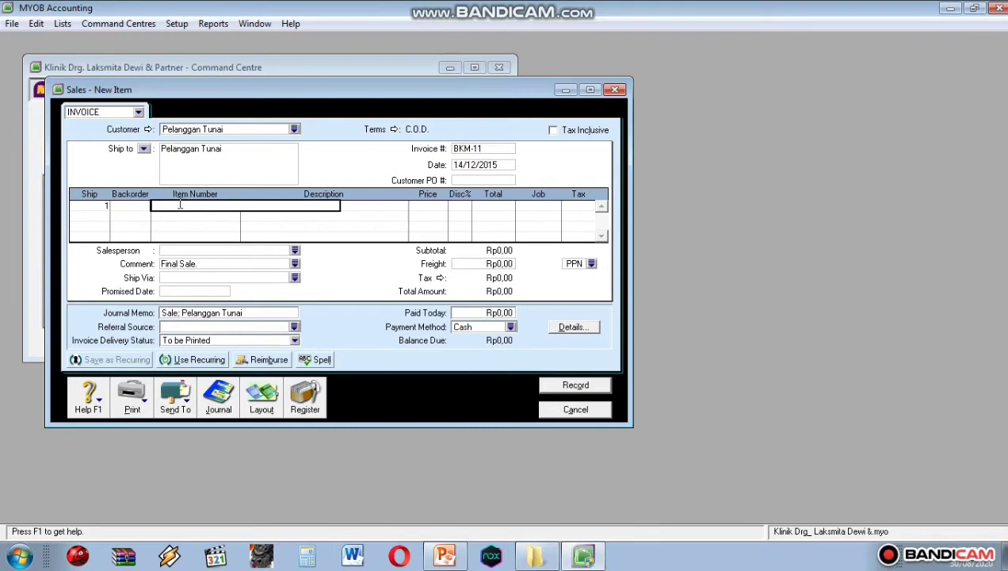
pyautogui.write('SV03')
pyautogui.press('Tab')
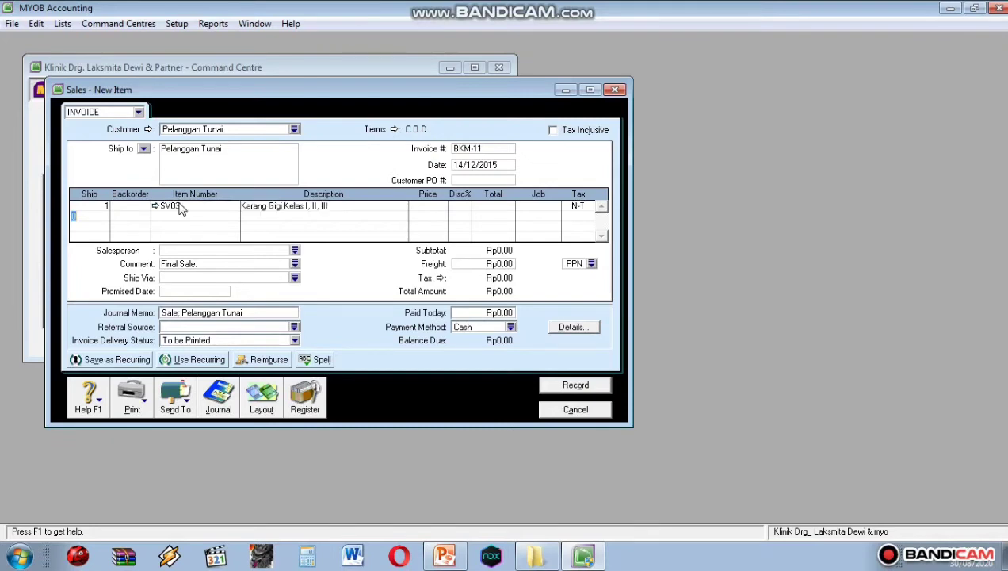
pyautogui.click(435, 206)
pyautogui.write('350.000')
pyautogui.press('Tab')
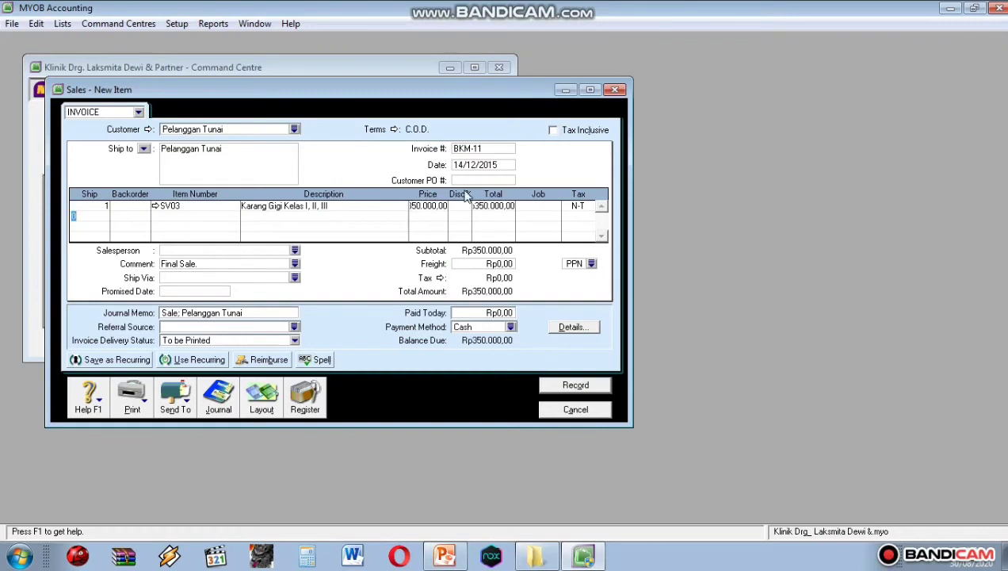
pyautogui.write('20')
# Enter 280000 as the amount paid today and record invoice BKM-11.
pyautogui.click(496, 312)
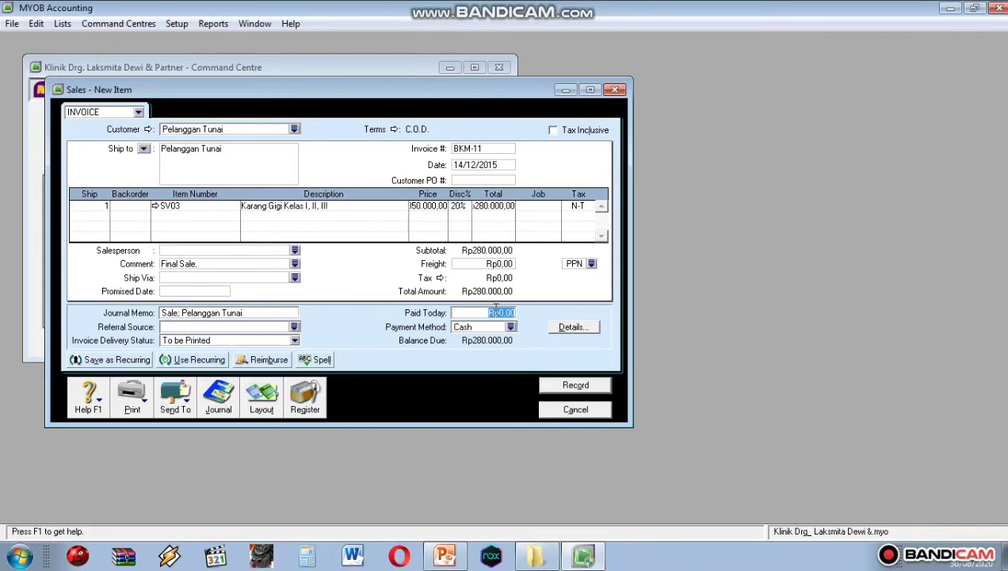
pyautogui.write('280000')
pyautogui.press('Tab')
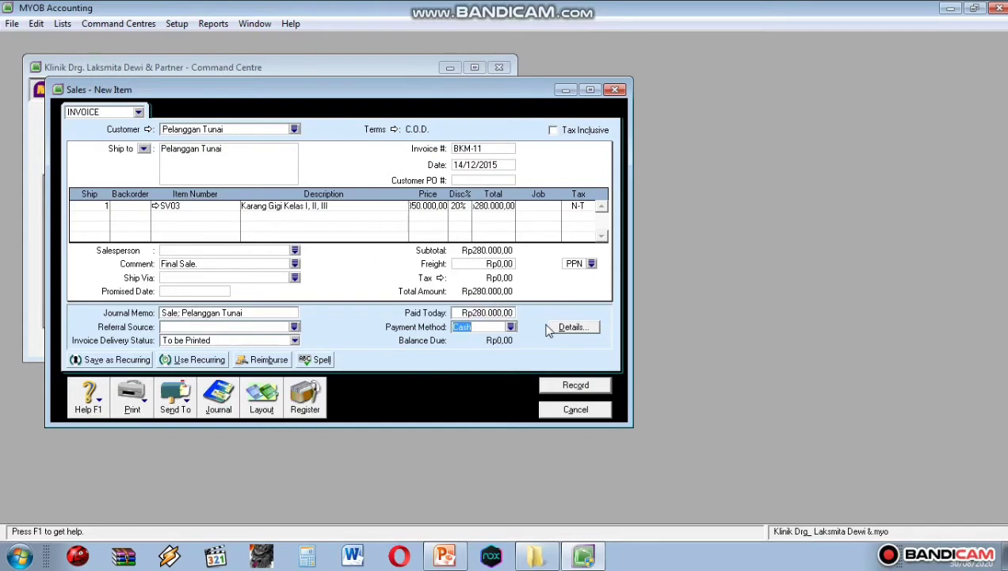
pyautogui.click(572, 386)
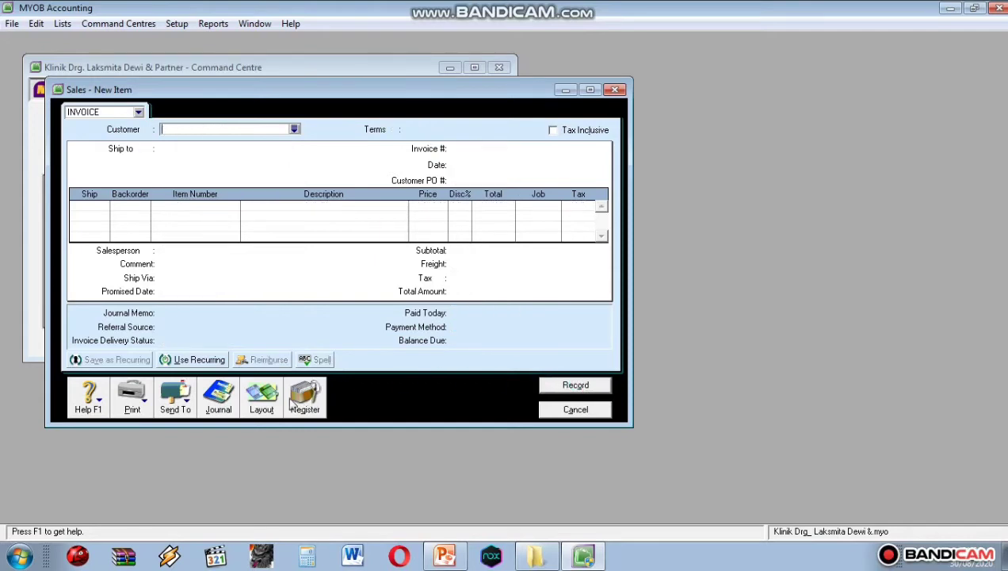
# Review the recorded sales in the transaction journal and close it.
pyautogui.click(219, 404)
pyautogui.click(544, 291)
pyautogui.scroll(-8, 543, 291)
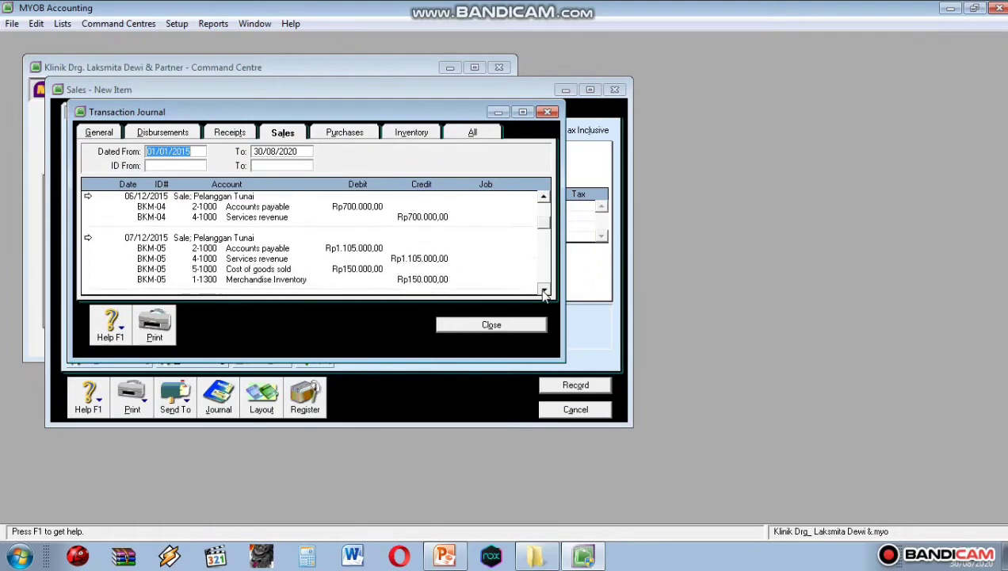
pyautogui.click(514, 326)
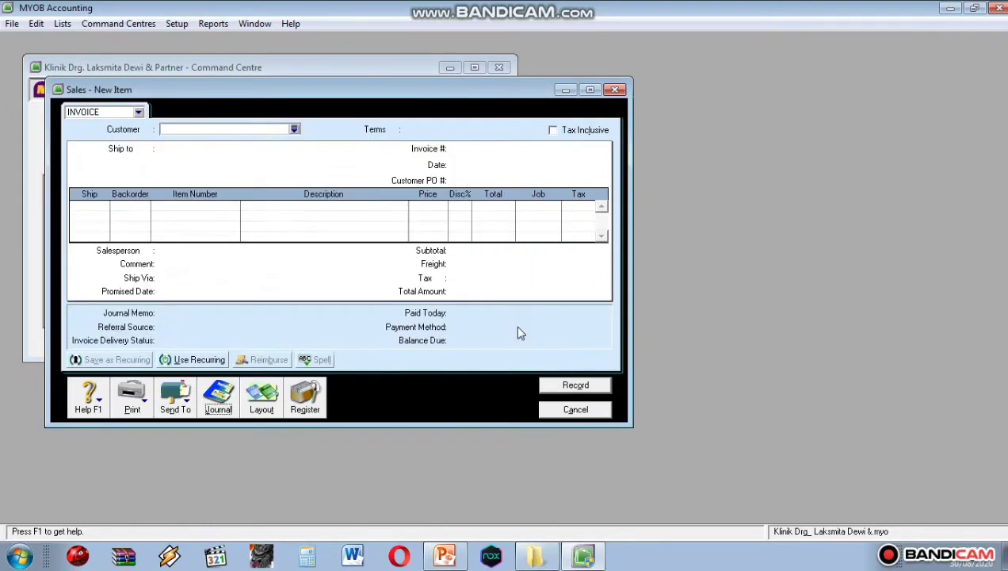
# Consult the voucher on slide 13 in PowerPoint and start invoice BKM-12 for Pelanggan Tunai dated 16/12/2015 in MYOB.
pyautogui.click(445, 555)
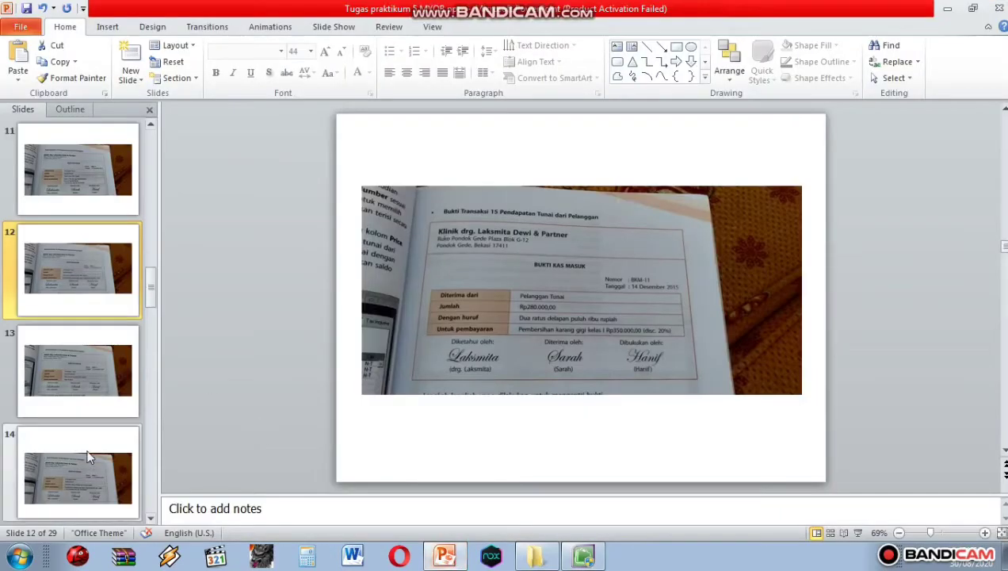
pyautogui.click(101, 368)
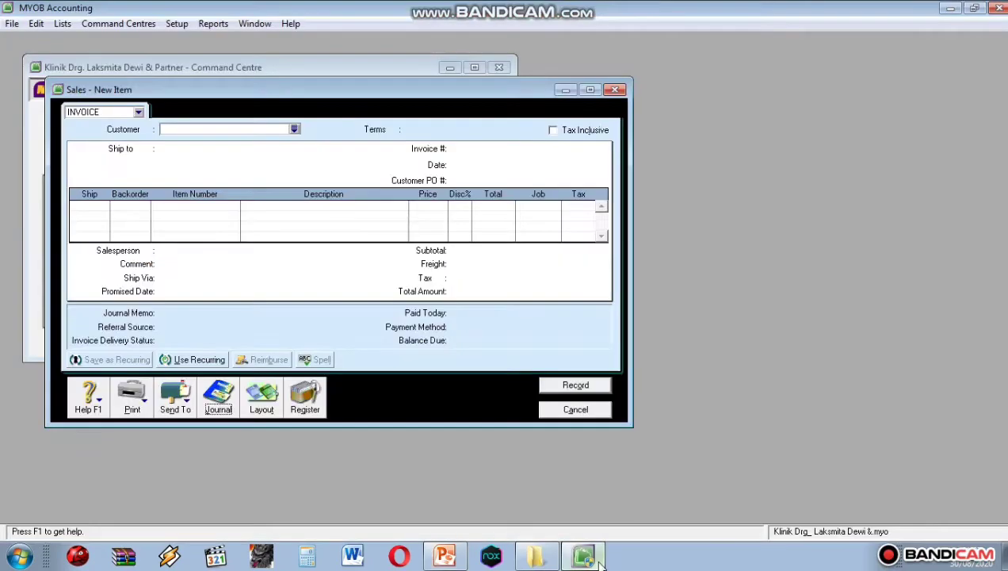
pyautogui.click(584, 555)
pyautogui.click(294, 129)
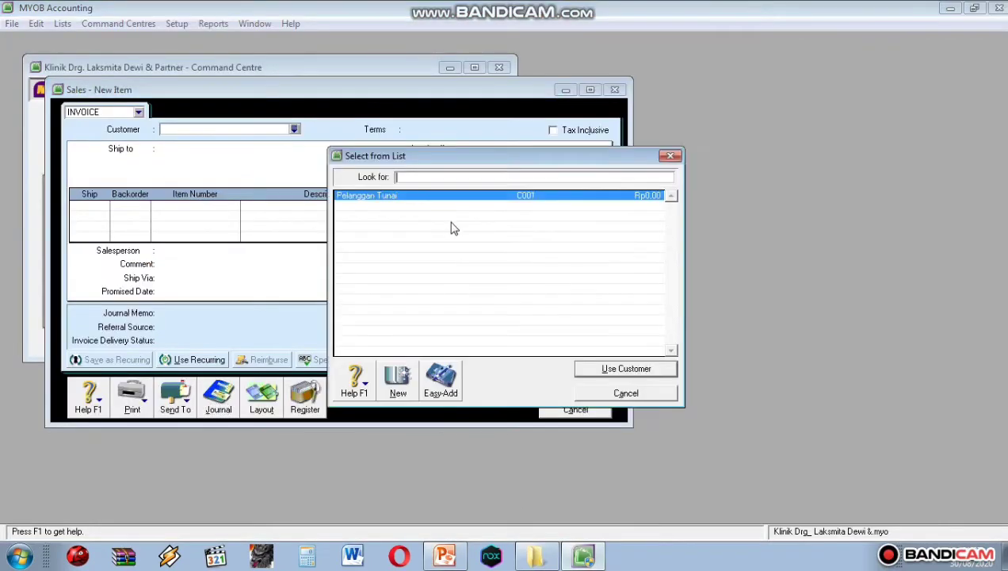
pyautogui.click(626, 369)
pyautogui.click(493, 149)
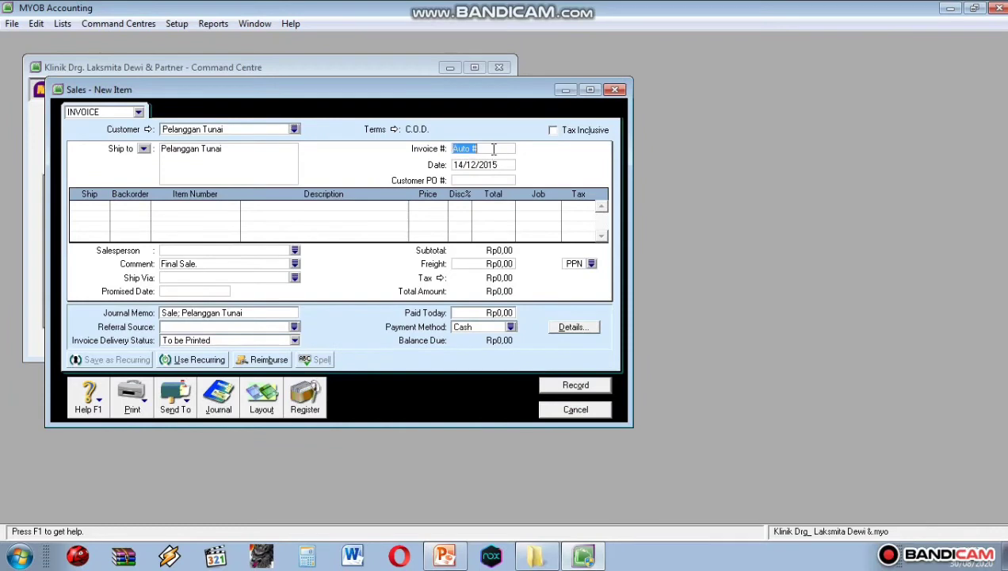
pyautogui.write('BKM-12')
pyautogui.press('Tab')
pyautogui.write('16/')
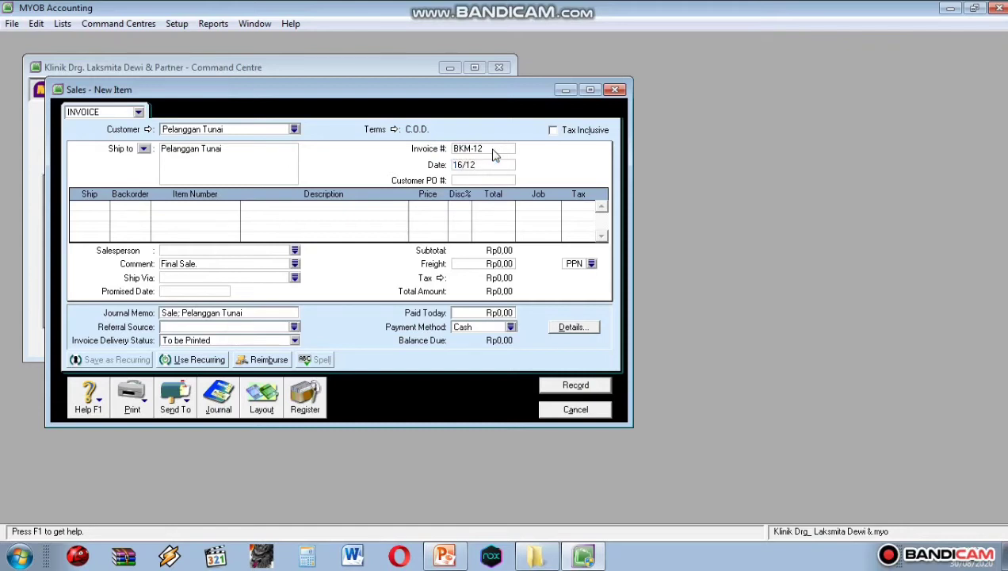
pyautogui.write('12/2015')
# Add an invoice line with quantity 1 of item SL05 (Obat R Basic) at a price of 1050000.
pyautogui.click(97, 205)
pyautogui.click(103, 206)
pyautogui.write('1')
pyautogui.click(178, 206)
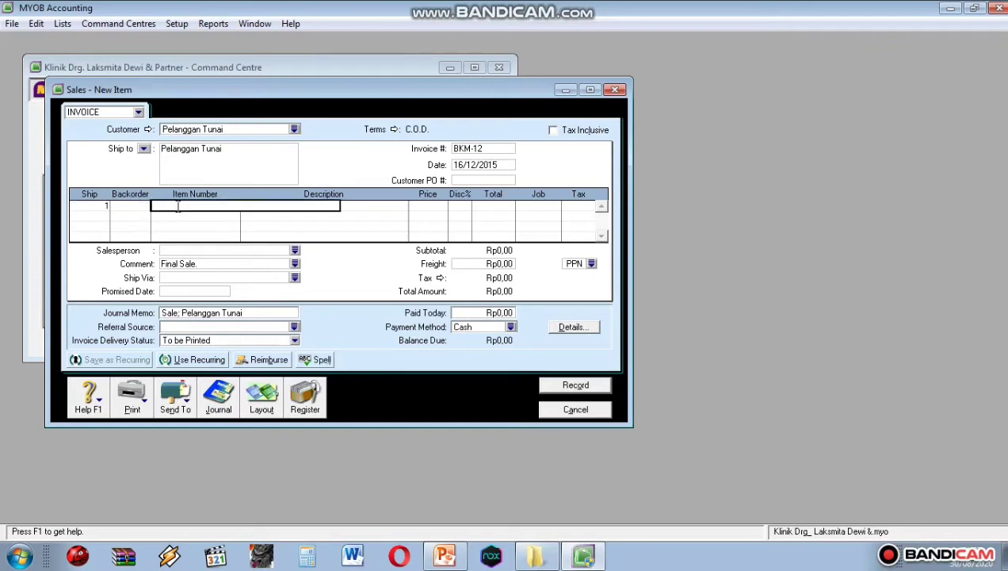
pyautogui.write('SL05')
pyautogui.press('Tab')
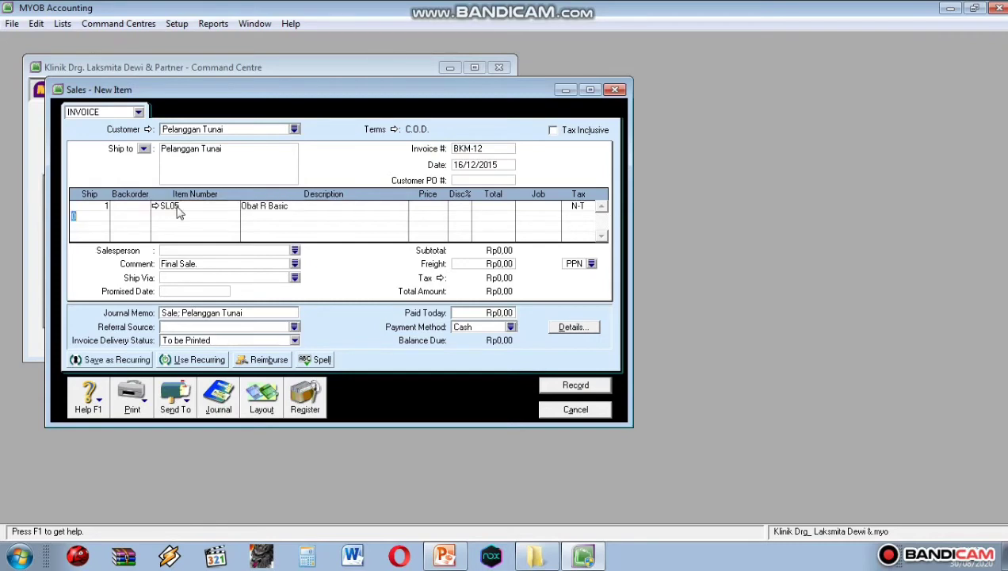
pyautogui.click(438, 206)
pyautogui.write('1050000')
pyautogui.press('Return')
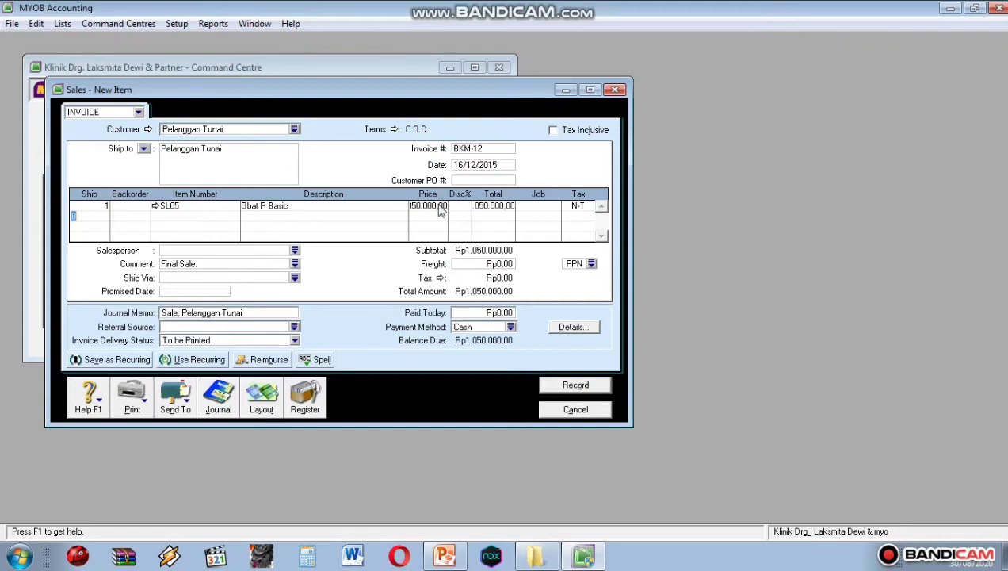
# Enter 1.050.000 as the amount paid today and record invoice BKM-12.
pyautogui.click(498, 313)
pyautogui.write('1.0')
pyautogui.write('50.000')
pyautogui.press('Tab')
pyautogui.click(584, 386)
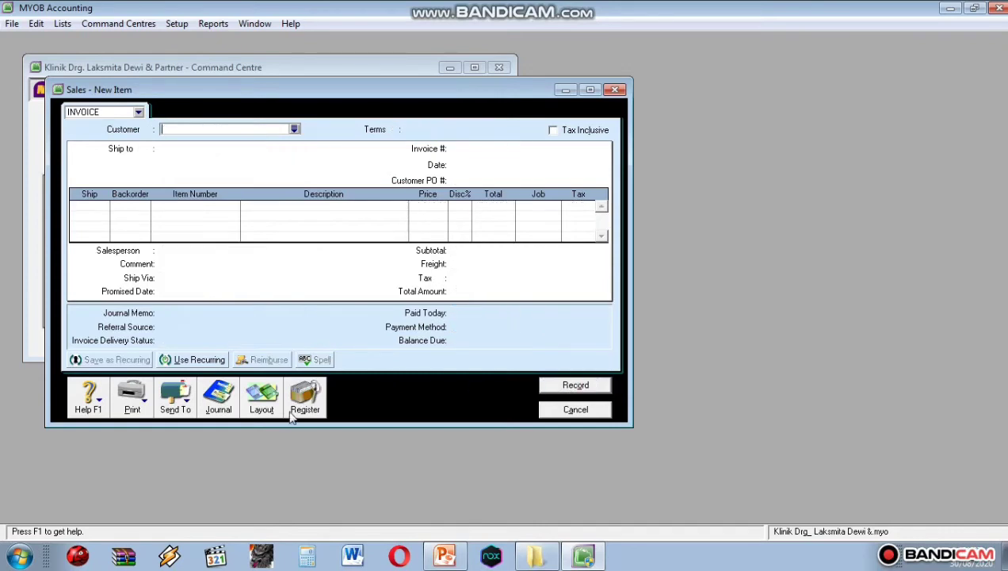
# Examine the sales transaction journal through to the BKM-12 entry and close it.
pyautogui.click(214, 402)
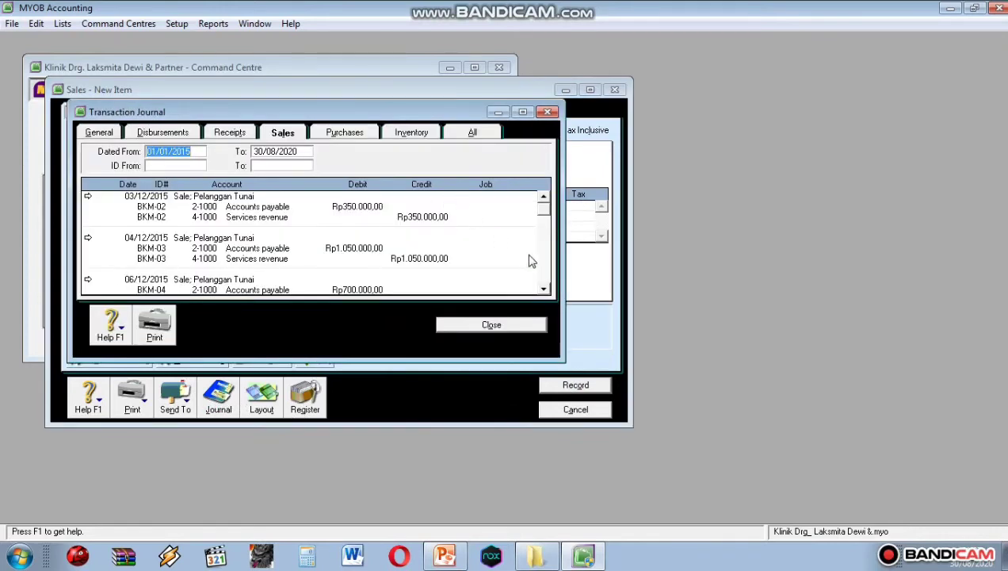
pyautogui.click(543, 288)
pyautogui.click(543, 289)
pyautogui.click(543, 288)
pyautogui.click(543, 288)
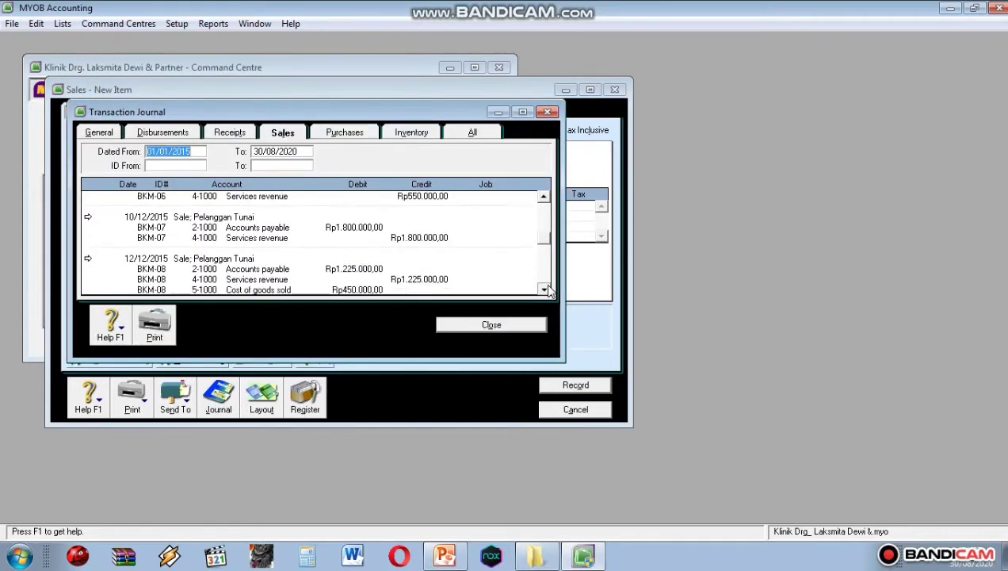
pyautogui.click(543, 289)
pyautogui.click(544, 288)
pyautogui.click(543, 289)
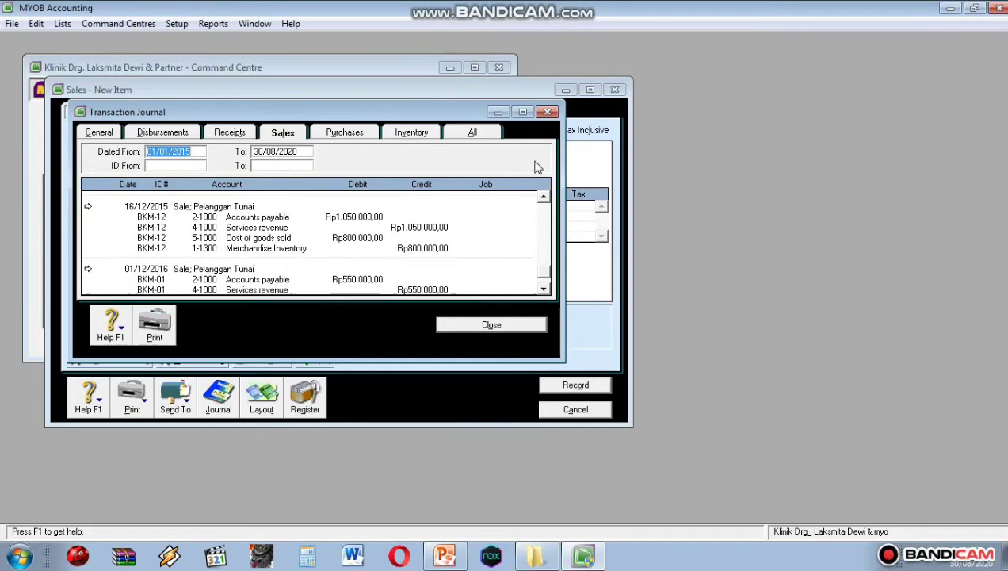
pyautogui.click(547, 112)
# Consult voucher BKM-13 on slide 14 in PowerPoint and start invoice BKM-13 for Pelanggan Tunai dated 17/12/2015 in MYOB.
pyautogui.click(444, 554)
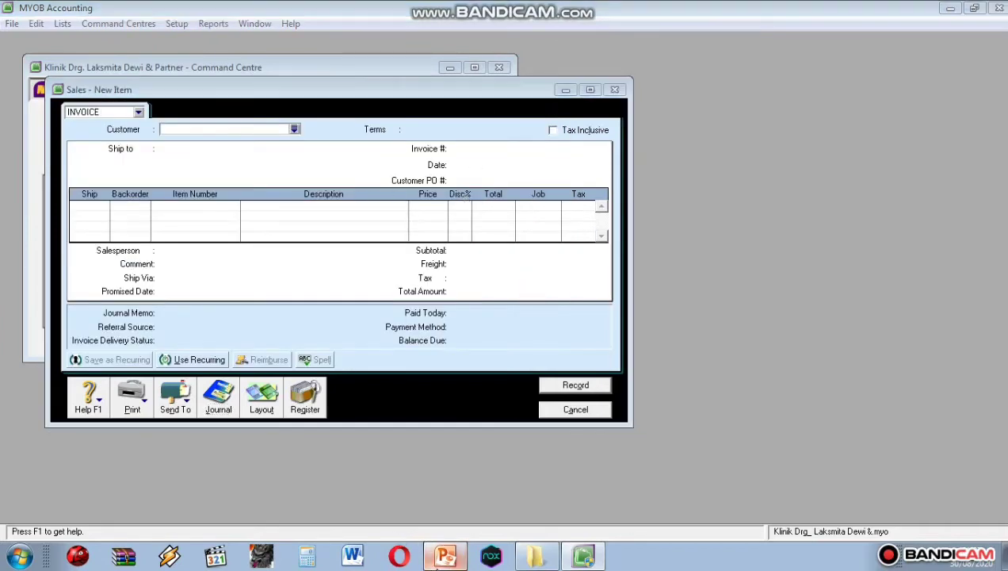
pyautogui.scroll(-3, 111, 424)
pyautogui.click(99, 279)
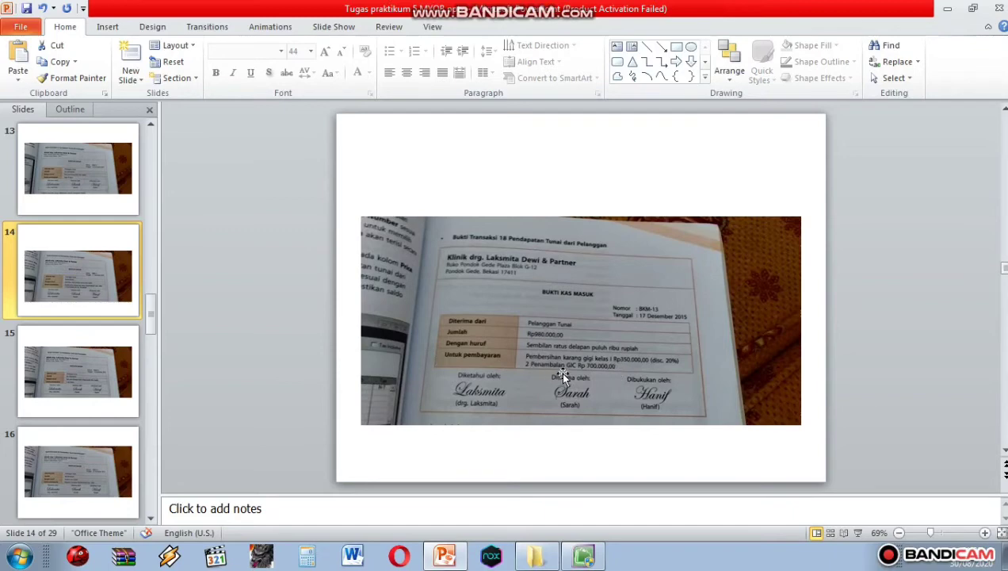
pyautogui.click(584, 555)
pyautogui.click(294, 130)
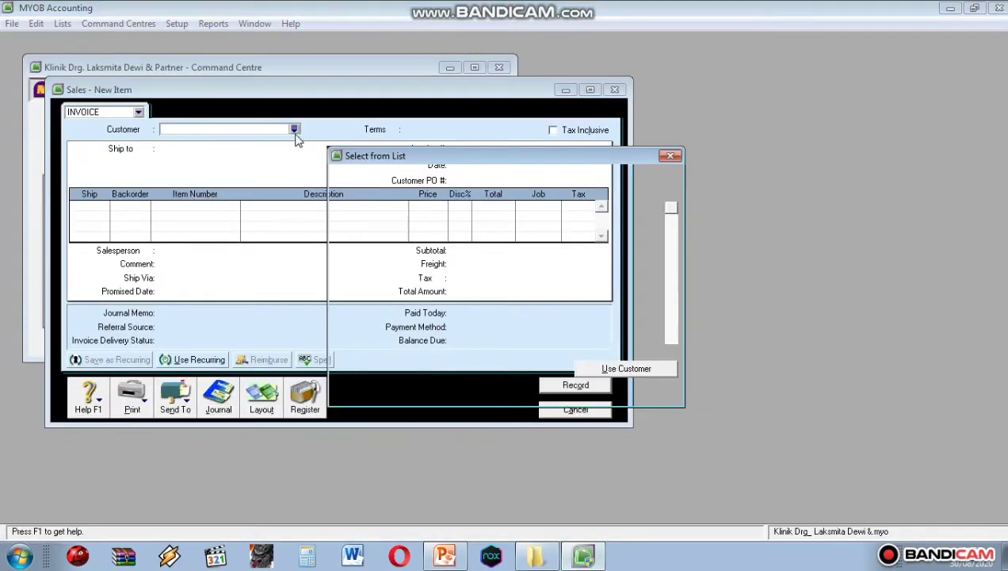
pyautogui.click(601, 374)
pyautogui.doubleClick(495, 148)
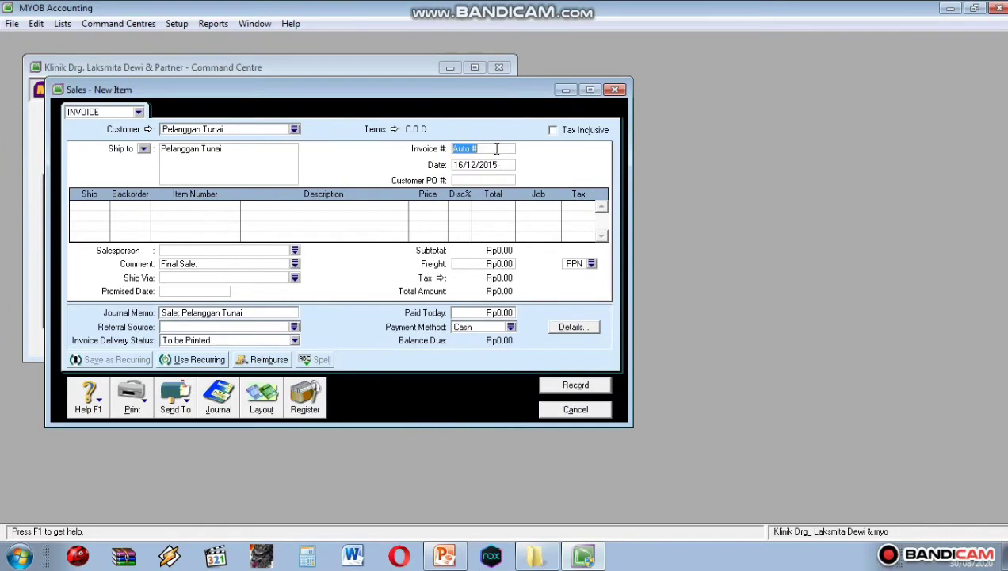
pyautogui.press('BackSpace')
pyautogui.write('BKM-13')
pyautogui.press('Tab')
pyautogui.write('17/12/2015')
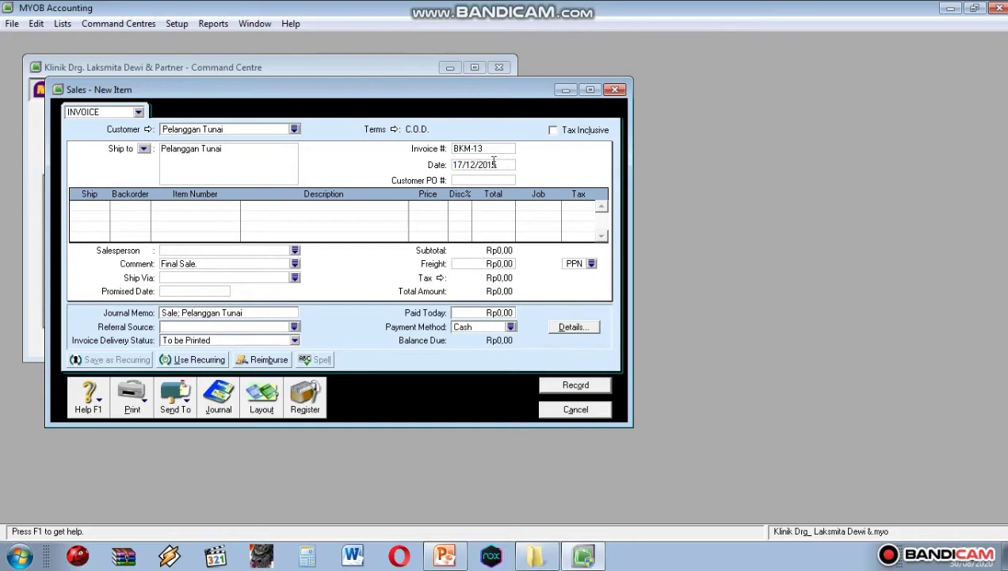
# Add an invoice line with quantity 1 of item SV03 (Karang Gigi Kelas I, II, III) at a price of 350000 with 20% discount.
pyautogui.click(99, 206)
pyautogui.write('1')
pyautogui.click(175, 207)
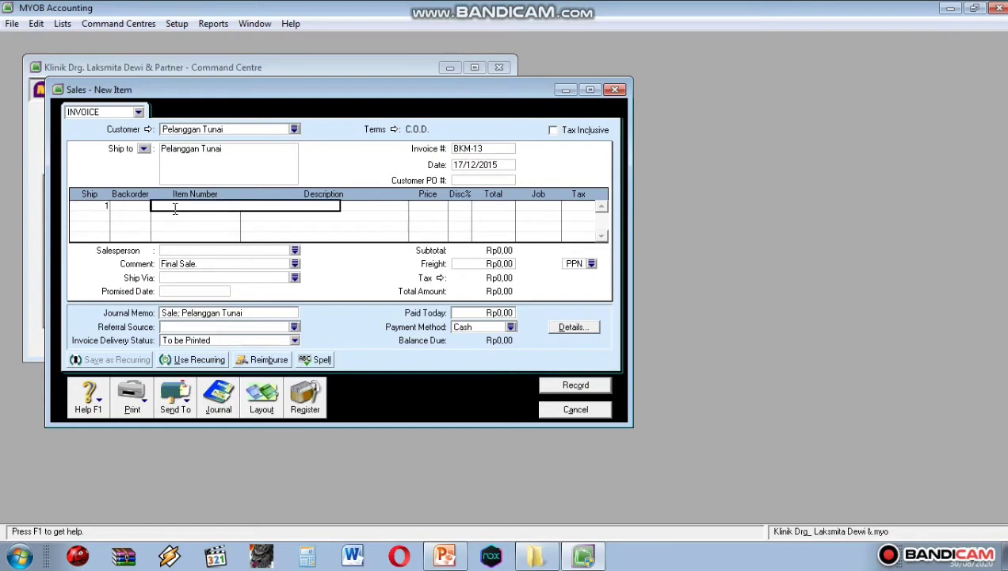
pyautogui.write('SV03')
pyautogui.press('Return')
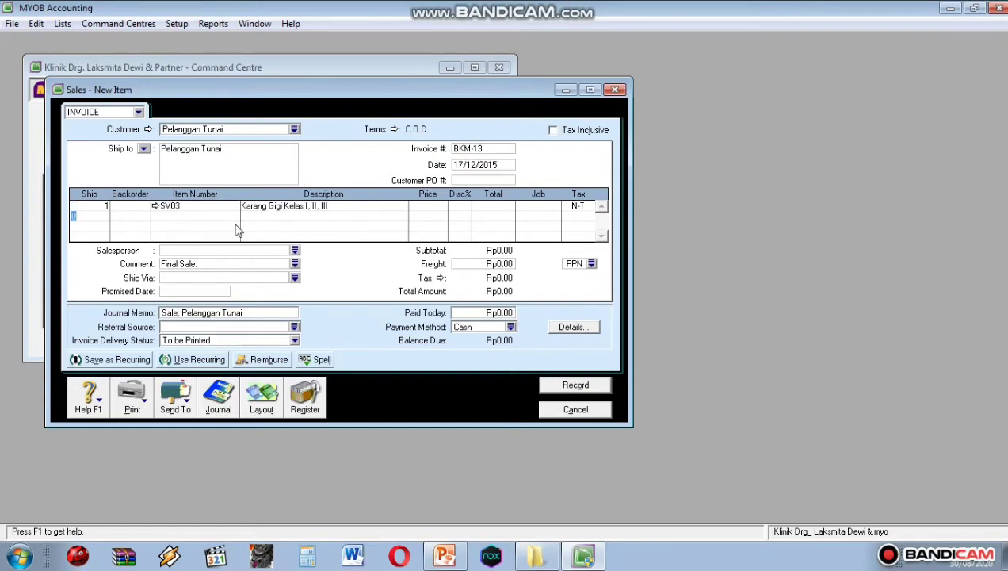
pyautogui.click(435, 206)
pyautogui.write('350000')
pyautogui.press('Return')
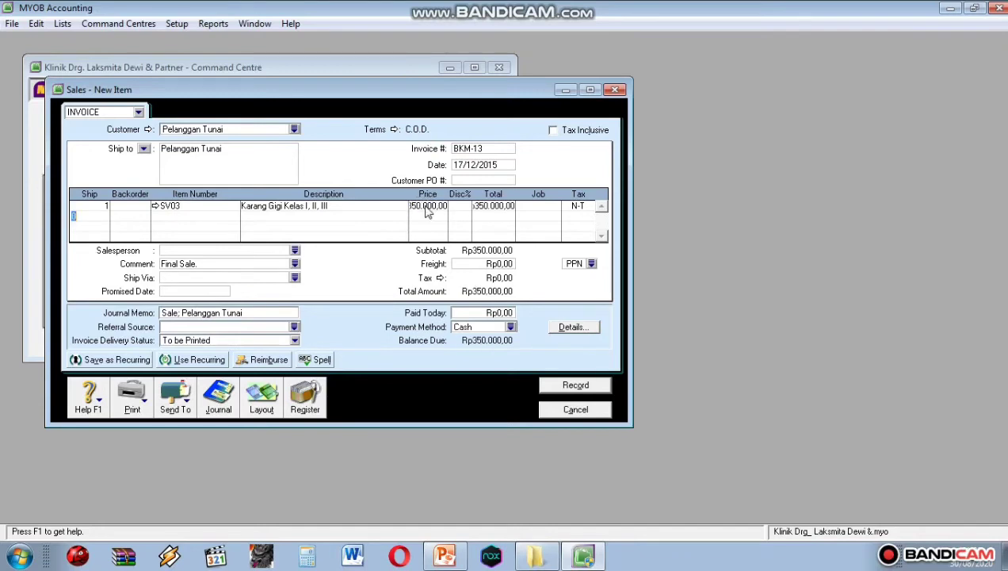
pyautogui.click(460, 206)
pyautogui.write('20')
pyautogui.press('Return')
# Add a second invoice line with quantity 2 of item SV07 (Penambalan Gic) at a price of 350000.
pyautogui.click(166, 220)
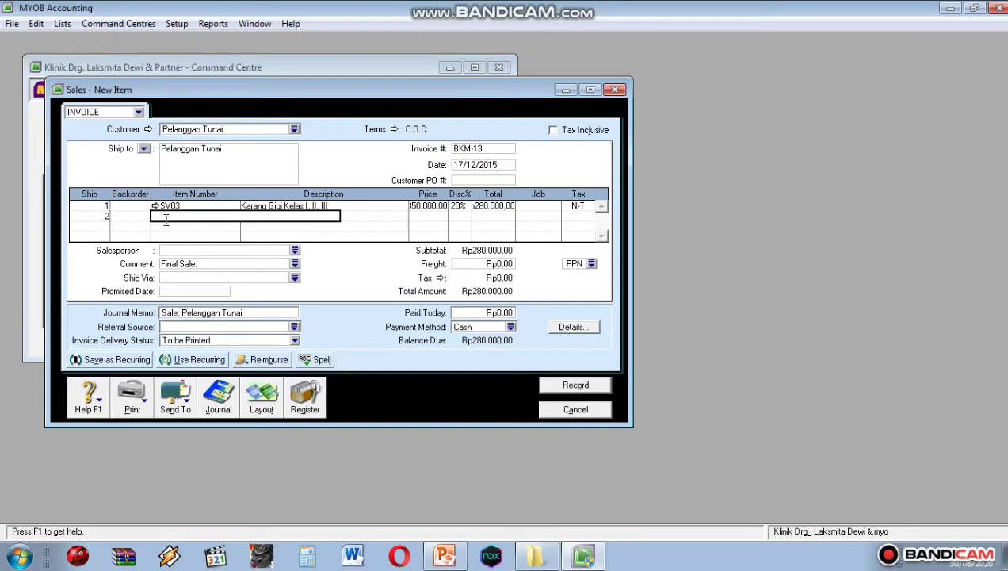
pyautogui.write('SV07')
pyautogui.press('Return')
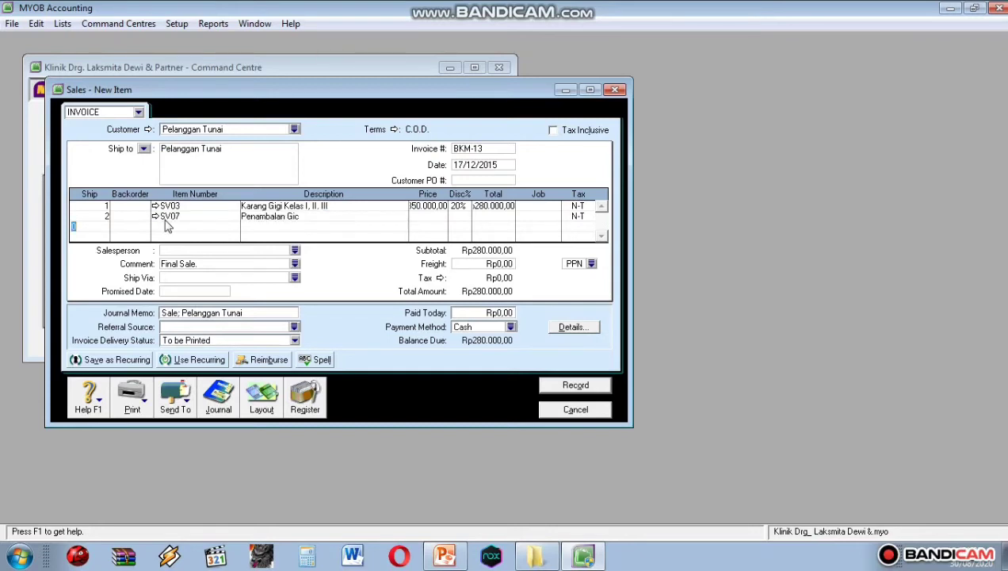
pyautogui.click(434, 217)
pyautogui.write('350000')
pyautogui.press('Tab')
# Set the amount paid today to 980000 in cash on invoice BKM-13 and record the invoice.
pyautogui.click(491, 311)
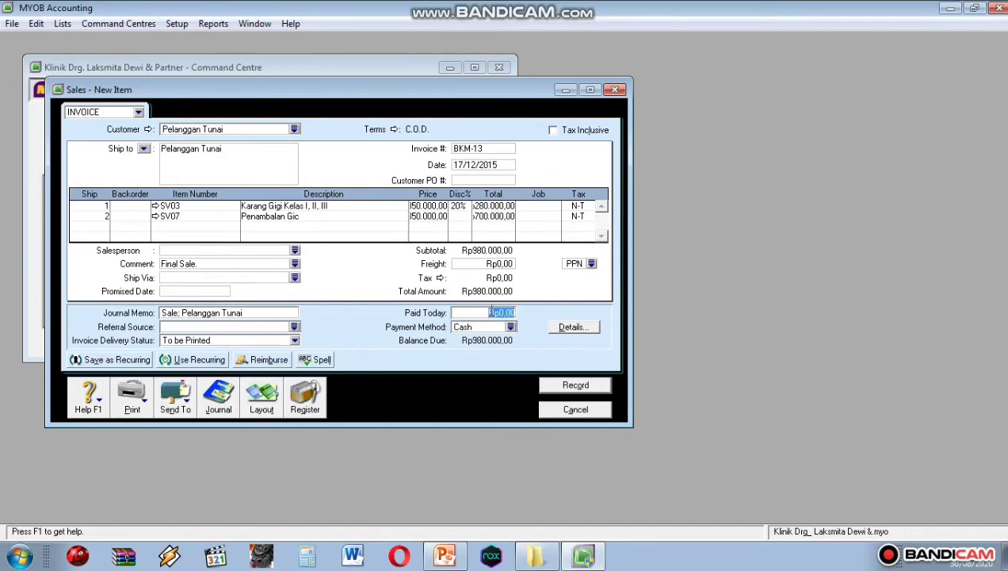
pyautogui.write('980000')
pyautogui.press('Tab')
pyautogui.click(572, 386)
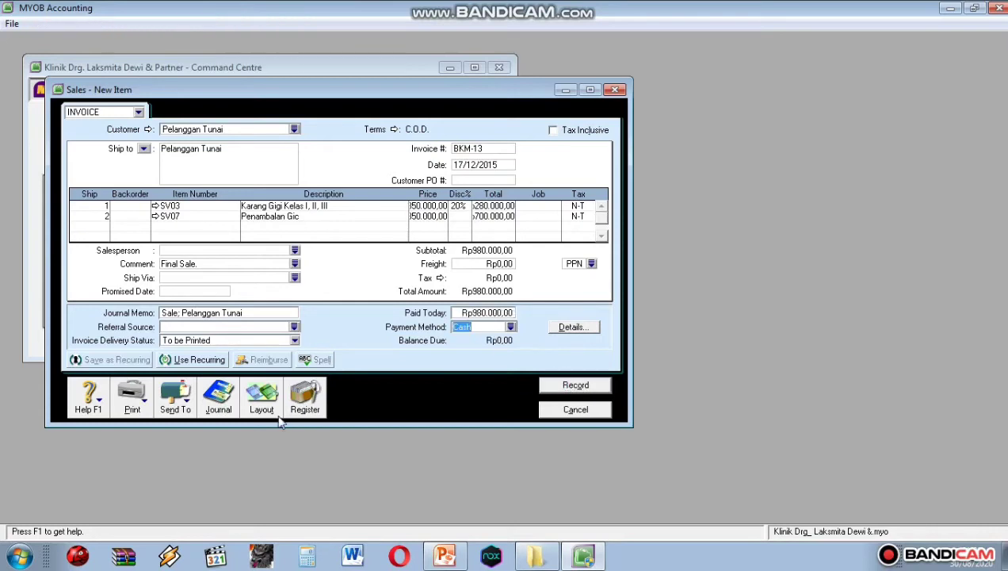
# Examine the sales transaction journal for the recorded entries and close it.
pyautogui.click(219, 398)
pyautogui.click(544, 289)
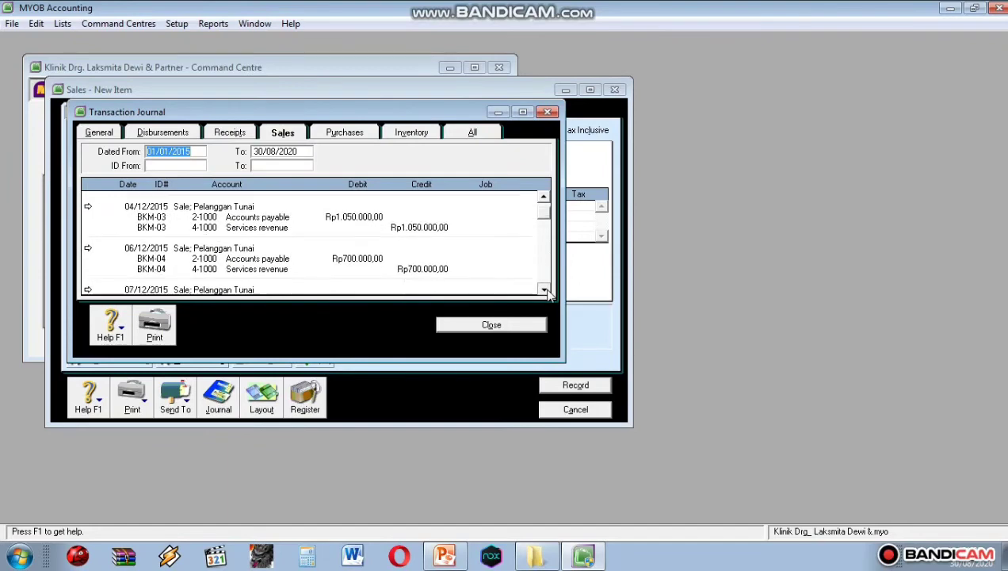
pyautogui.moveTo(544, 289); pyautogui.dragTo(536, 295)
pyautogui.click(499, 325)
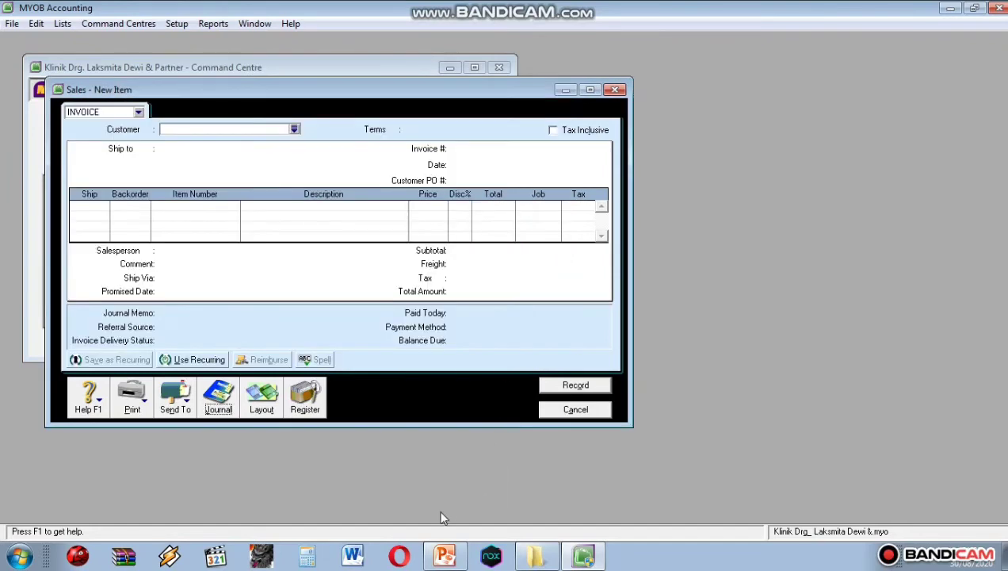
# Consult voucher BKM-14 on slide 15 in PowerPoint and start invoice BKM-14 for Pelanggan Tunai dated 19/12/2015 in MYOB.
pyautogui.click(445, 555)
pyautogui.click(69, 398)
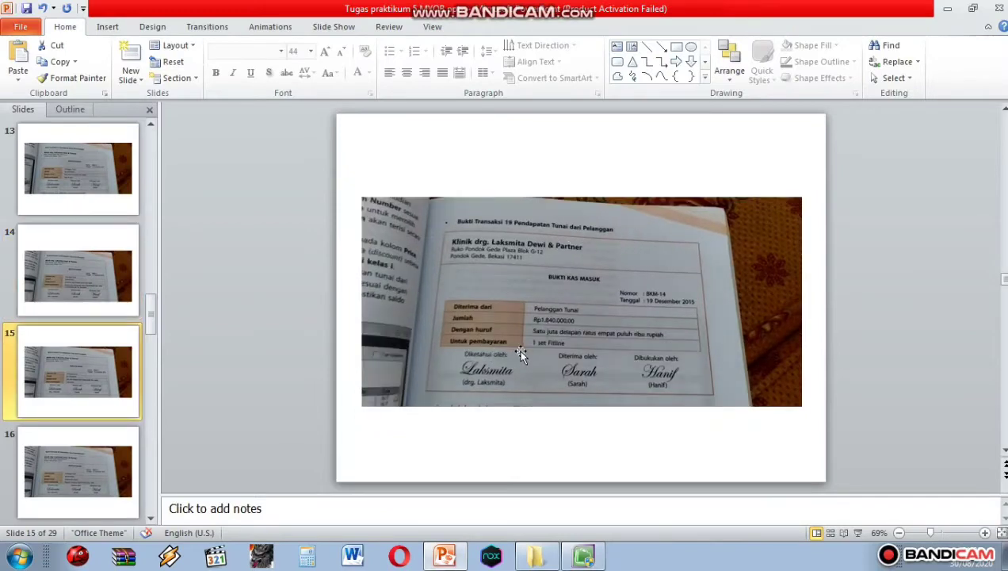
pyautogui.click(584, 554)
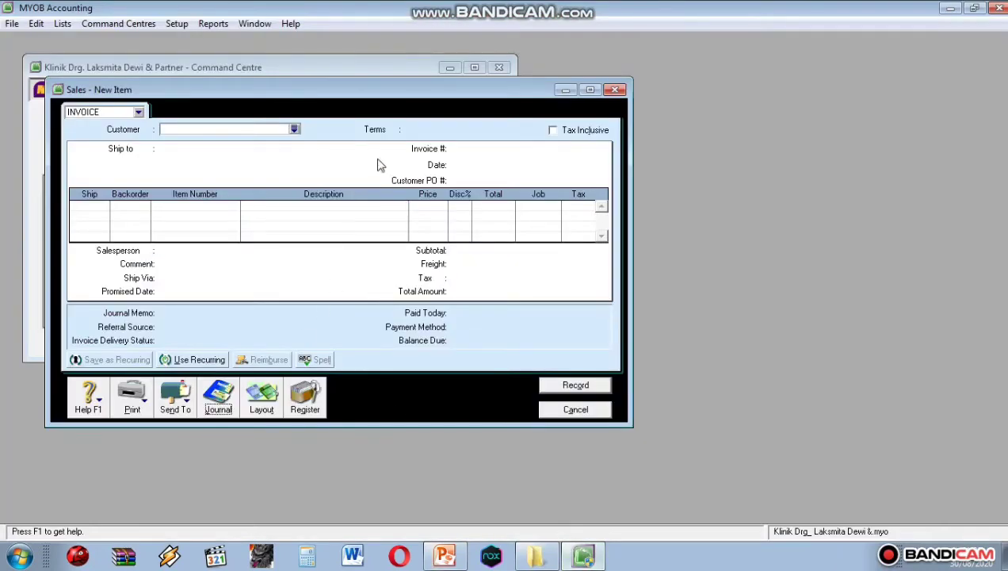
pyautogui.click(294, 128)
pyautogui.click(642, 369)
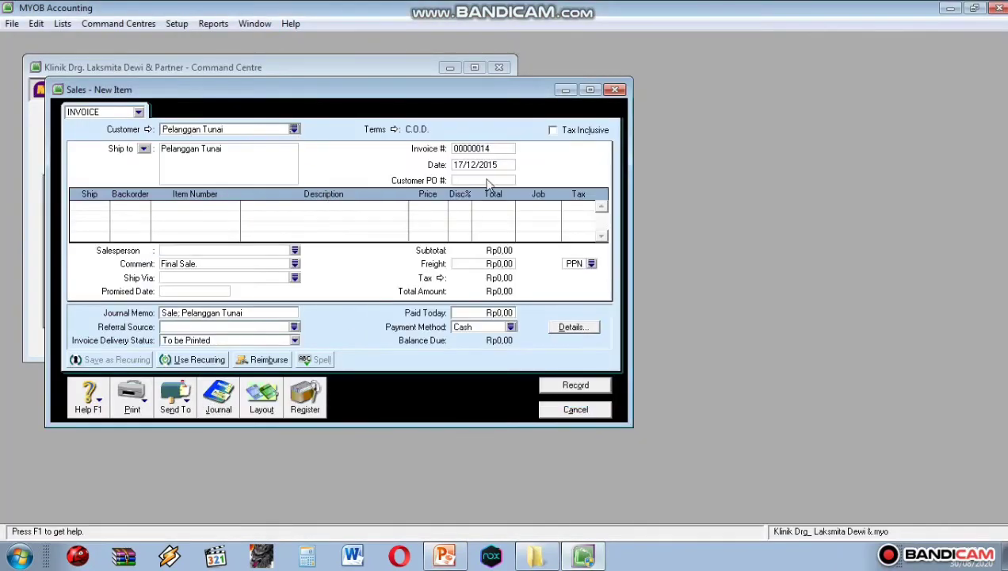
pyautogui.click(485, 149)
pyautogui.press('BackSpace')
pyautogui.write('BKM-14')
pyautogui.press('Tab')
pyautogui.write('19/12/2015')
# Add an invoice line with quantity 1 of item SL02 (Fitline) at a price of 1840000.
pyautogui.click(95, 207)
pyautogui.write('1')
pyautogui.click(165, 206)
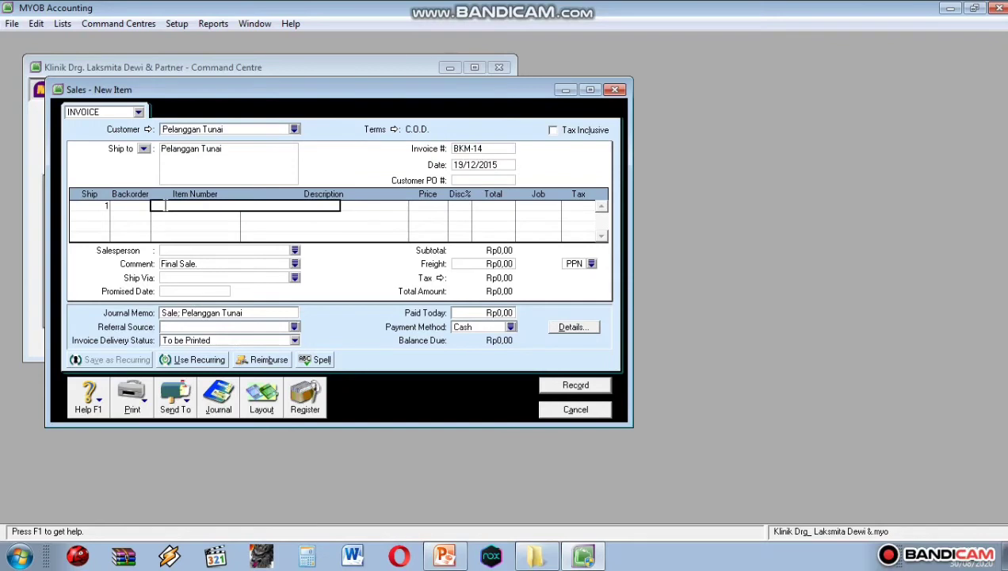
pyautogui.write('SL02')
pyautogui.press('Tab')
pyautogui.click(435, 206)
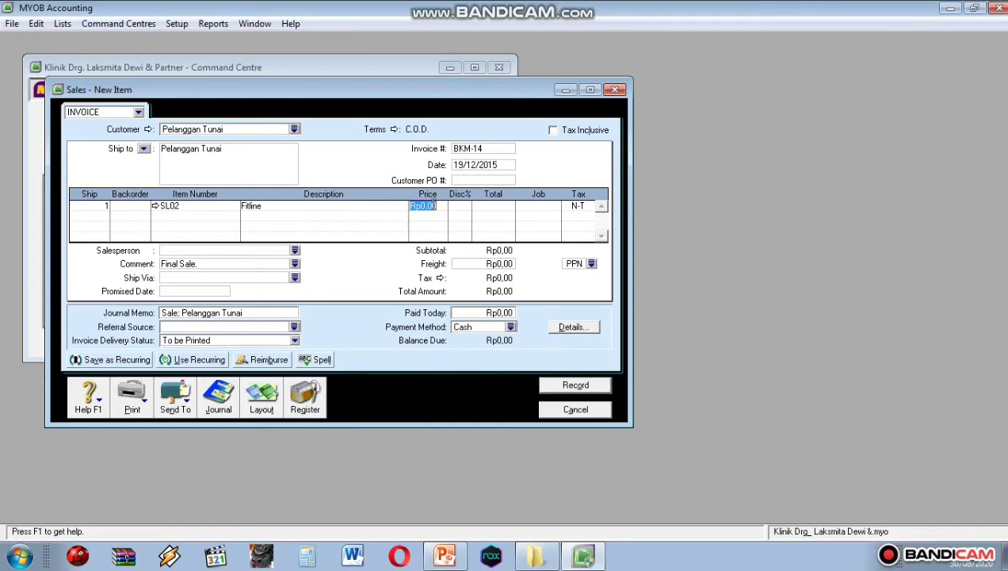
pyautogui.write('1840000')
pyautogui.press('Tab')
# Set the amount paid today to 1840000 in cash on invoice BKM-14 and record the invoice.
pyautogui.click(484, 313)
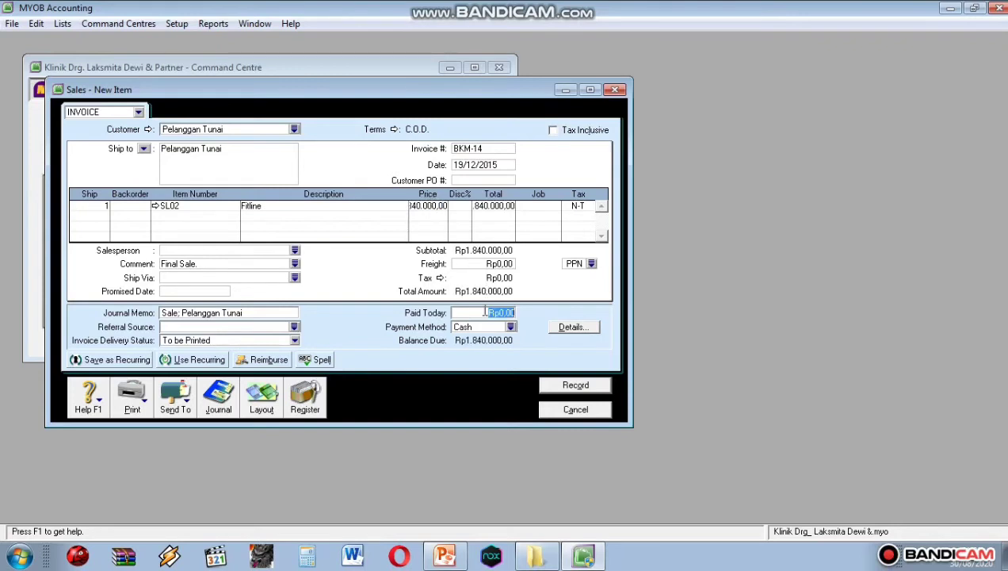
pyautogui.write('1.840.000')
pyautogui.press('Tab')
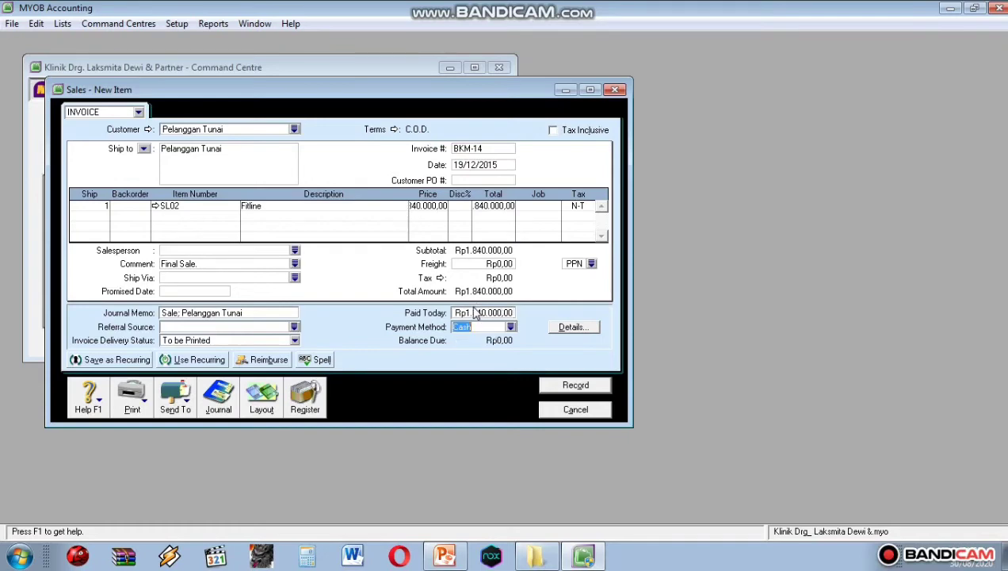
pyautogui.click(574, 386)
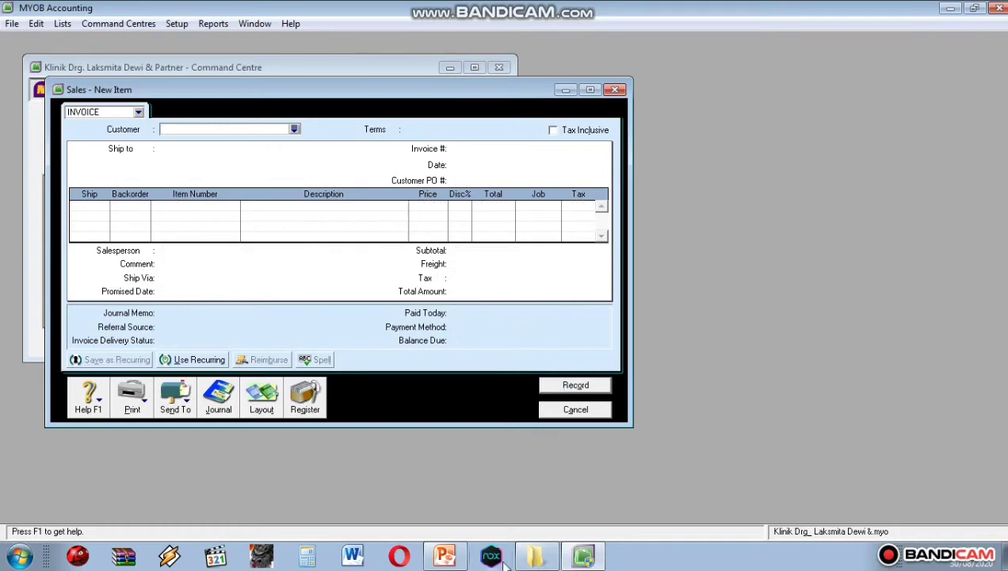
# Consult voucher BKM-15 on slide 16 in PowerPoint and start invoice BKM-15 for Pelanggan Tunai dated 21/12/2015 in MYOB.
pyautogui.click(445, 555)
pyautogui.click(106, 460)
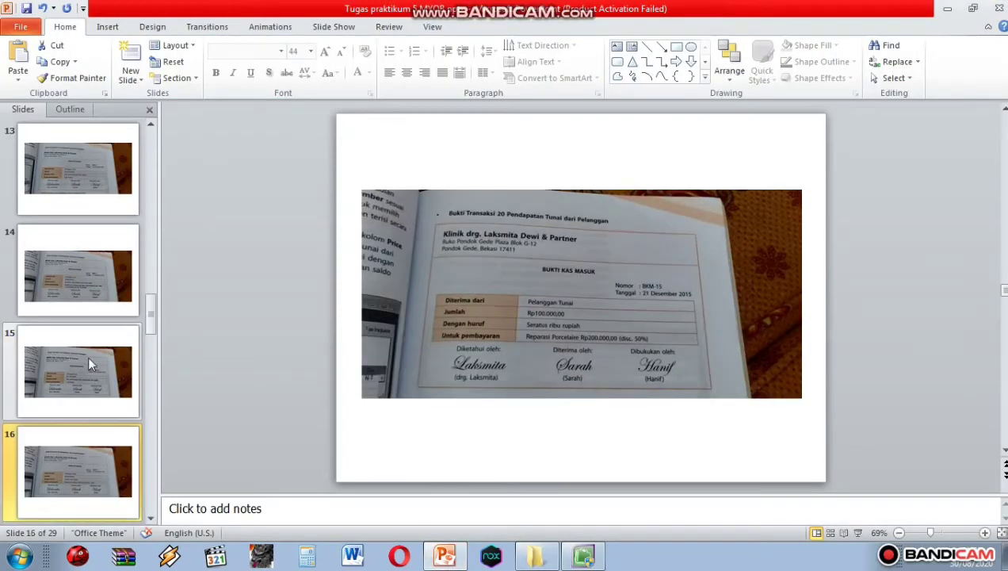
pyautogui.scroll(-4, 87, 355)
pyautogui.scroll(2, 87, 313)
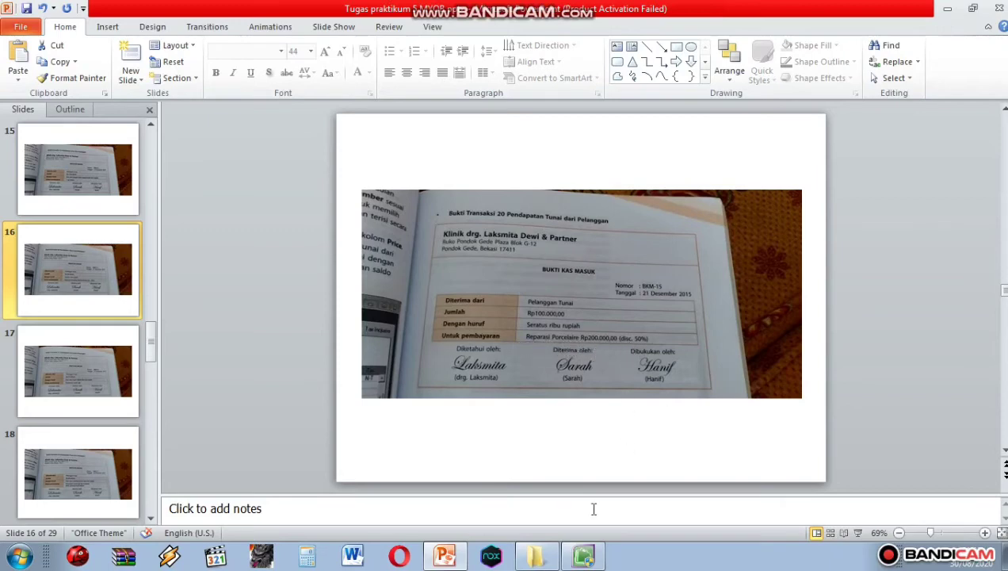
pyautogui.click(582, 555)
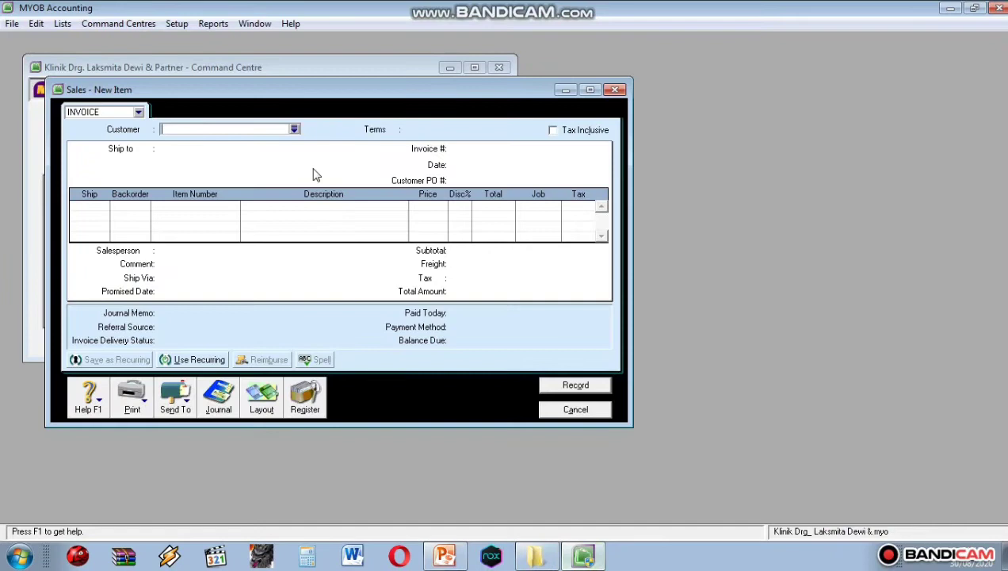
pyautogui.click(294, 128)
pyautogui.click(578, 366)
pyautogui.click(488, 148)
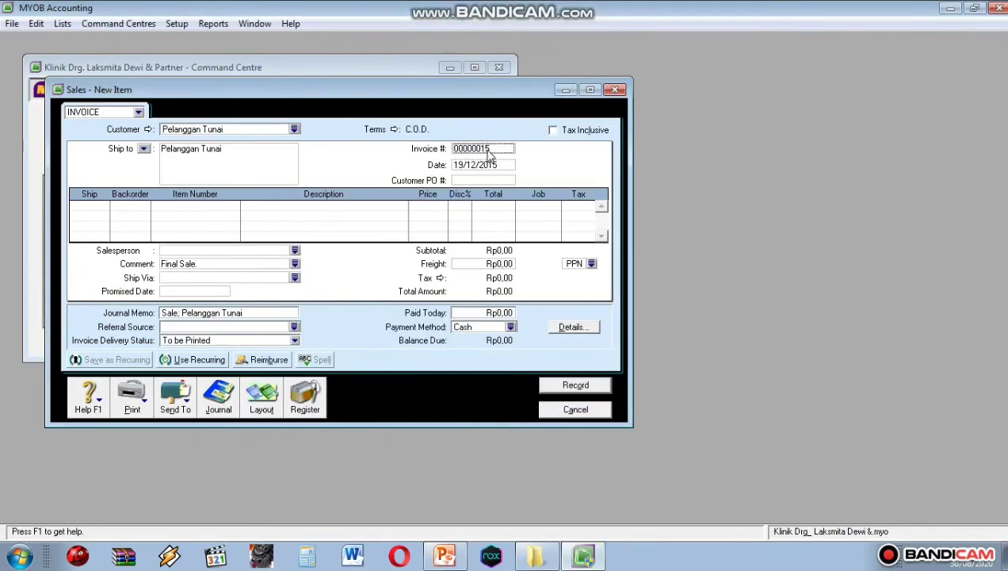
pyautogui.press('BackSpace')
pyautogui.write('BKM-15')
pyautogui.press('Tab')
pyautogui.write('2')
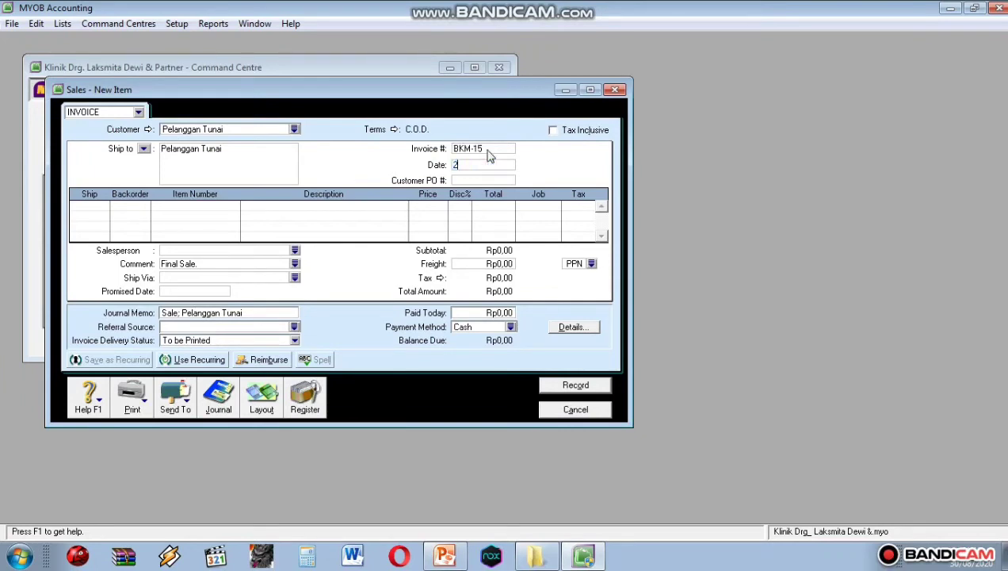
pyautogui.write('1/12/20')
pyautogui.write('19')
# Add an invoice line with quantity 1 of item SV18 (Reparasi Porcelaire) at a price of 200000 with 50% discount.
pyautogui.click(103, 205)
pyautogui.write('1')
pyautogui.click(176, 206)
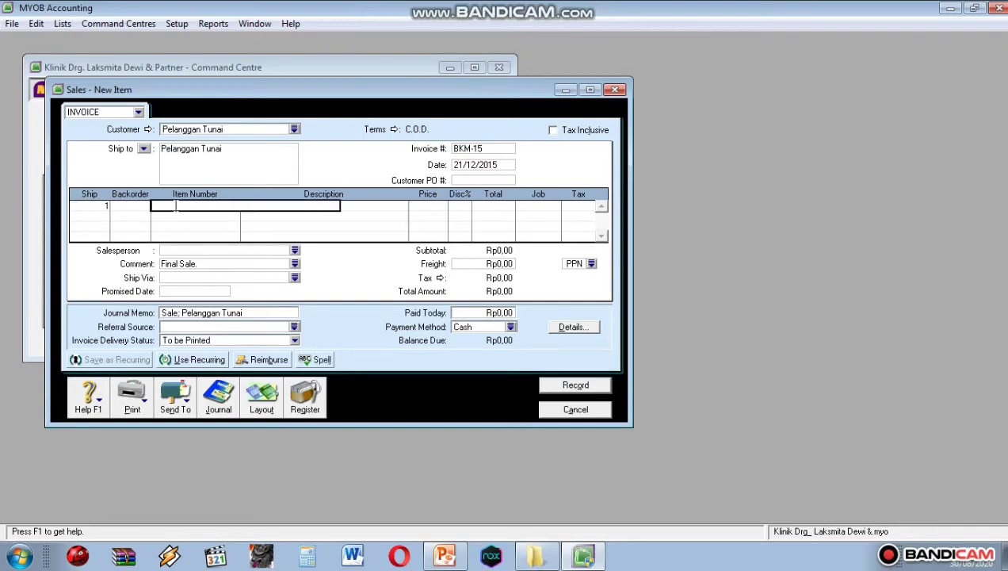
pyautogui.write('SV18')
pyautogui.press('Return')
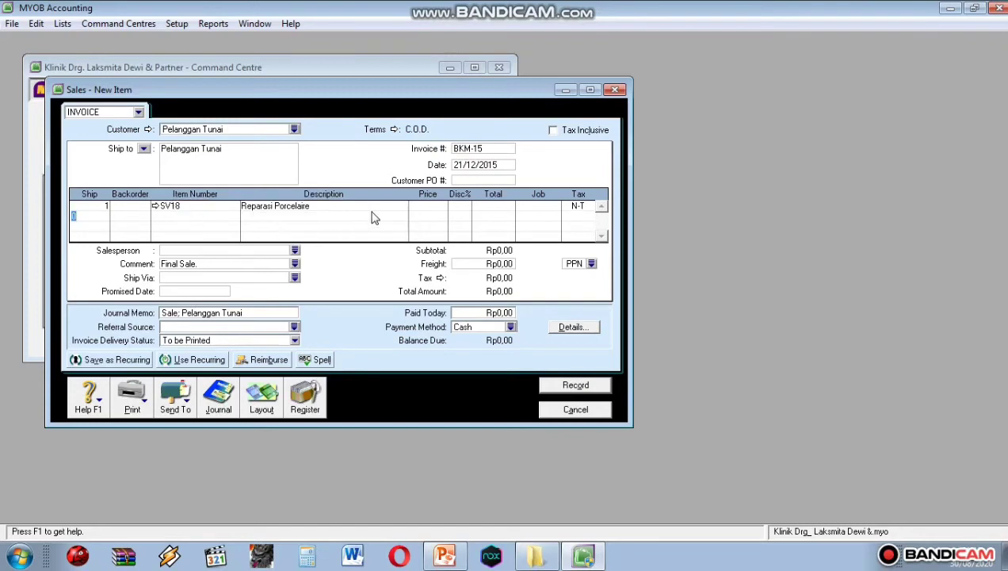
pyautogui.click(422, 207)
pyautogui.write('200000')
pyautogui.press('Tab')
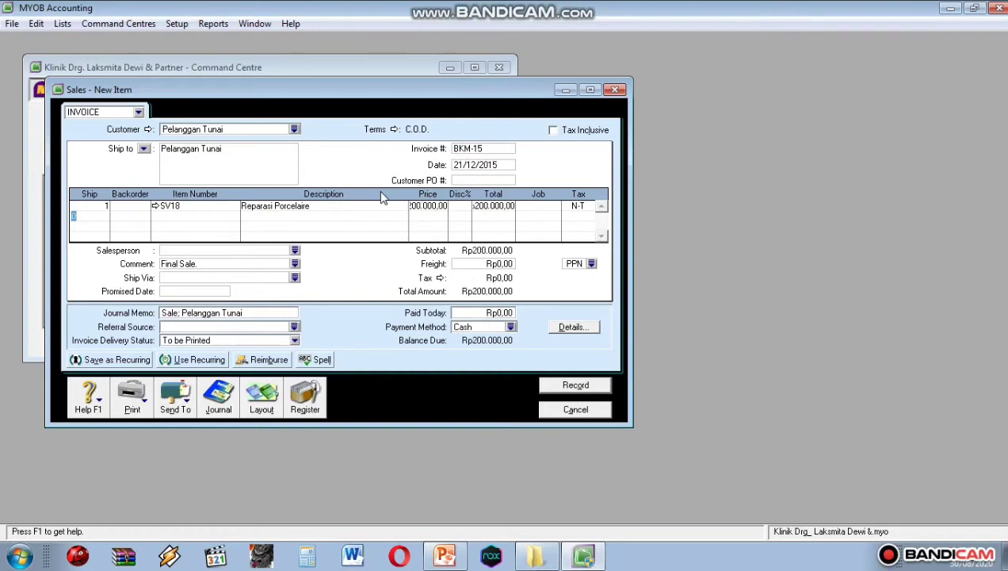
pyautogui.click(465, 207)
pyautogui.write('50')
pyautogui.press('Return')
# Set the amount paid today to 100000 in cash on invoice BKM-15 and record the invoice.
pyautogui.click(485, 312)
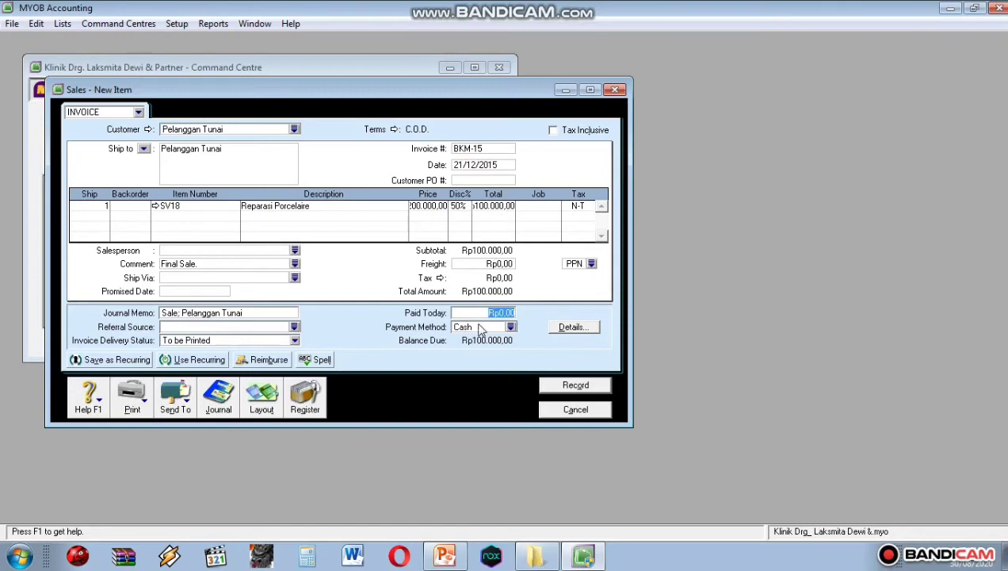
pyautogui.write('100.')
pyautogui.write('000')
pyautogui.click(479, 326)
pyautogui.click(576, 385)
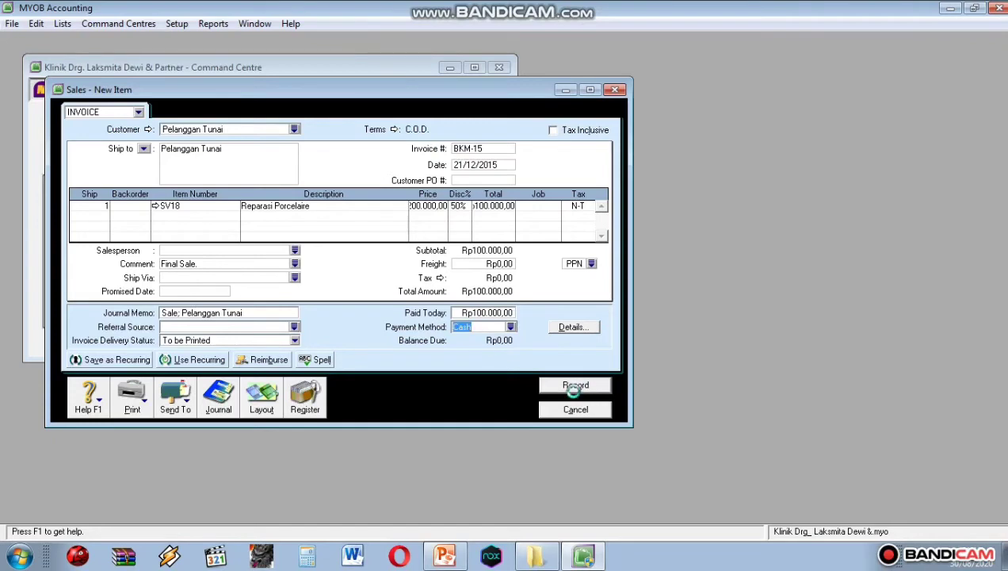
# Consult voucher BKM-16 on slide 17 in PowerPoint and start invoice BKM-16 for Pelanggan Tunai dated 21/12/2015 in MYOB.
pyautogui.click(444, 554)
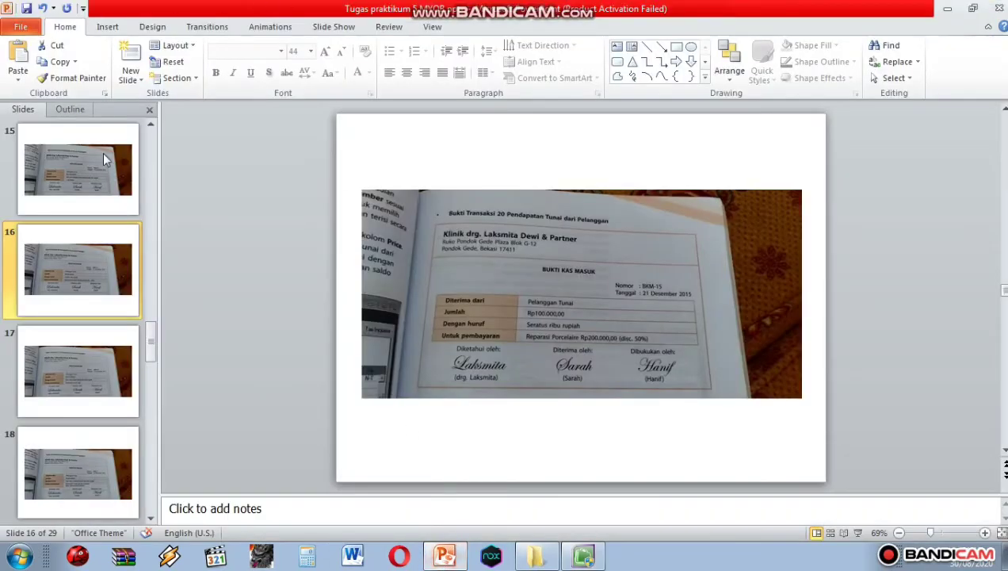
pyautogui.click(71, 361)
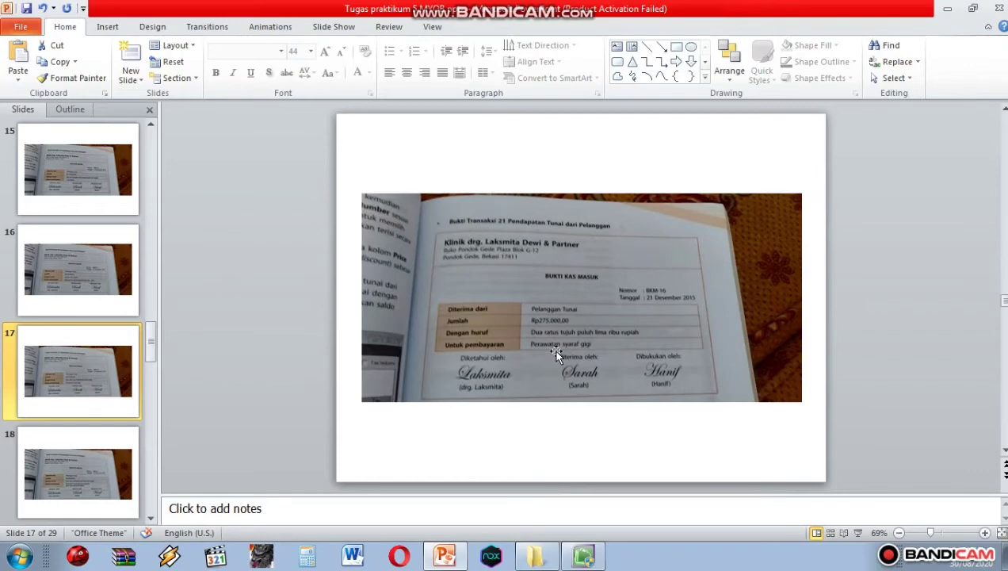
pyautogui.click(583, 554)
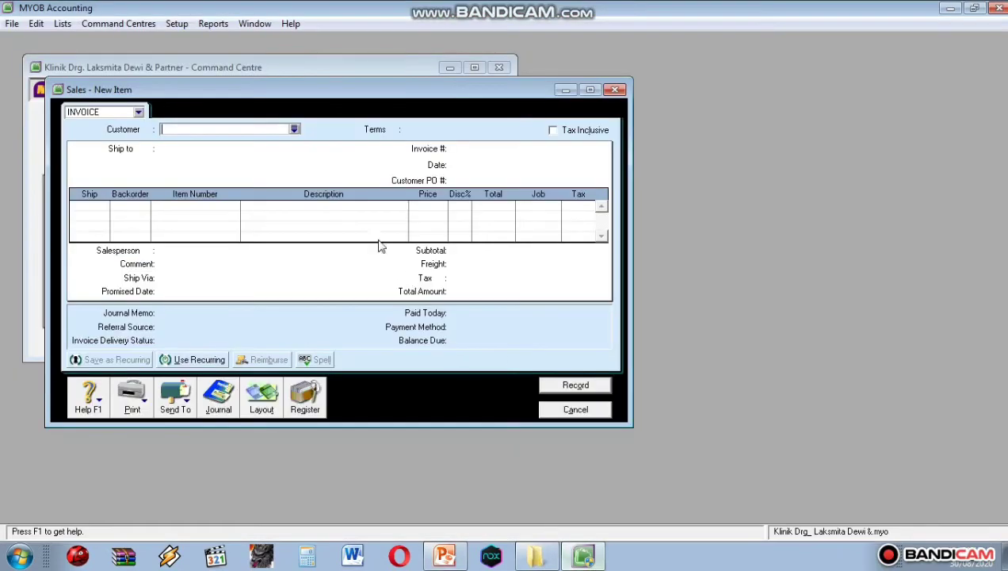
pyautogui.click(294, 129)
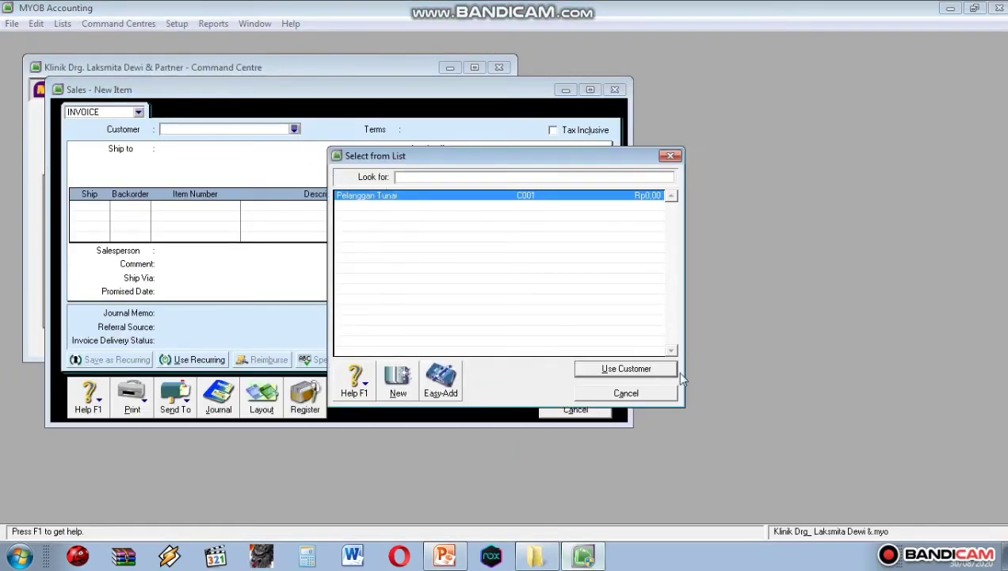
pyautogui.click(665, 367)
pyautogui.click(484, 150)
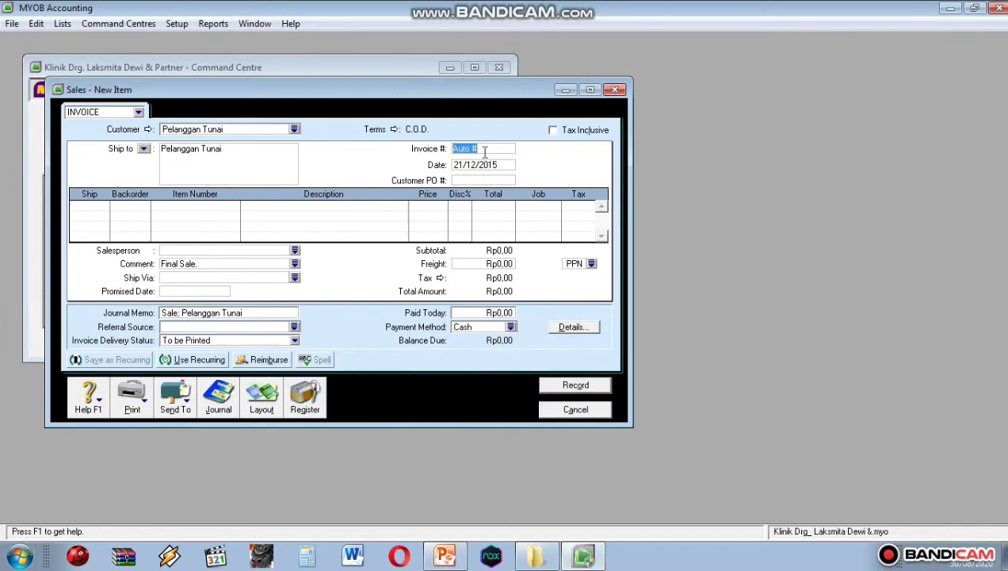
pyautogui.press('BackSpace')
pyautogui.write('BKM-16')
pyautogui.press('Tab')
pyautogui.write('21/12/2015')
# Add an invoice line with quantity 1 of item SV05 (Perawatan Syaraf Gigi) at a price of 275000.
pyautogui.click(96, 206)
pyautogui.write('1')
pyautogui.click(180, 206)
pyautogui.write('SV05')
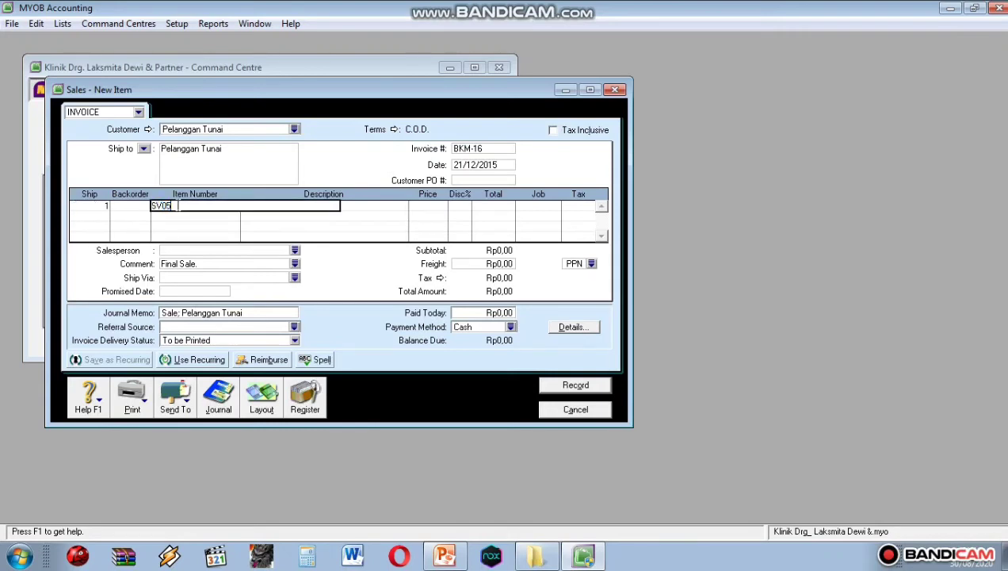
pyautogui.press('Tab')
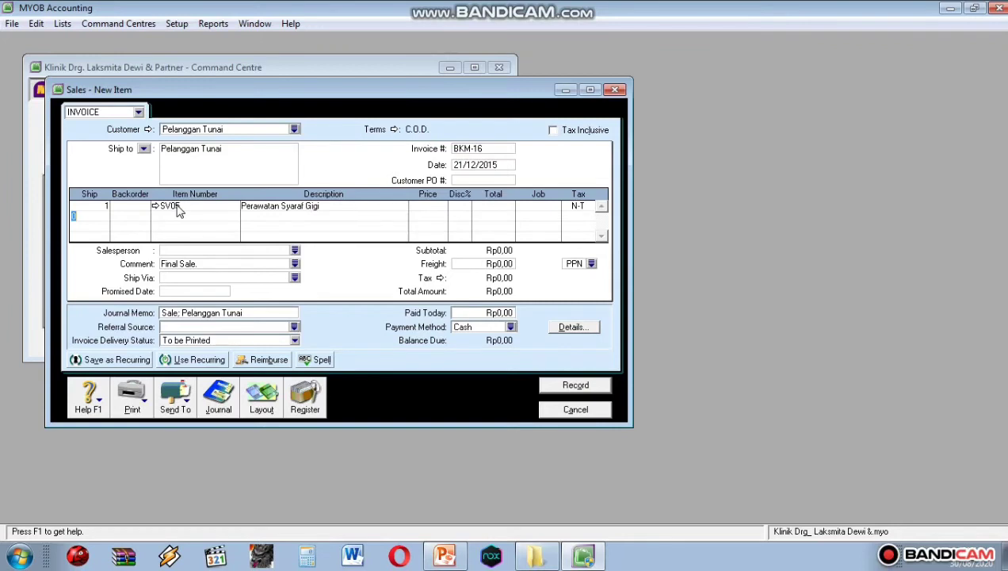
pyautogui.click(434, 208)
pyautogui.write('2')
pyautogui.write('75.000')
pyautogui.press('Tab')
# Set the amount paid today to 275000 in cash on invoice BKM-16 and record the invoice.
pyautogui.click(512, 312)
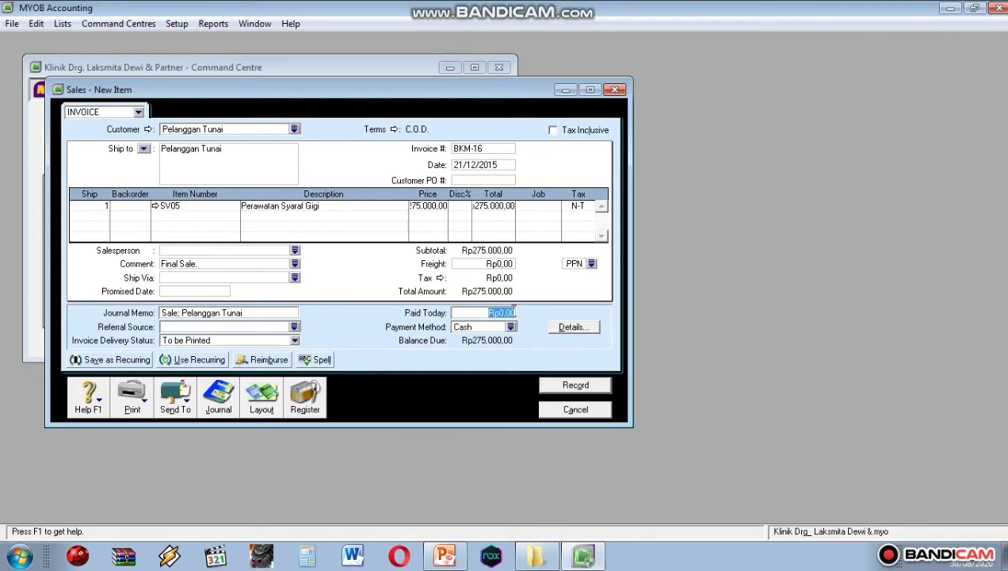
pyautogui.press('BackSpace')
pyautogui.write('275000')
pyautogui.press('Tab')
pyautogui.click(577, 385)
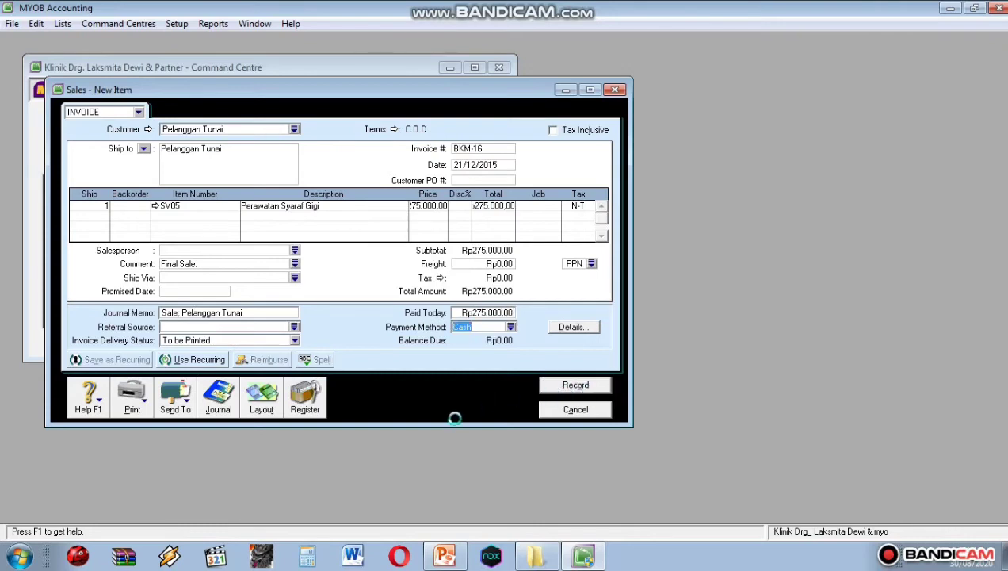
# Consult voucher BKM-17 on slide 18 in PowerPoint and start invoice BKM-17 for Pelanggan Tunai dated 22/12/2015 in MYOB.
pyautogui.click(444, 556)
pyautogui.click(88, 461)
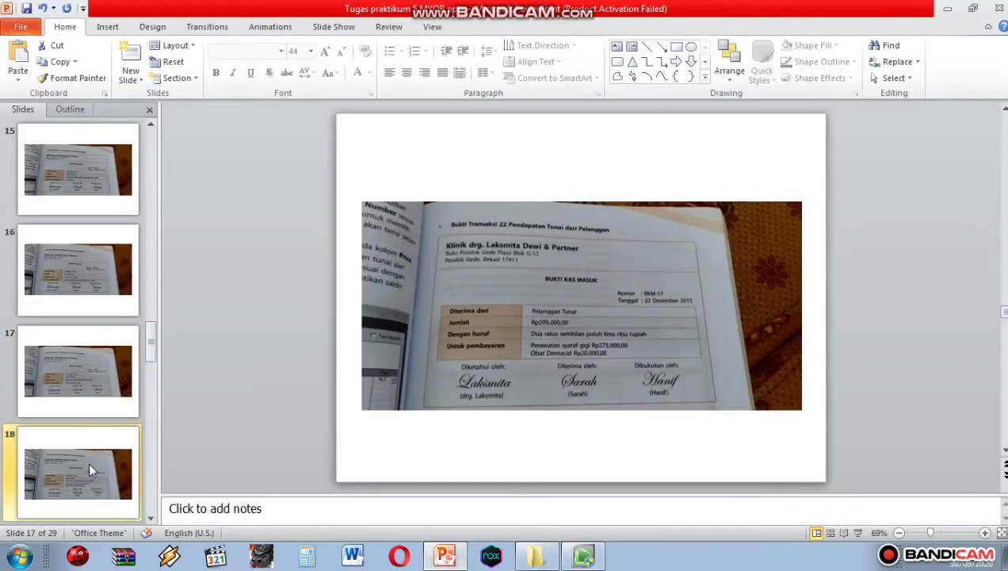
pyautogui.scroll(-3, 79, 357)
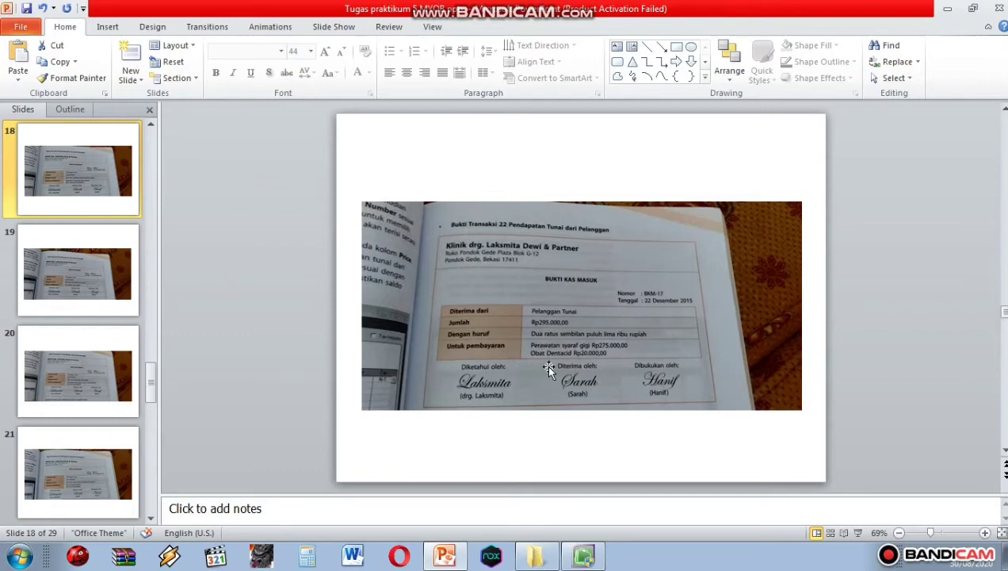
pyautogui.click(590, 561)
pyautogui.click(294, 128)
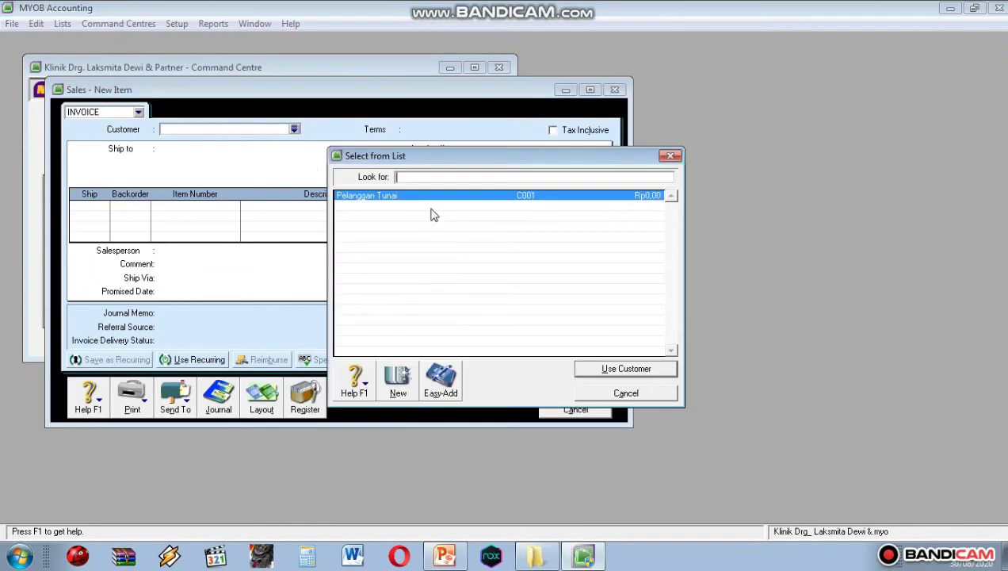
pyautogui.click(638, 368)
pyautogui.doubleClick(475, 148)
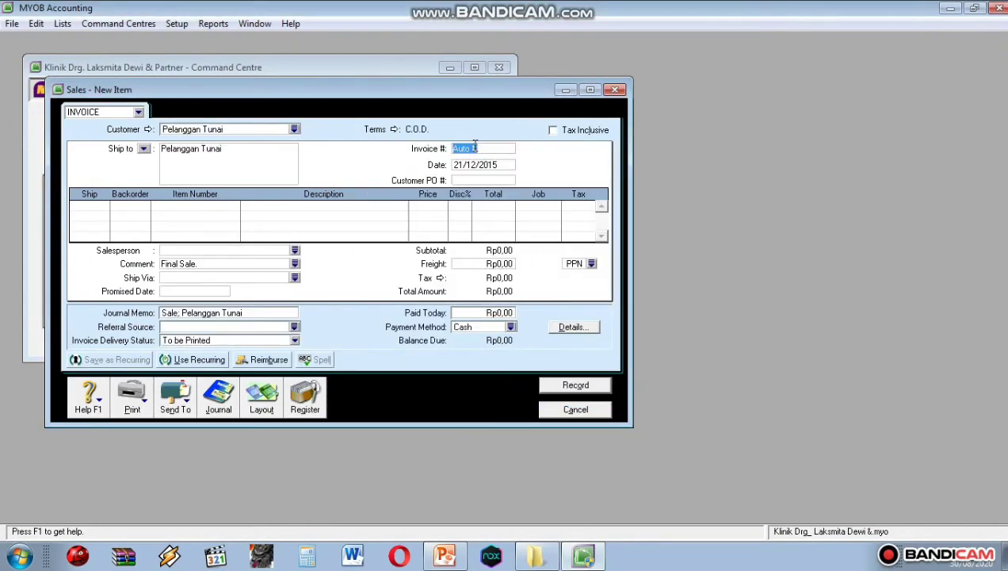
pyautogui.press('BackSpace')
pyautogui.write('BKM-17')
pyautogui.press('Tab')
pyautogui.write('22/12/2015')
pyautogui.press('Tab')
# Add an invoice line to BKM-17 with quantity 1 of item SV05 (Perawatan Syaraf Gigi) at a price of 275000.
pyautogui.click(103, 207)
pyautogui.write('1')
pyautogui.click(171, 206)
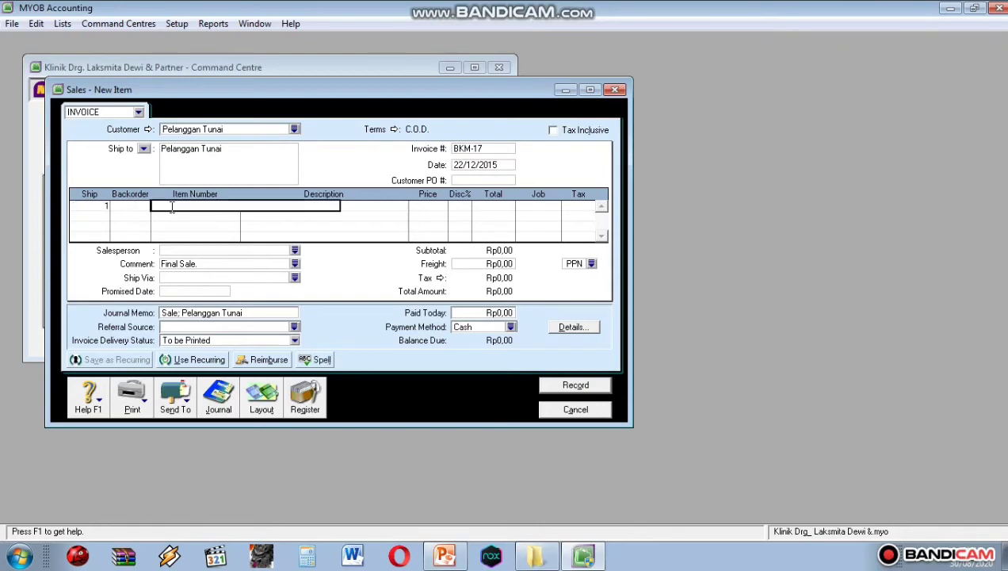
pyautogui.write('SV05')
pyautogui.press('Tab')
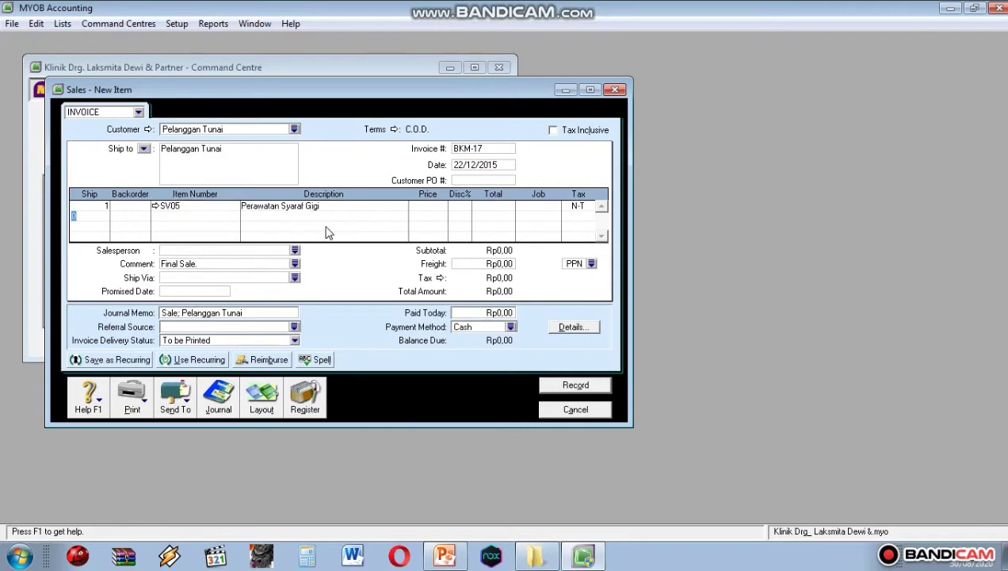
pyautogui.click(436, 207)
pyautogui.write('2750000,00')
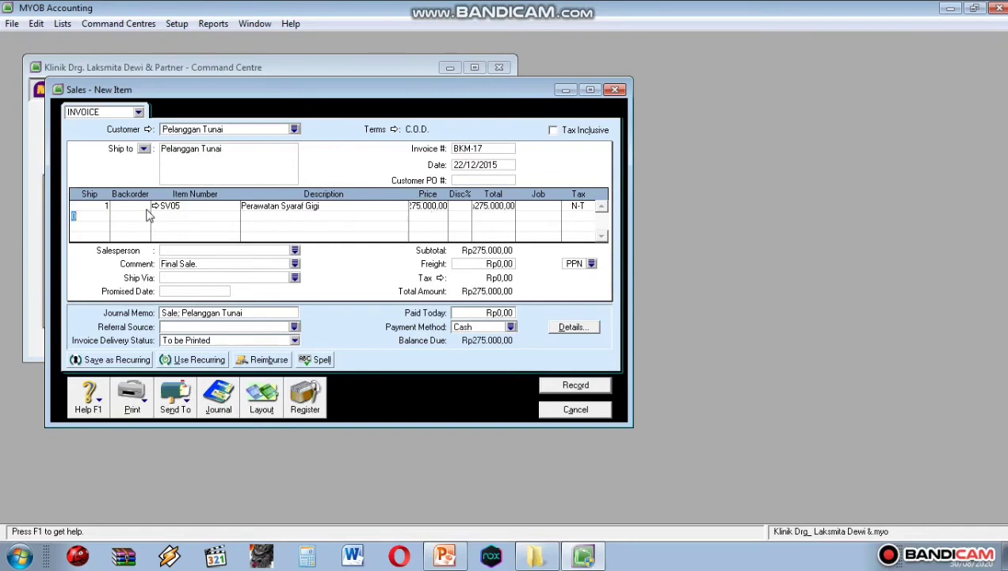
# Add a second invoice line with quantity 1 of item SL01 (Obat Dentacid) at a price of 20000.
pyautogui.write('1')
pyautogui.click(177, 217)
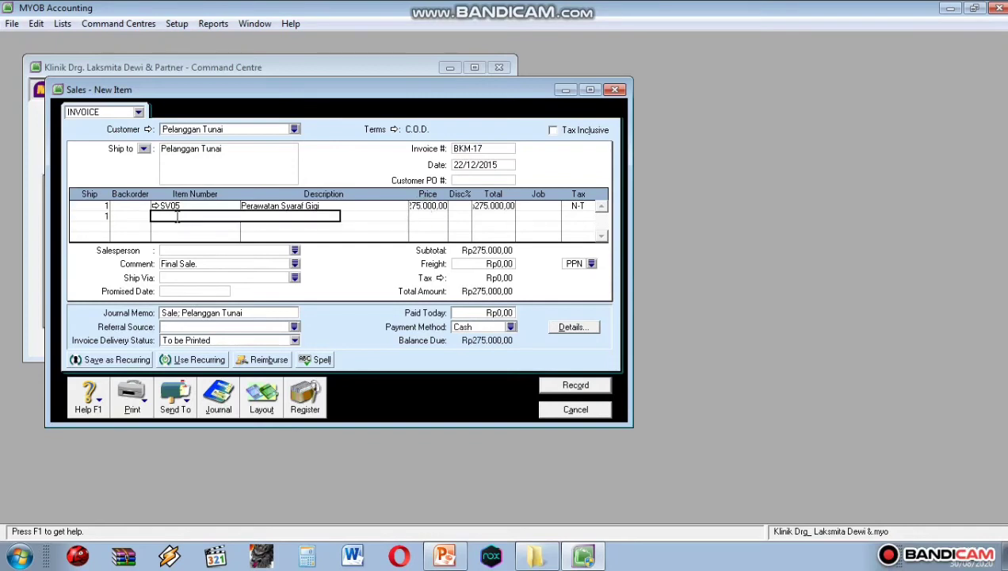
pyautogui.write('SL01')
pyautogui.press('Return')
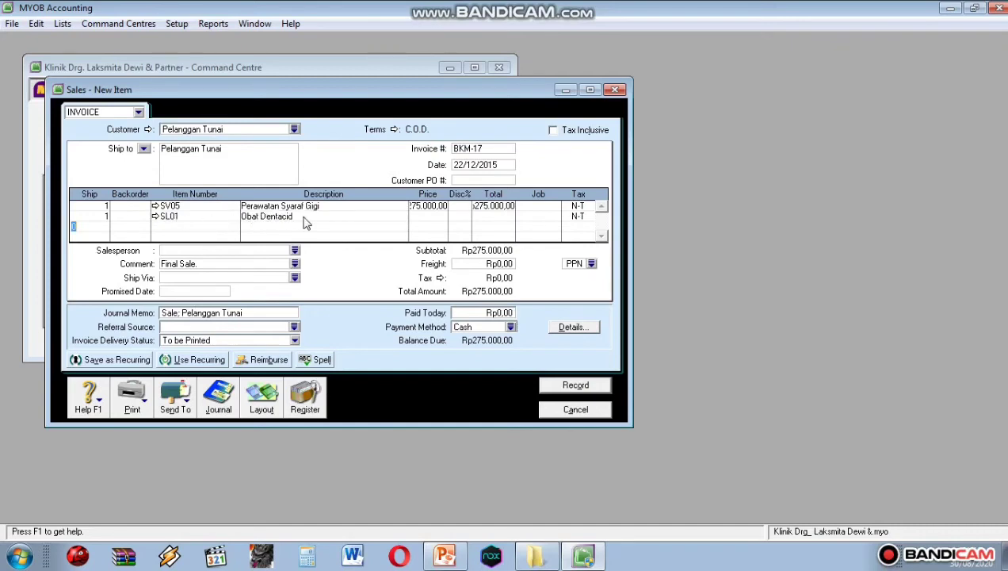
pyautogui.write('2')
pyautogui.press('BackSpace')
pyautogui.click(416, 216)
pyautogui.write('20000')
pyautogui.press('Tab')
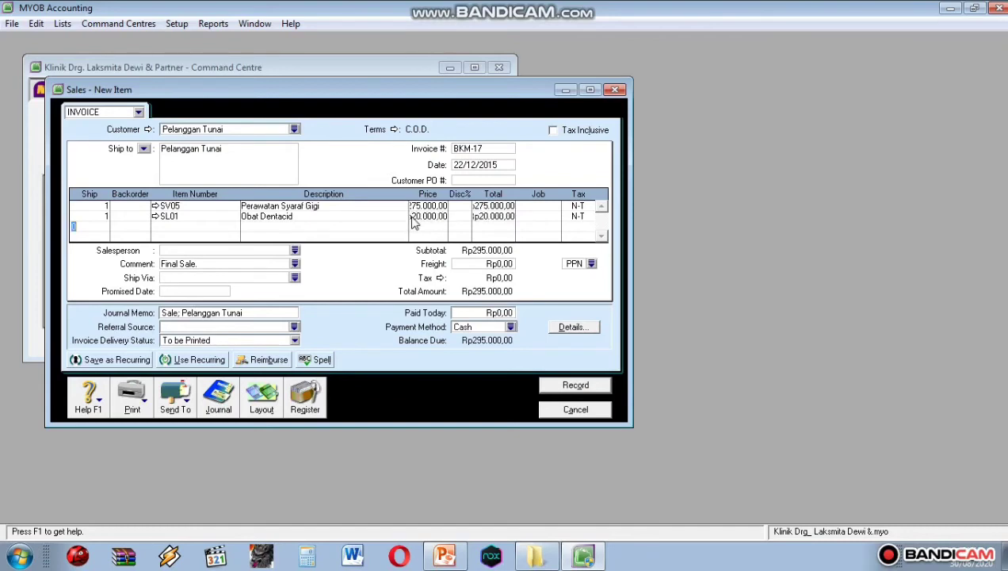
# Set the amount paid today to 295000 in cash on invoice BKM-17 and record the invoice.
pyautogui.click(483, 312)
pyautogui.write('295.000')
pyautogui.press('Tab')
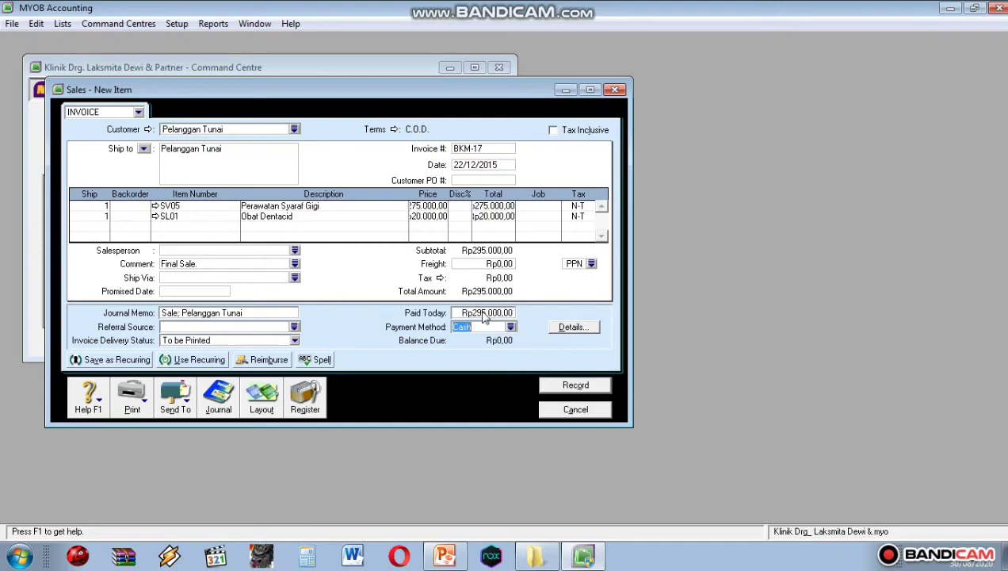
pyautogui.click(577, 385)
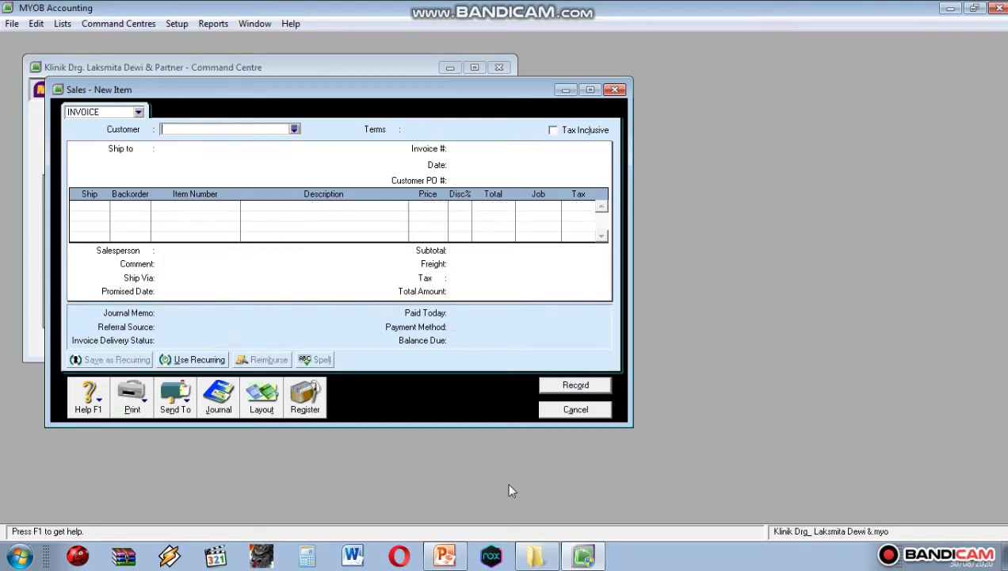
# Consult voucher BKM-18 on slide 19 in PowerPoint and start invoice BKM-18 for Pelanggan Tunai dated 22/12/2015 in MYOB.
pyautogui.click(450, 555)
pyautogui.click(101, 290)
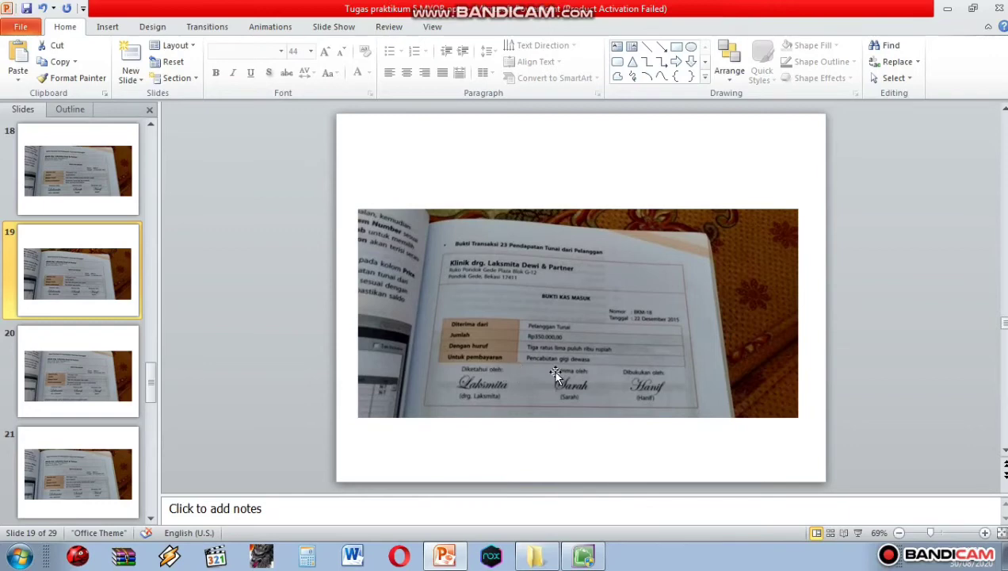
pyautogui.click(584, 557)
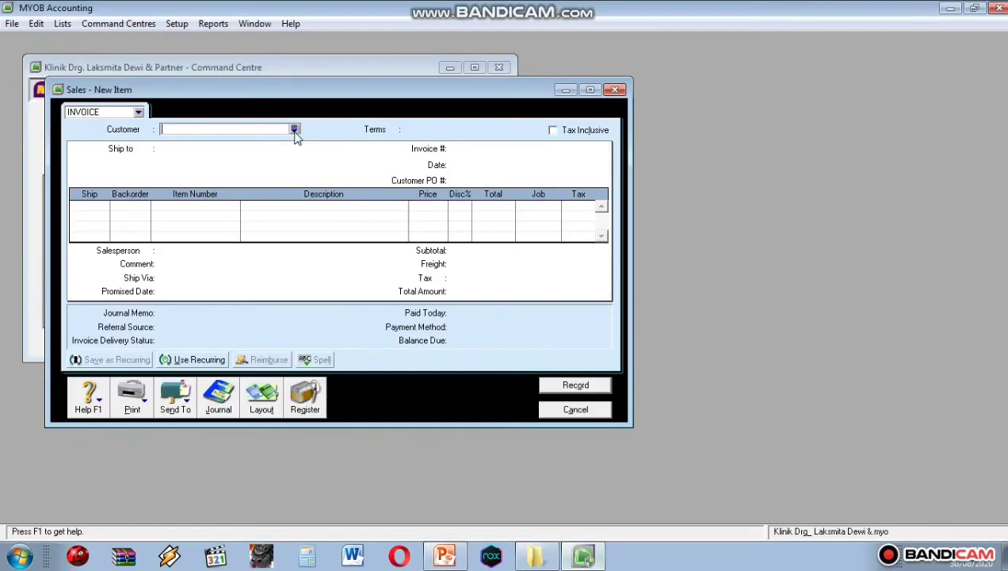
pyautogui.click(294, 130)
pyautogui.click(626, 369)
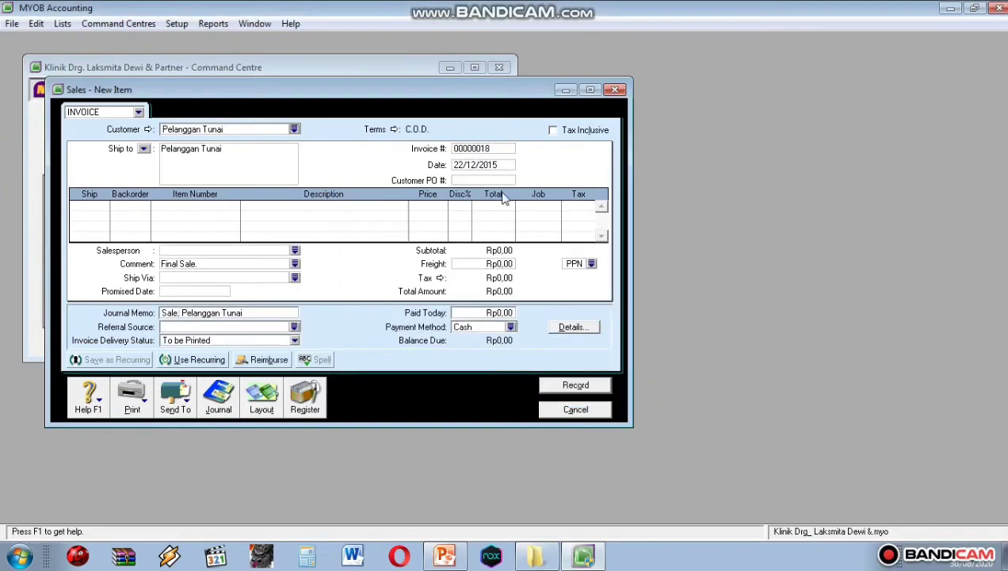
pyautogui.click(483, 149)
pyautogui.write('BKM-18')
pyautogui.press('Tab')
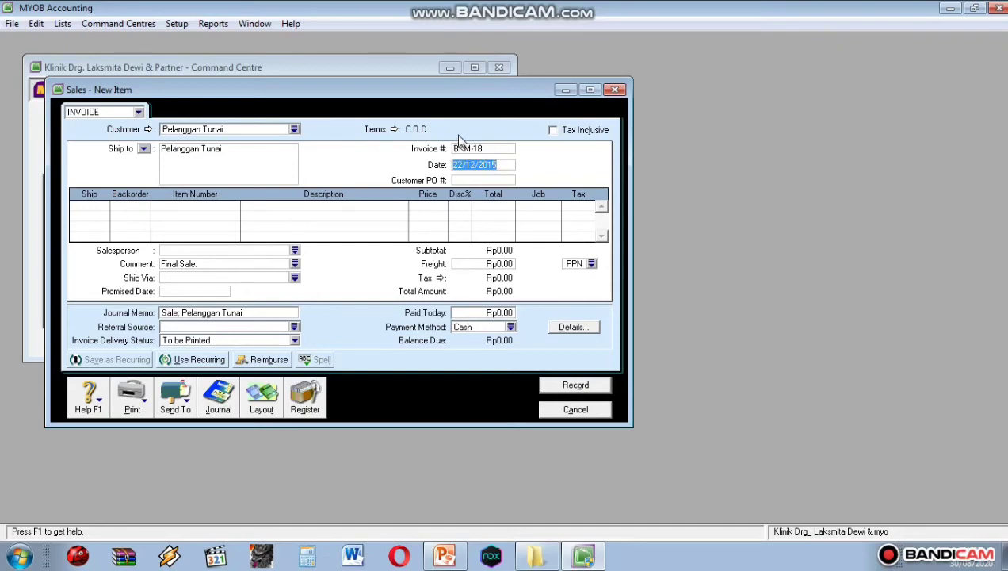
pyautogui.write('22/12/2015')
# Add an invoice line with quantity 1 of item SV11 (Pencabutan Gigi Anak/Dewasa) at a price of 350000.
pyautogui.click(91, 206)
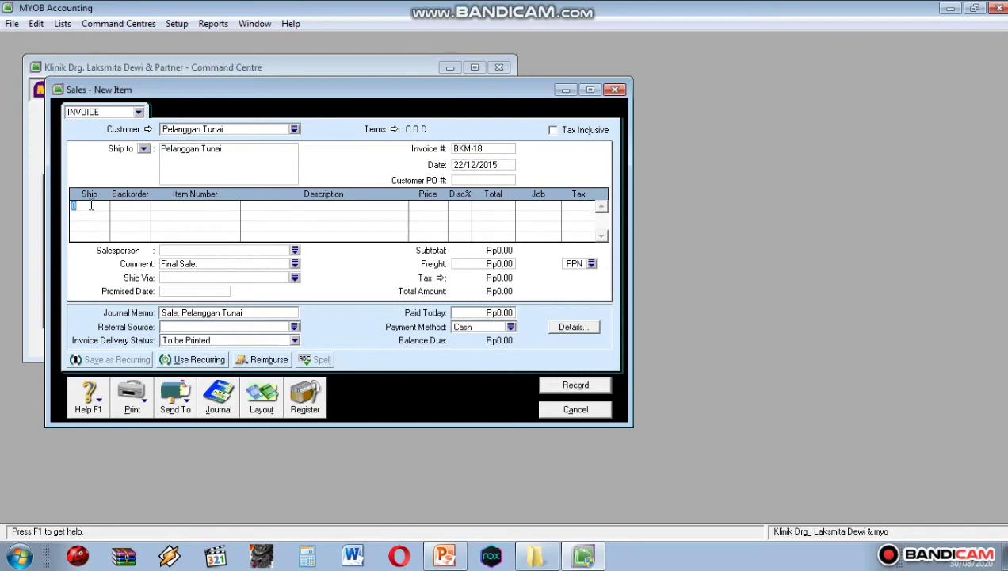
pyautogui.write('1')
pyautogui.click(197, 209)
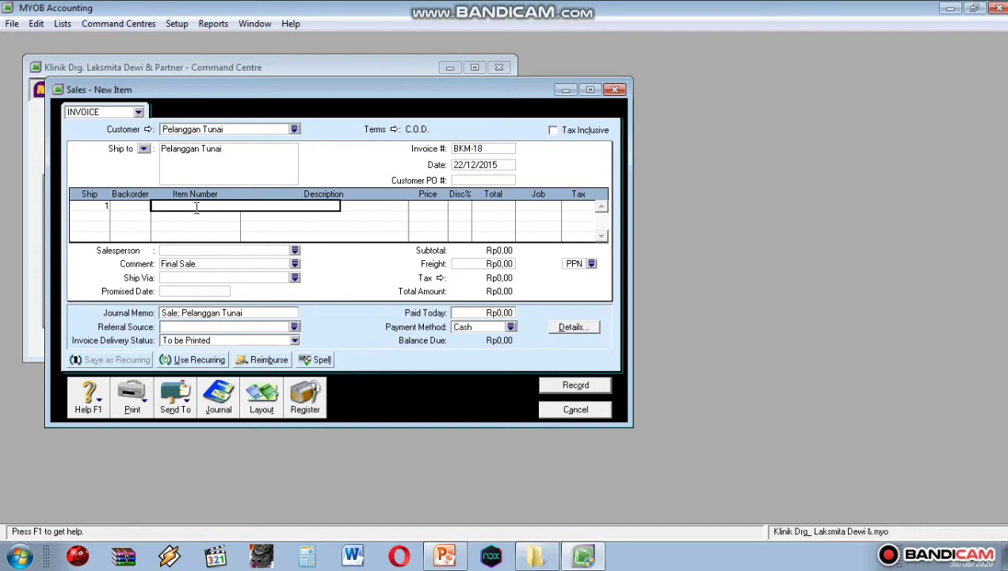
pyautogui.write('SV11')
pyautogui.press('Return')
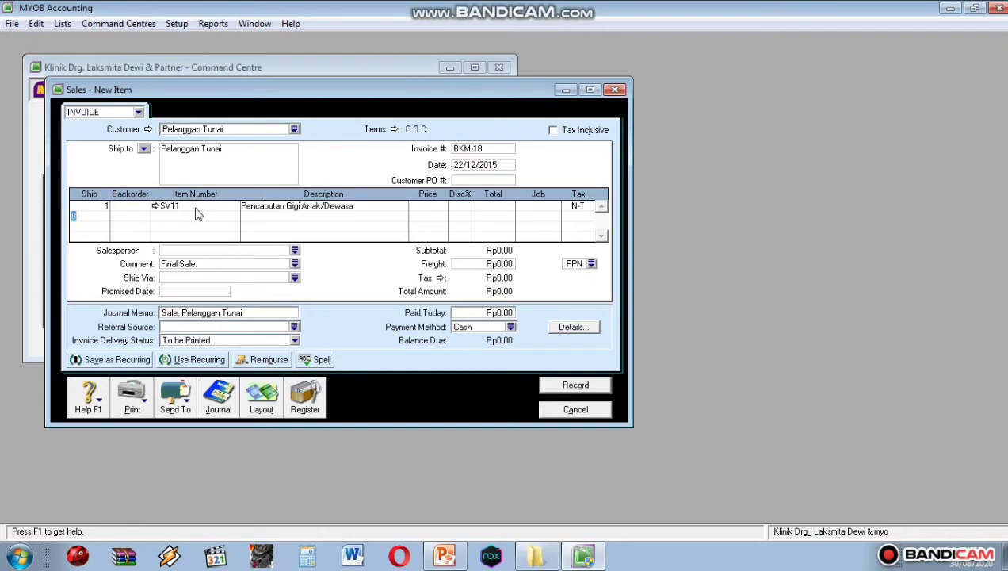
pyautogui.click(438, 207)
pyautogui.write('350000')
pyautogui.press('Return')
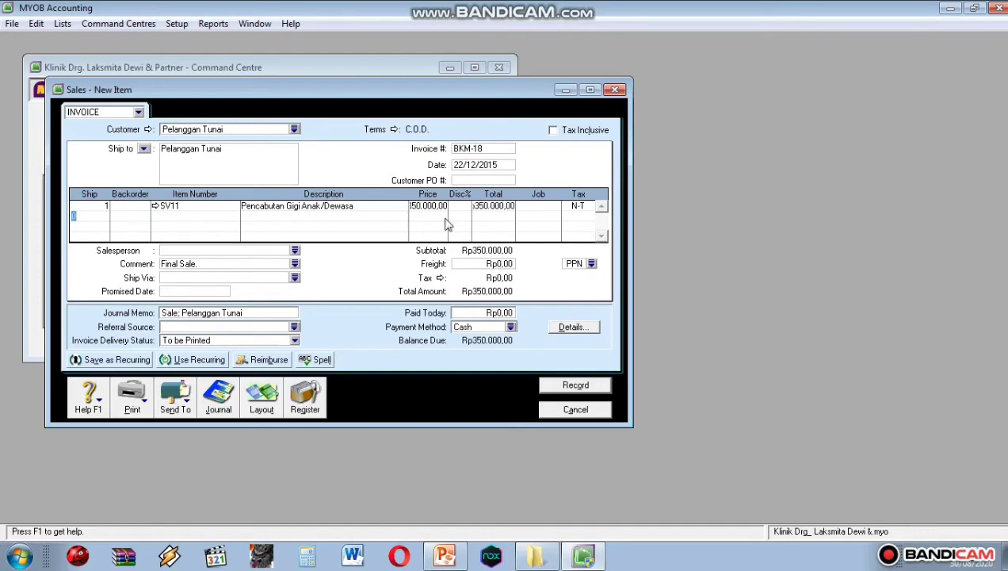
# Set the amount paid today to 350000 in cash on invoice BKM-18 and record the invoice.
pyautogui.click(478, 313)
pyautogui.write('350000')
pyautogui.press('Tab')
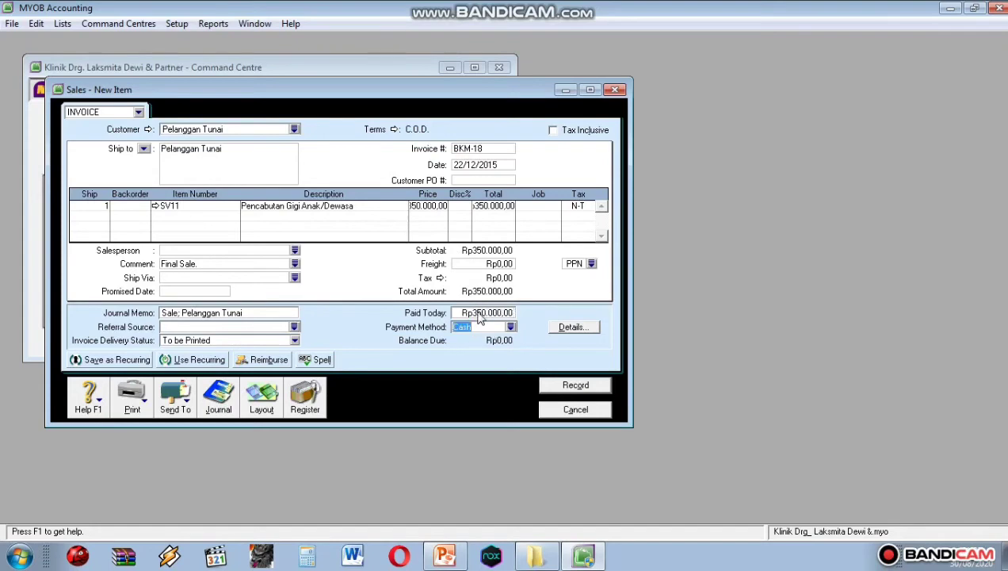
pyautogui.click(576, 385)
# Review the recorded sales entries through the end of the sales transaction journal, then close the journal.
pyautogui.click(220, 403)
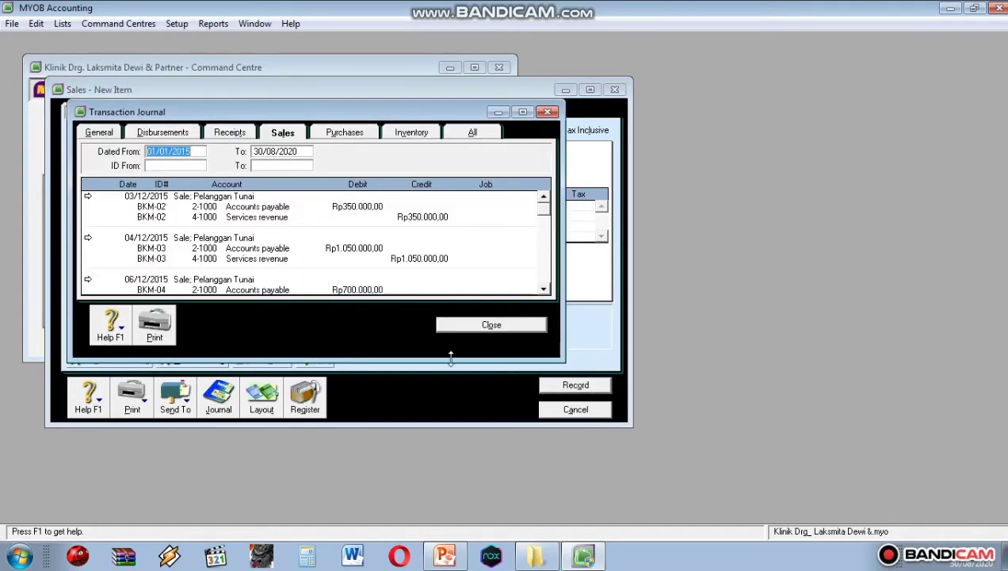
pyautogui.click(544, 291)
pyautogui.moveTo(543, 291); pyautogui.dragTo(544, 291)
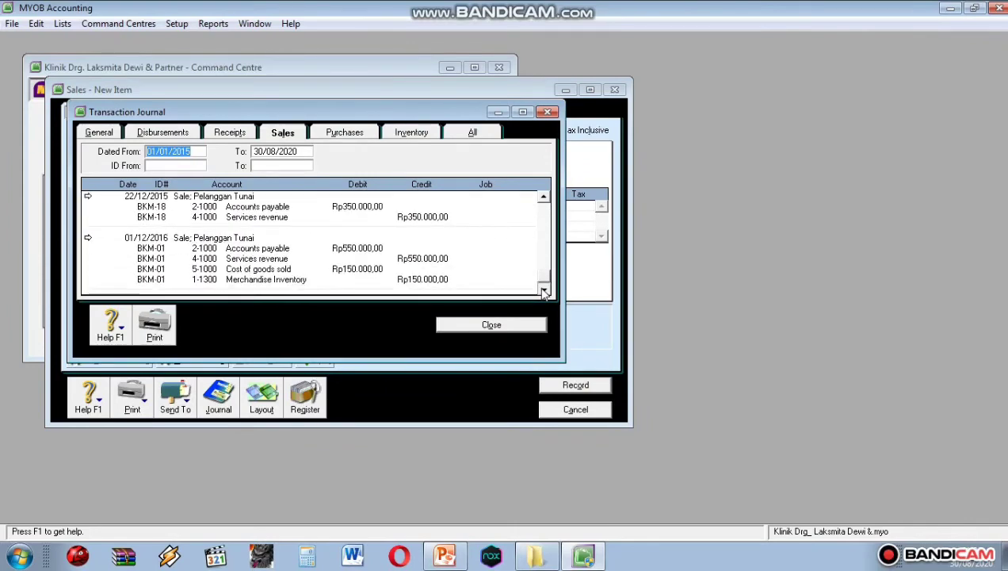
pyautogui.click(514, 328)
# Consult voucher BKM-19 on slide 20 in PowerPoint and start invoice BKM-19 for Pelanggan Tunai dated 23/12/2015 in MYOB.
pyautogui.click(458, 554)
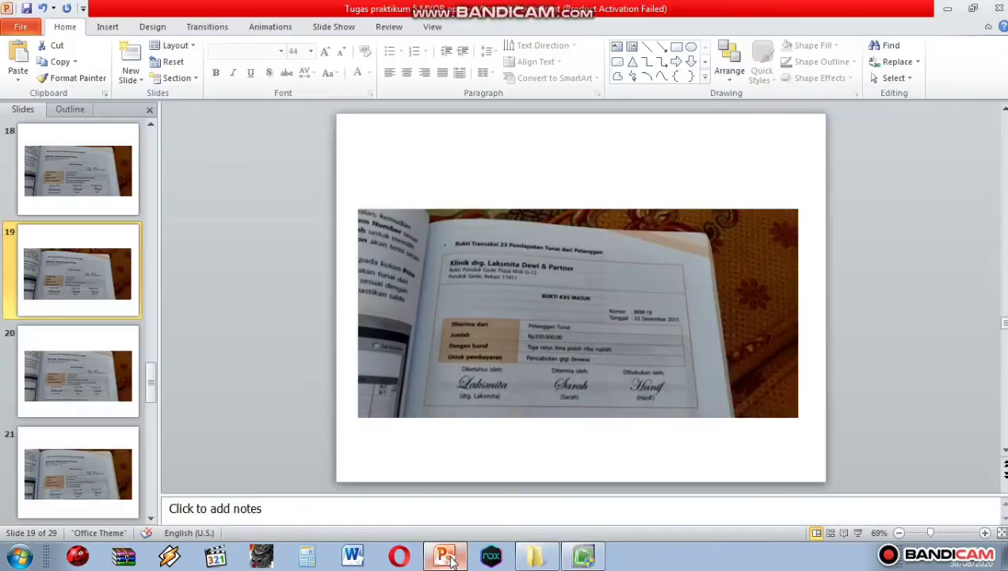
pyautogui.click(88, 399)
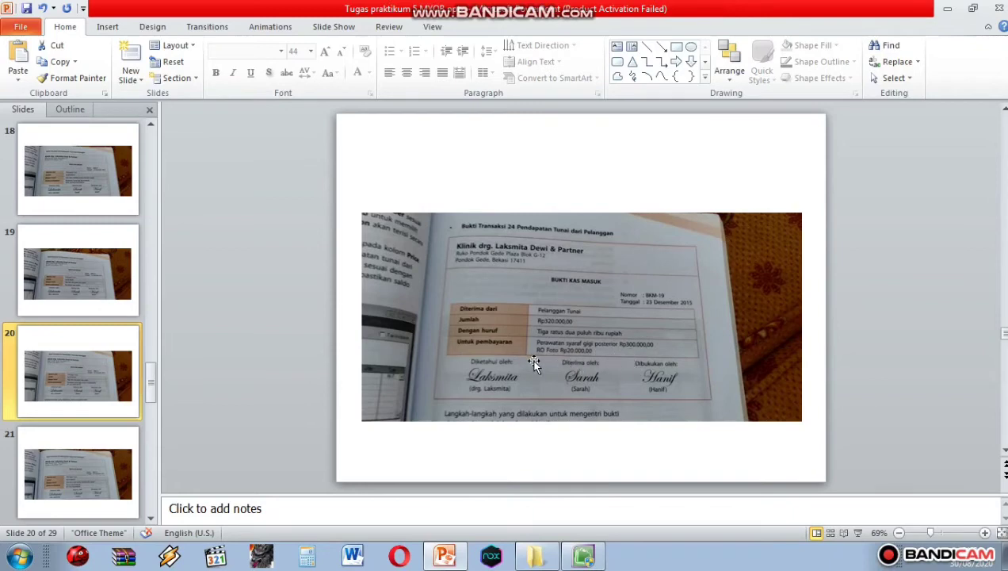
pyautogui.click(583, 556)
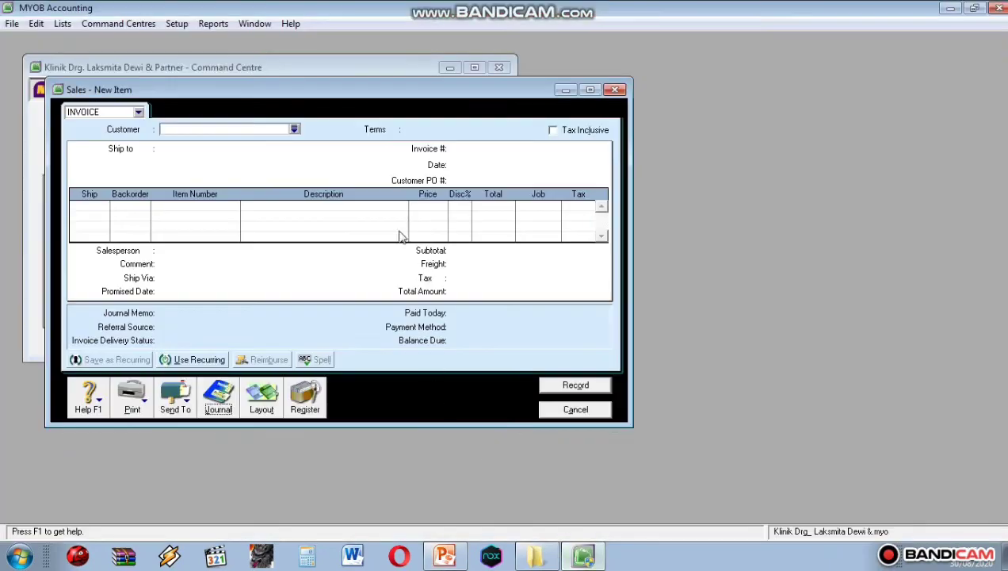
pyautogui.click(293, 130)
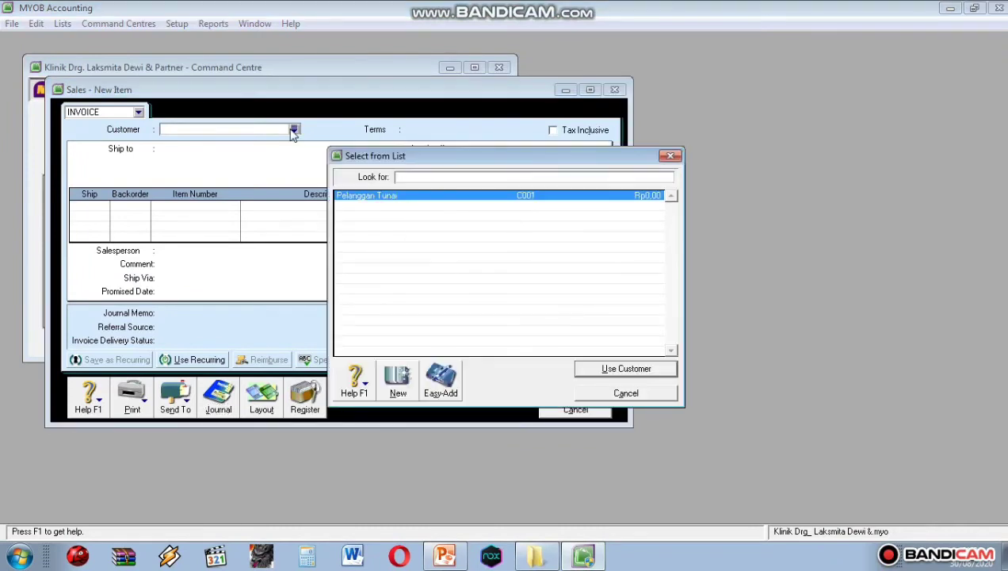
pyautogui.click(607, 372)
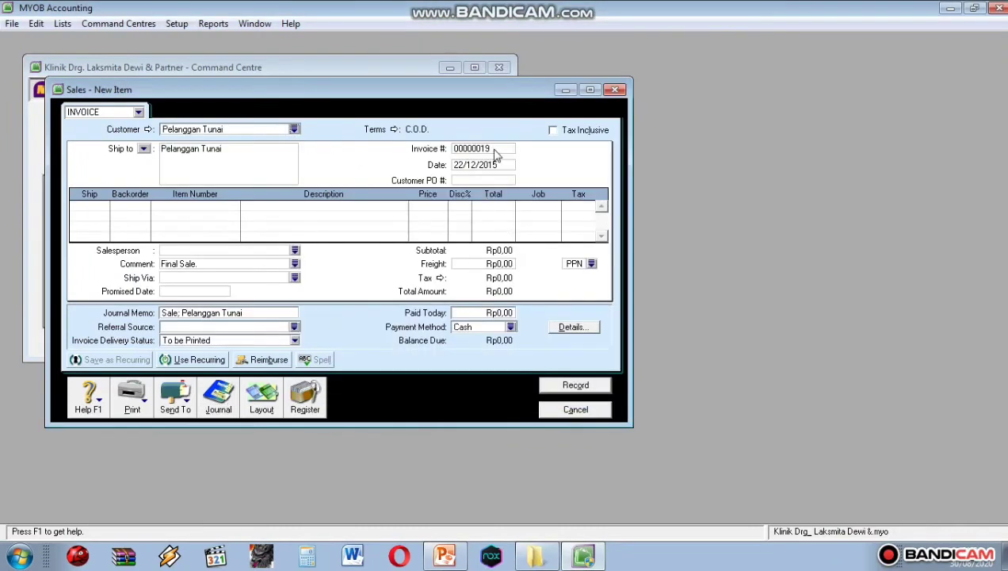
pyautogui.doubleClick(494, 150)
pyautogui.press('BackSpace')
pyautogui.write('BKM-19')
pyautogui.press('Tab')
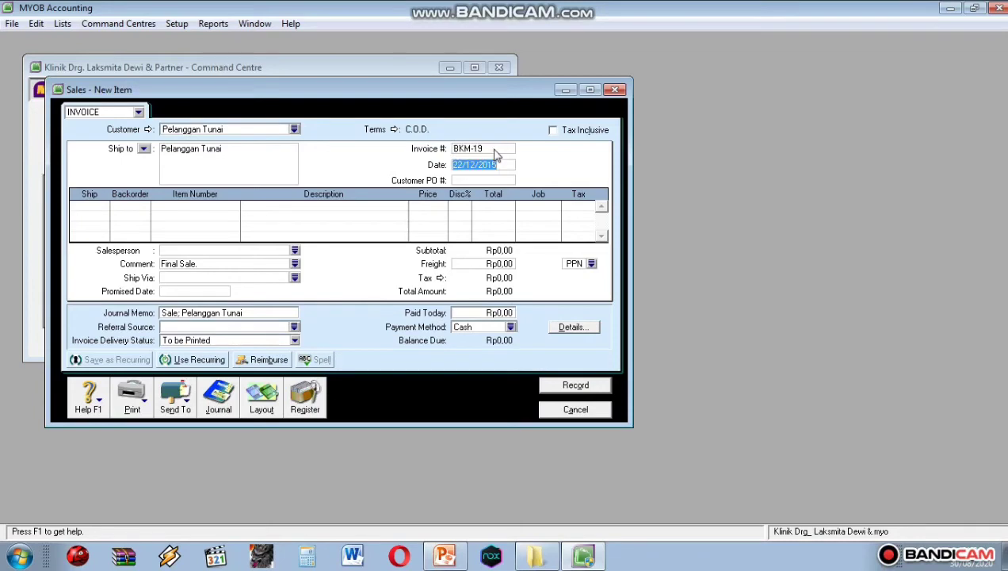
pyautogui.write('23/12/2015')
# Add an invoice line to BKM-19 with quantity 1 of item SV05 (Perawatan Syaraf Gigi) at a price of 300000.
pyautogui.click(100, 207)
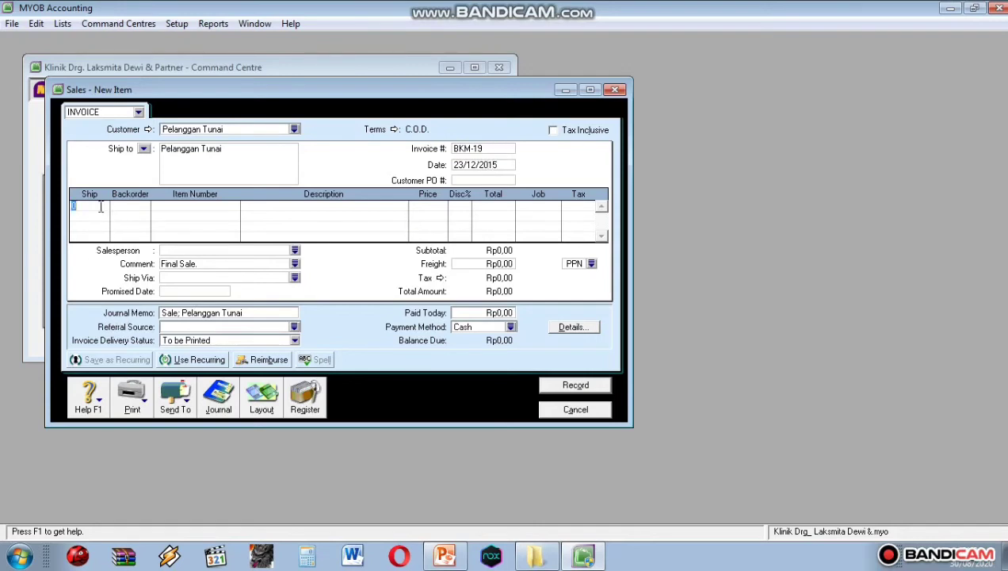
pyautogui.write('1')
pyautogui.click(176, 206)
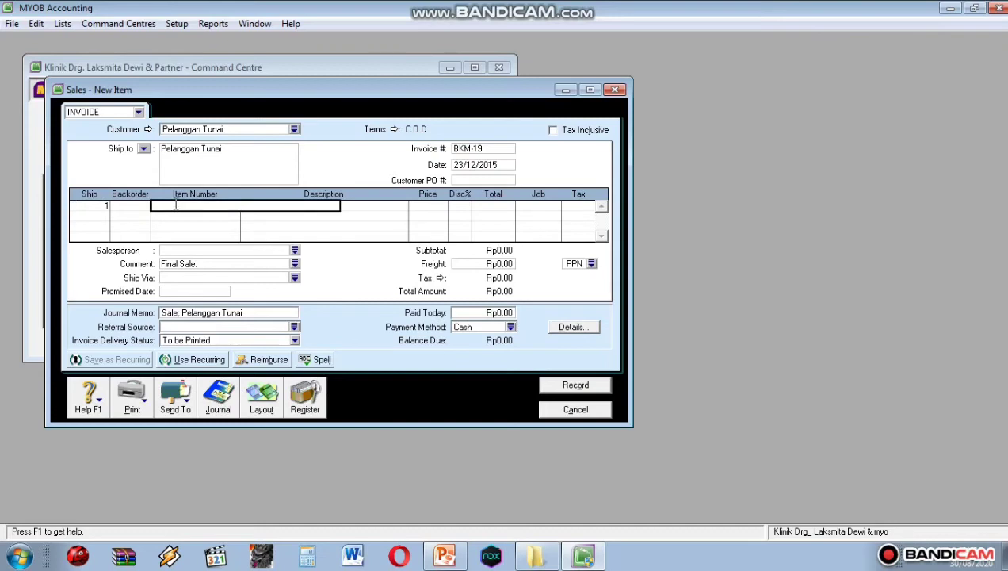
pyautogui.write('SV05')
pyautogui.press('Tab')
pyautogui.click(432, 206)
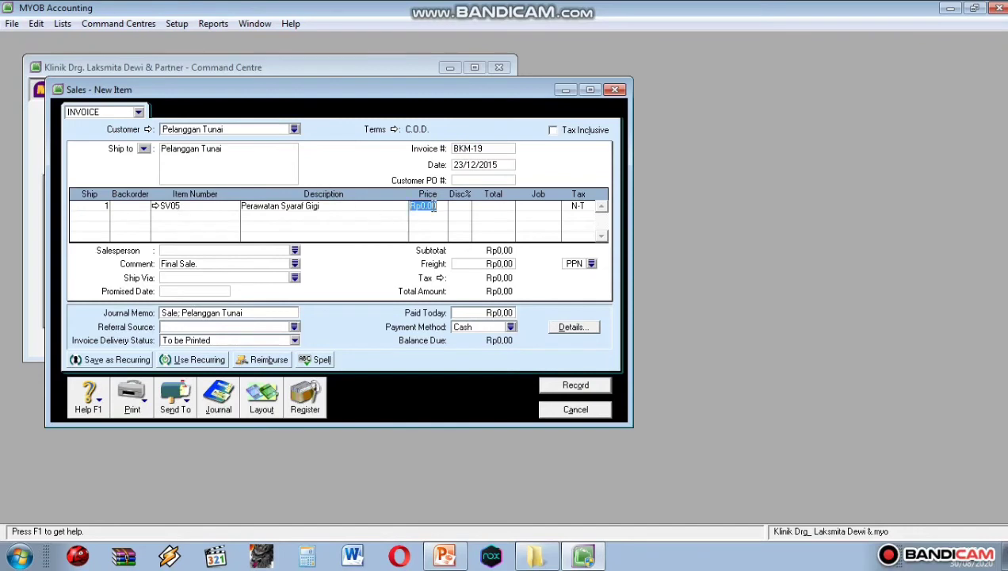
pyautogui.write('300000')
pyautogui.press('Return')
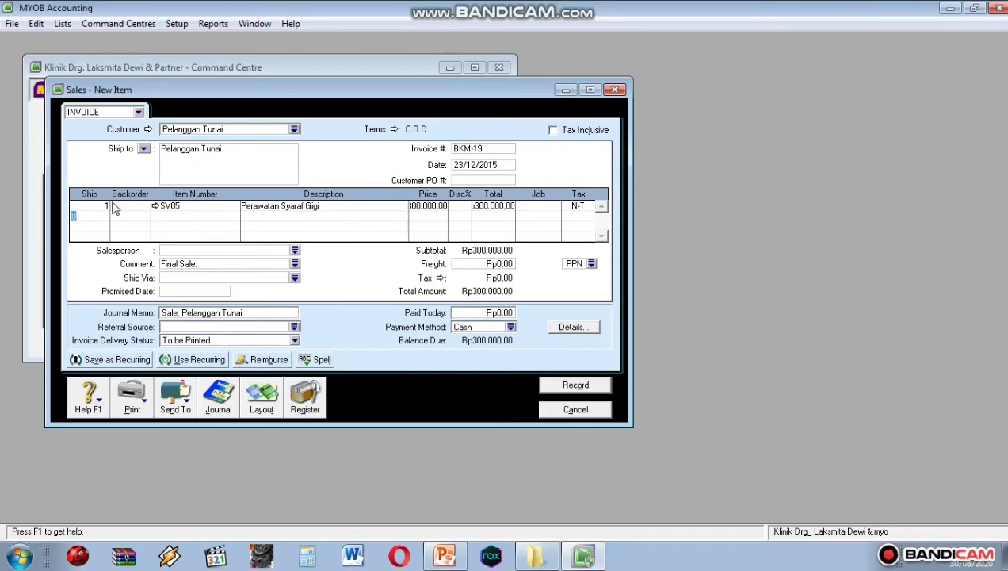
# Add a second line to invoice BKM-19 with quantity 1 of item SV01 (RO Foto) at a price of 20000.
pyautogui.write('1')
pyautogui.click(192, 219)
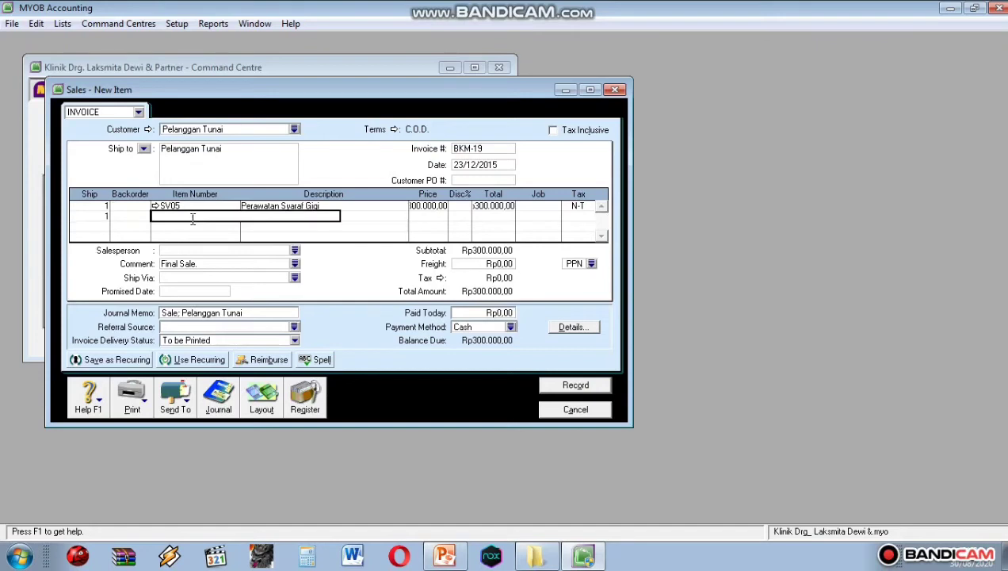
pyautogui.write('SV01')
pyautogui.press('Return')
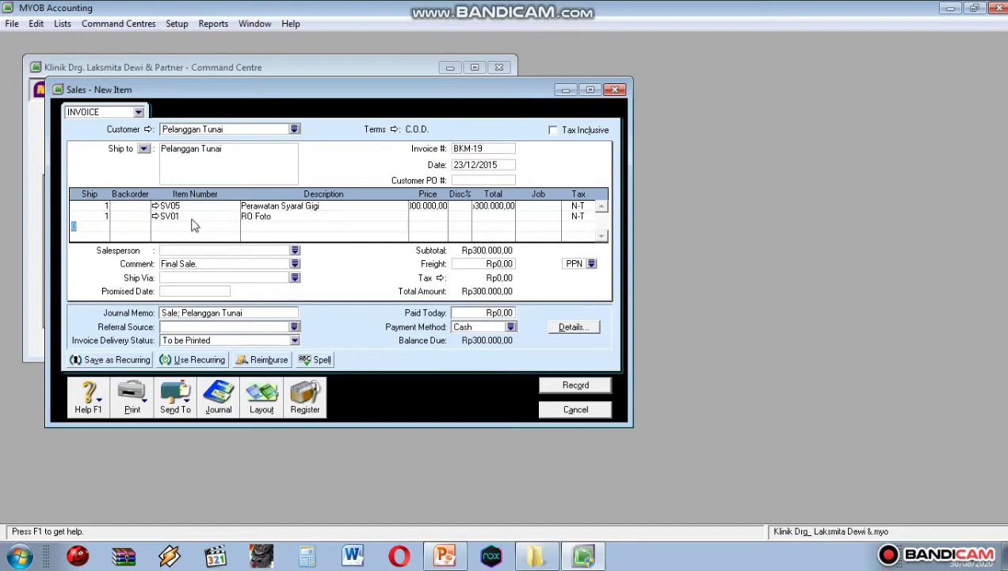
pyautogui.click(428, 215)
pyautogui.write('300.00')
pyautogui.press('Return')
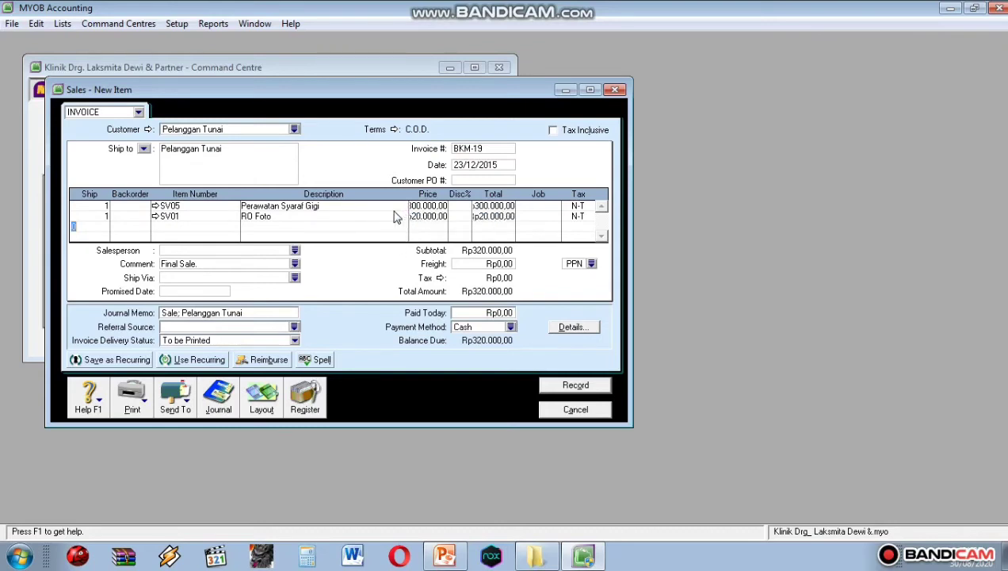
# Set the amount paid today to 320000 on invoice BKM-19 and record the invoice.
pyautogui.click(492, 312)
pyautogui.write('320.000')
pyautogui.press('Tab')
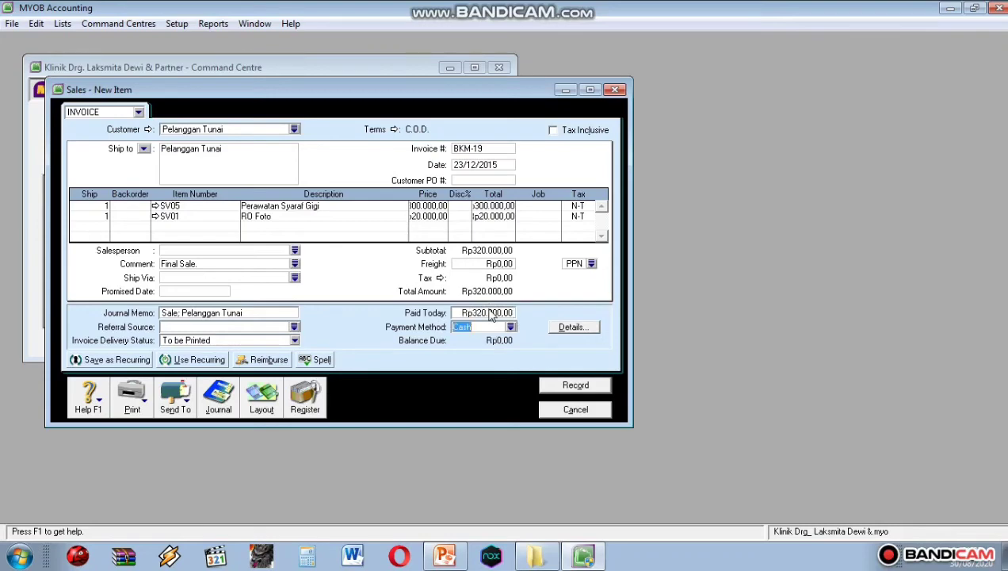
pyautogui.click(575, 385)
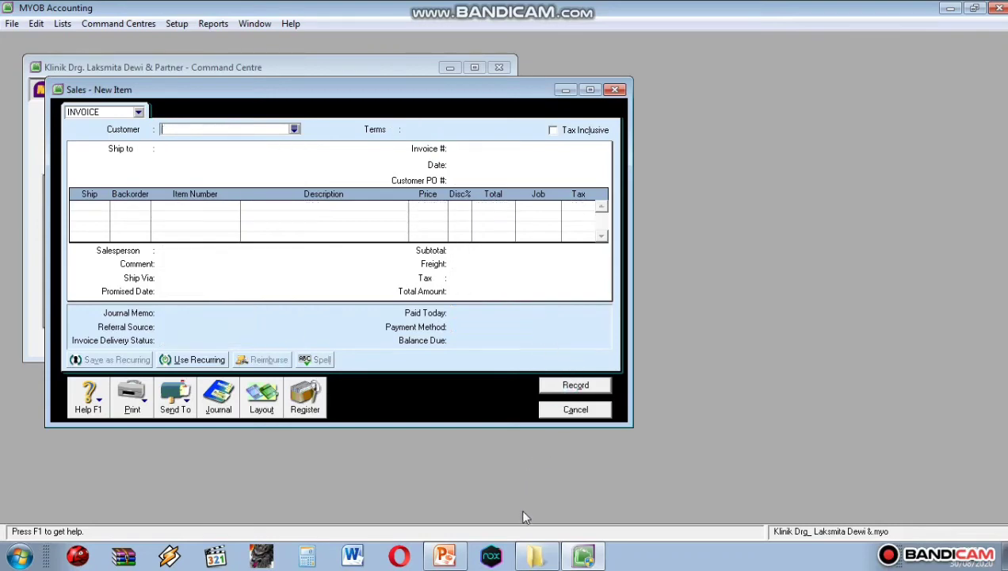
# Consult voucher BKM-20 on slide 21 in PowerPoint and start invoice BKM-20 for Pelanggan Tunai dated 24/12/2015 in MYOB.
pyautogui.click(454, 558)
pyautogui.click(72, 459)
pyautogui.scroll(-2, 70, 422)
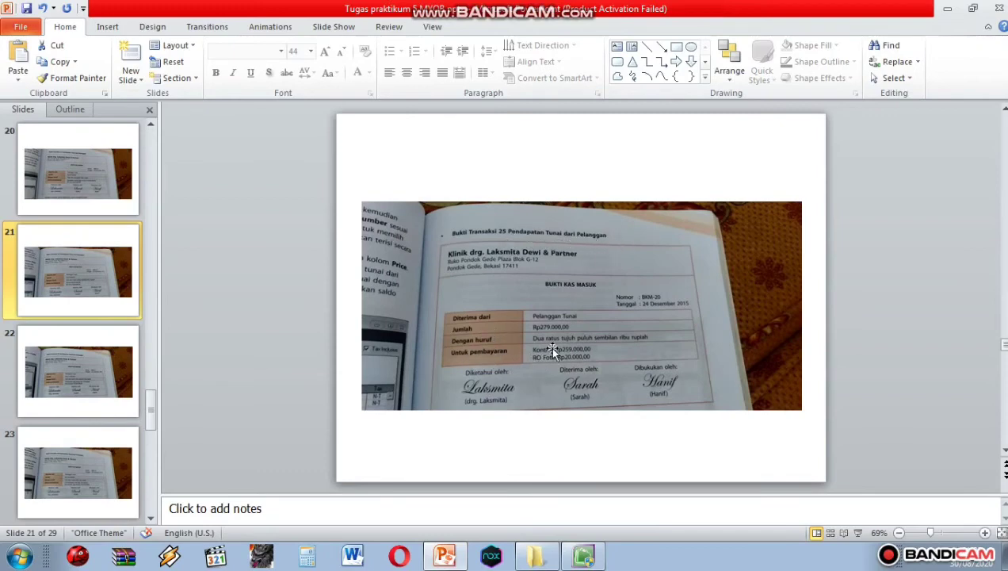
pyautogui.click(584, 554)
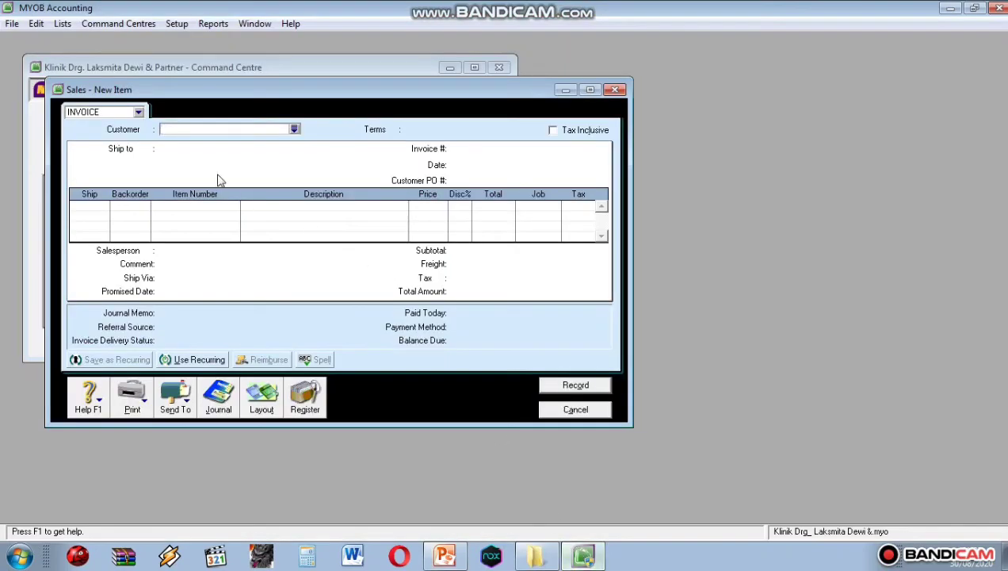
pyautogui.click(294, 128)
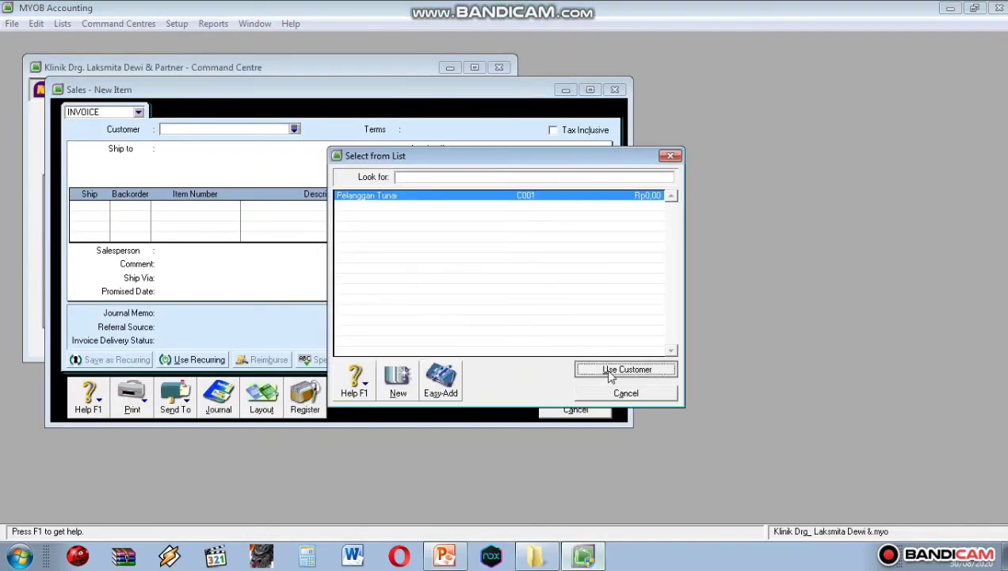
pyautogui.click(610, 370)
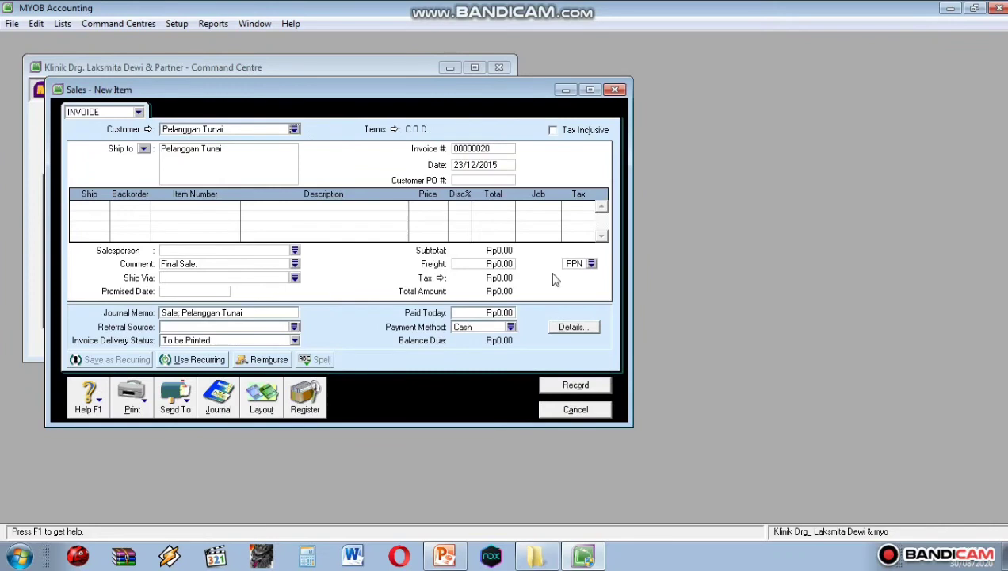
pyautogui.click(479, 150)
pyautogui.press('BackSpace')
pyautogui.write('BKM-20')
pyautogui.press('Tab')
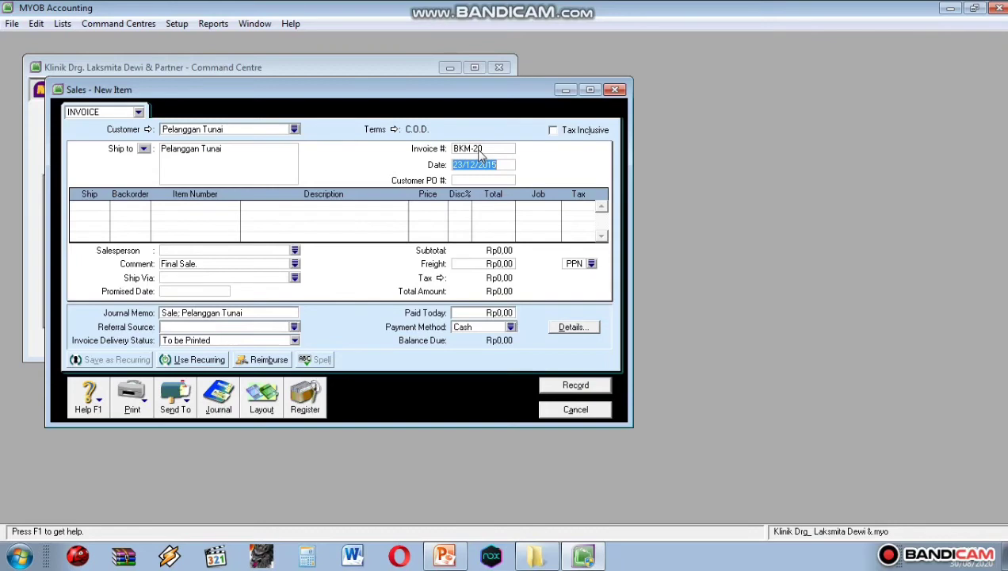
pyautogui.write('24/12/2015')
# Add an invoice line to BKM-20 with quantity 1 of item SV15 (Kontrol) at a price of 259000.
pyautogui.click(97, 206)
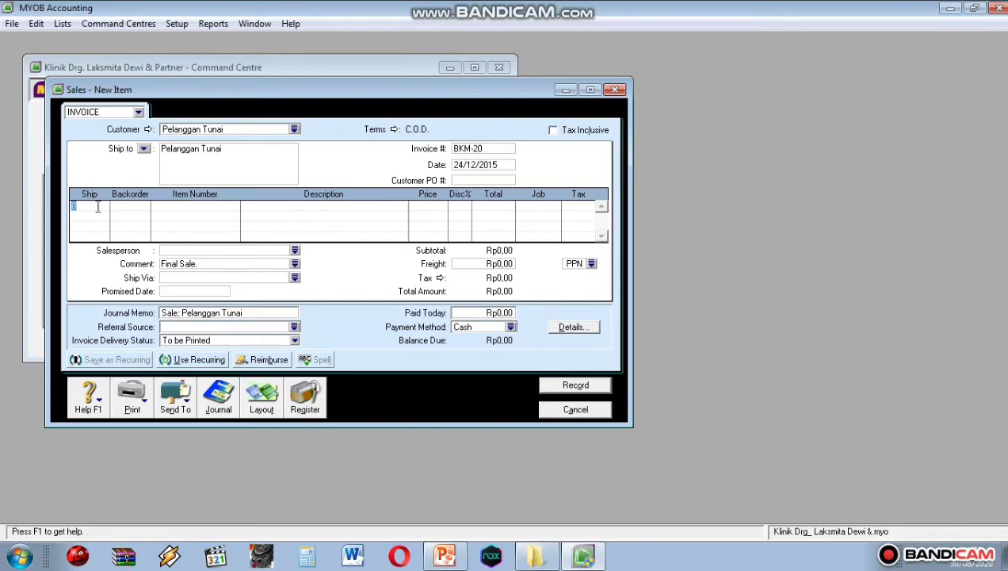
pyautogui.write('1')
pyautogui.click(170, 205)
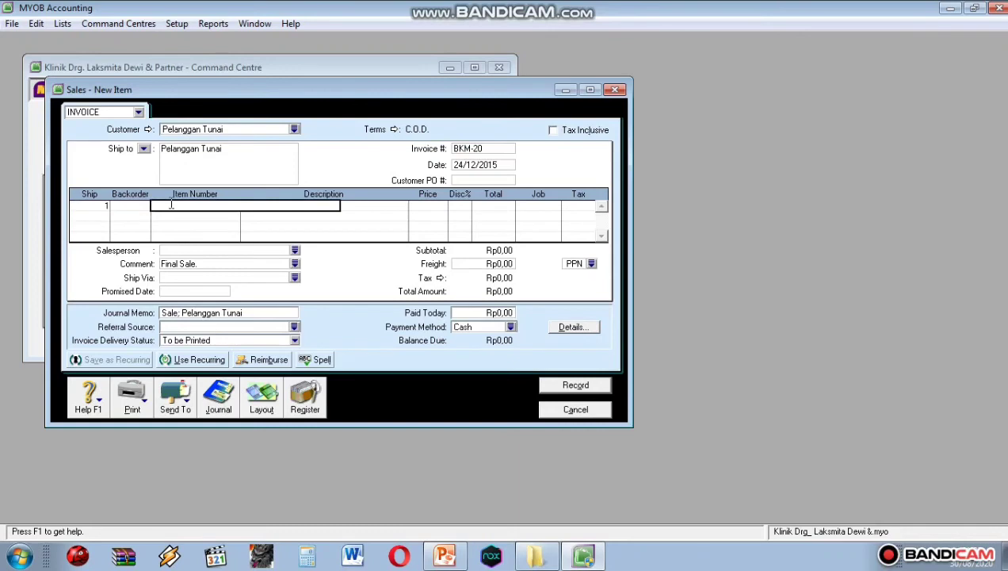
pyautogui.write('SV15')
pyautogui.press('Tab')
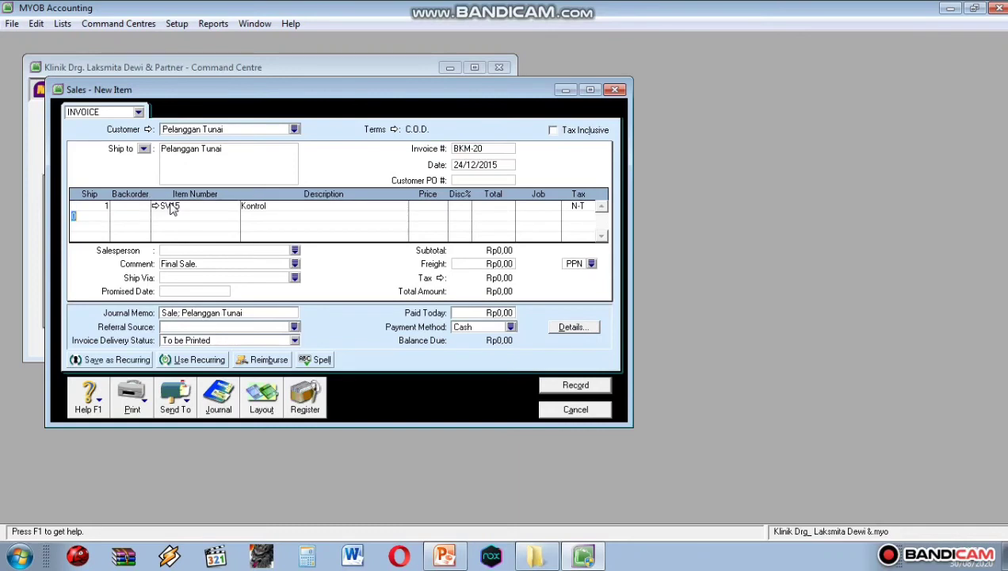
pyautogui.click(419, 207)
pyautogui.write('25')
pyautogui.write('9.0')
pyautogui.write('000')
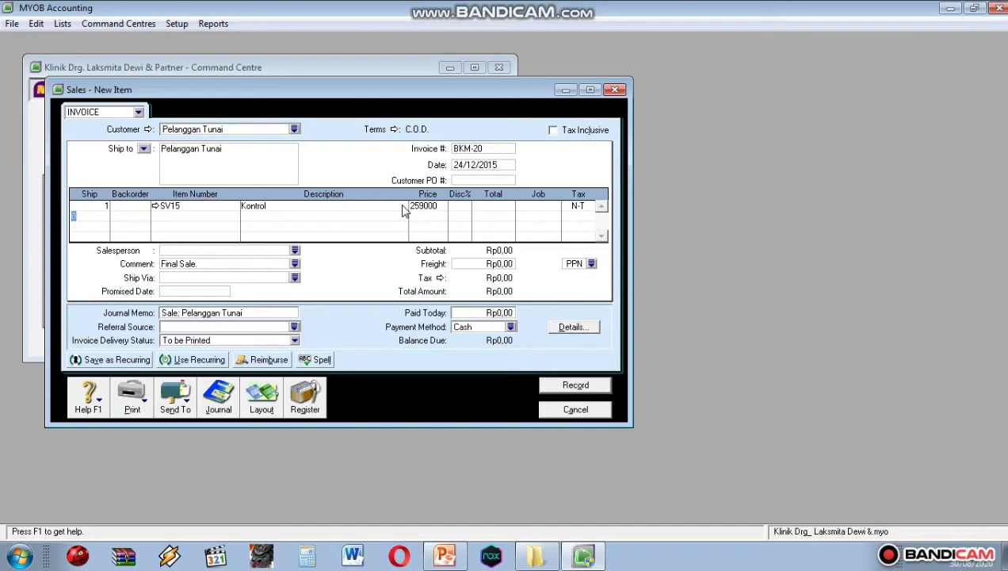
pyautogui.press('Return')
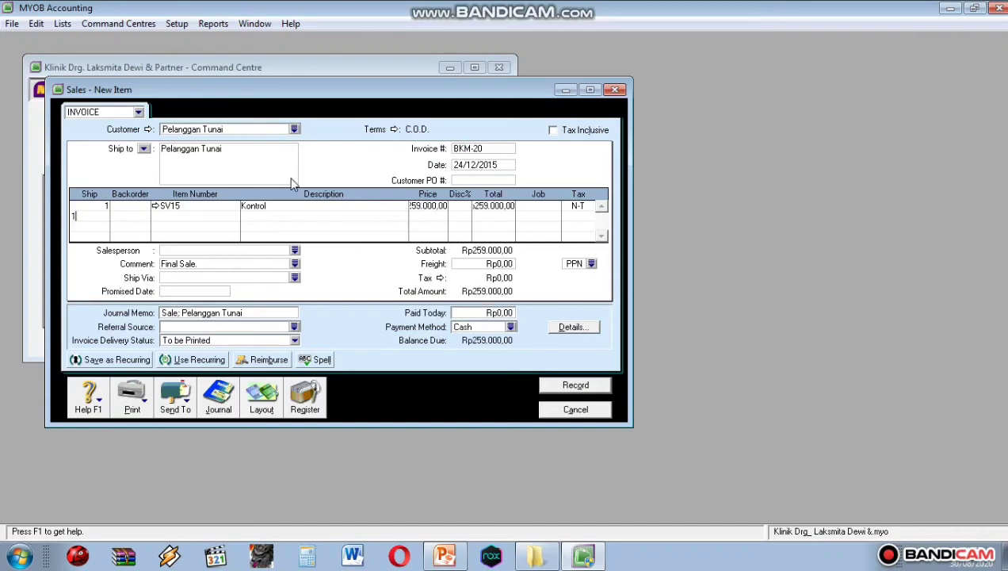
# Add a second line to invoice BKM-20 with quantity 1 of item SV01 (RO Foto) at a price of 20000.
pyautogui.click(196, 207)
pyautogui.click(194, 216)
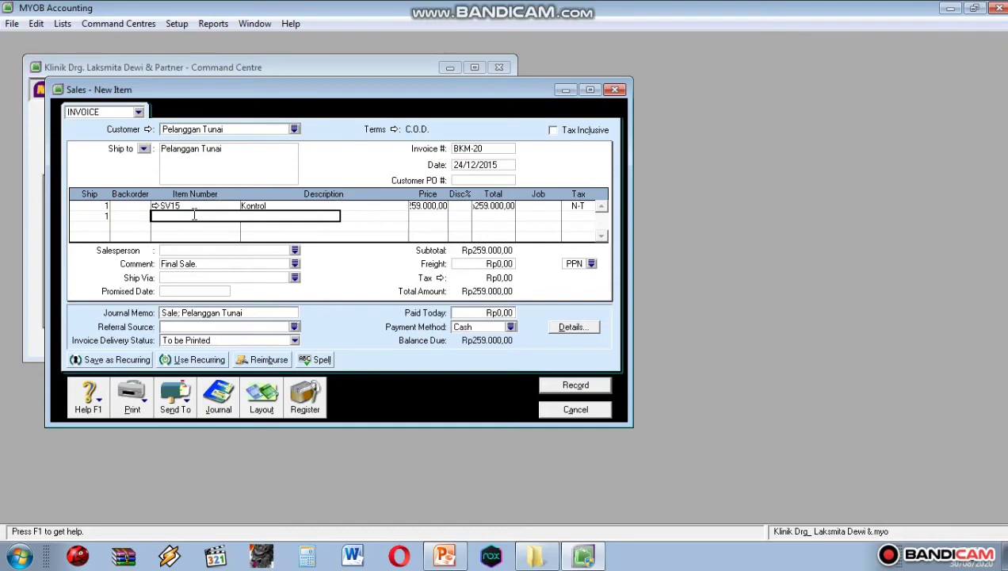
pyautogui.write('SV01')
pyautogui.press('Return')
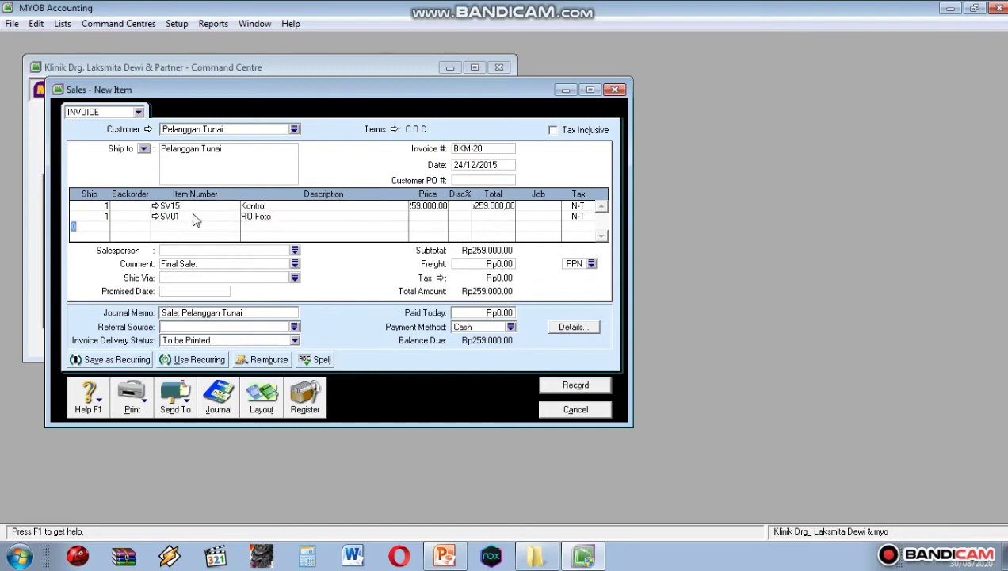
pyautogui.click(428, 216)
pyautogui.write('20.')
pyautogui.write('0000')
pyautogui.press('Return')
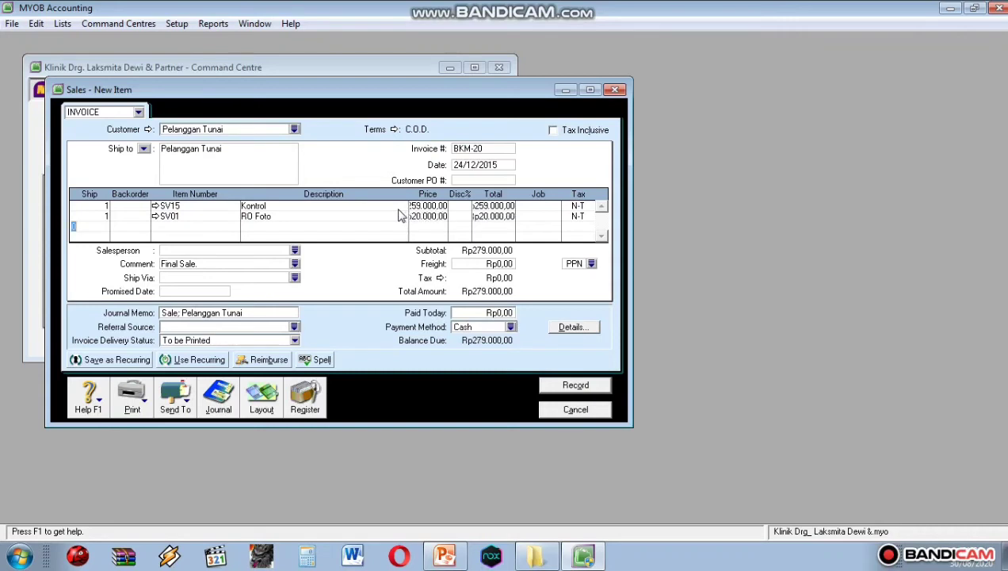
# Set the amount paid today to 279000 on invoice BKM-20 and record the invoice.
pyautogui.click(492, 312)
pyautogui.press('BackSpace')
pyautogui.write('279000')
pyautogui.press('Tab')
pyautogui.click(575, 385)
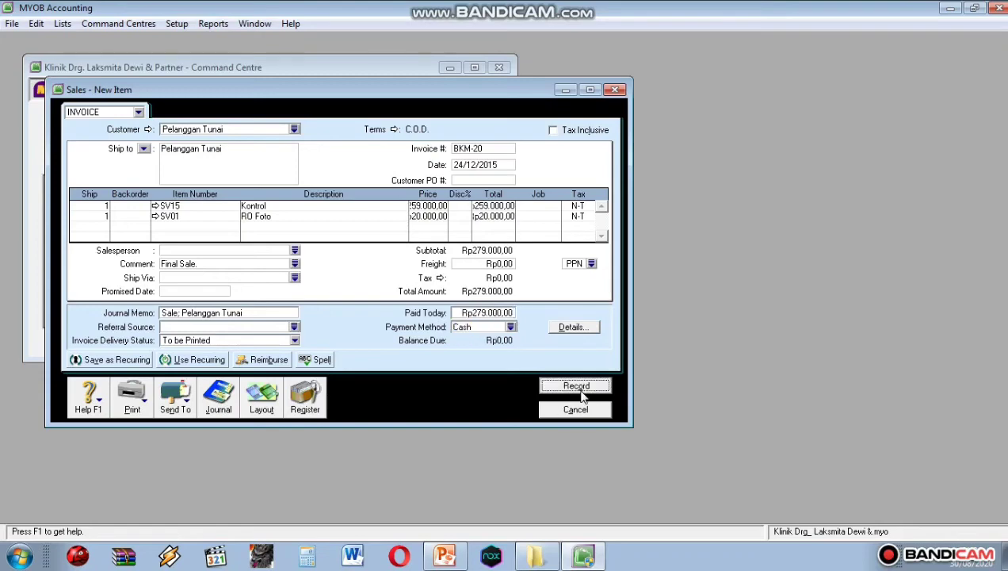
# Consult voucher BKM-21 on slide 22 in PowerPoint and start invoice BKM-21 for Pelanggan Tunai dated 24/12/2015 in MYOB.
pyautogui.click(445, 555)
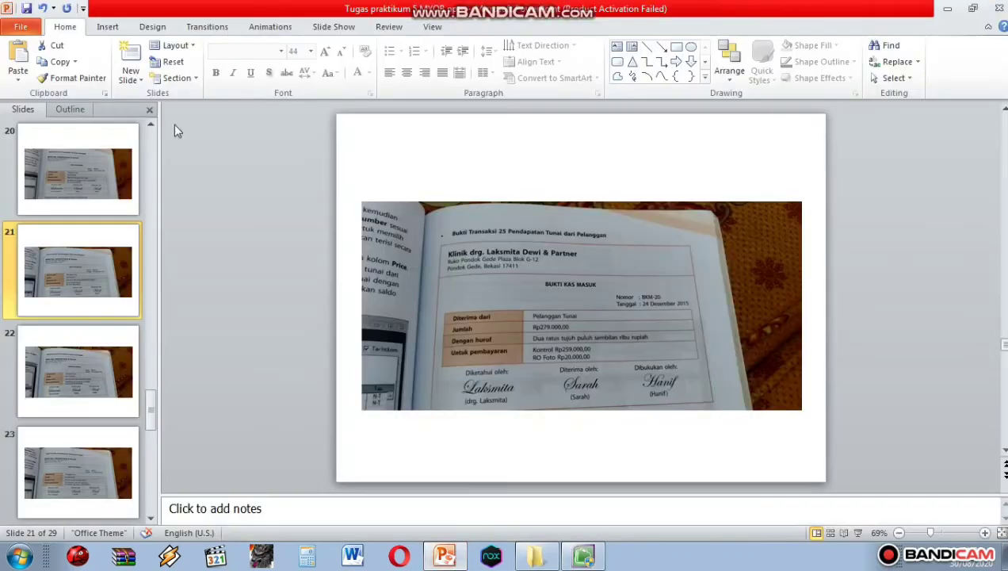
pyautogui.click(82, 359)
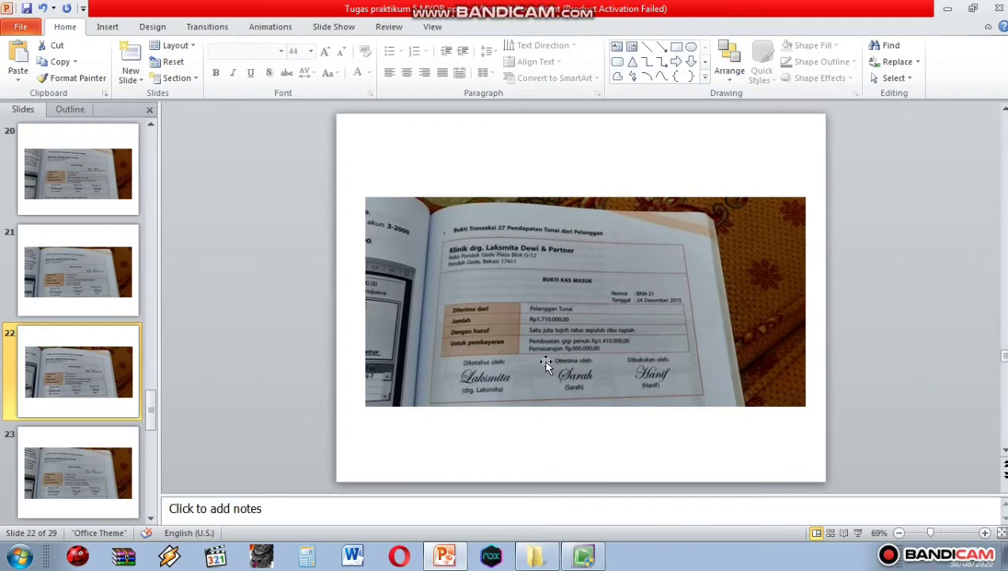
pyautogui.click(582, 555)
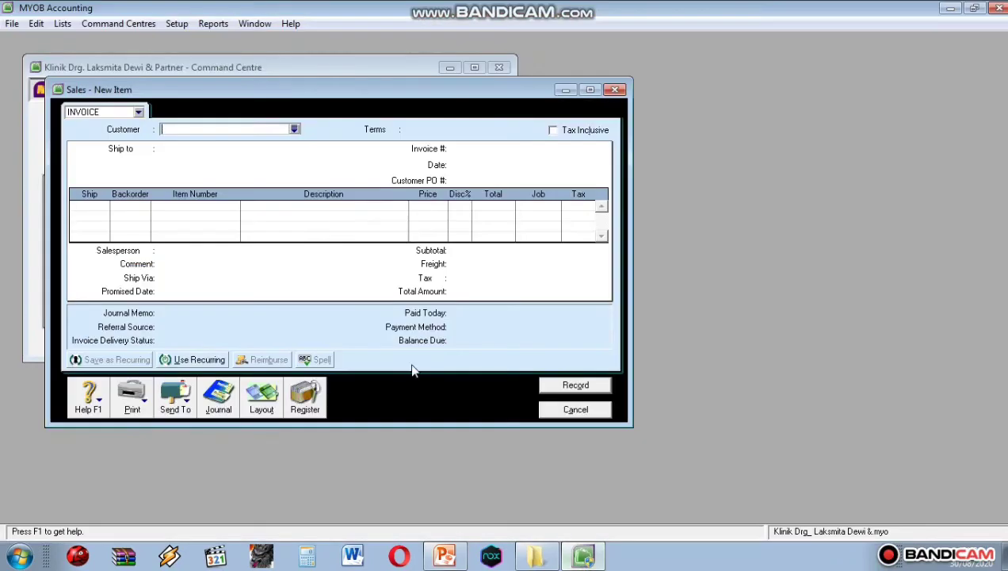
pyautogui.click(294, 130)
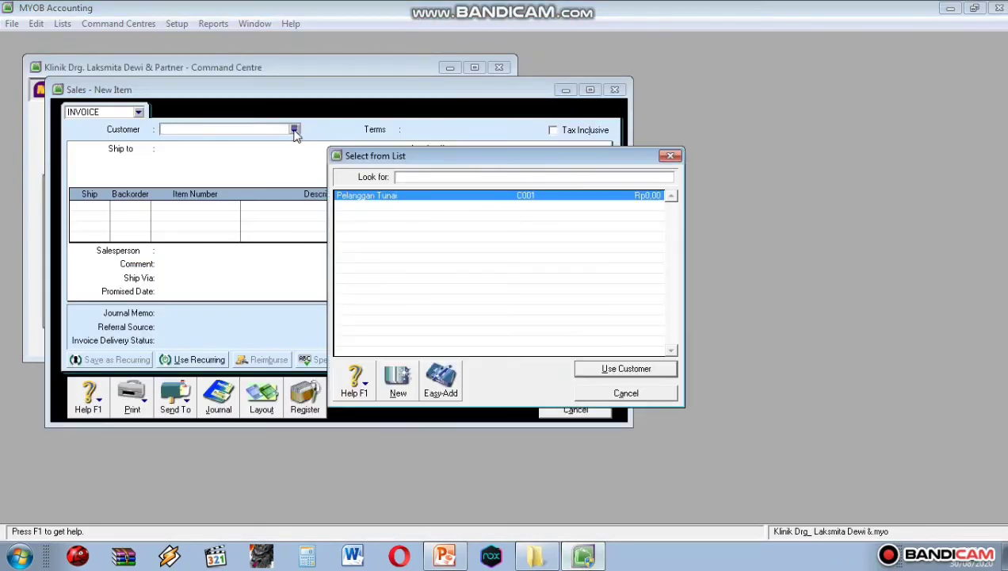
pyautogui.click(616, 370)
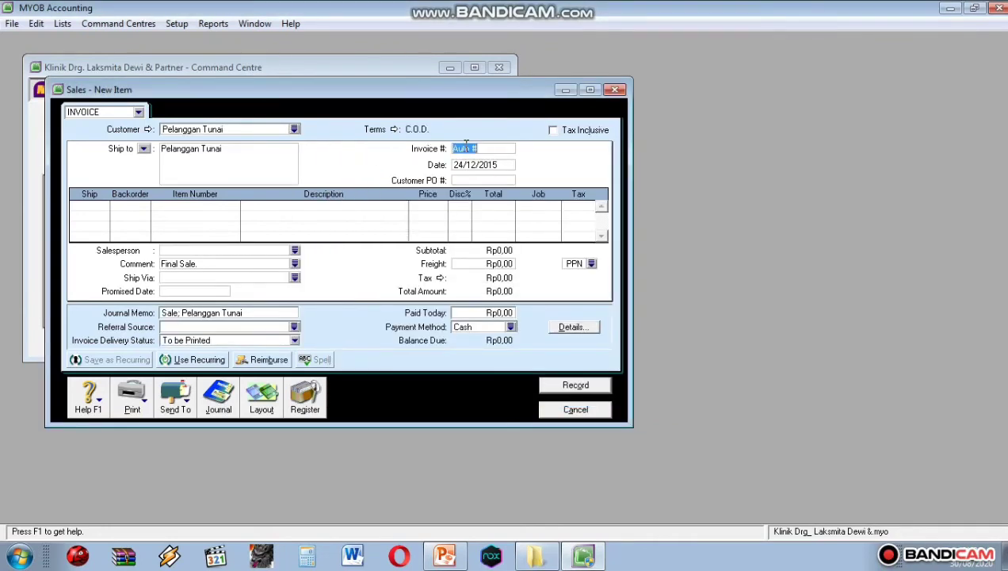
pyautogui.press('BackSpace')
pyautogui.write('BKM-21')
pyautogui.press('Tab')
pyautogui.write('24/12/2015')
# Add an invoice line to BKM-21 with quantity 1 of item SV13 (Pembuatan Gigi) at a price of 410000.
pyautogui.click(92, 210)
pyautogui.write('1')
pyautogui.click(162, 210)
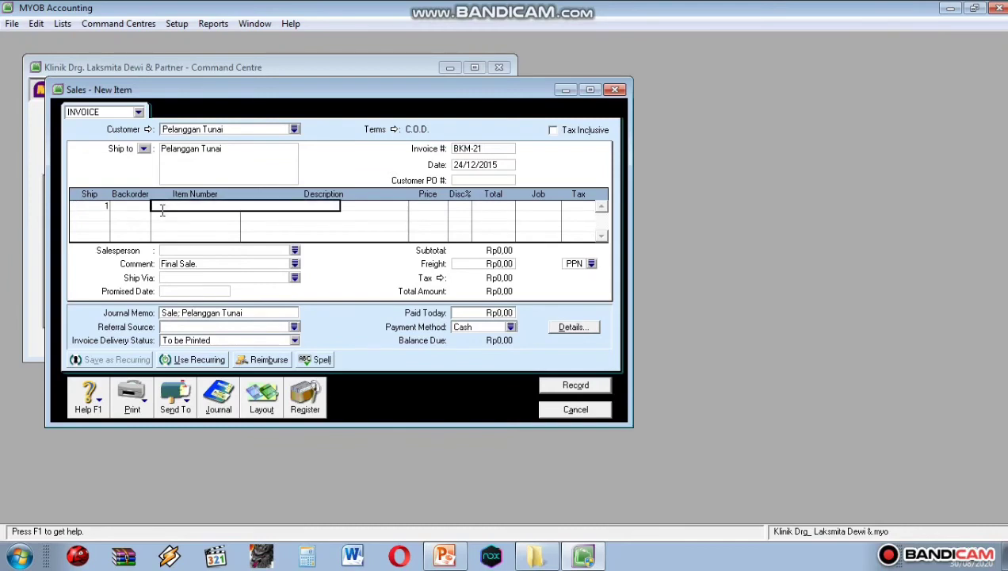
pyautogui.write('SV013')
pyautogui.press('Return')
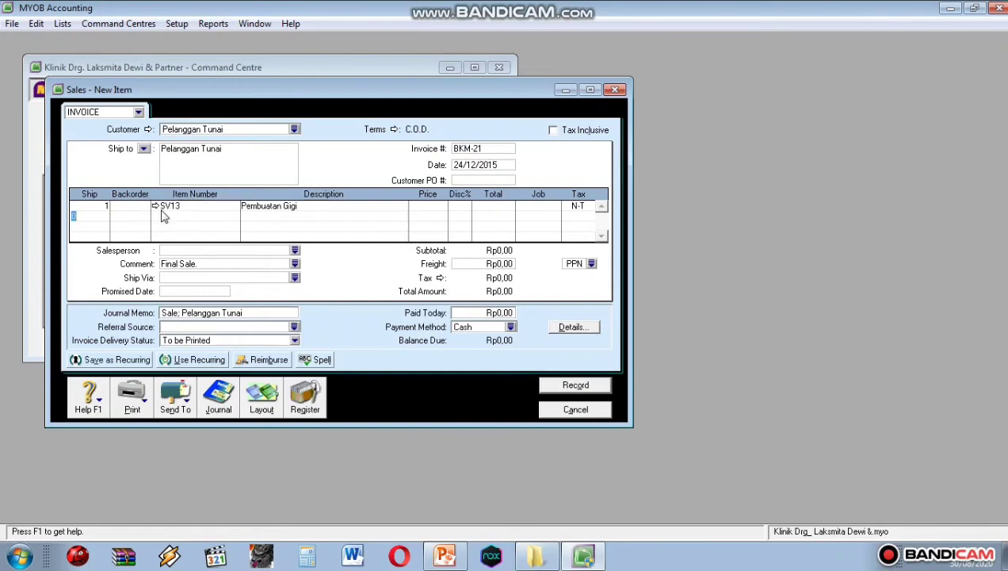
pyautogui.click(422, 208)
pyautogui.write('410000')
pyautogui.press('Return')
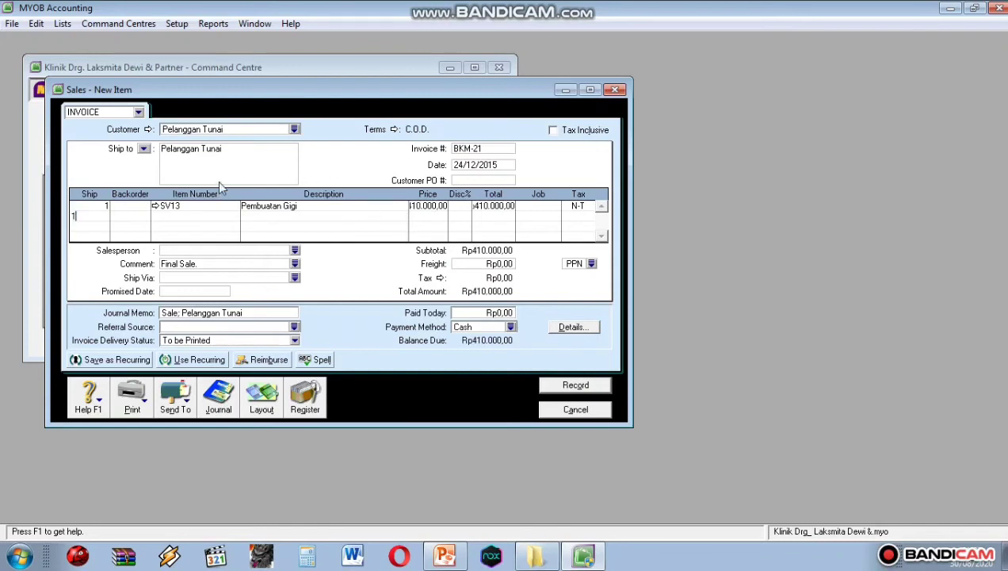
# Add a second line to invoice BKM-21 with quantity 1 of item SV19 (Pemasangan) at a price of 300000.
pyautogui.click(205, 214)
pyautogui.write('SV1')
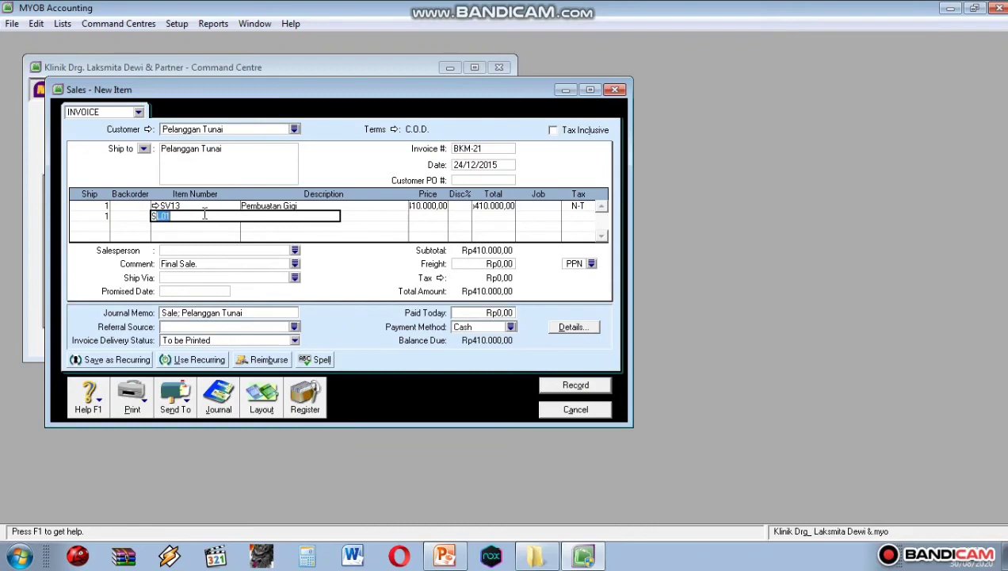
pyautogui.write('9')
pyautogui.press('Return')
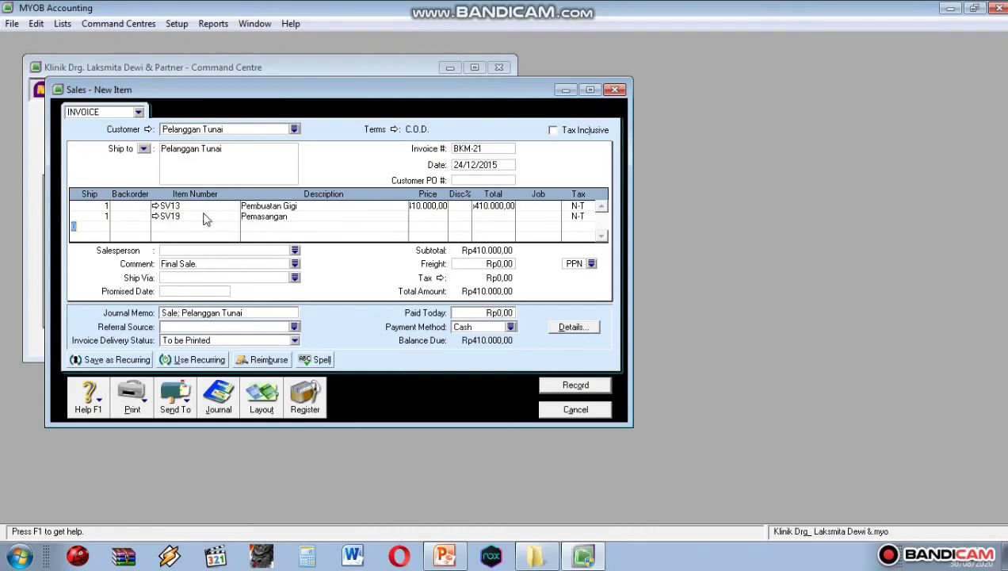
pyautogui.click(428, 218)
pyautogui.write('300.000')
pyautogui.press('Return')
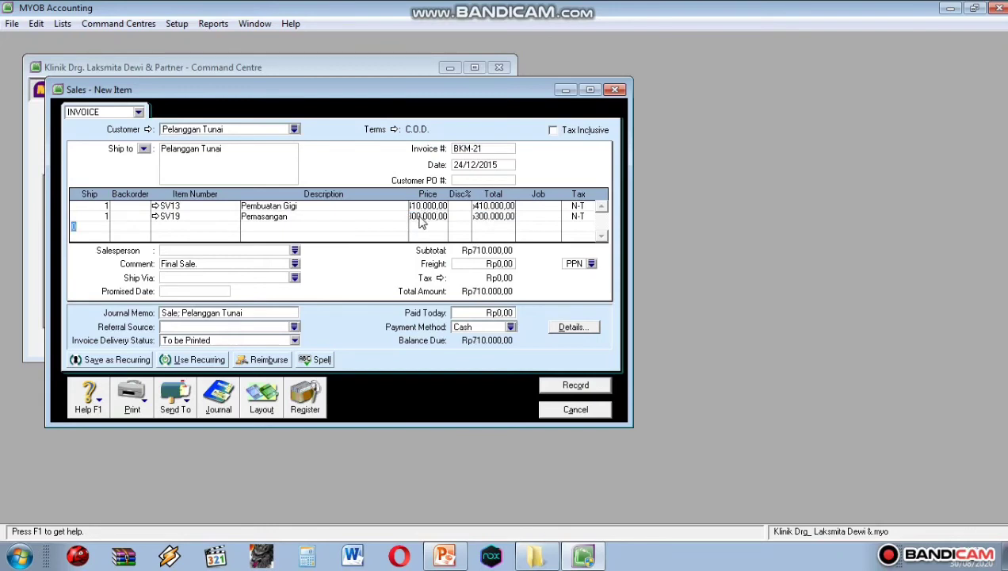
# Correct the price of the SV13 (Pembuatan Gigi) line on invoice BKM-21 to 1410000.
pyautogui.click(480, 312)
pyautogui.click(480, 208)
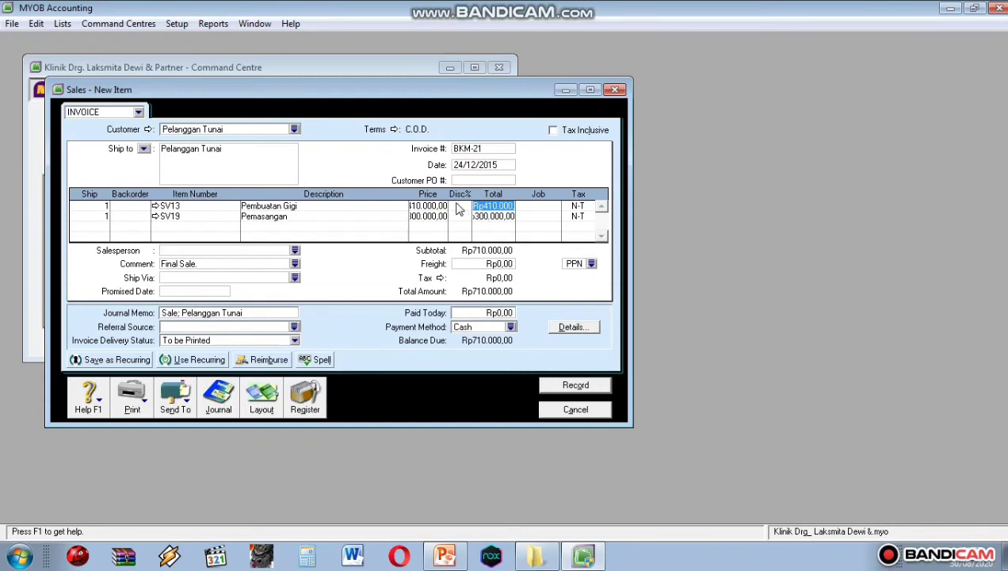
pyautogui.click(486, 206)
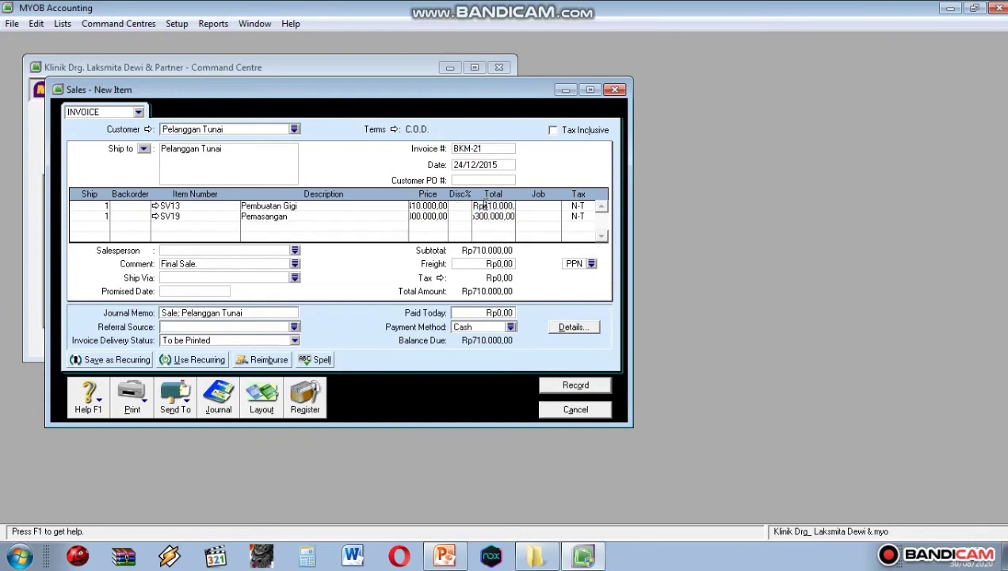
pyautogui.click(441, 207)
pyautogui.write('14')
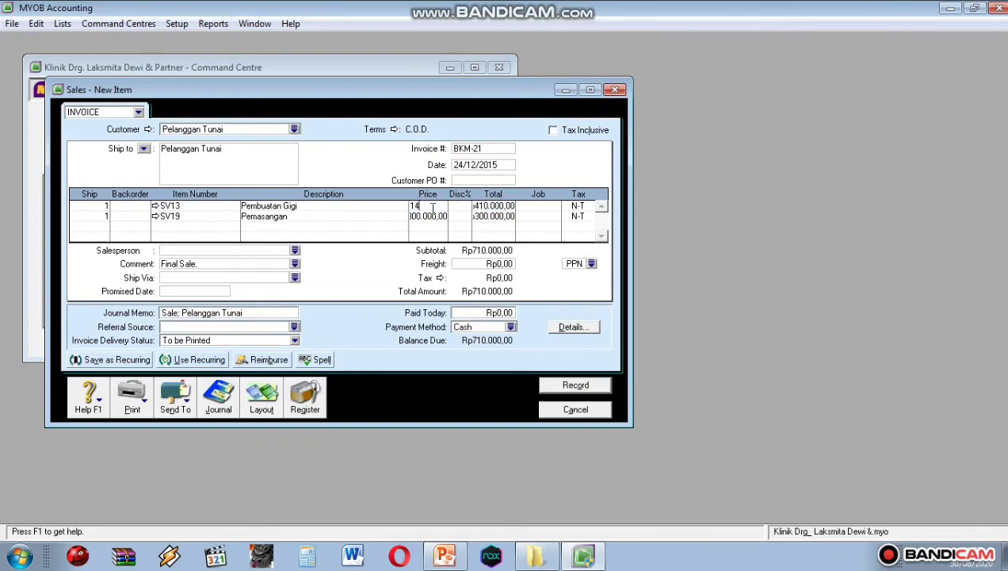
pyautogui.write('10000')
pyautogui.press('Return')
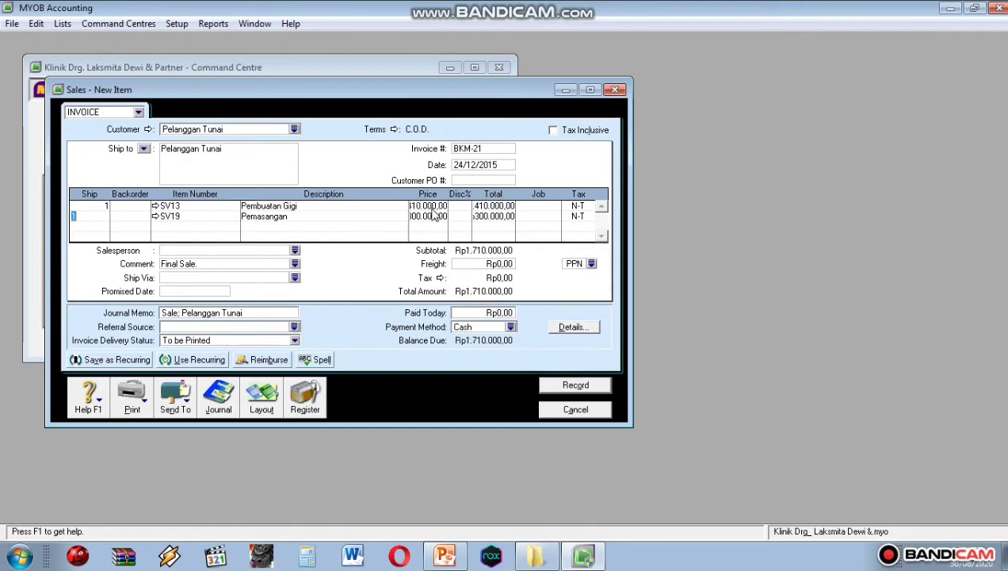
# Set the amount paid today on invoice BKM-21 to 1710000.
pyautogui.click(499, 313)
pyautogui.write('1710000')
pyautogui.press('Tab')
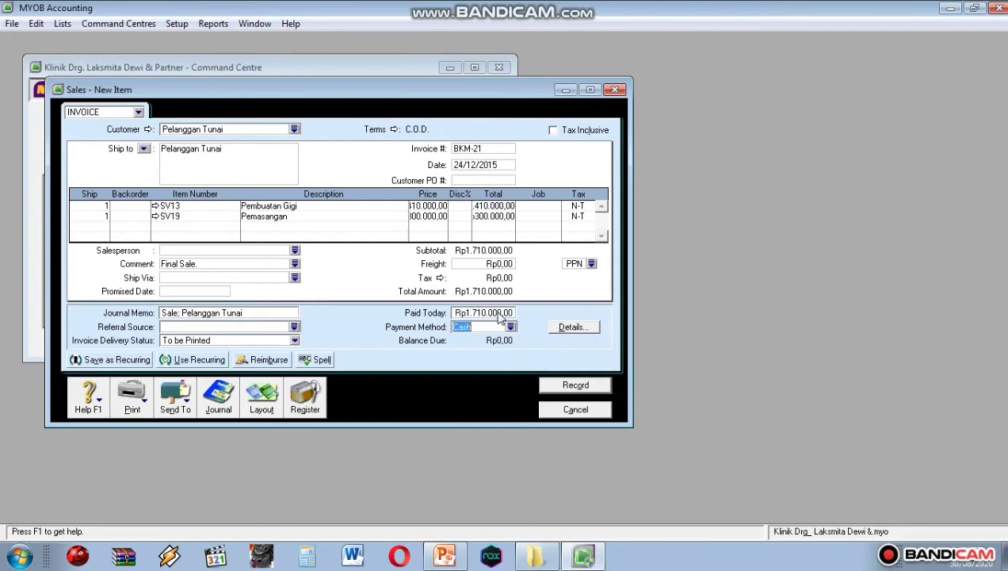
# Record invoice BKM-21, then switch to PowerPoint and display the BKM-22 receipt voucher on slide 23.
pyautogui.click(576, 384)
pyautogui.click(444, 555)
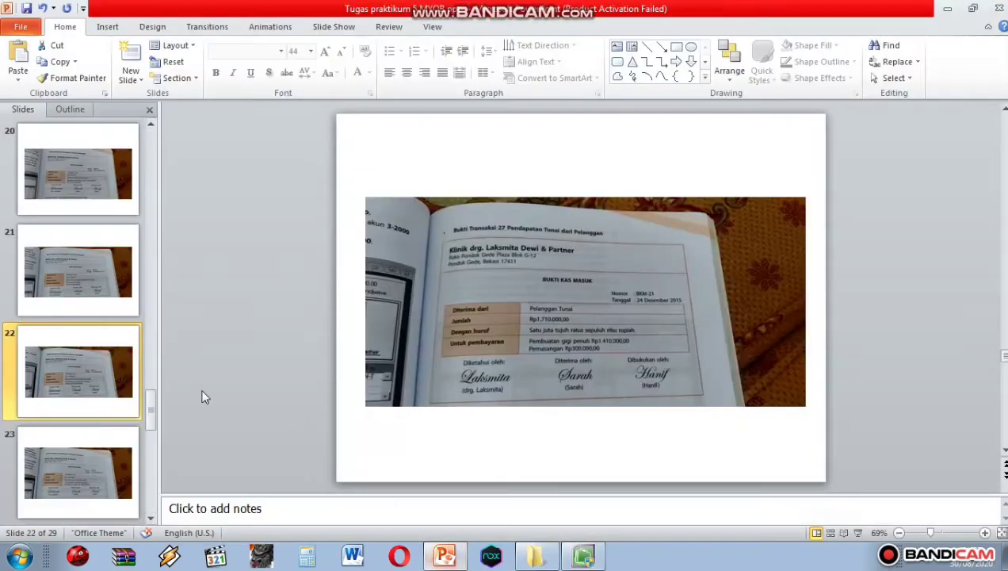
pyautogui.click(111, 444)
pyautogui.scroll(-3, 71, 341)
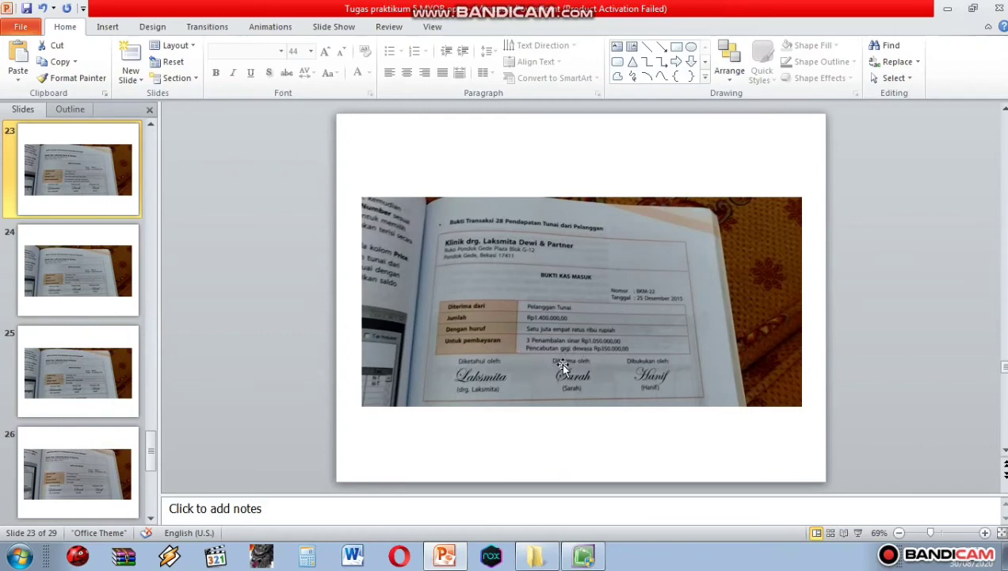
# Switch to MYOB Accounting and start an invoice for Pelanggan Tunai numbered BKM-22 and dated 25/12/2015.
pyautogui.click(599, 557)
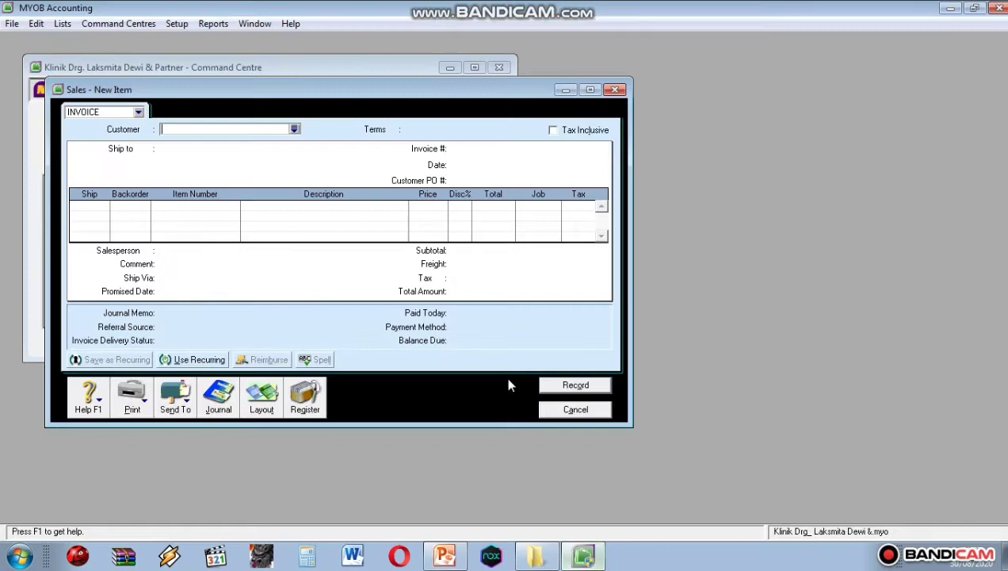
pyautogui.click(292, 129)
pyautogui.click(600, 367)
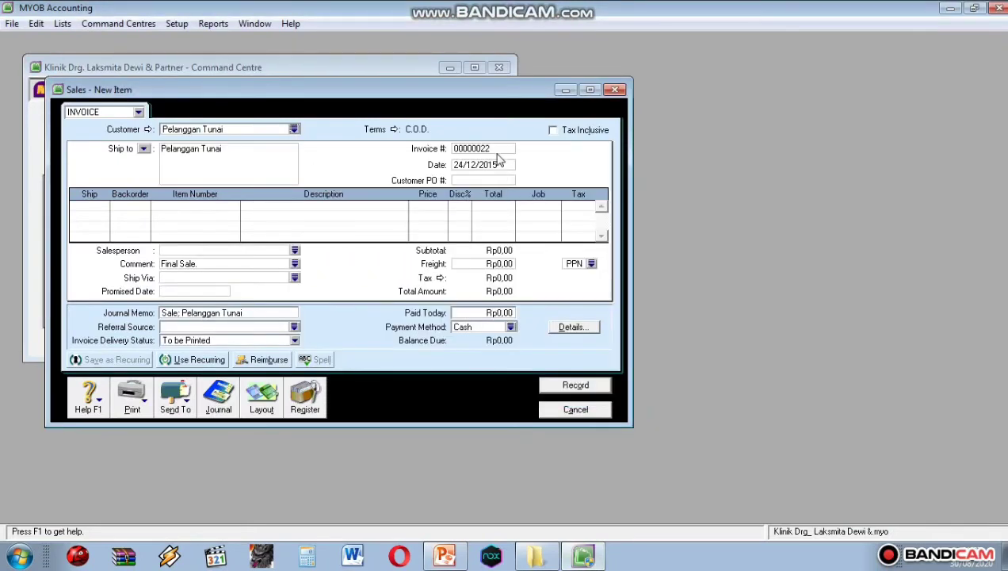
pyautogui.click(482, 148)
pyautogui.write('BKM-22')
pyautogui.press('Tab')
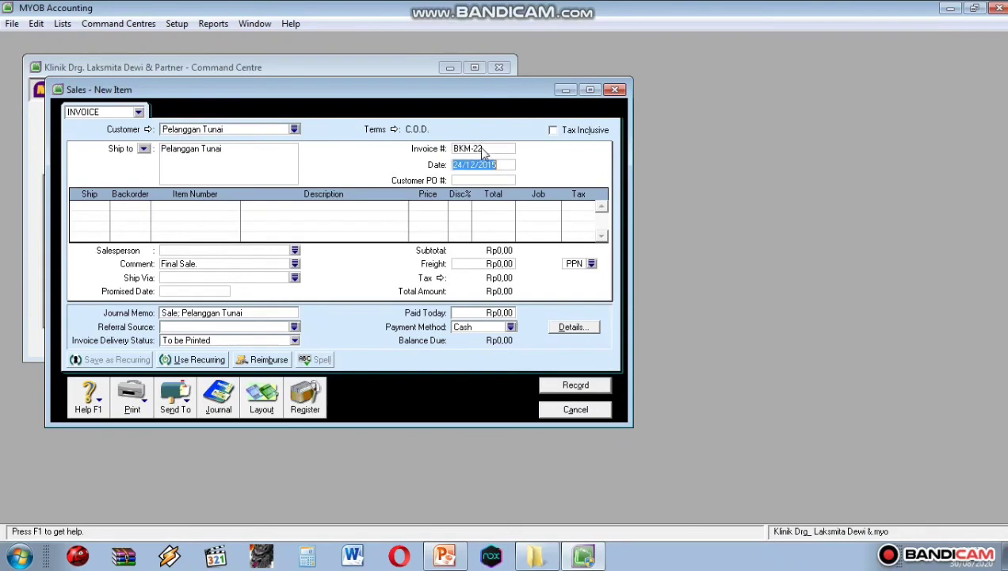
pyautogui.write('25/12/2015')
# Add an invoice line to BKM-22 with quantity 3 of item SV08 (Penambalan Sinar) at a price of 3500000.
pyautogui.click(98, 209)
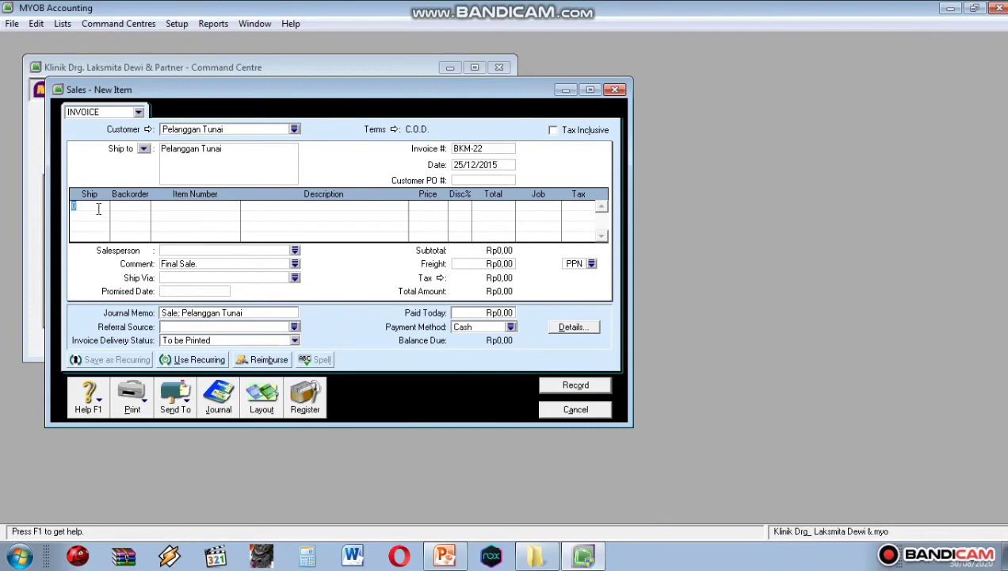
pyautogui.write('3')
pyautogui.click(193, 208)
pyautogui.write('SV0')
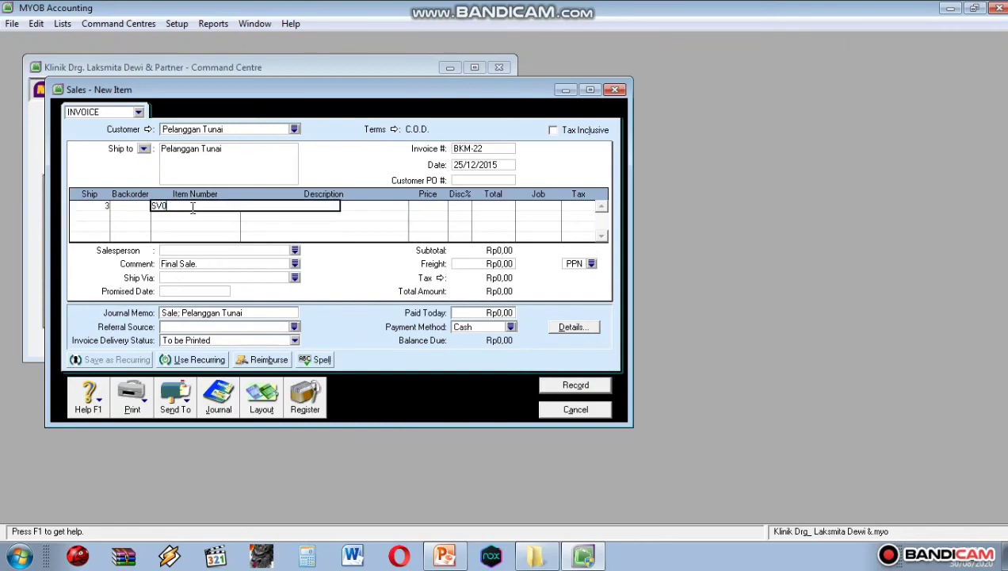
pyautogui.write('8')
pyautogui.press('Return')
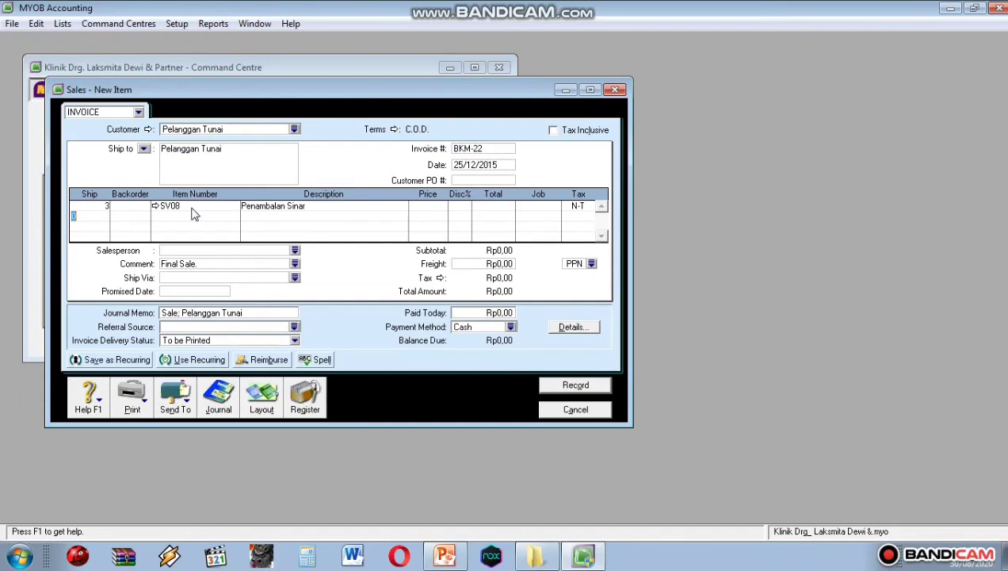
pyautogui.click(424, 209)
pyautogui.write('350.0000')
pyautogui.press('Return')
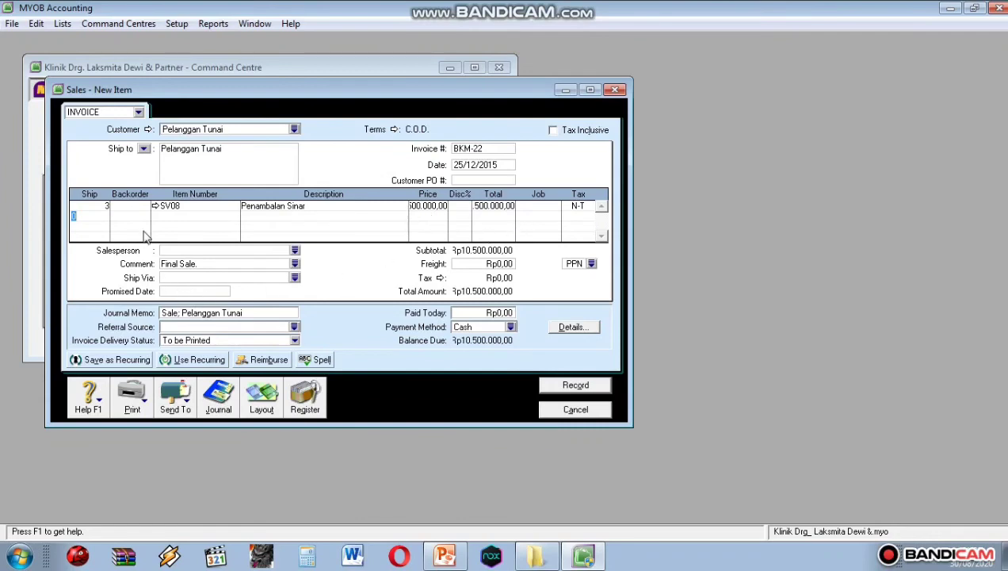
# Add a second line to invoice BKM-22 with quantity 1 of item SV11 (Pencabutan Gigi Anak/Dewasa) at a price of 350000.
pyautogui.write('1')
pyautogui.click(179, 219)
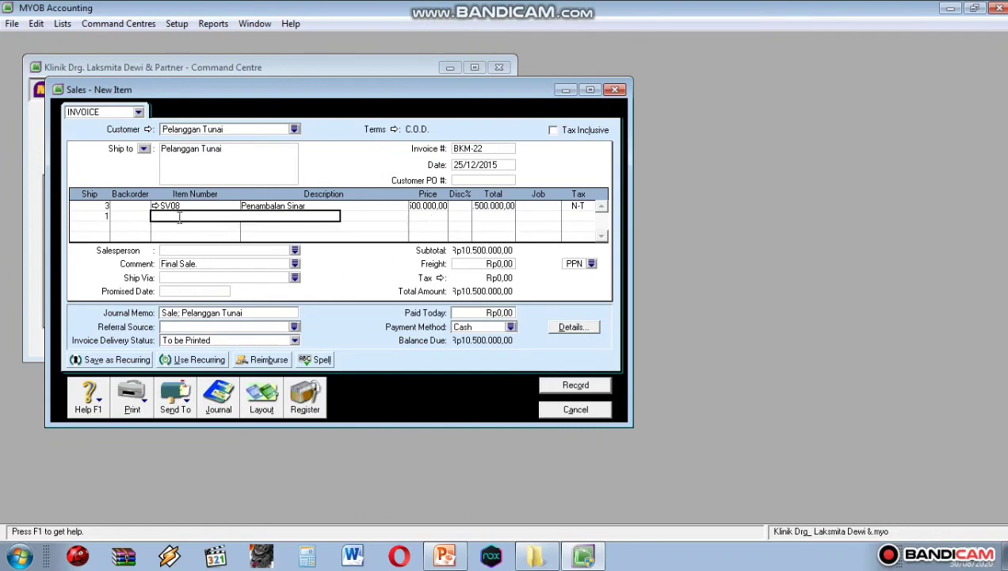
pyautogui.write('SV11')
pyautogui.press('Tab')
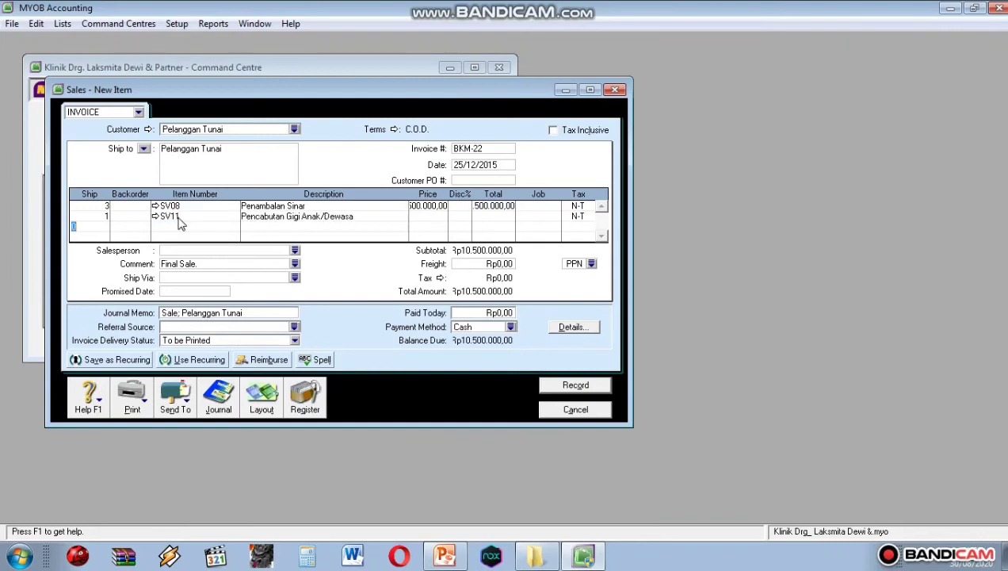
pyautogui.click(419, 217)
pyautogui.write('350000')
pyautogui.press('Tab')
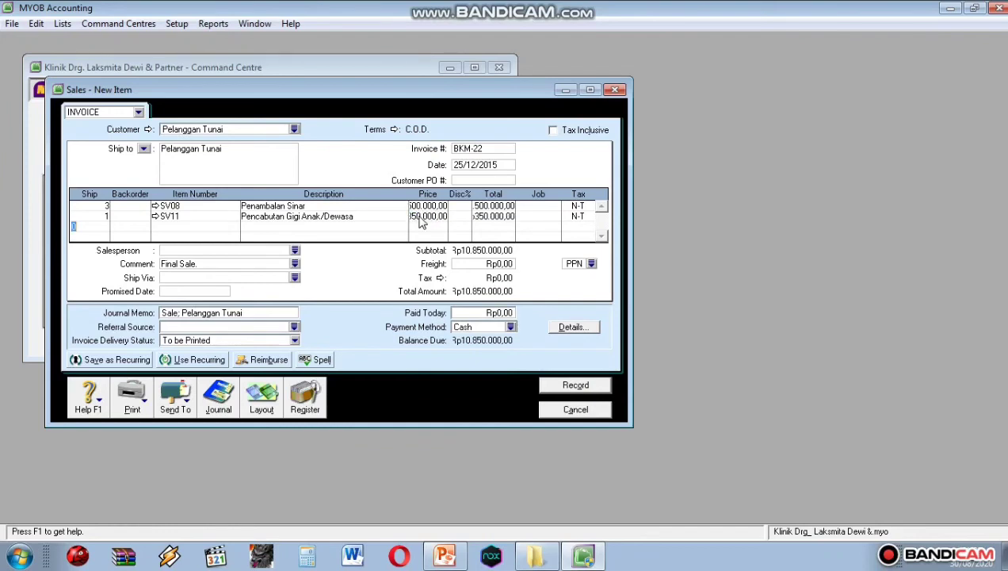
# Correct the price of the SV08 (Penambalan Sinar) line on invoice BKM-22 to 350000.
pyautogui.click(493, 311)
pyautogui.click(436, 206)
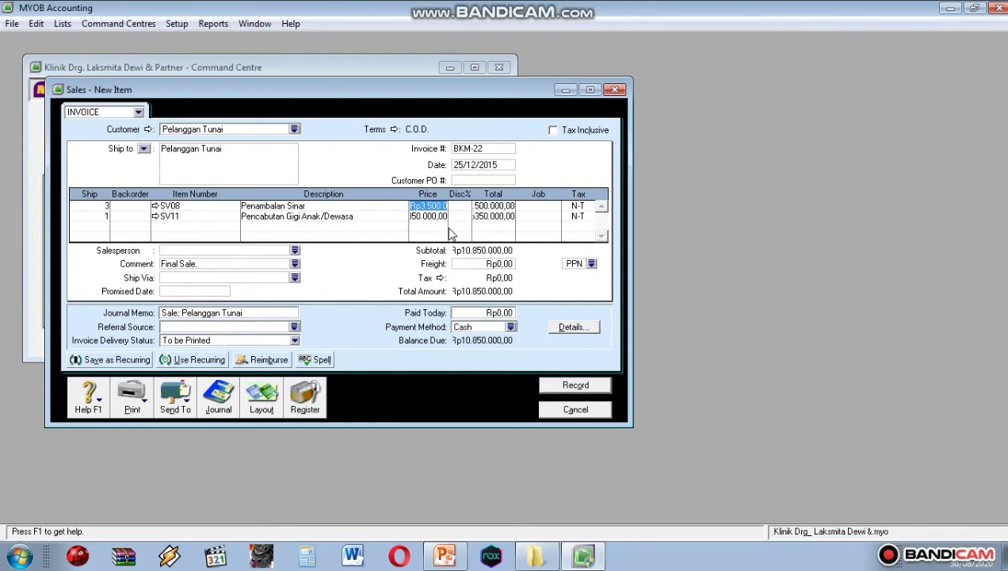
pyautogui.write('350000')
pyautogui.press('Tab')
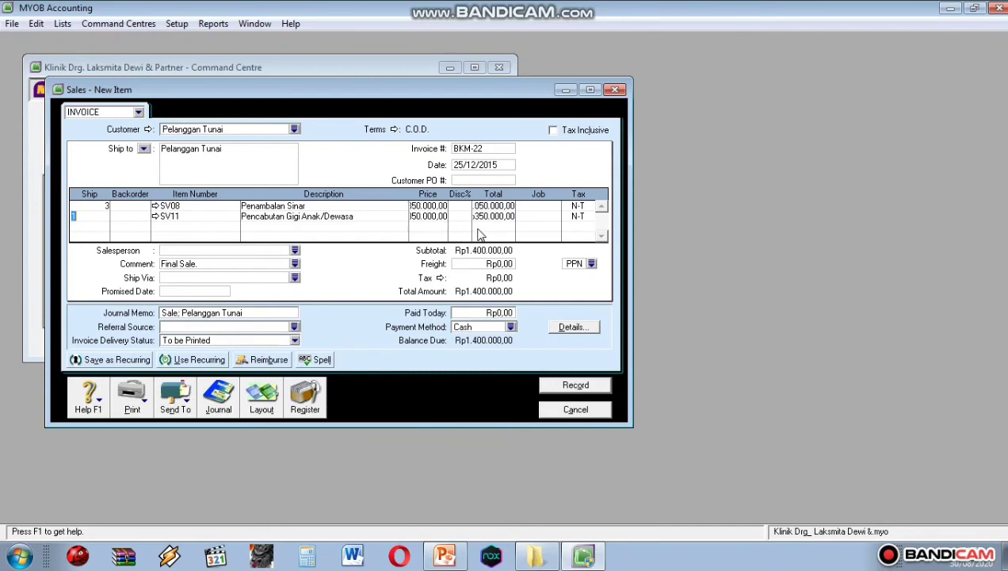
# Set the amount paid today on invoice BKM-22 to 1400000.
pyautogui.click(485, 312)
pyautogui.write('1.400.00')
pyautogui.write('0')
pyautogui.press('Tab')
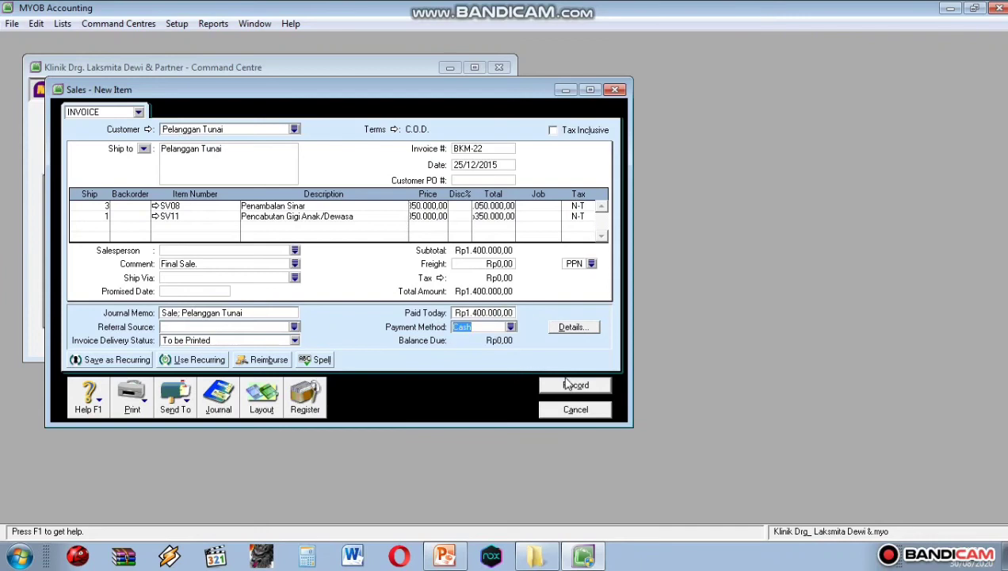
# Record invoice BKM-22, then switch to PowerPoint and display the BKM-23 receipt voucher on slide 24.
pyautogui.click(568, 383)
pyautogui.click(444, 555)
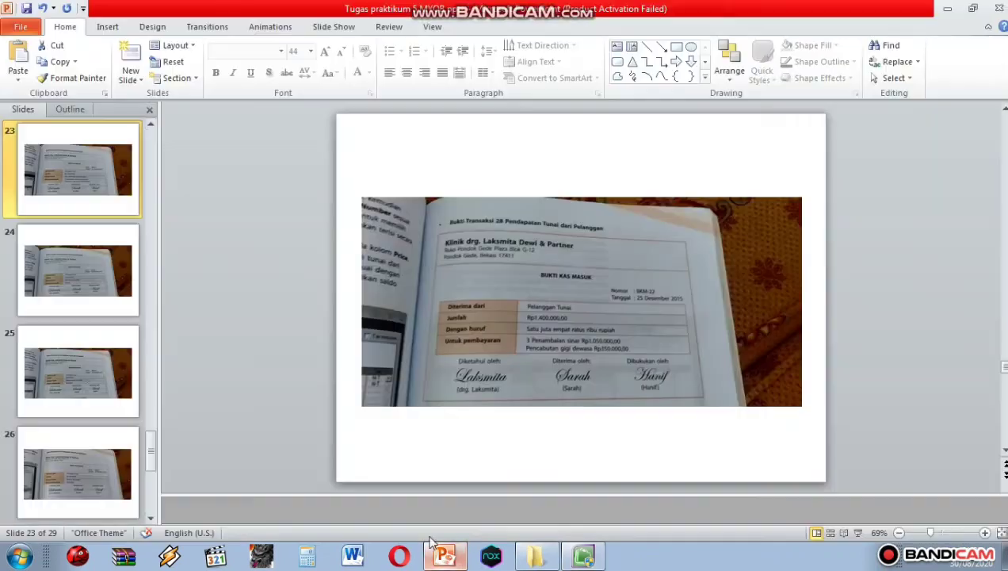
pyautogui.click(89, 309)
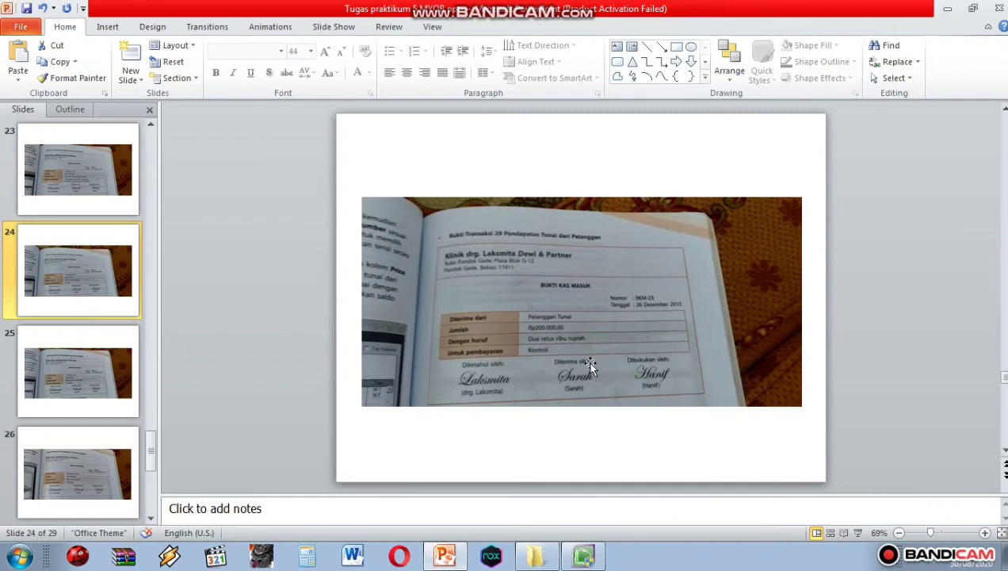
# Switch to MYOB Accounting and start an invoice for Pelanggan Tunai numbered BKM-23 and dated 26/12/2015.
pyautogui.click(583, 555)
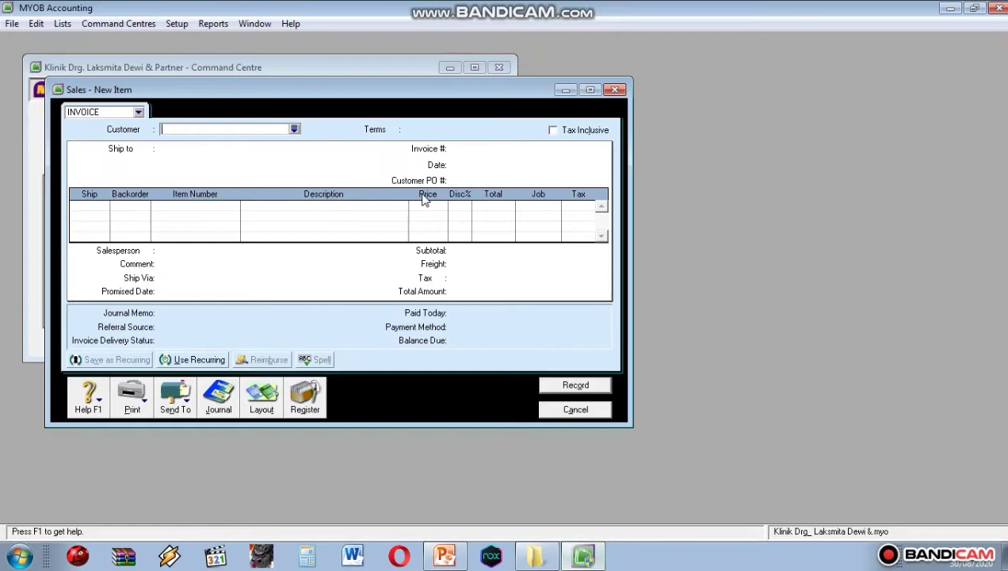
pyautogui.click(294, 129)
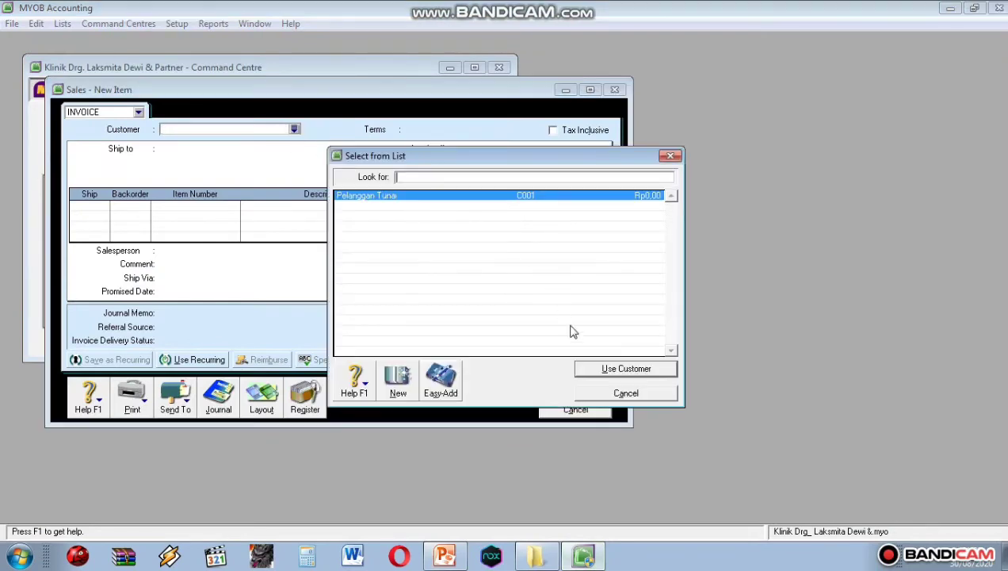
pyautogui.click(607, 370)
pyautogui.click(479, 148)
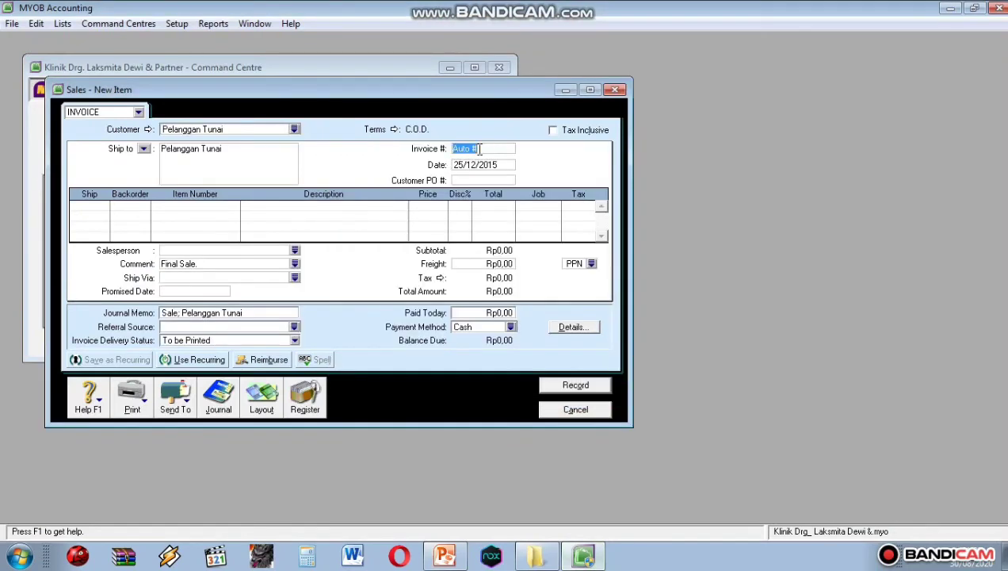
pyautogui.write('BKM-23')
pyautogui.press('Tab')
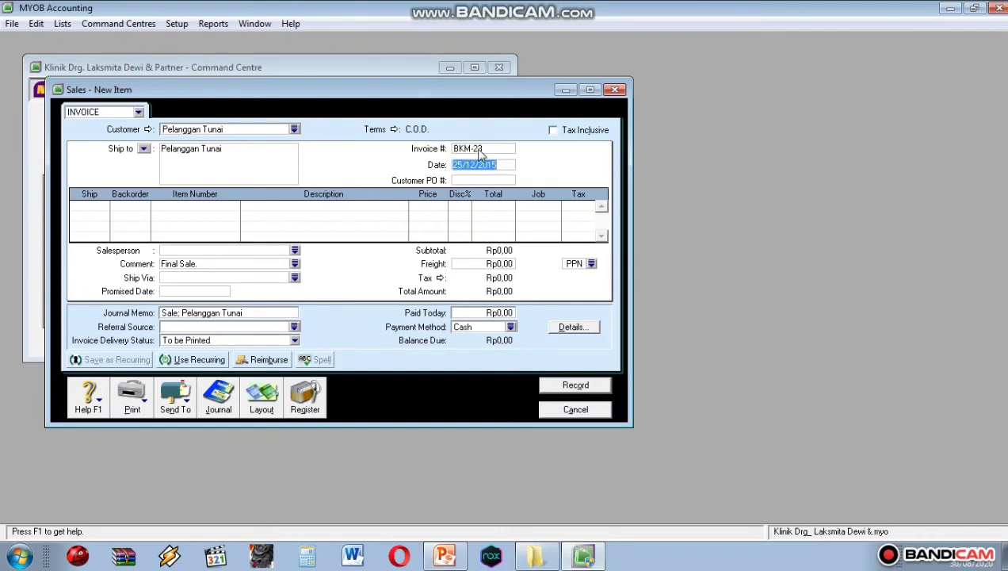
pyautogui.write('26/12/2015')
# Add an invoice line to BKM-23 with quantity 1 of item SV15 (Kontrol) at a price of 200000.
pyautogui.click(105, 206)
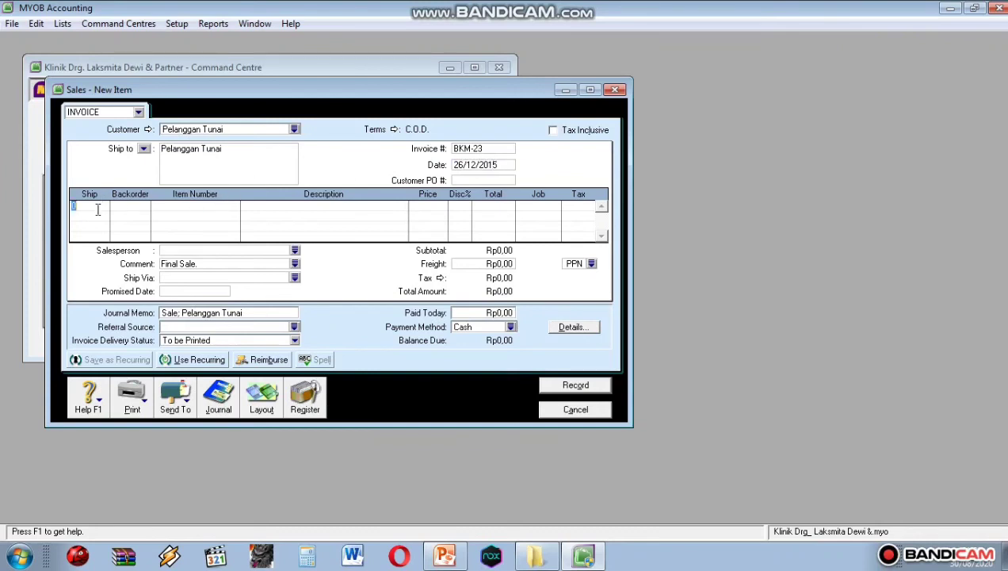
pyautogui.write('1')
pyautogui.click(188, 207)
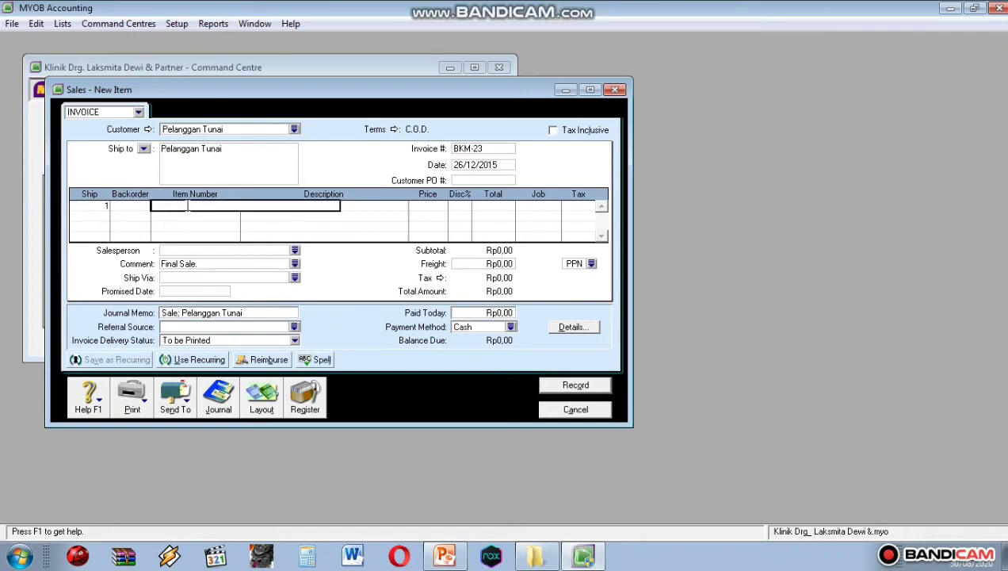
pyautogui.write('SV15')
pyautogui.press('Return')
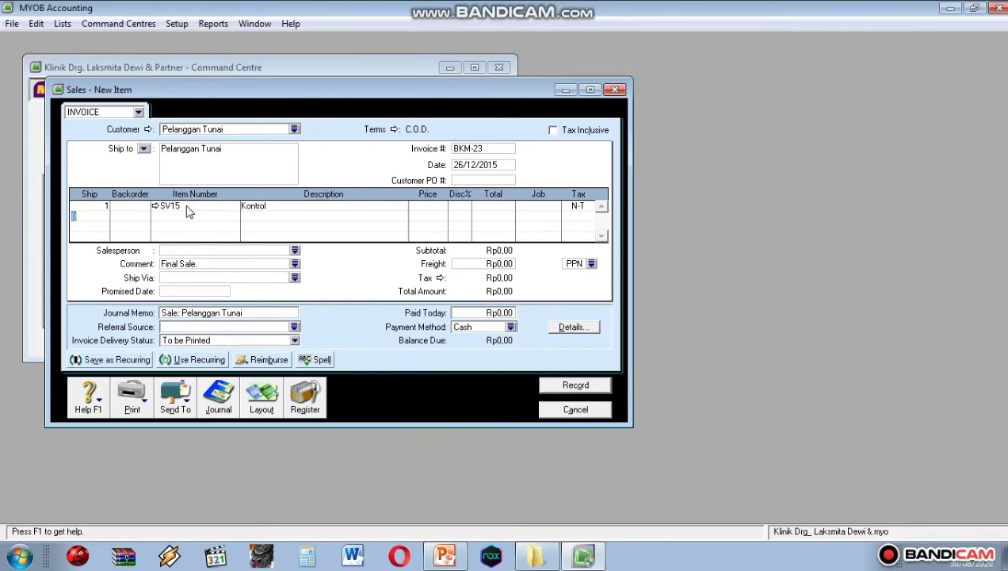
pyautogui.click(438, 206)
pyautogui.write('200000')
pyautogui.press('Return')
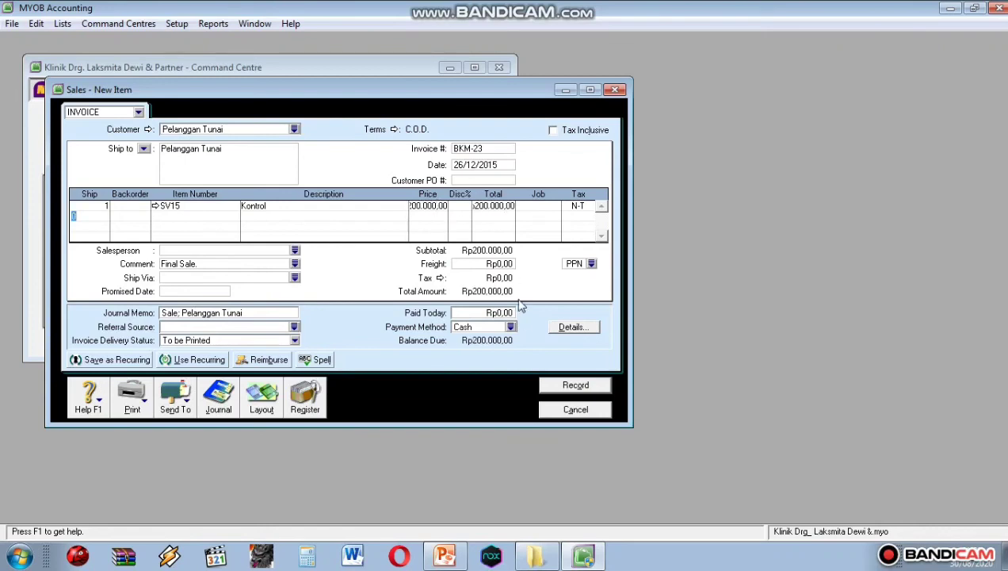
# Set the amount paid today on invoice BKM-23 to 200000 and record the invoice.
pyautogui.click(496, 312)
pyautogui.write('200.000')
pyautogui.press('Tab')
pyautogui.click(575, 385)
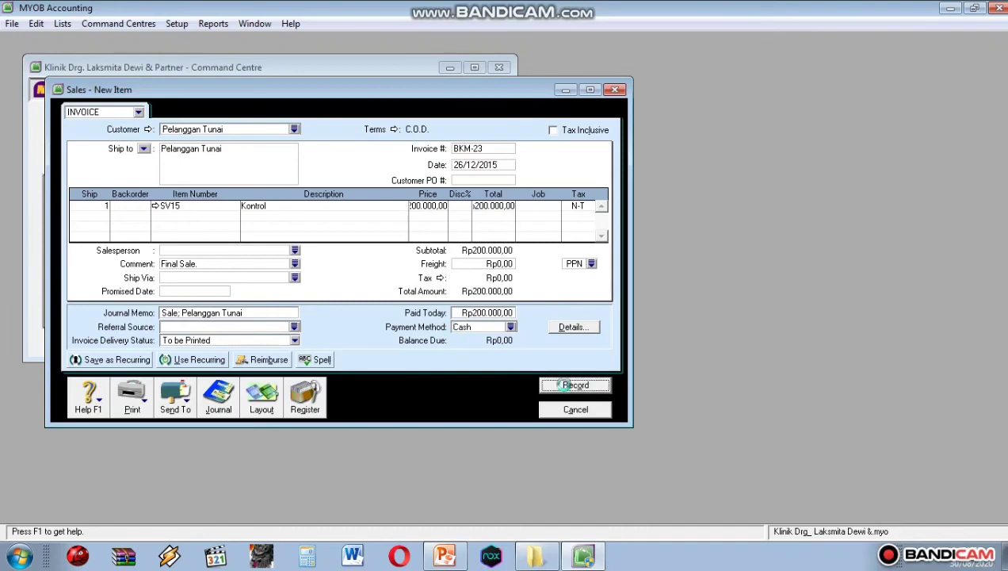
# Switch to PowerPoint and display the BKM-24 receipt voucher on slide 25 to read its details.
pyautogui.click(445, 555)
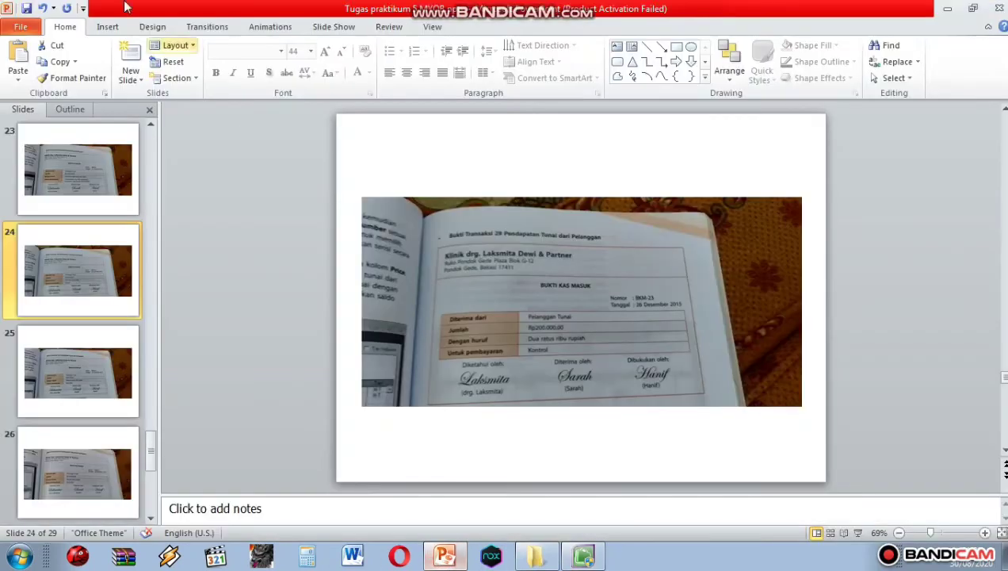
pyautogui.click(94, 340)
pyautogui.scroll(-2, 100, 337)
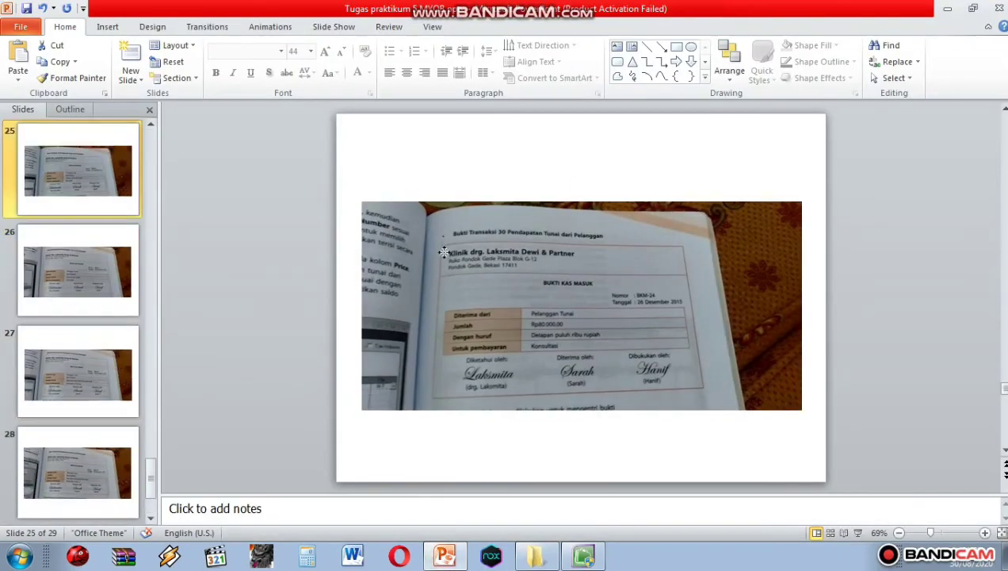
pyautogui.moveTo(444, 252); pyautogui.dragTo(420, 265)
pyautogui.click(476, 228)
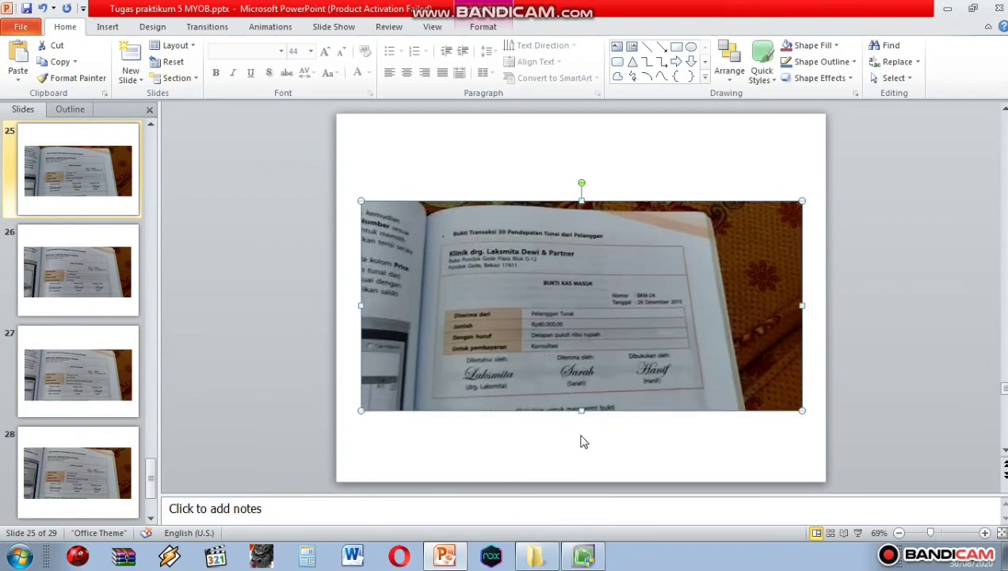
# Switch to MYOB Accounting and start an invoice for Pelanggan Tunai numbered BKM-24 and dated 26/12/2015.
pyautogui.click(586, 555)
pyautogui.click(294, 129)
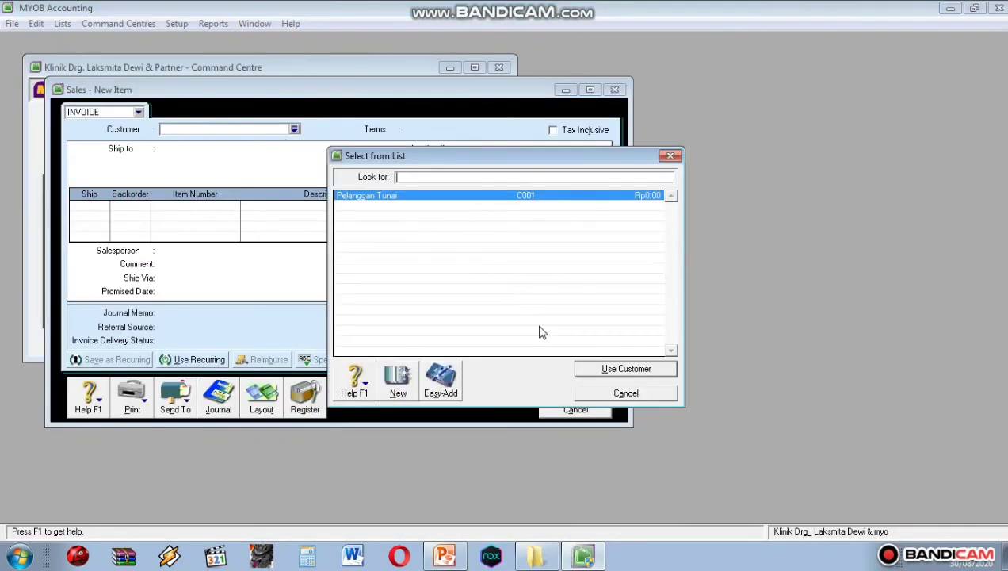
pyautogui.click(608, 370)
pyautogui.doubleClick(479, 149)
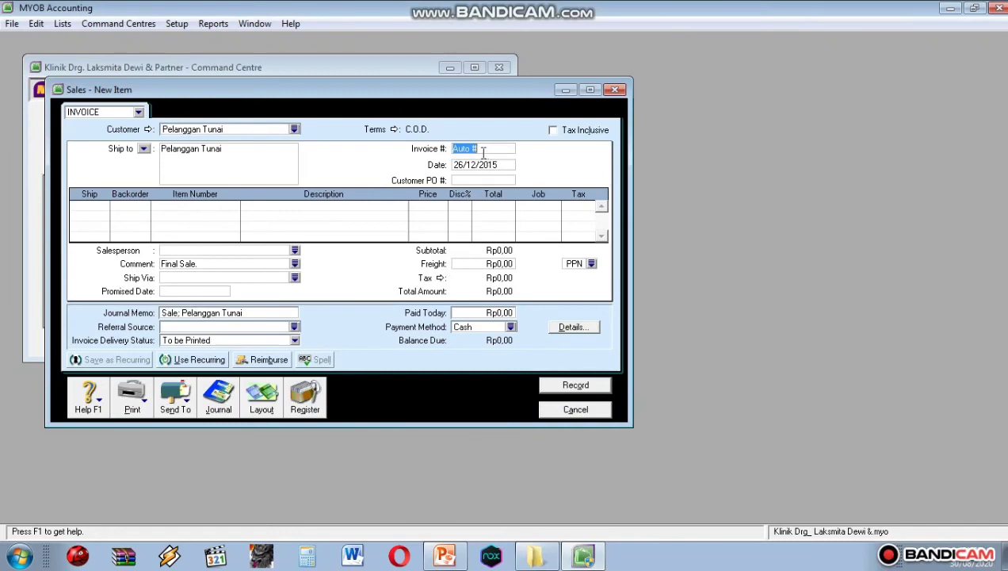
pyautogui.write('BKM-24')
pyautogui.press('Tab')
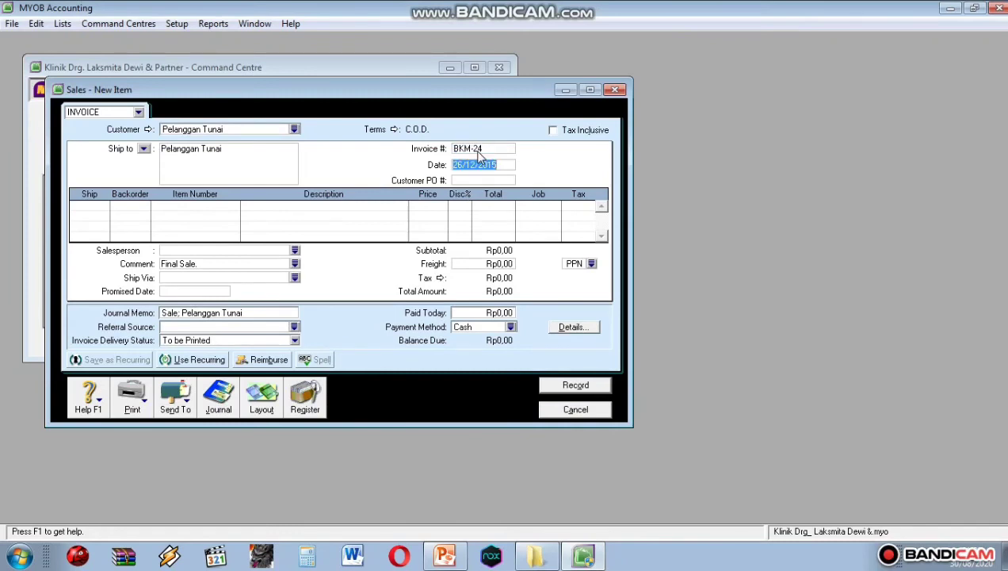
pyautogui.write('26/12/2015')
pyautogui.press('Tab')
# Add an invoice line to BKM-24 with quantity 1 of item SV20 (Konsultasi) at a price of 80000.
pyautogui.click(104, 207)
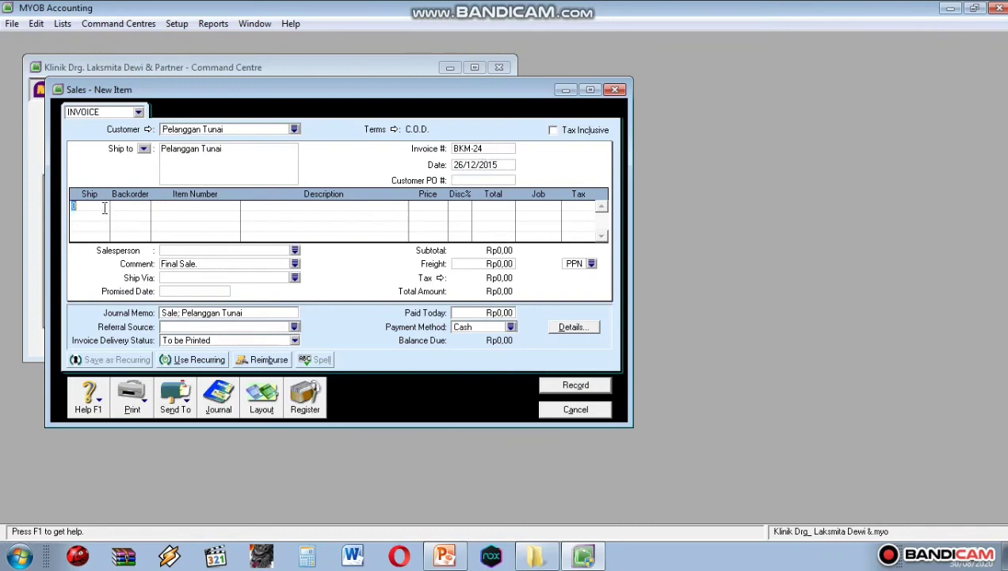
pyautogui.write('1')
pyautogui.click(185, 207)
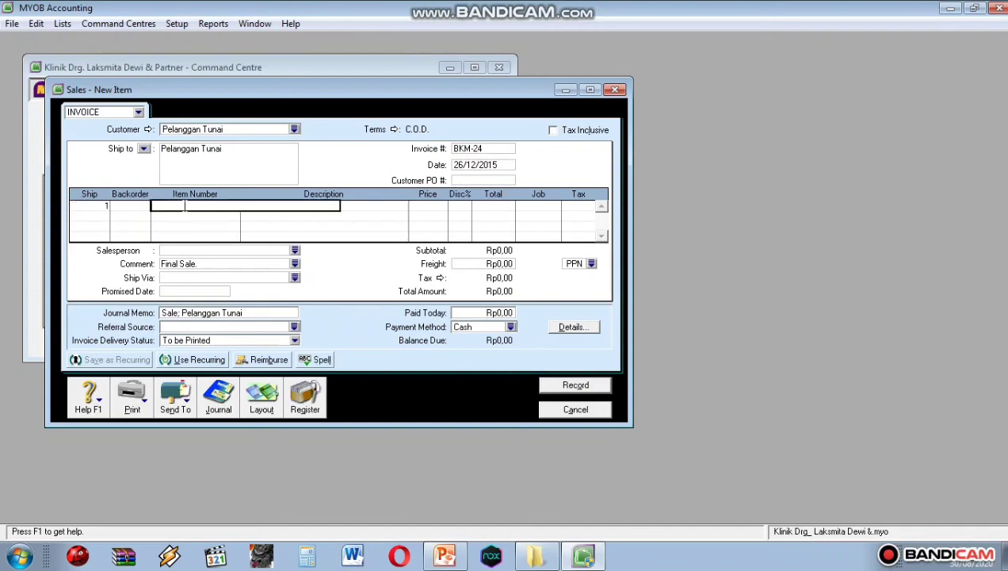
pyautogui.write('SV20')
pyautogui.press('Tab')
pyautogui.click(434, 207)
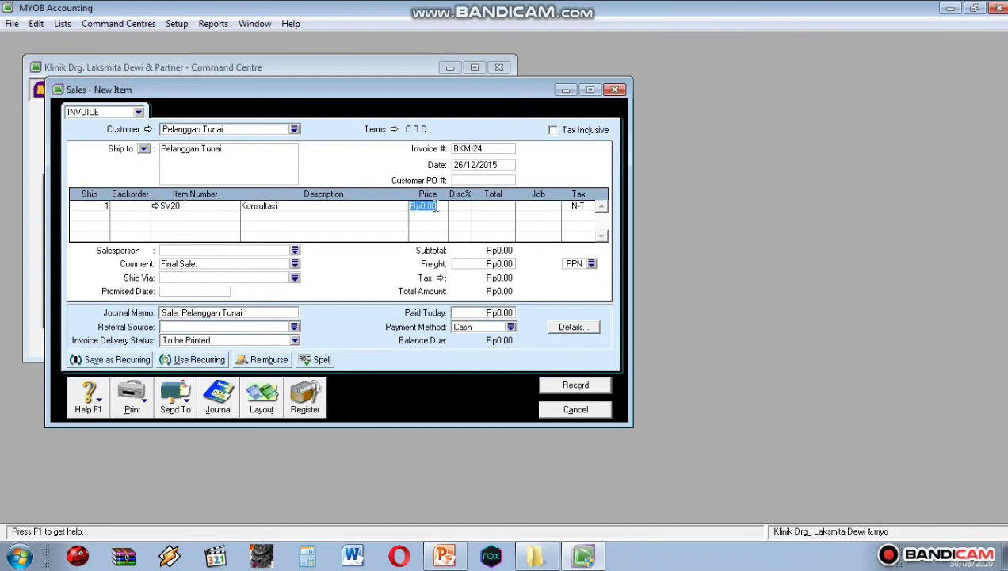
pyautogui.write('80000')
pyautogui.press('Return')
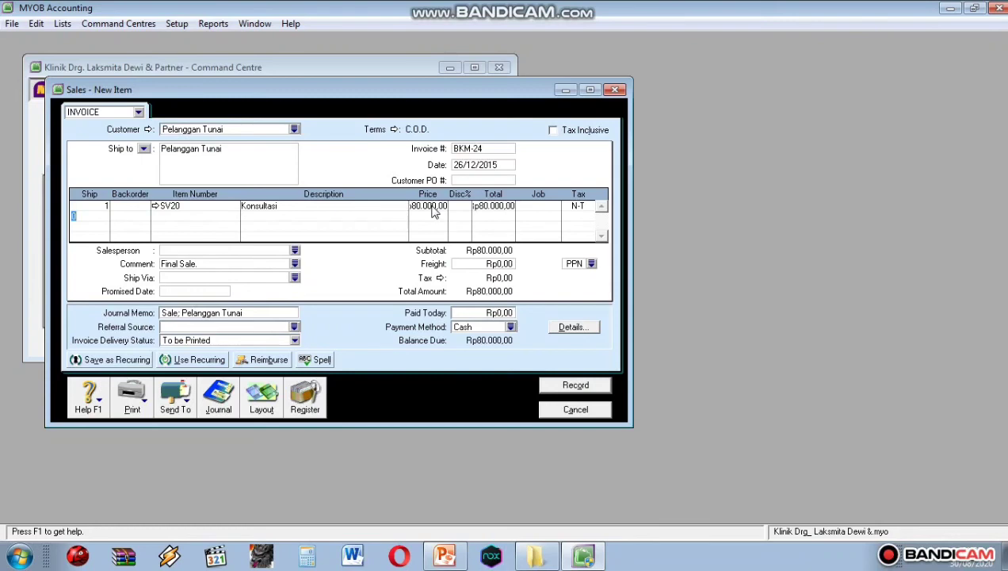
# Set the amount paid today on invoice BKM-24 to 80000 and record the invoice.
pyautogui.click(490, 313)
pyautogui.write('80.')
pyautogui.write('0000')
pyautogui.press('Tab')
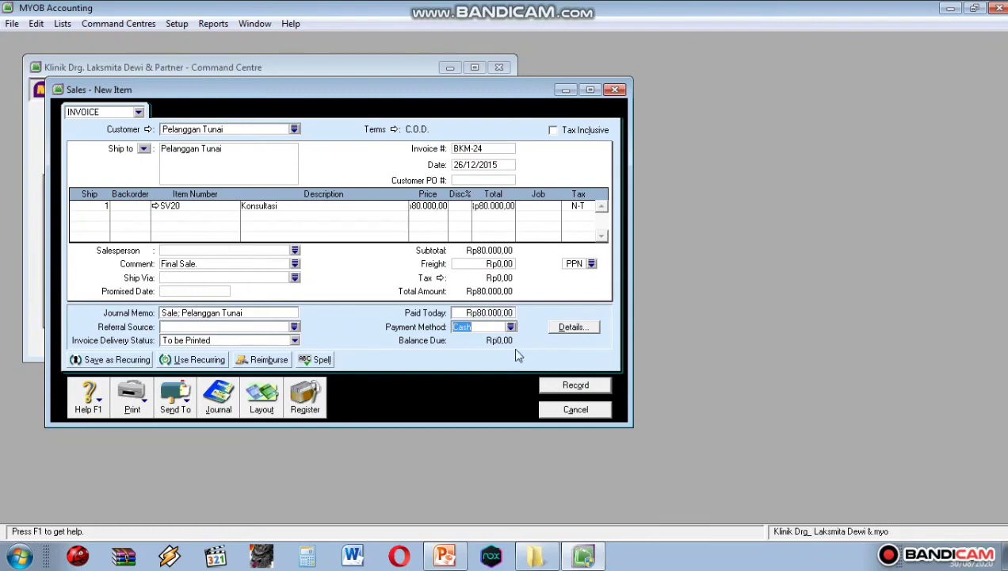
pyautogui.click(570, 384)
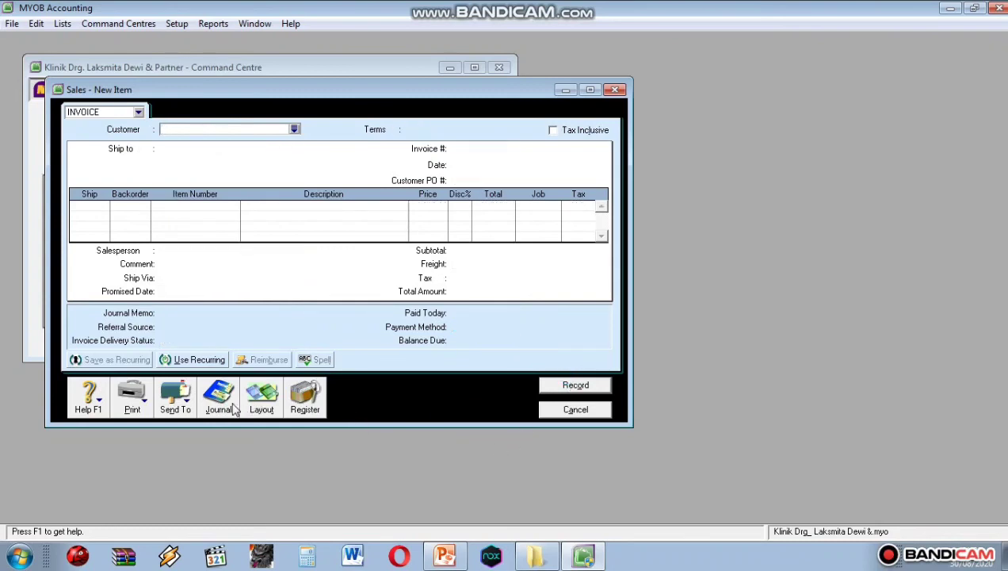
# Review the sales entries in the transaction journal through to the end of the list and close the journal.
pyautogui.click(220, 400)
pyautogui.click(544, 289)
pyautogui.click(544, 289)
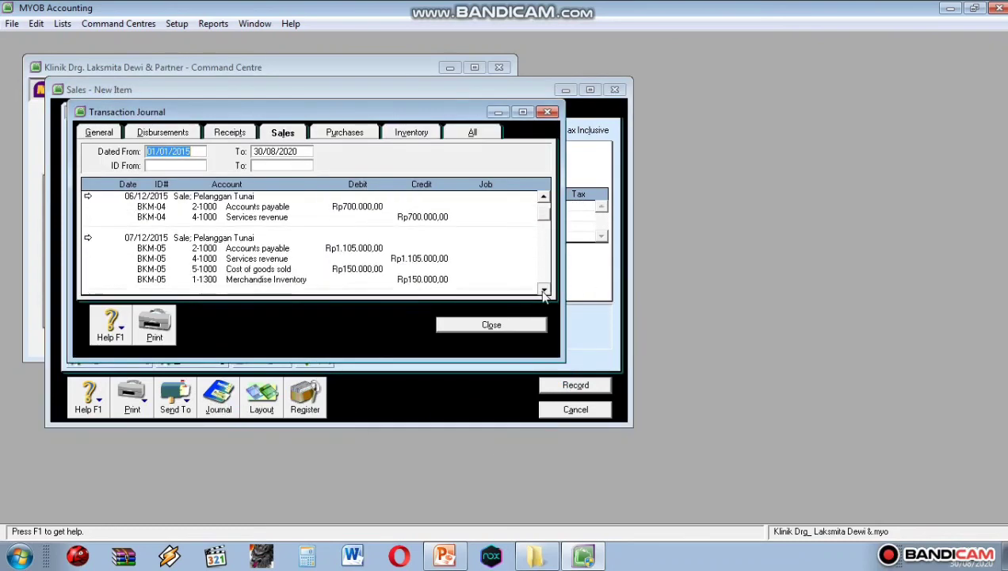
pyautogui.click(544, 289)
pyautogui.click(544, 289)
pyautogui.click(544, 289)
pyautogui.click(544, 289)
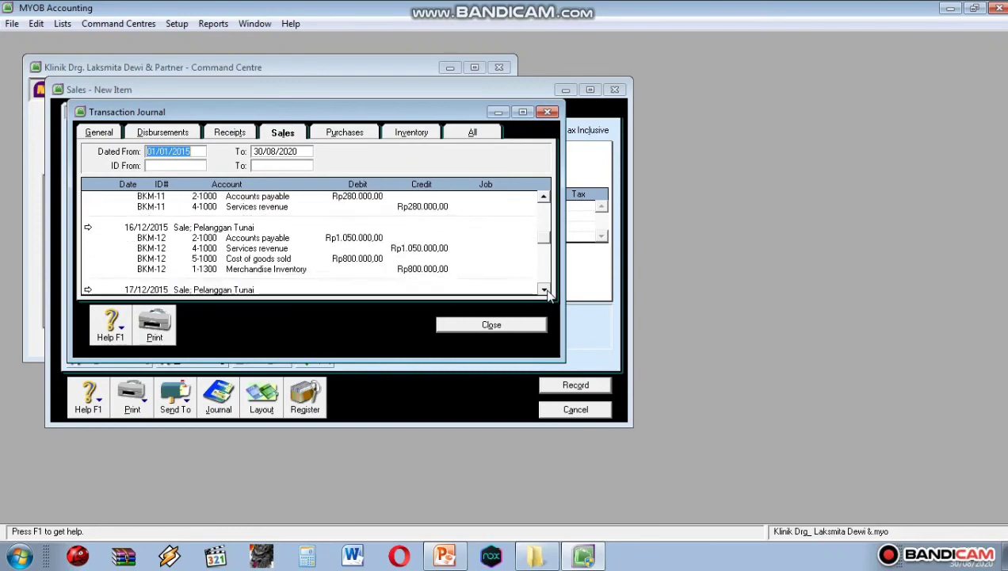
pyautogui.click(544, 289)
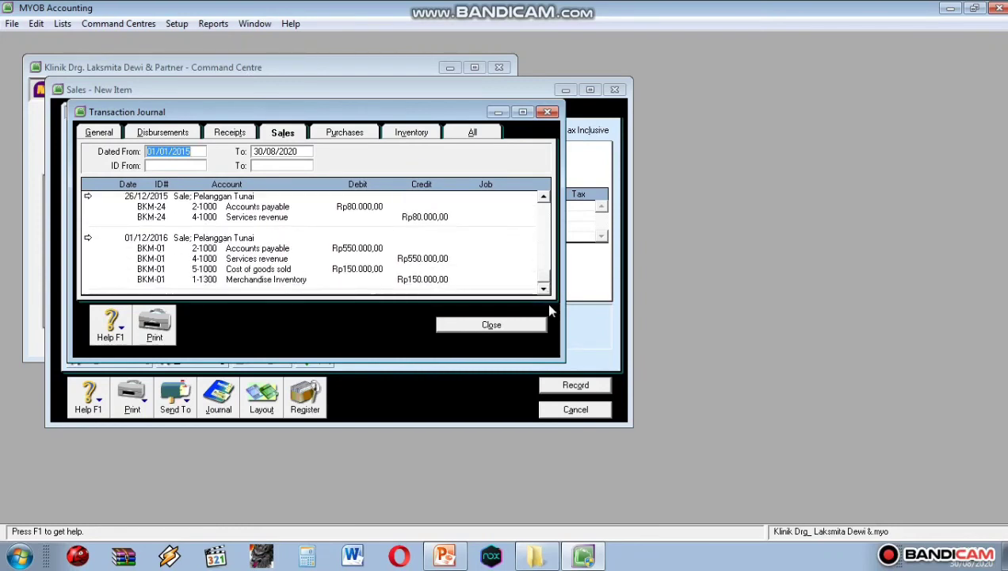
pyautogui.click(513, 329)
# Read the BKM-25 voucher on slide 26 in PowerPoint and start its MYOB Accounting invoice for Pelanggan Tunai, numbered BKM-25 and dated 28/12/2015.
pyautogui.click(446, 554)
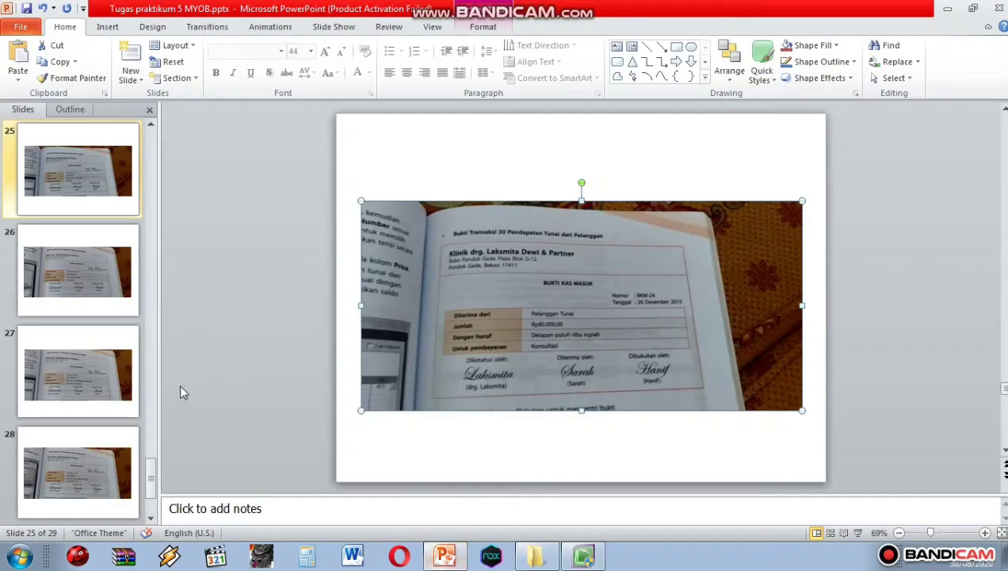
pyautogui.click(95, 280)
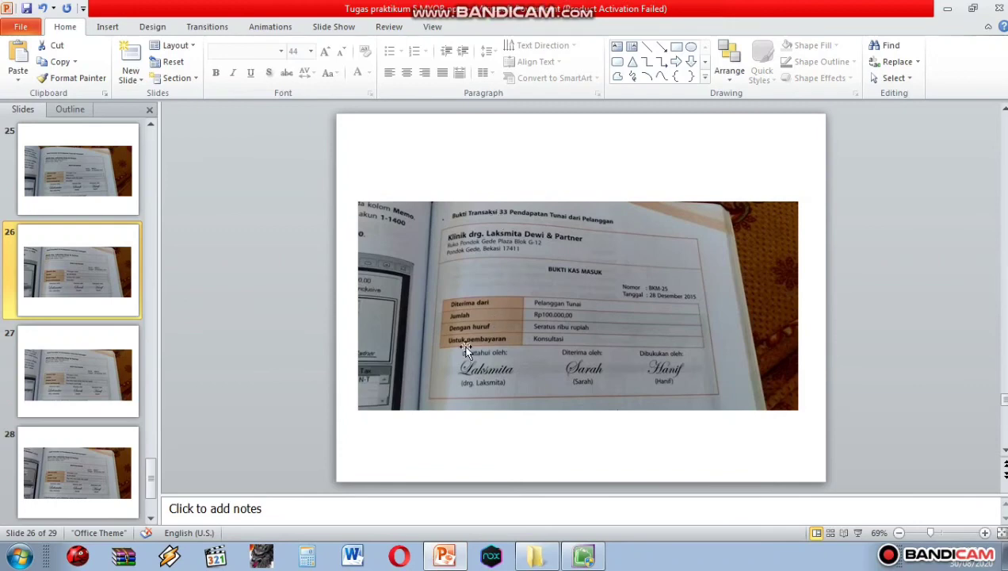
pyautogui.click(583, 553)
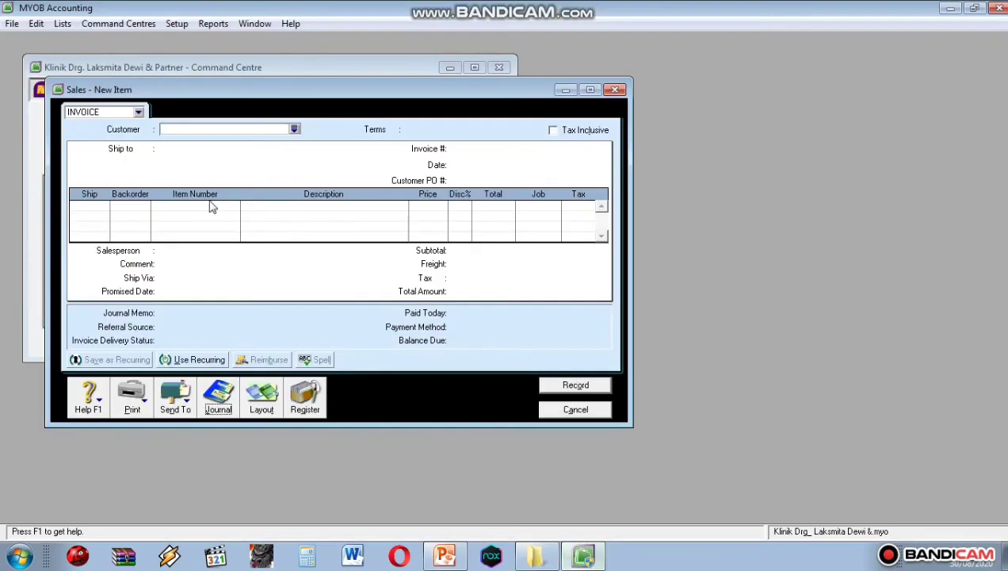
pyautogui.click(294, 129)
pyautogui.click(602, 368)
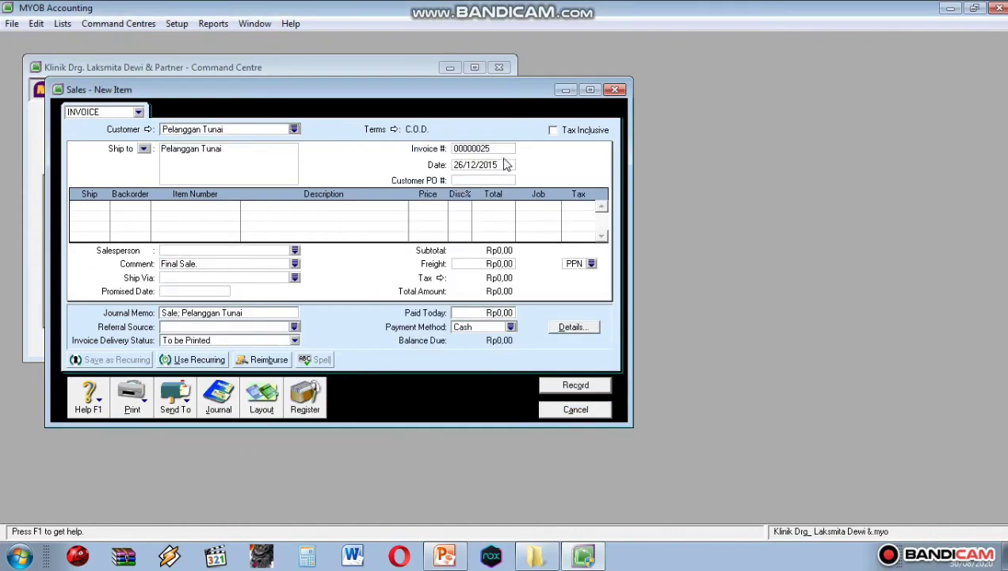
pyautogui.click(498, 149)
pyautogui.write('BKM-25')
pyautogui.press('Tab')
pyautogui.write('28/12/201')
# Add an invoice line to BKM-25 with quantity 1 of item SV20 (Konsultasi) at a price of 100000.
pyautogui.click(94, 205)
pyautogui.write('1')
pyautogui.click(183, 206)
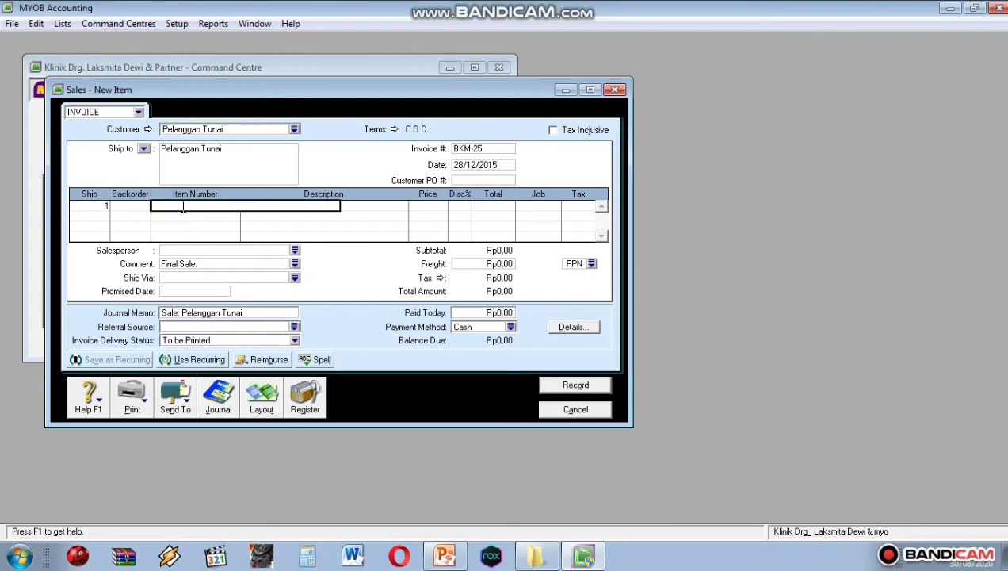
pyautogui.write('SV20')
pyautogui.press('Return')
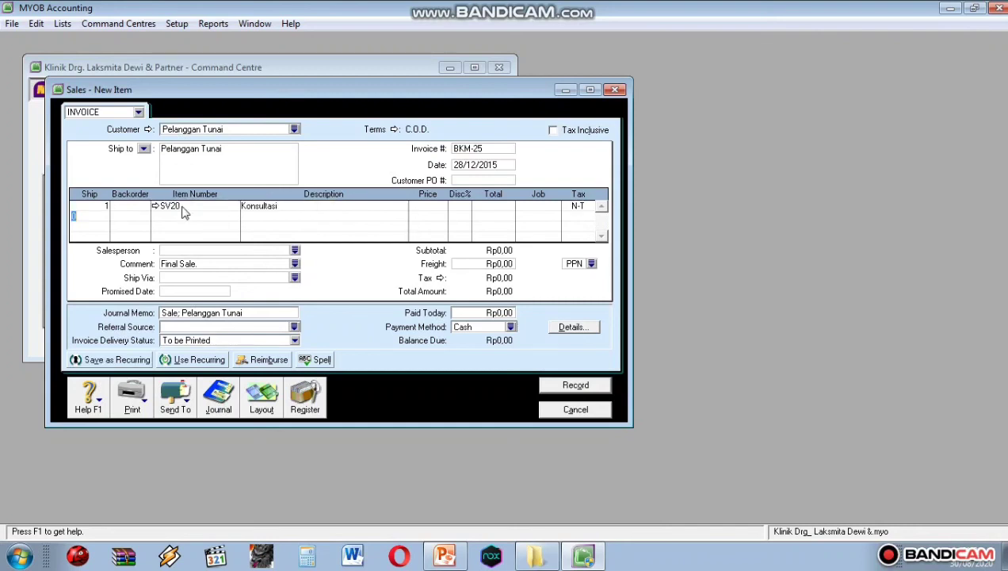
pyautogui.click(423, 207)
pyautogui.write('100000')
pyautogui.press('Tab')
# Set the amount paid today on invoice BKM-25 to 100000 and record the invoice.
pyautogui.click(482, 313)
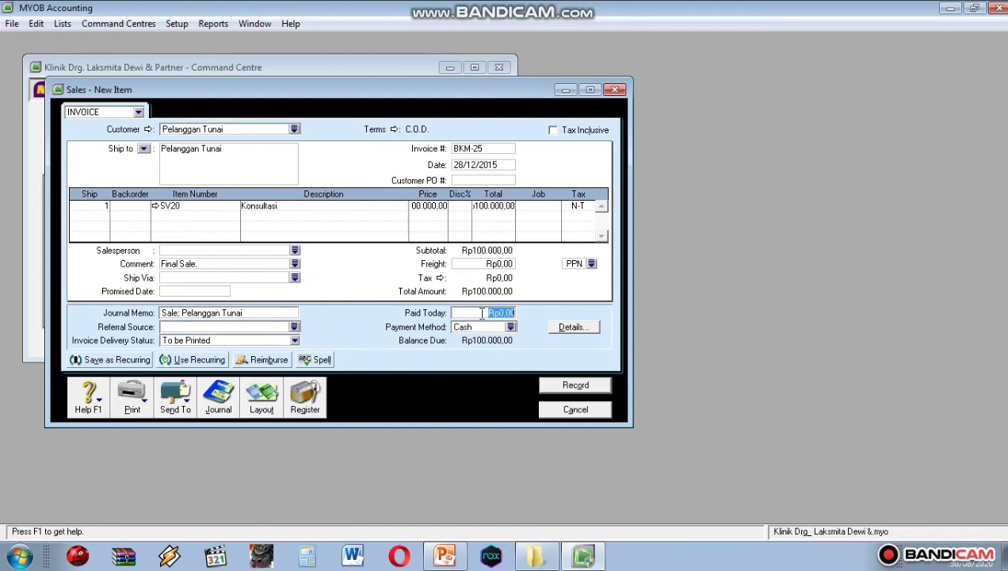
pyautogui.write('100.000')
pyautogui.press('Tab')
pyautogui.click(576, 384)
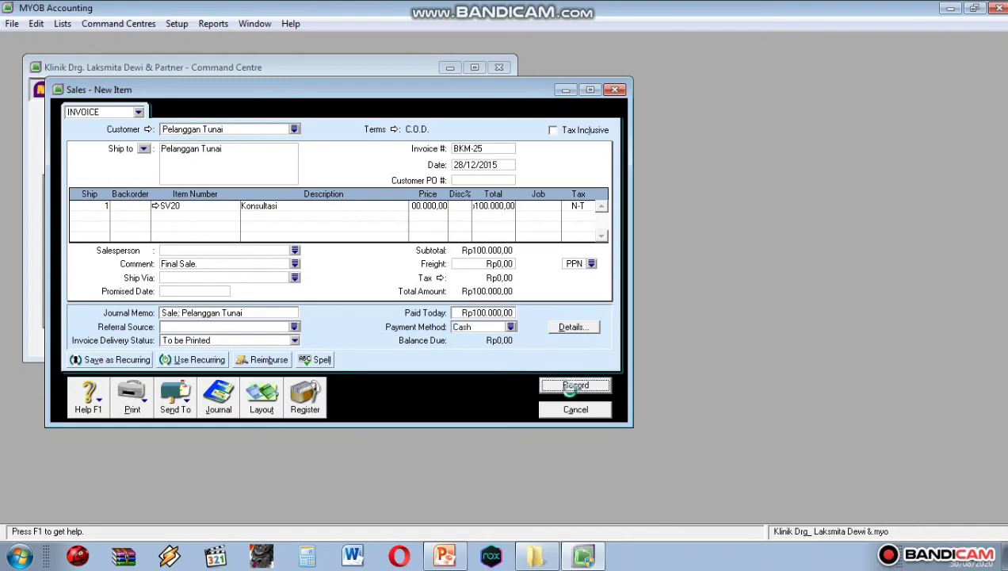
# Read the BKM-26 voucher on slide 27 in PowerPoint and start its MYOB Accounting invoice for Pelanggan Tunai, numbered BKM-26 and dated 28/12/2015.
pyautogui.click(423, 545)
pyautogui.click(48, 341)
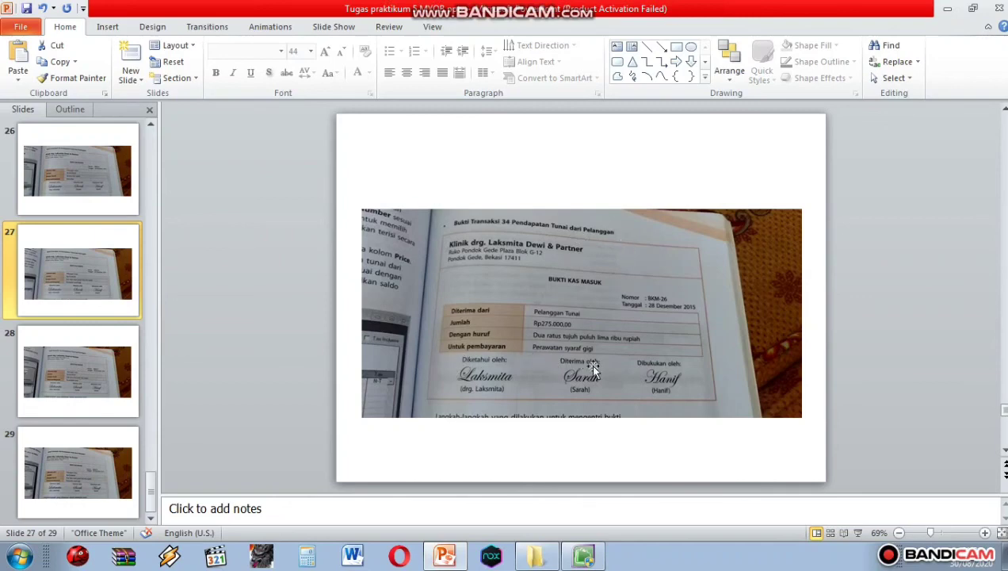
pyautogui.click(583, 554)
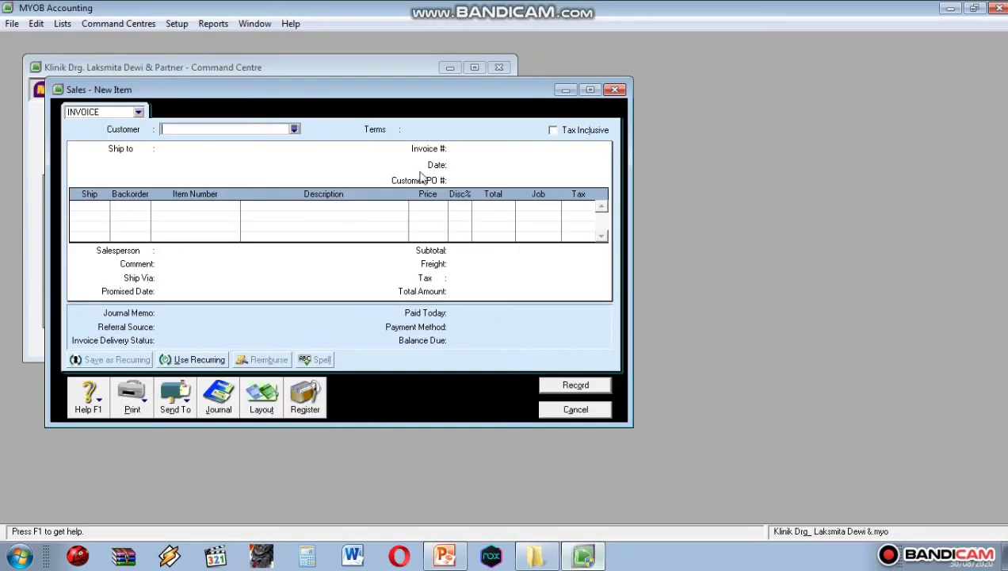
pyautogui.click(293, 129)
pyautogui.click(622, 369)
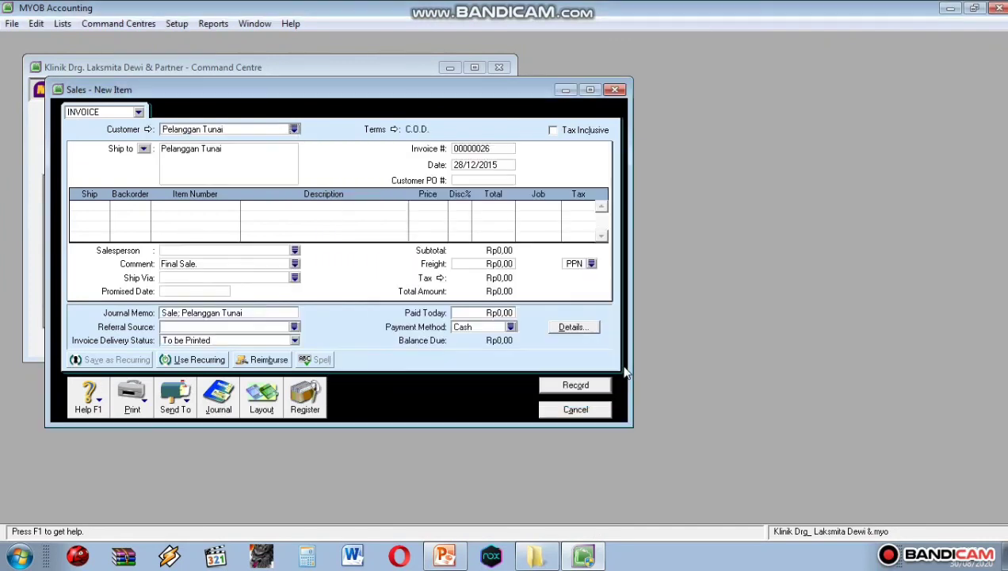
pyautogui.click(493, 150)
pyautogui.write('BKM-26')
pyautogui.press('Tab')
pyautogui.write('2')
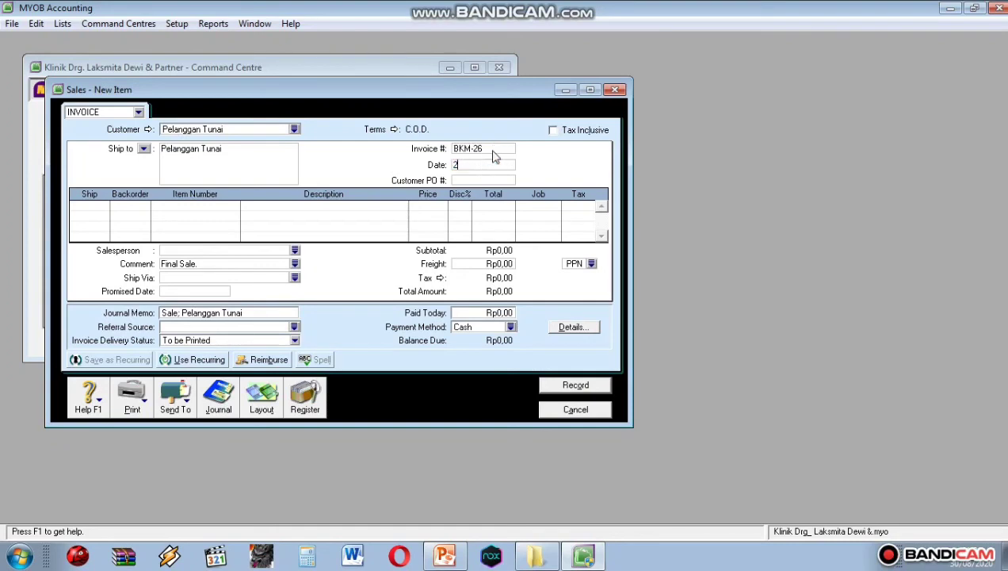
pyautogui.write('8/12/201')
pyautogui.press('BackSpace')
# Add an invoice line to BKM-26 with quantity 1 of item SV05 (Perawatan Syaraf Gigi) at a price of 275000.
pyautogui.click(91, 207)
pyautogui.write('1')
pyautogui.click(204, 207)
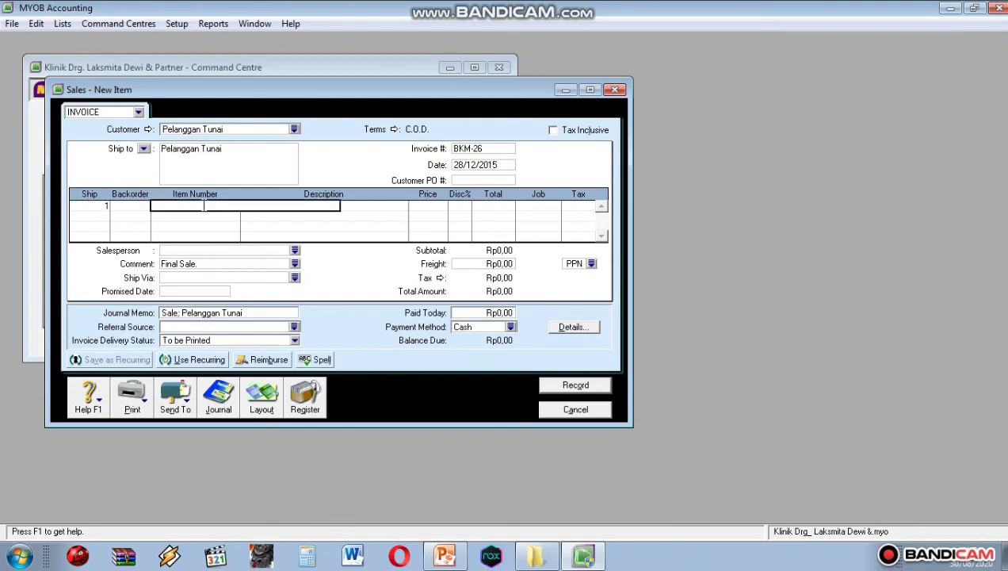
pyautogui.write('SV05')
pyautogui.press('Return')
pyautogui.click(427, 207)
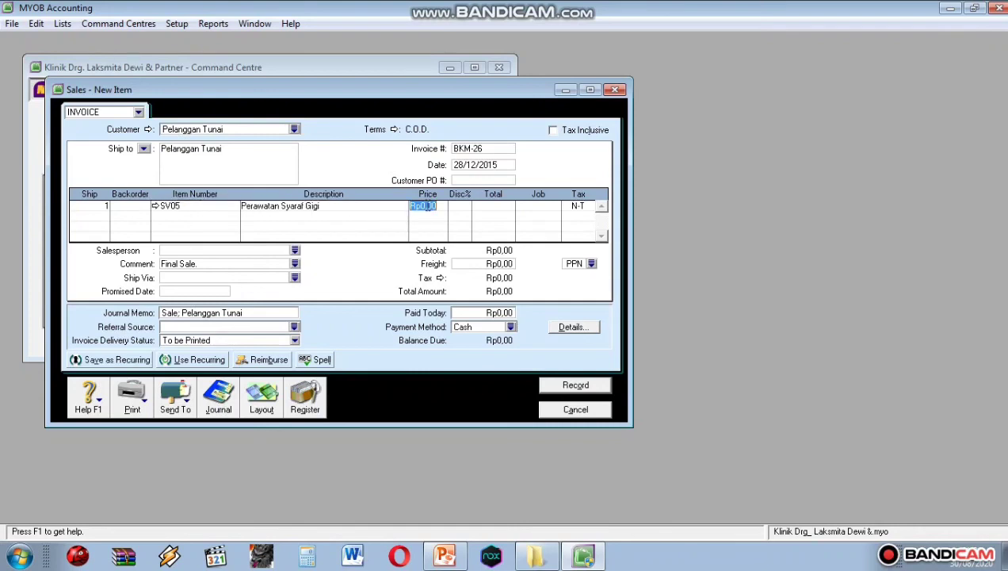
pyautogui.write('275000')
pyautogui.press('Return')
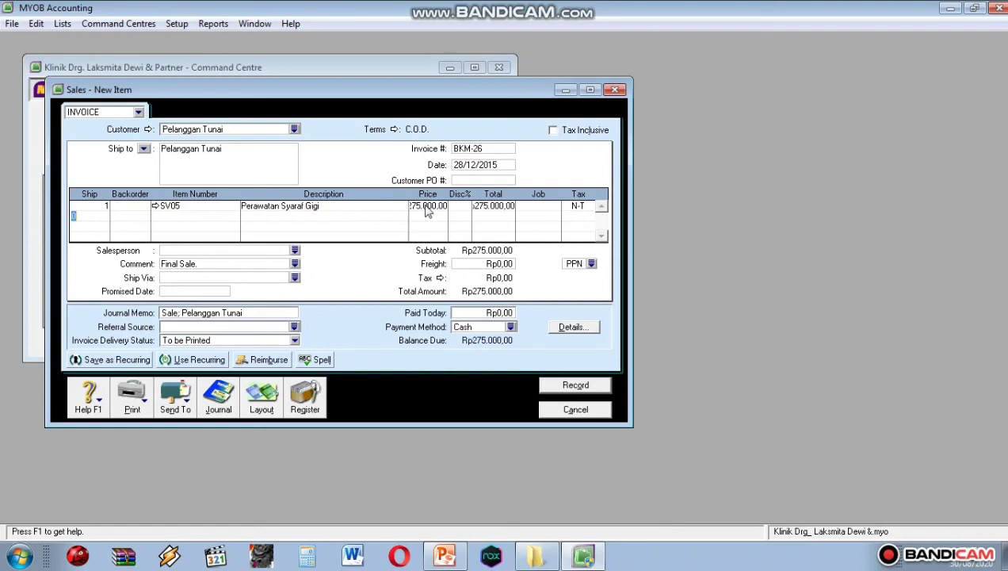
# Set the amount paid today on invoice BKM-26 to 275000 and record the invoice.
pyautogui.click(508, 313)
pyautogui.write('275.000')
pyautogui.press('Tab')
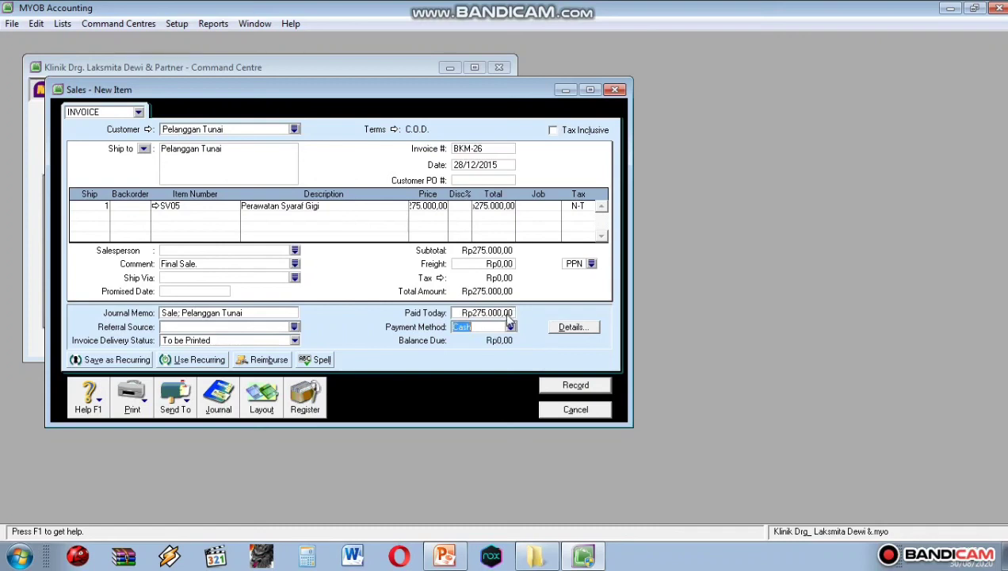
pyautogui.click(567, 384)
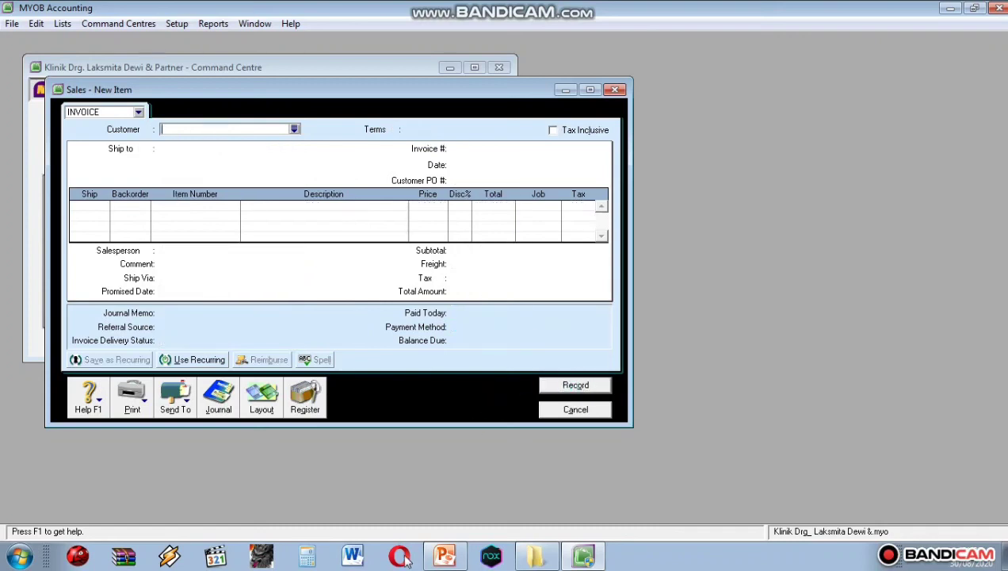
# Read the BKM-27 voucher on slide 28 in PowerPoint and start its MYOB Accounting invoice for Pelanggan Tunai, numbered BKM-27 and dated 30/12/2015.
pyautogui.click(445, 555)
pyautogui.click(111, 364)
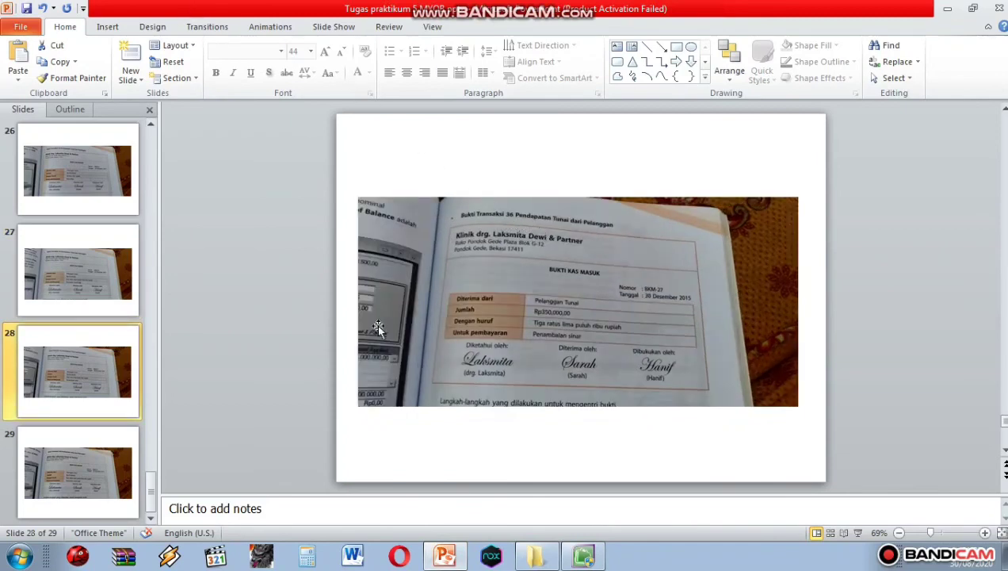
pyautogui.click(587, 554)
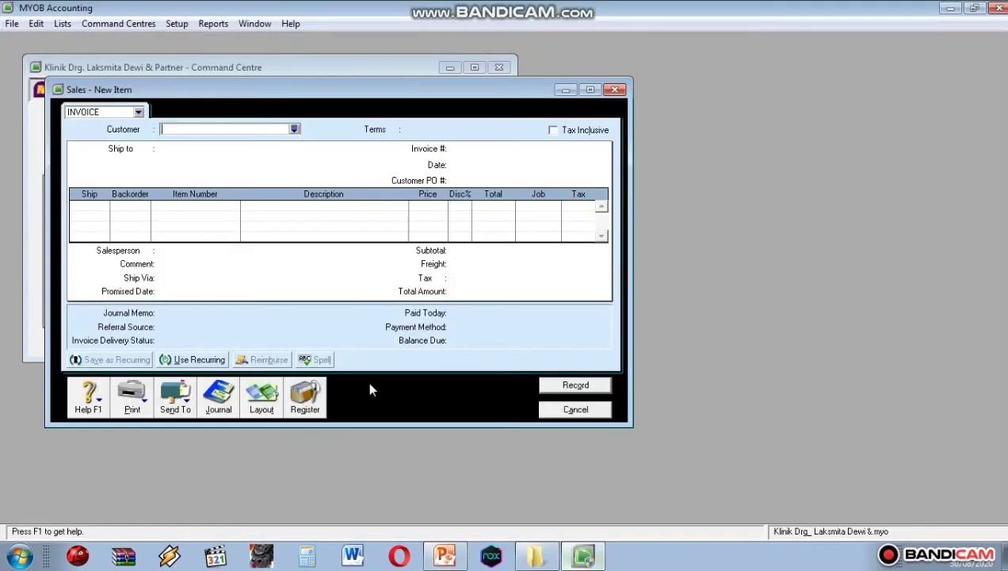
pyautogui.click(294, 129)
pyautogui.click(610, 370)
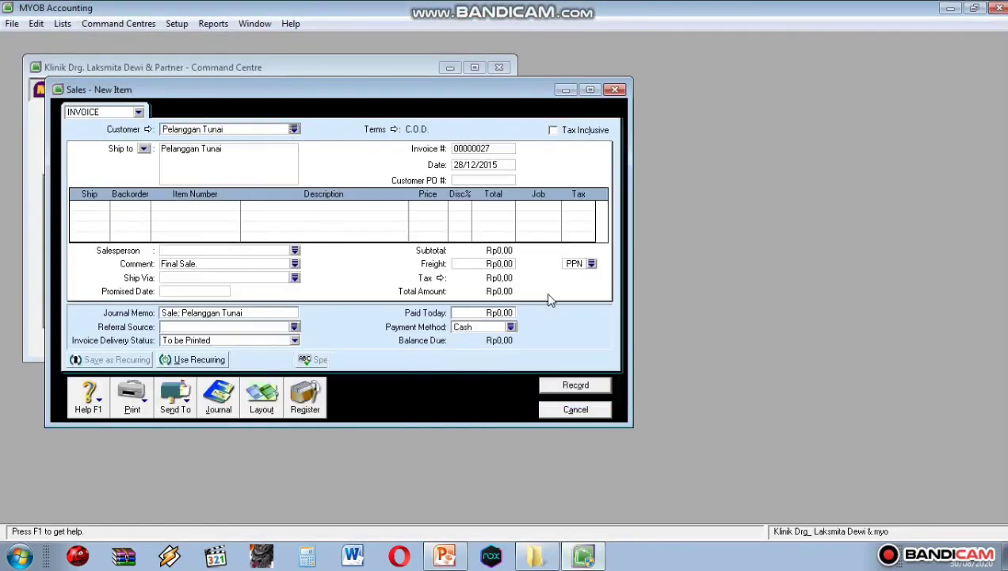
pyautogui.doubleClick(483, 148)
pyautogui.write('BKM')
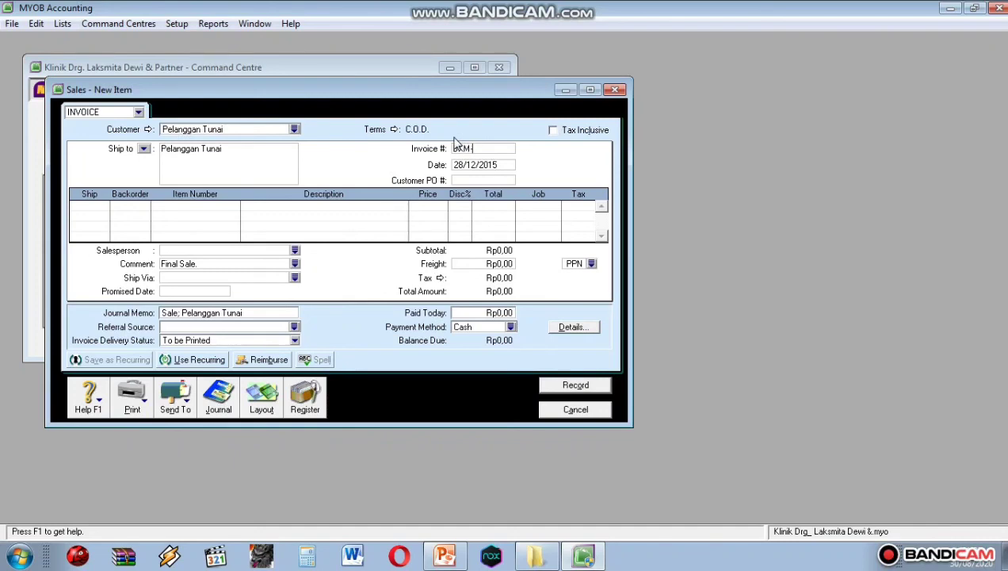
pyautogui.write('-27')
pyautogui.press('Tab')
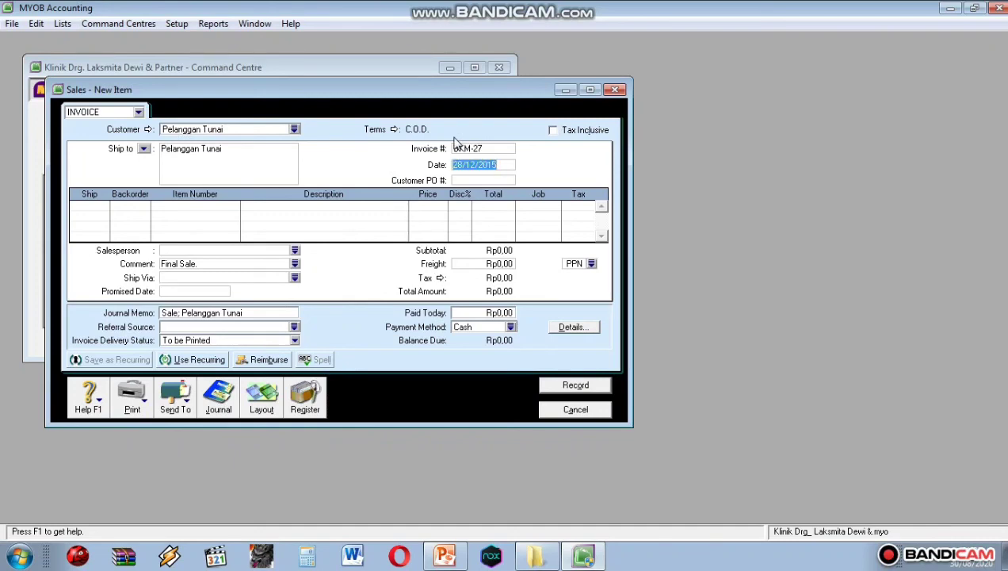
pyautogui.write('30/')
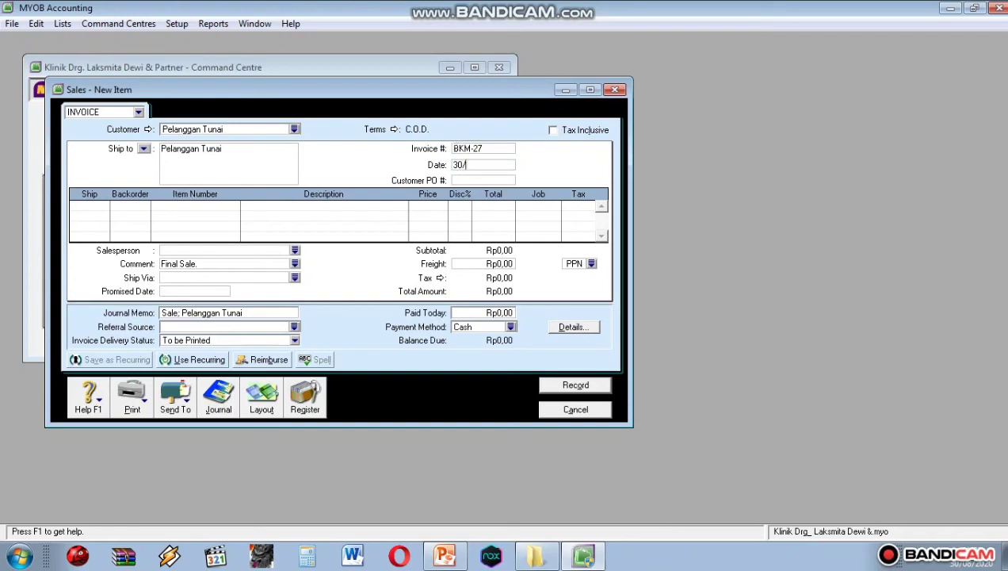
pyautogui.write('12/2015')
# Add an invoice line to BKM-27 with quantity 1 of item SV08 (Penambalan Sinar) at a price of 350000.
pyautogui.click(95, 207)
pyautogui.click(158, 208)
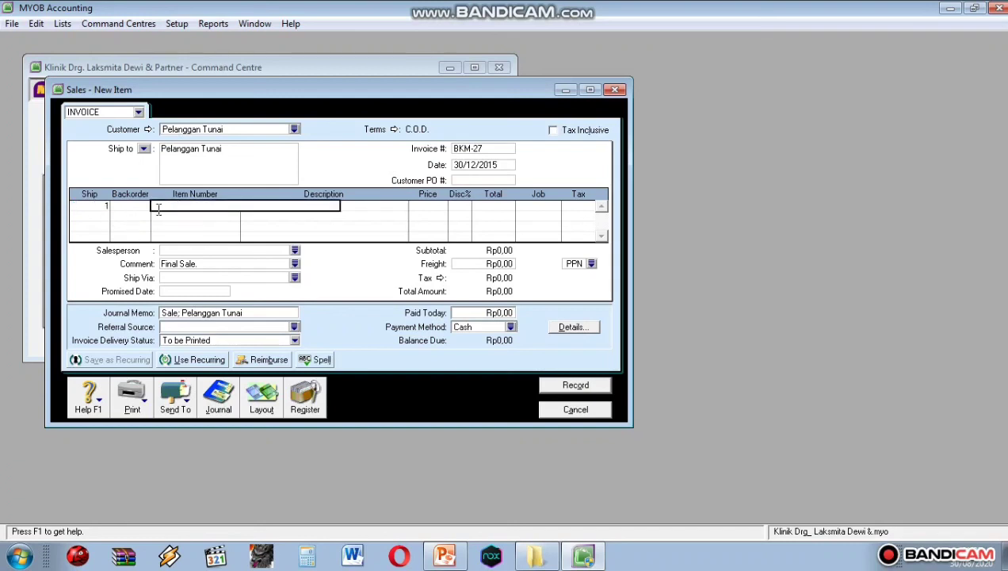
pyautogui.write('SBV01')
pyautogui.press('Tab')
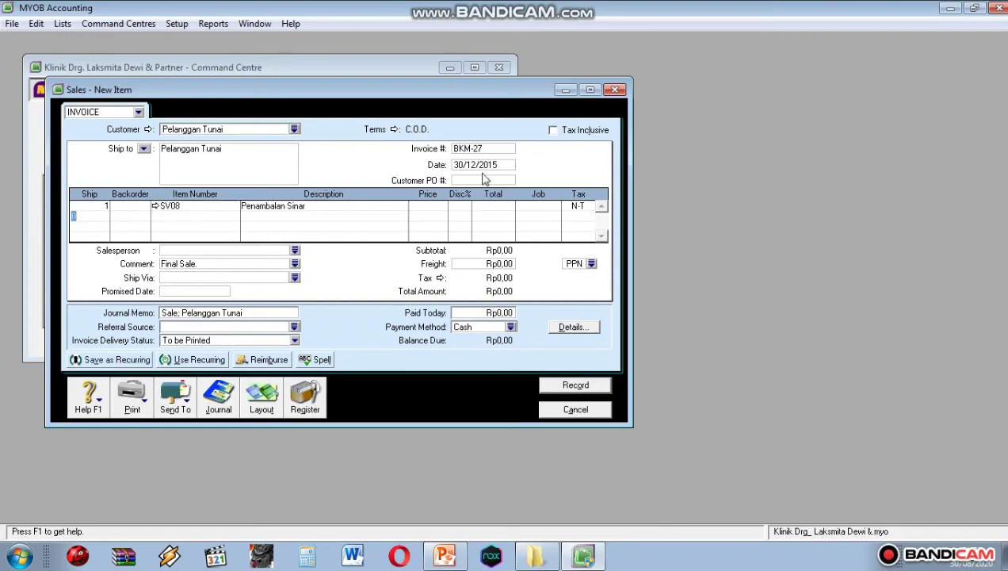
pyautogui.click(432, 206)
pyautogui.write('350000')
pyautogui.press('Return')
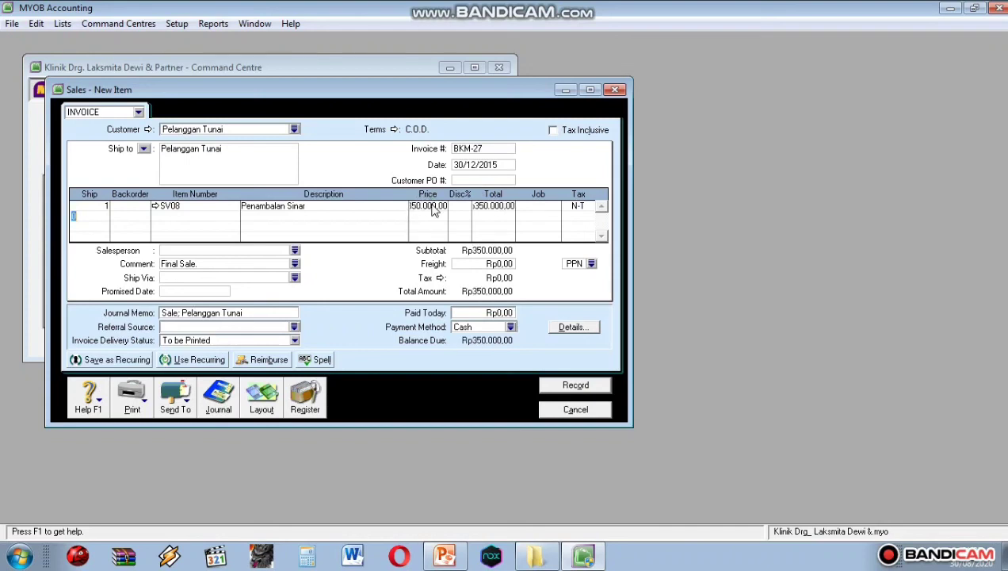
# Set the amount paid today on invoice BKM-27 to 350000 and record the invoice.
pyautogui.click(509, 314)
pyautogui.write('350.000')
pyautogui.press('Tab')
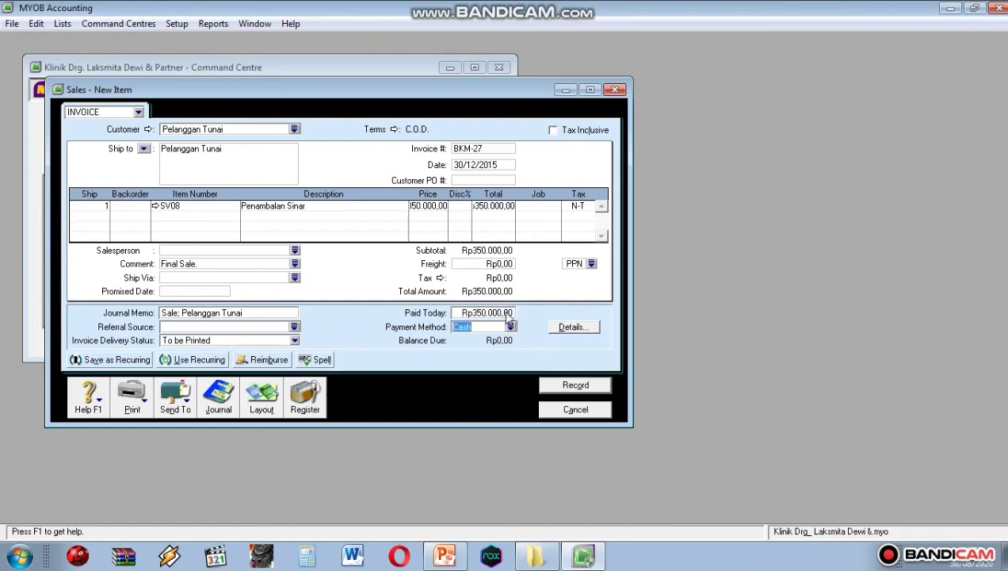
pyautogui.click(576, 386)
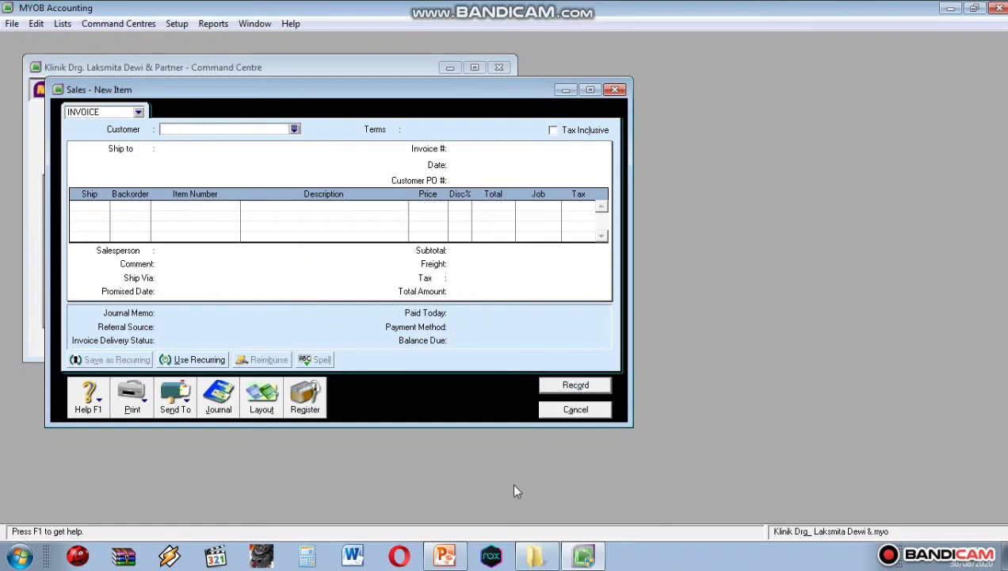
# Read the voucher on slide 29 in PowerPoint and start a MYOB Accounting invoice for Pelanggan Tunai, numbered BKM-28 and dated 30/12/2015.
pyautogui.click(445, 555)
pyautogui.click(90, 435)
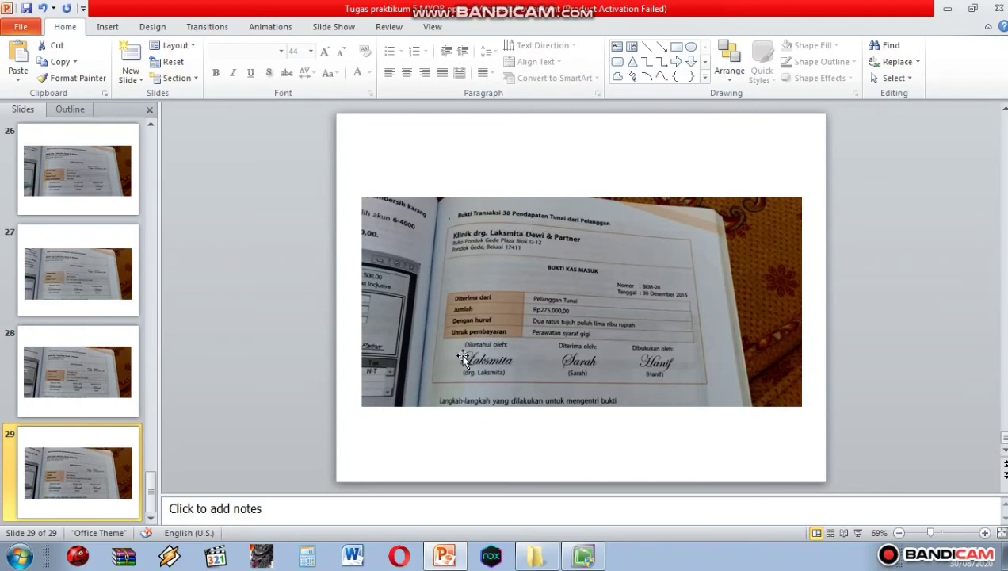
pyautogui.click(584, 557)
pyautogui.click(294, 129)
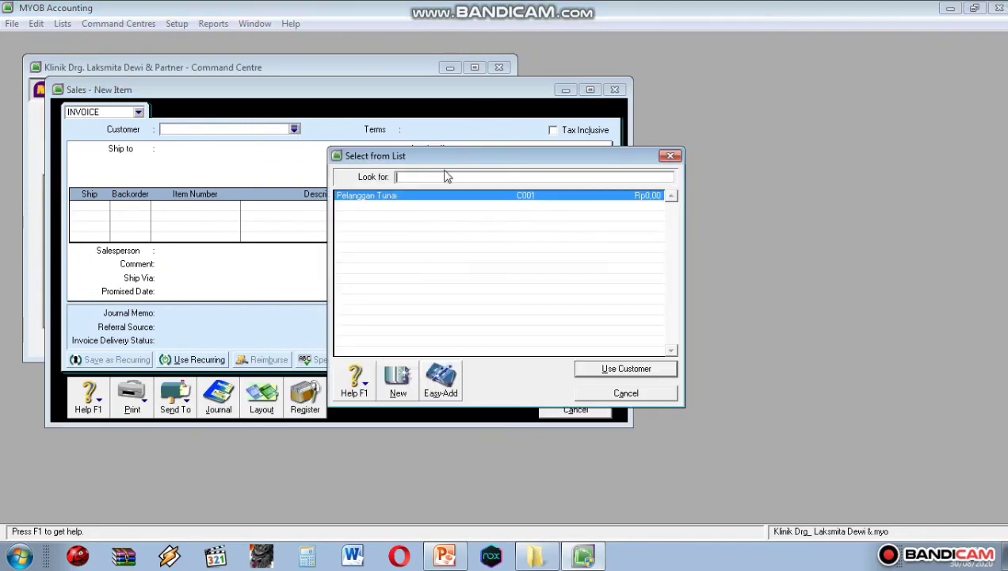
pyautogui.click(632, 367)
pyautogui.click(488, 148)
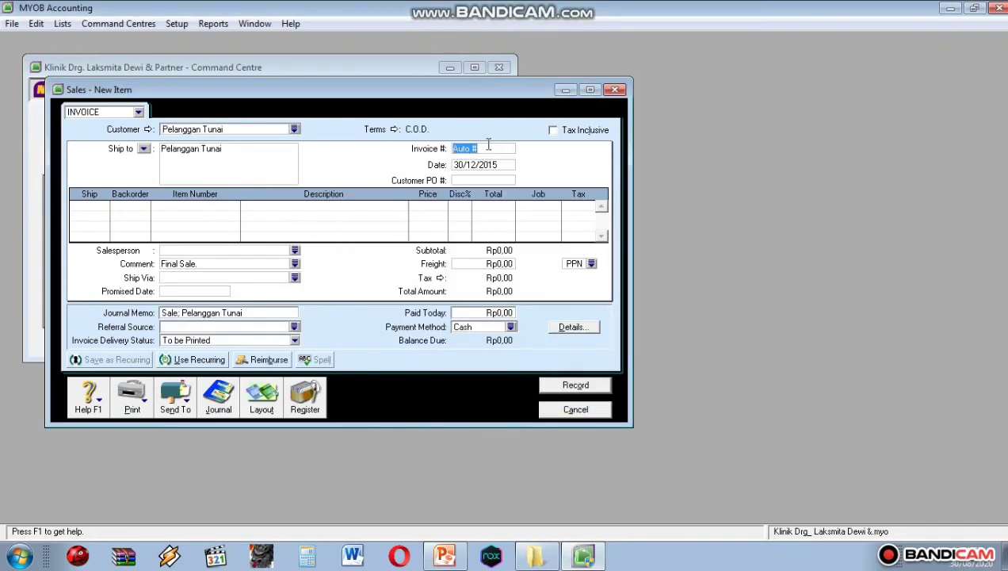
pyautogui.write('BKM-28')
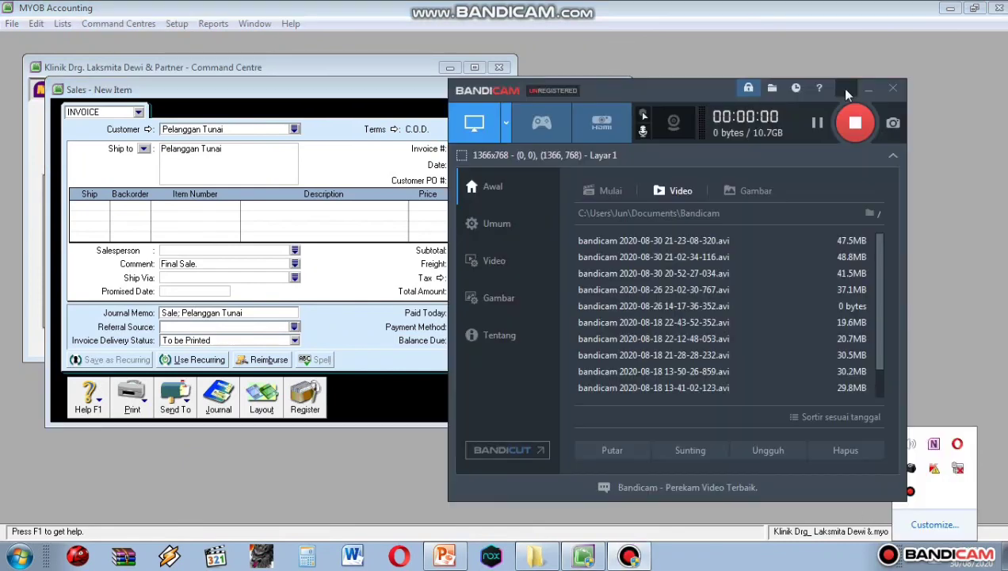
pyautogui.click(847, 91)
pyautogui.click(498, 166)
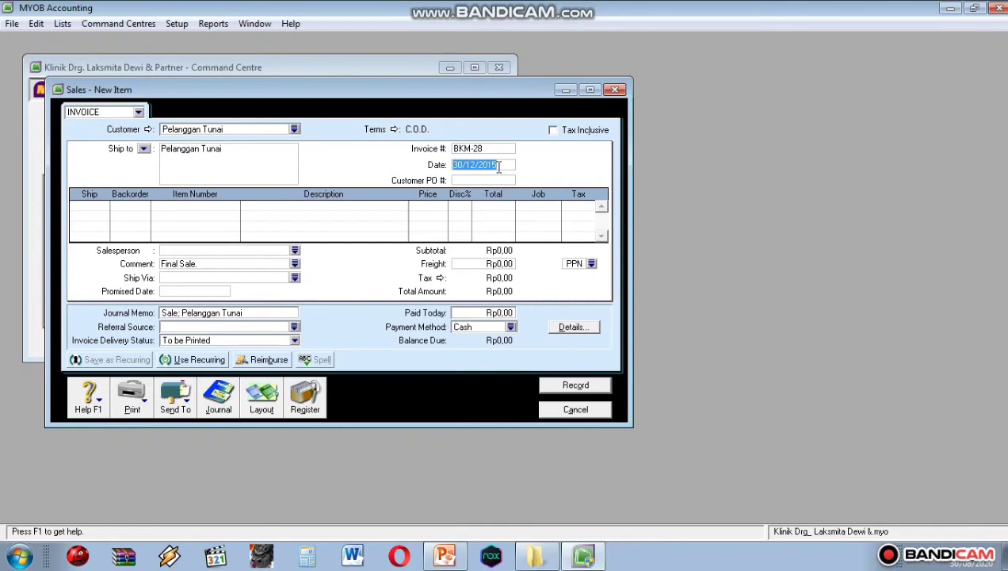
pyautogui.write('30/12/2015')
# Add an invoice line to BKM-28 with quantity 1 of item SV05 (Perawatan Syaraf Gigi) at a price of 275000.
pyautogui.click(89, 207)
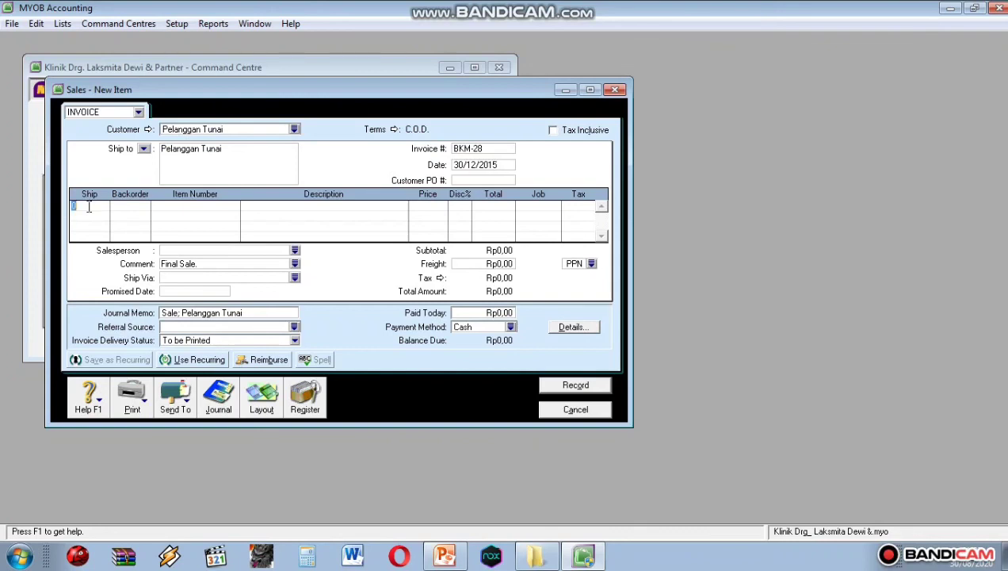
pyautogui.write('1')
pyautogui.click(179, 206)
pyautogui.write('SV')
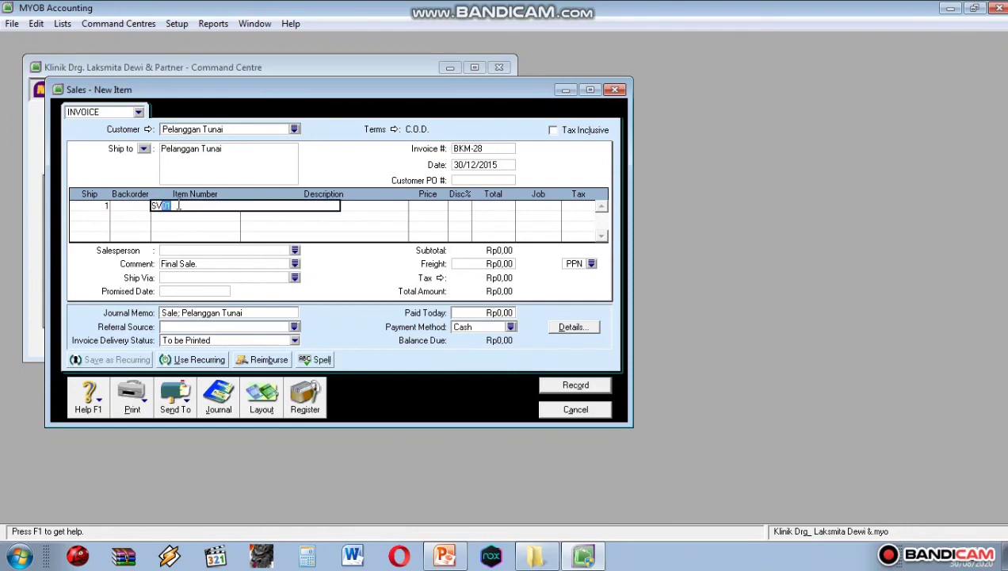
pyautogui.write('05')
pyautogui.press('Return')
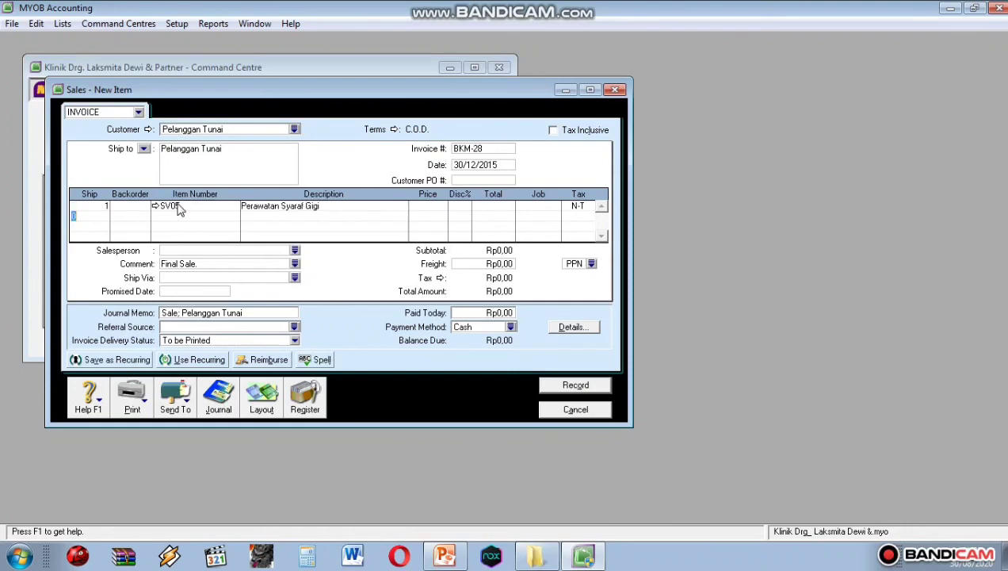
pyautogui.click(434, 206)
pyautogui.write('275.000')
pyautogui.press('Return')
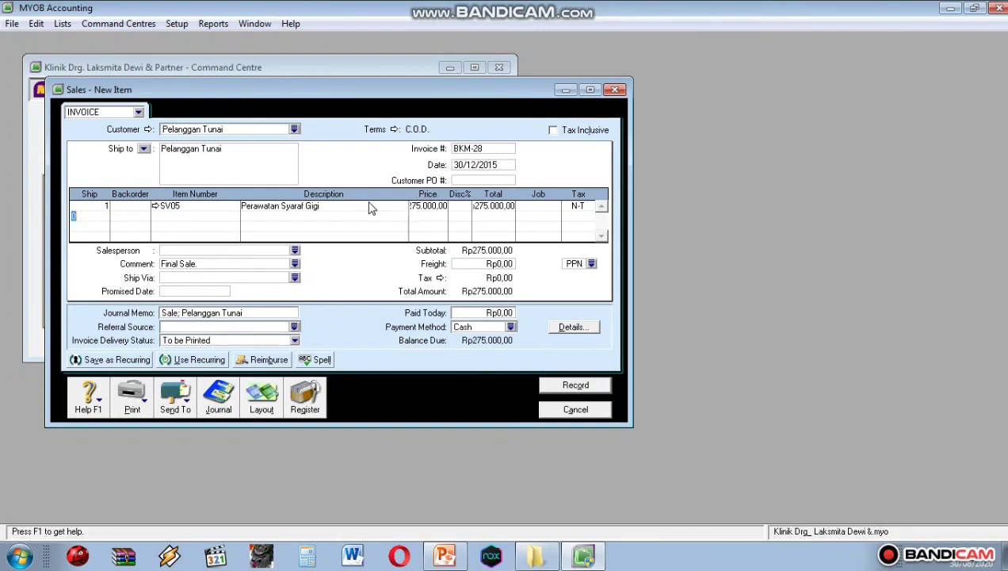
# Set the amount paid today on invoice BKM-28 to 275000 and record the invoice.
pyautogui.click(486, 314)
pyautogui.write('275.000')
pyautogui.press('Tab')
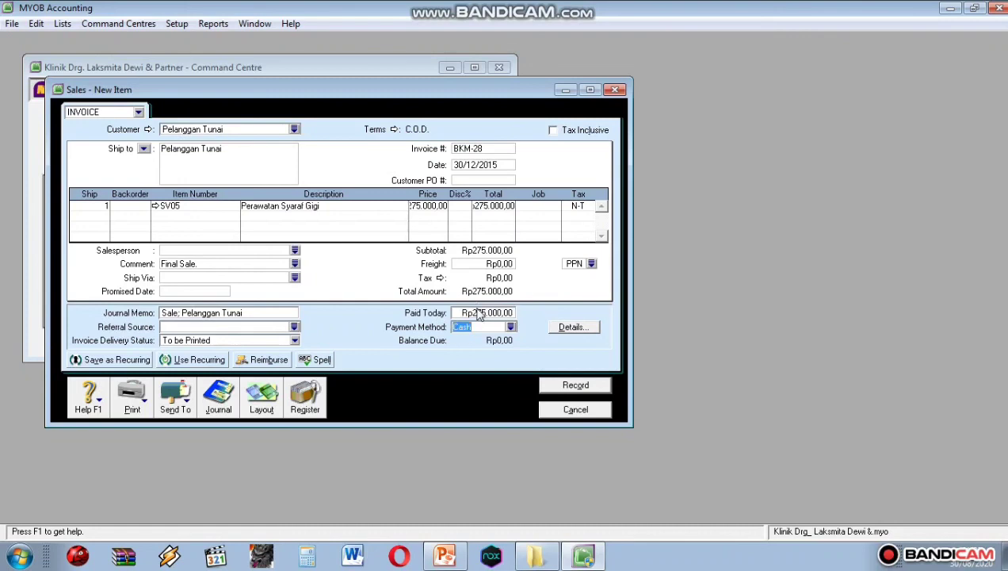
pyautogui.click(558, 386)
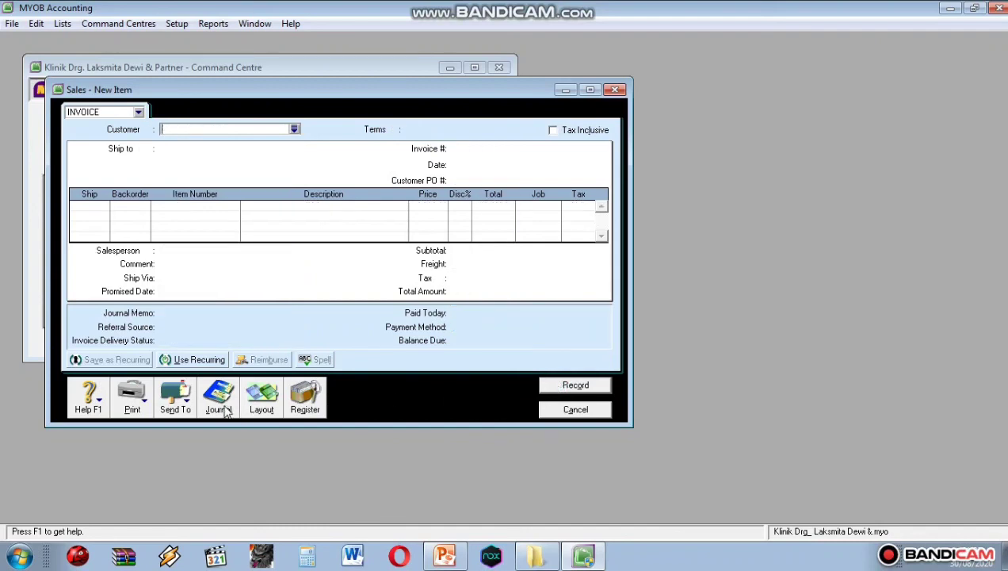
# Review the sales transaction journal from 01/01/2015 to 31/12/2015 through its last entry, and close it.
pyautogui.click(219, 400)
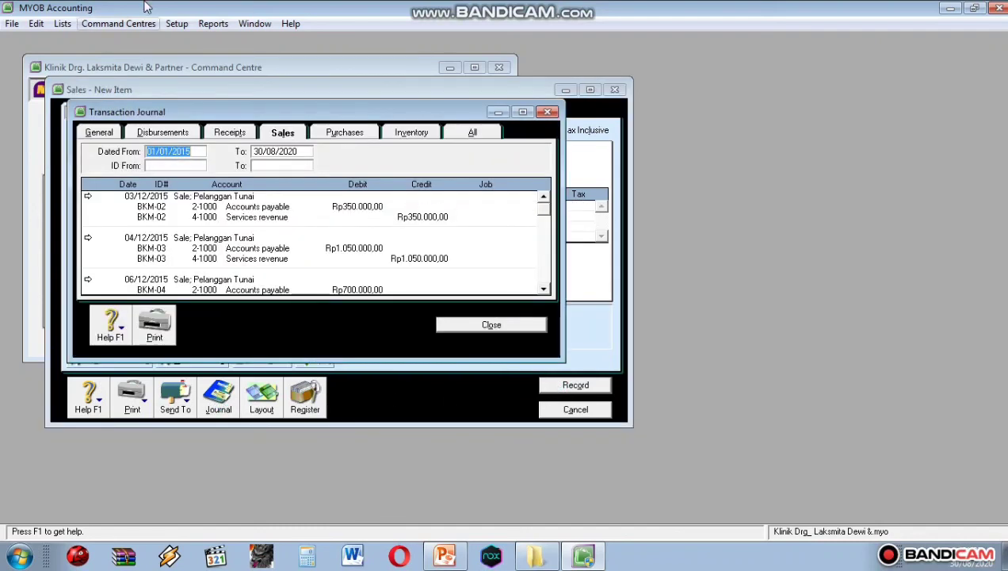
pyautogui.click(276, 153)
pyautogui.press('BackSpace')
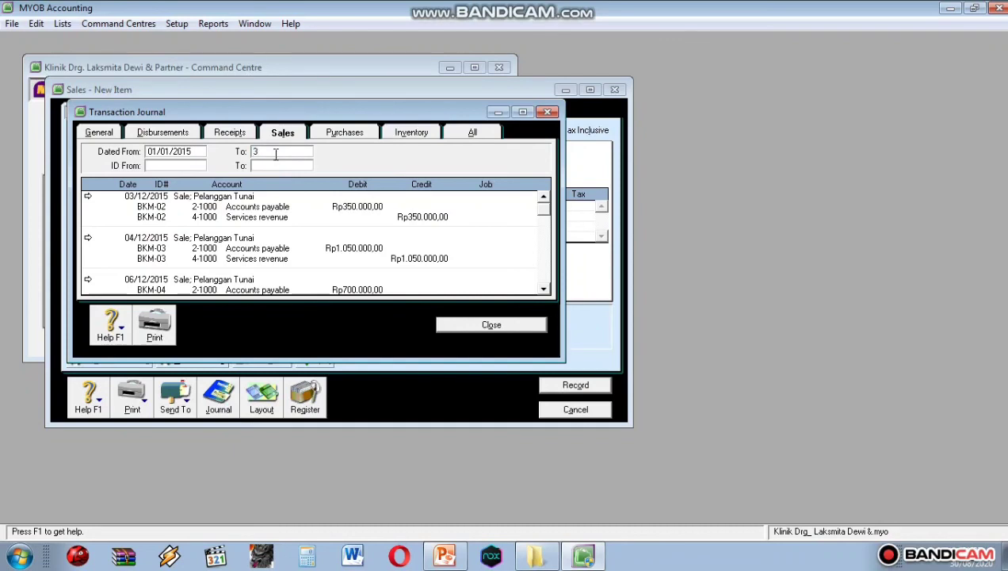
pyautogui.write('31/12/2015')
pyautogui.scroll(-7, 547, 292)
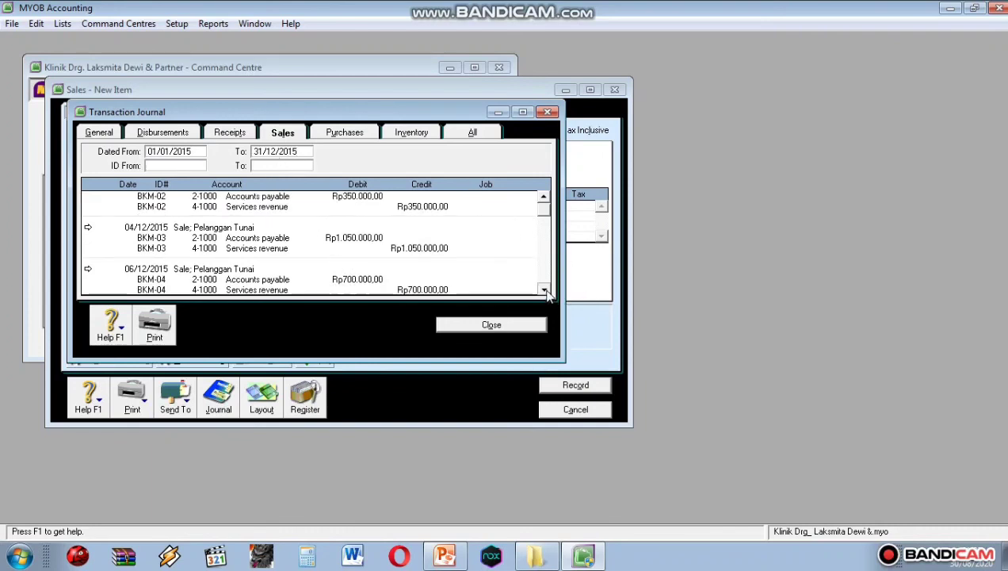
pyautogui.scroll(-10, 547, 292)
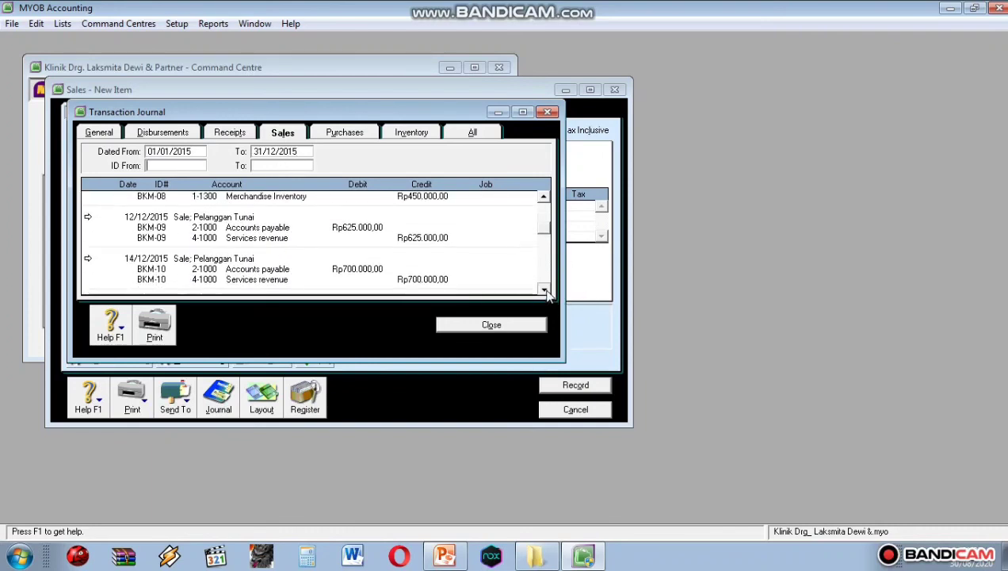
pyautogui.scroll(-10, 547, 291)
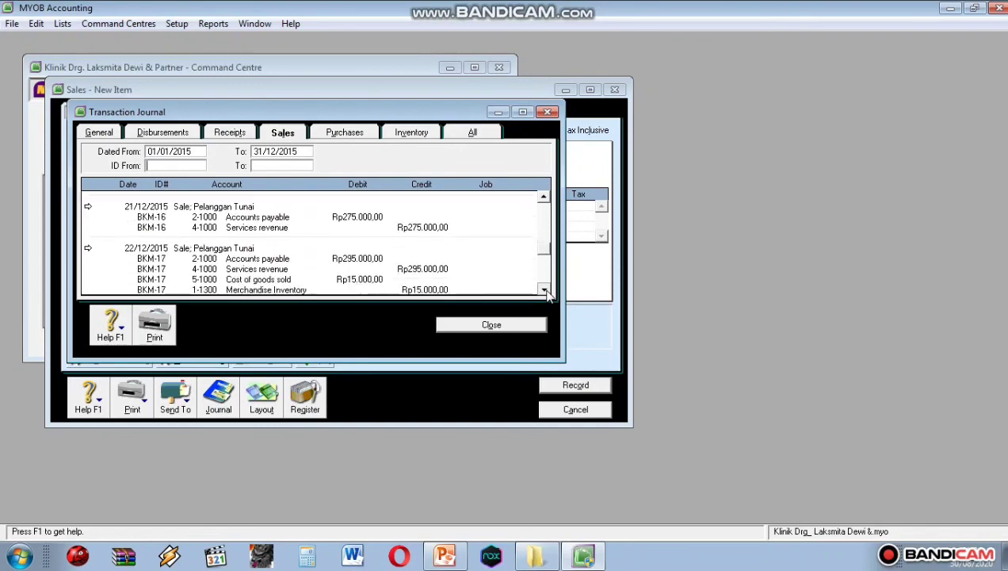
pyautogui.scroll(-8, 547, 292)
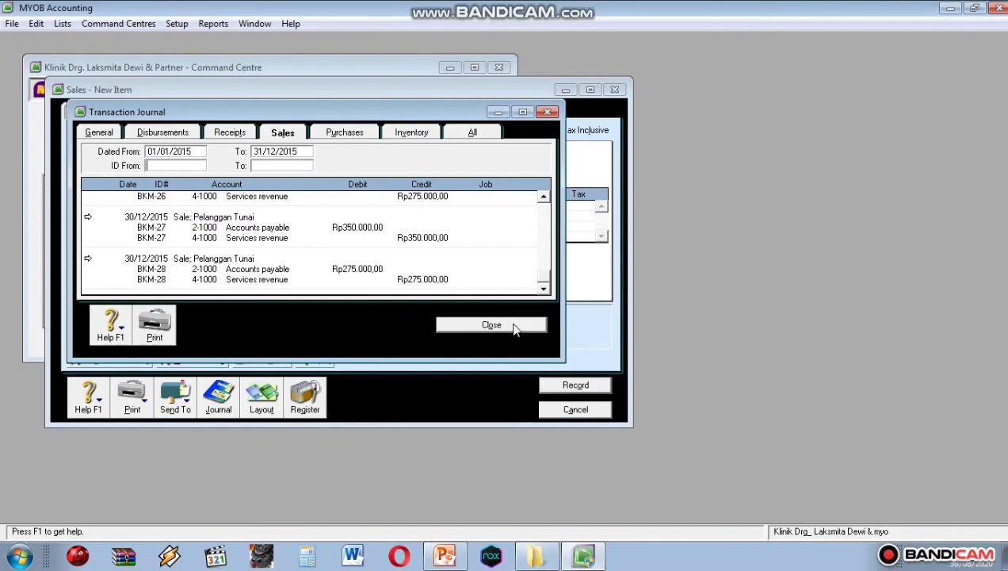
pyautogui.click(516, 326)
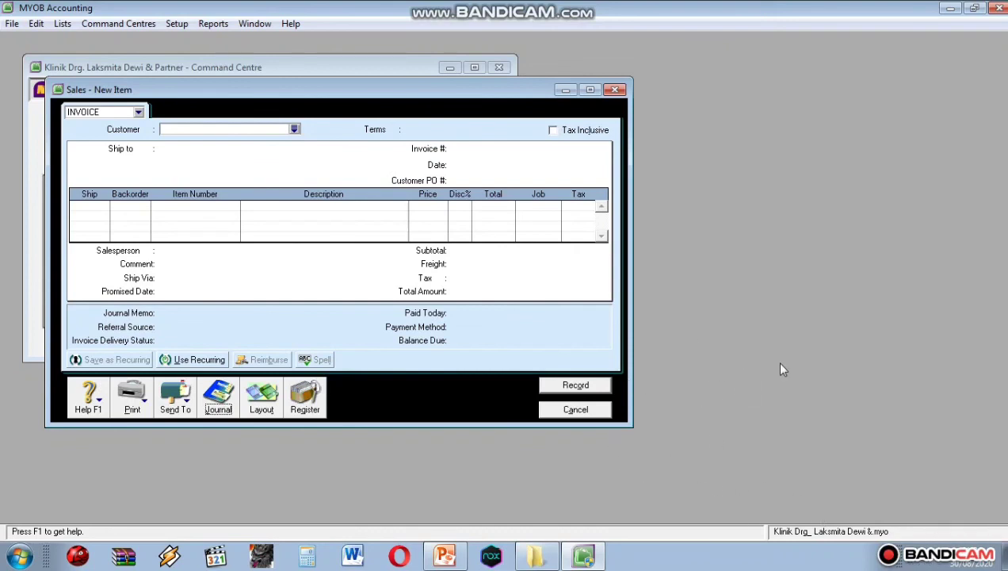
pyautogui.click(932, 558)
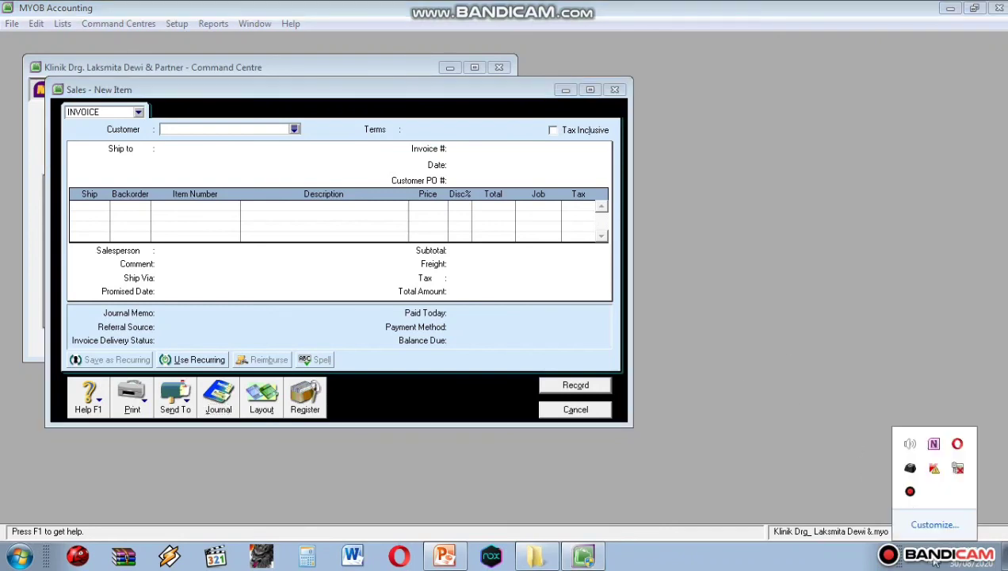